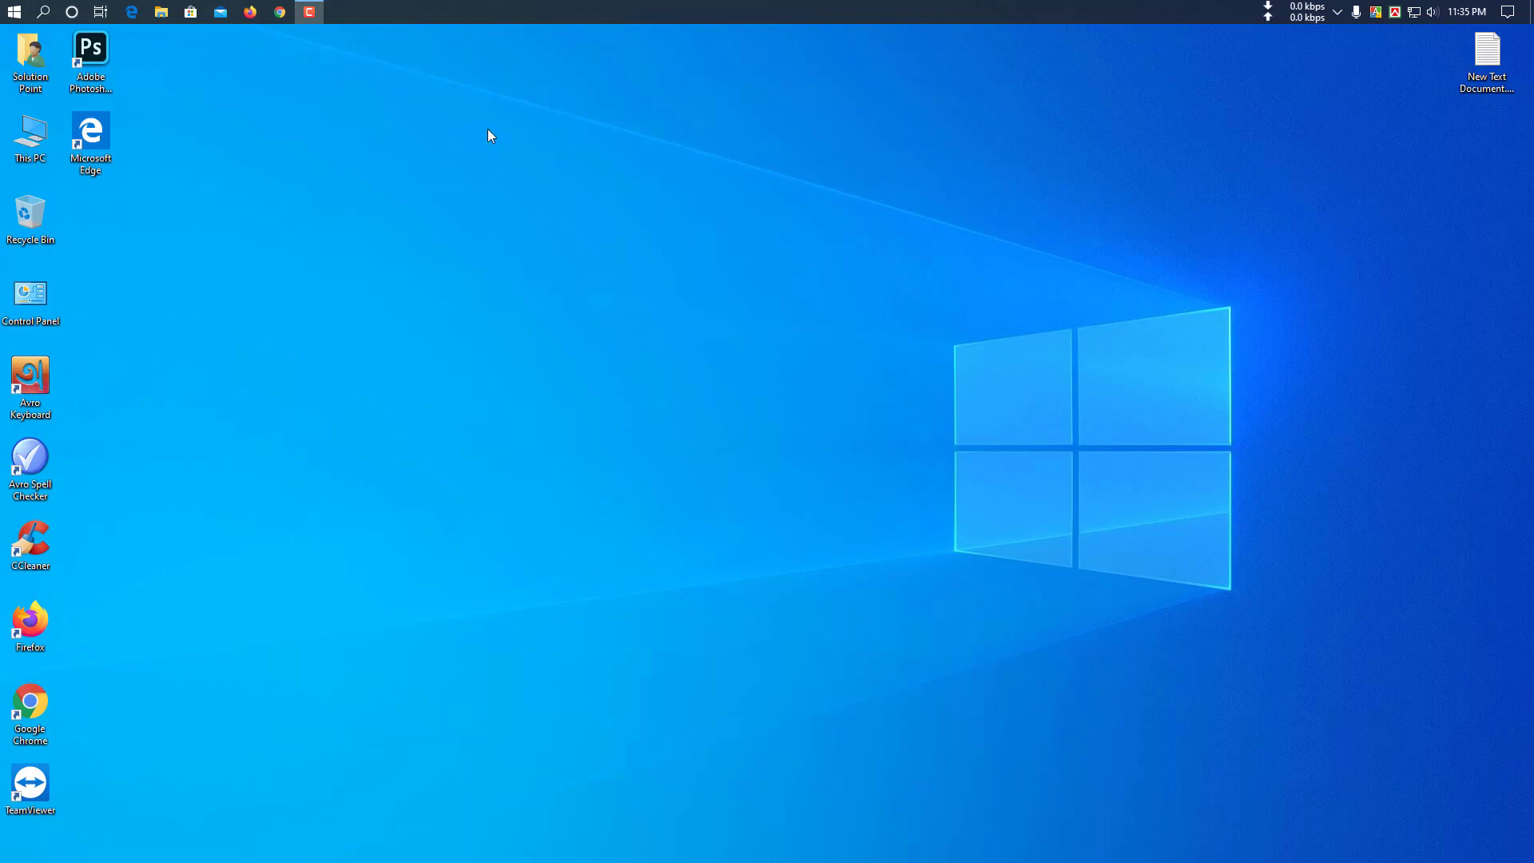
# Open the laravel.com website in Google Chrome and go to its documentation
pyautogui.click(280, 13)
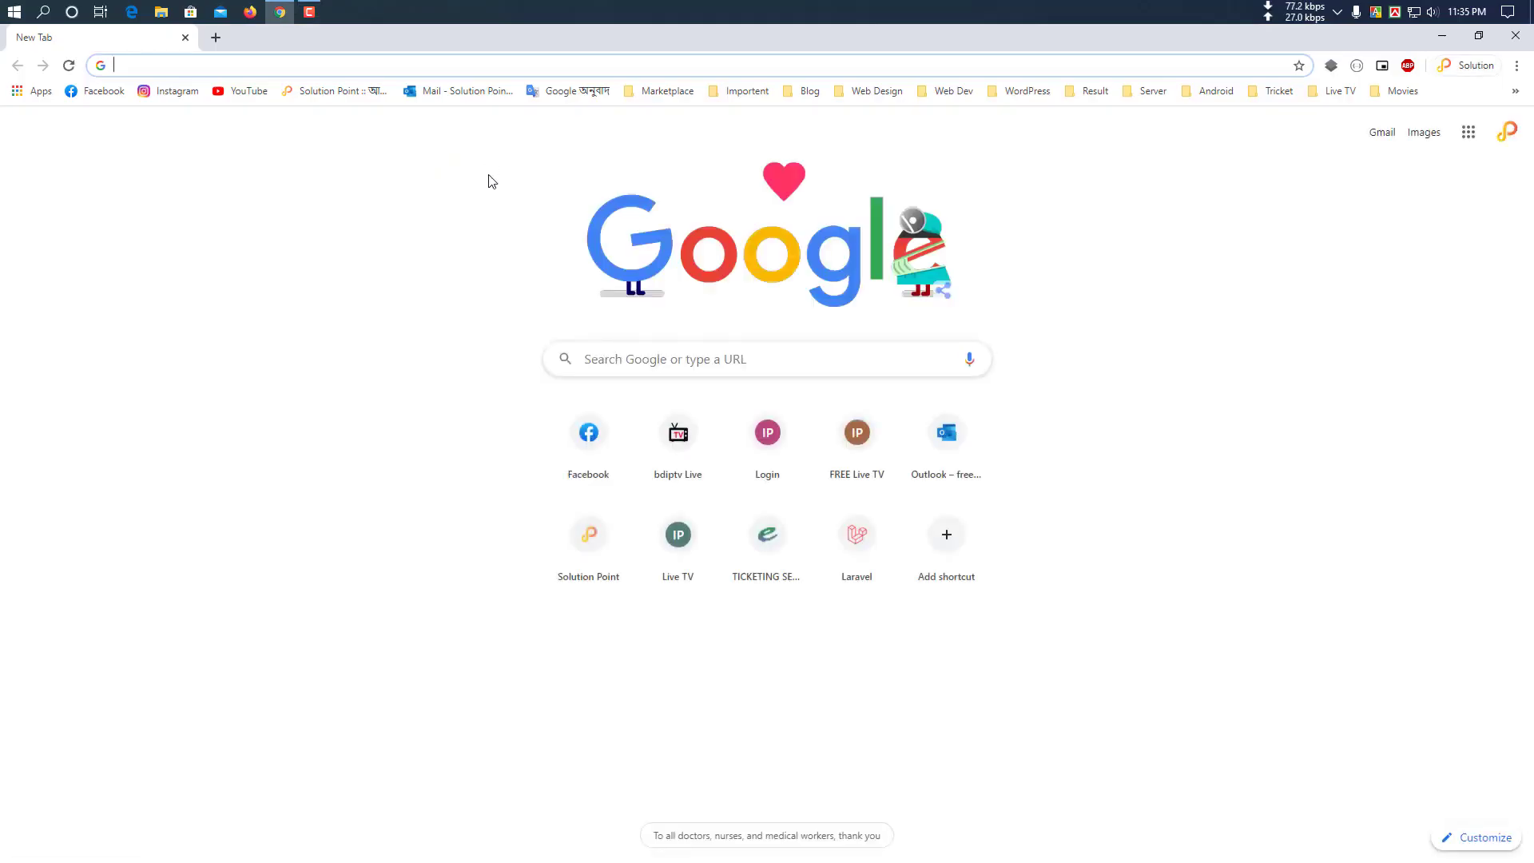
pyautogui.write('la')
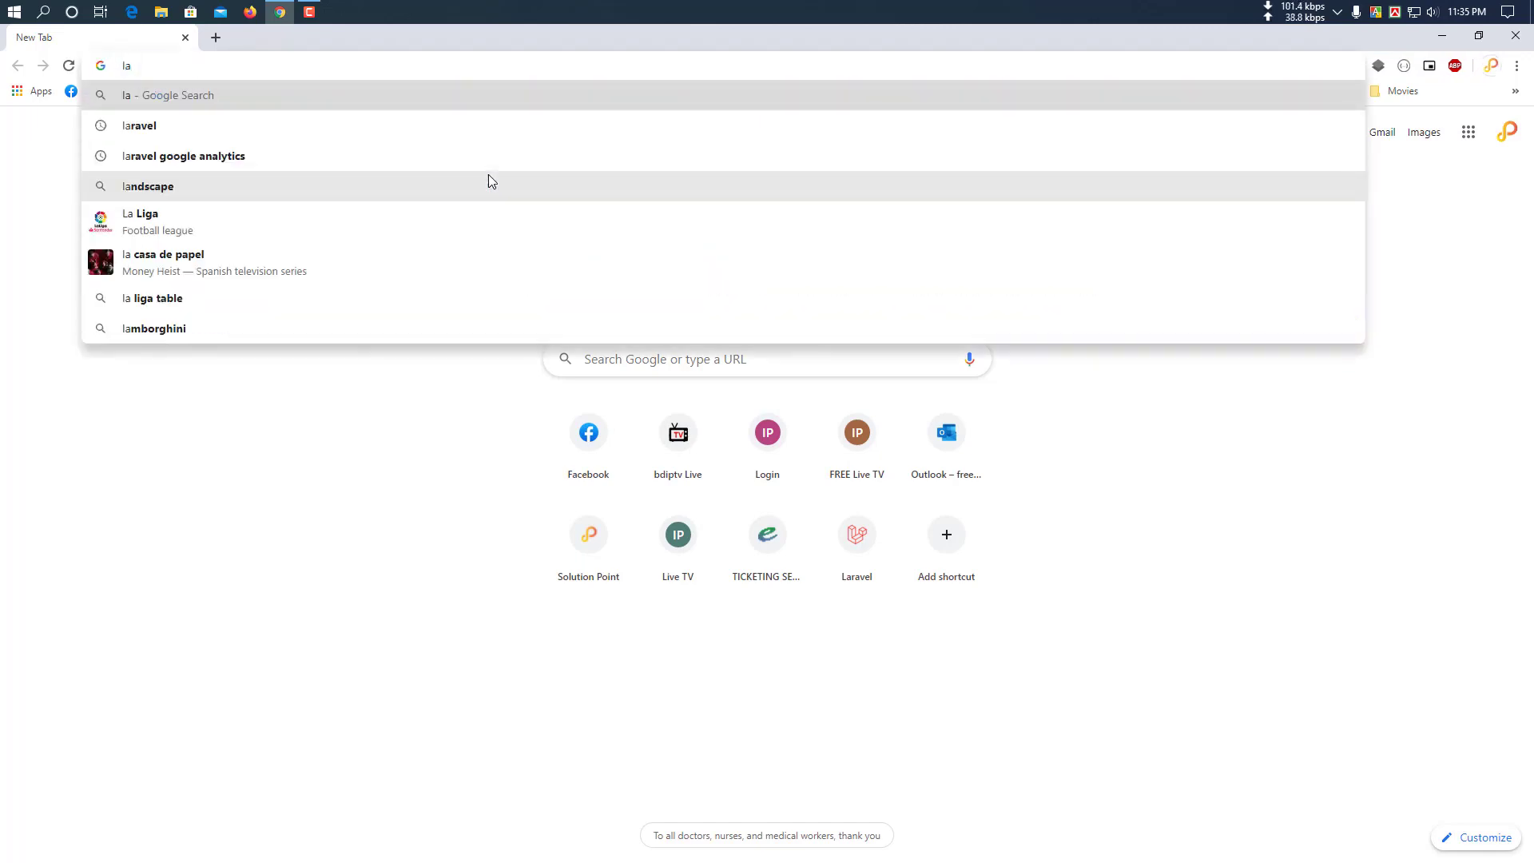
pyautogui.write('ravel')
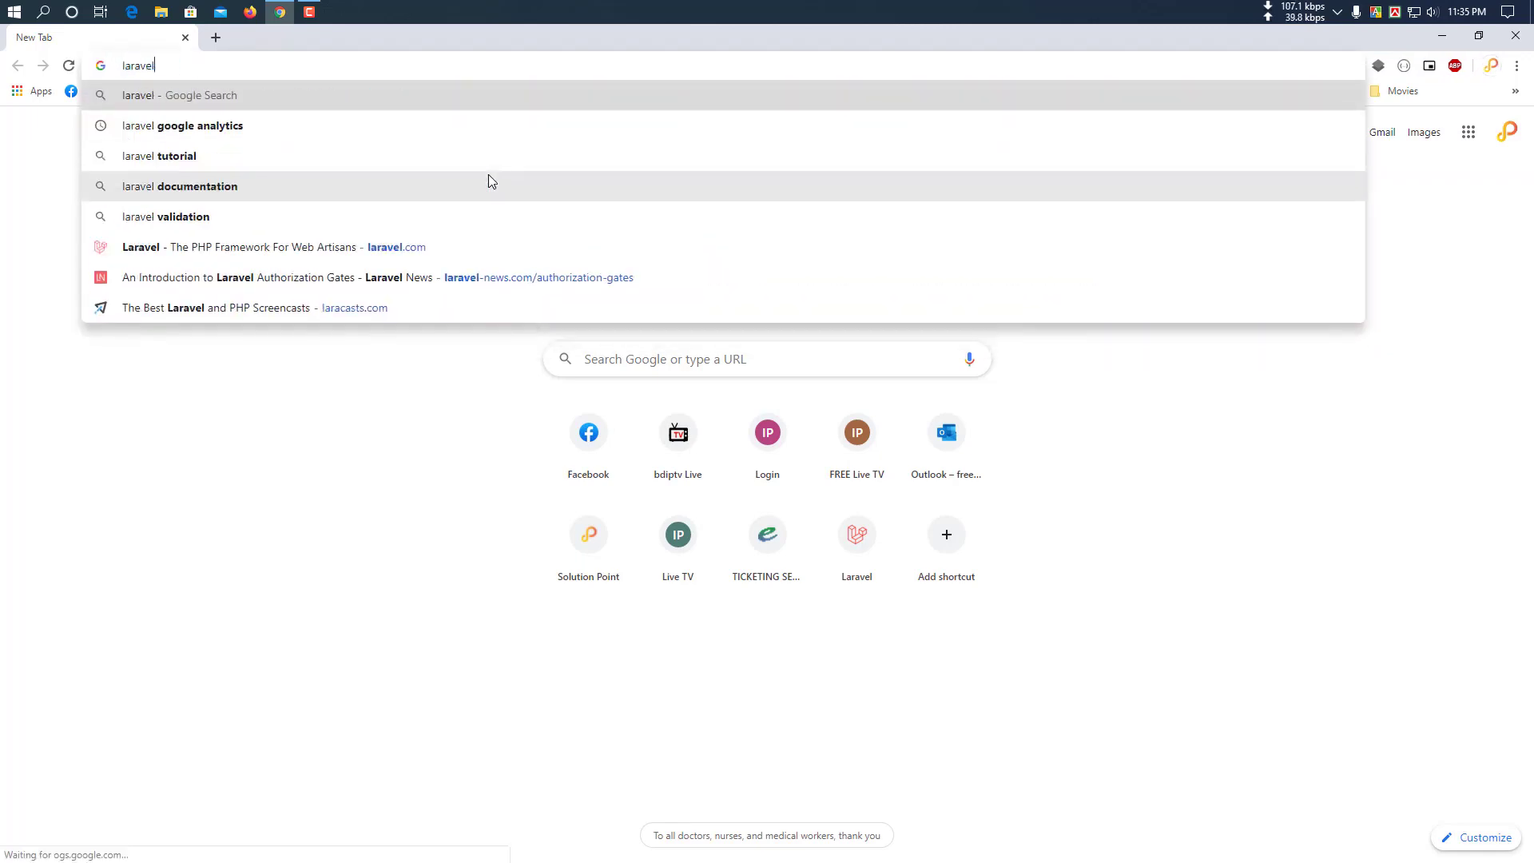
pyautogui.press('Return')
pyautogui.click(452, 247)
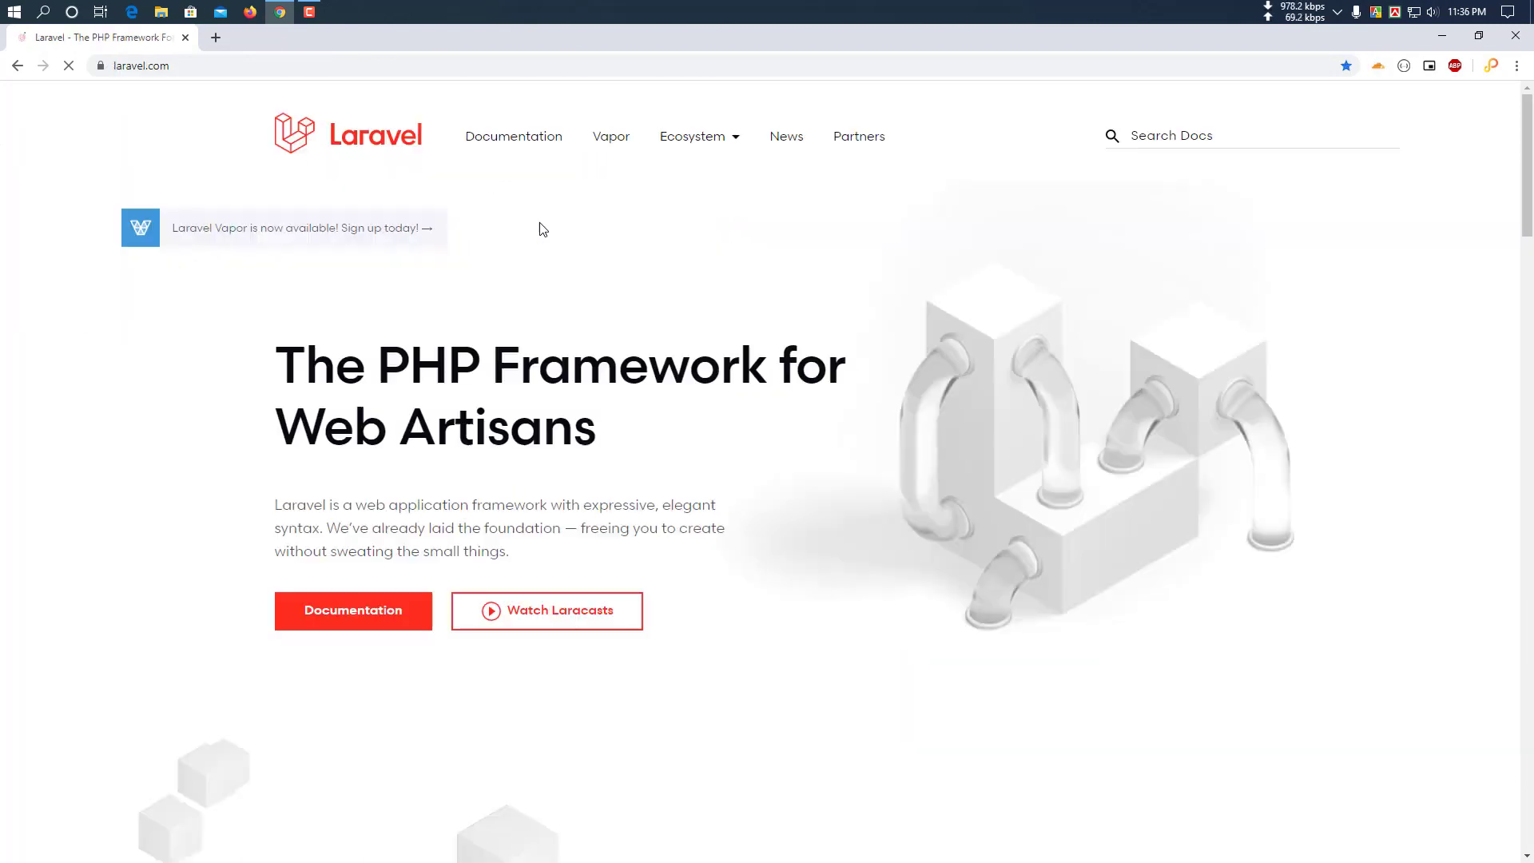
pyautogui.click(527, 144)
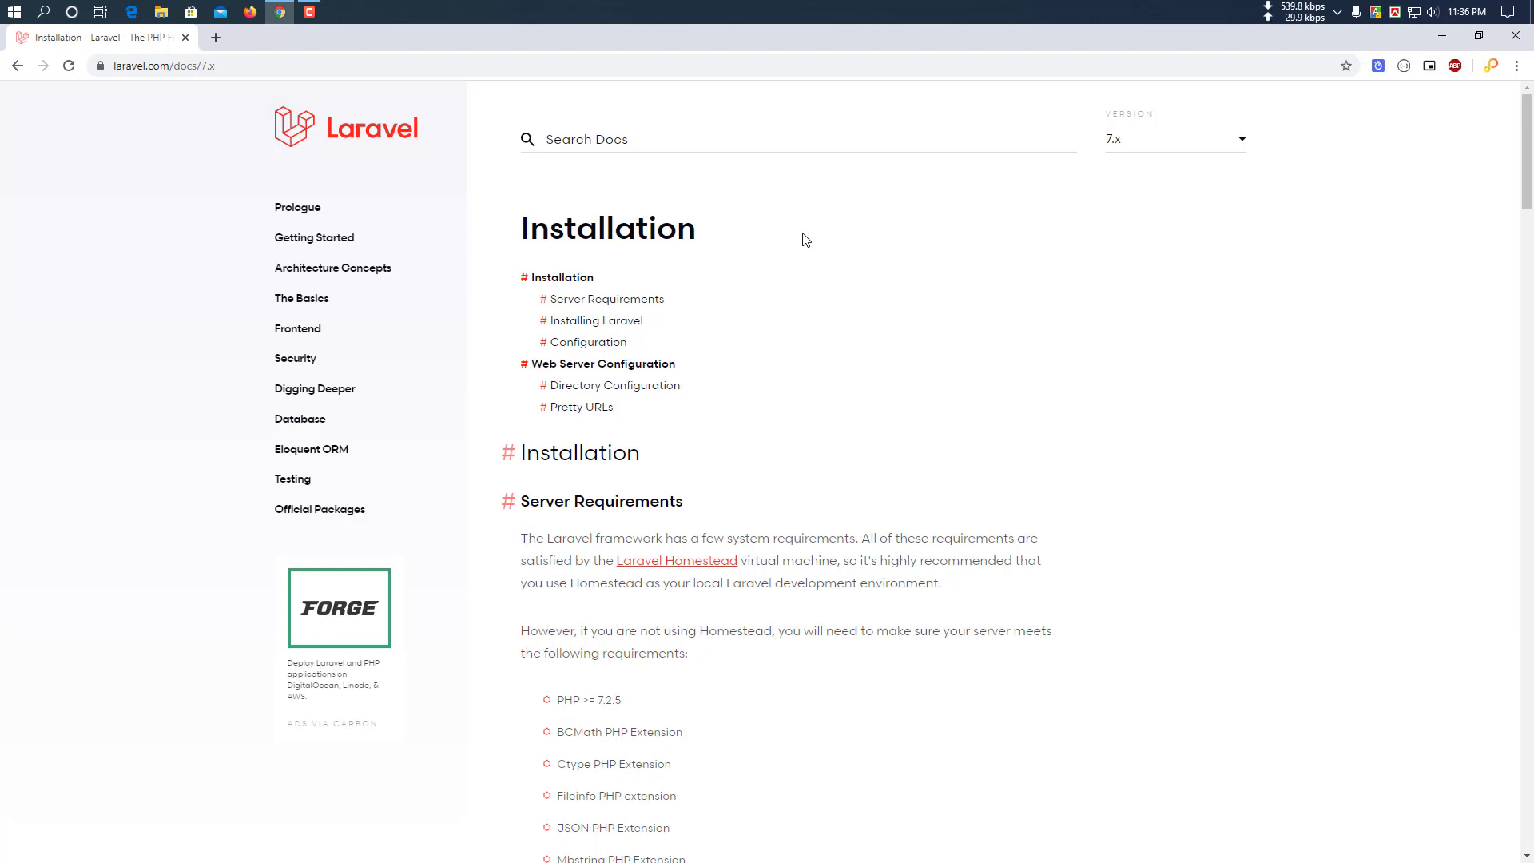
# Look over the Laravel Installation page and its list of available documentation versions
pyautogui.scroll(-2, 805, 239)
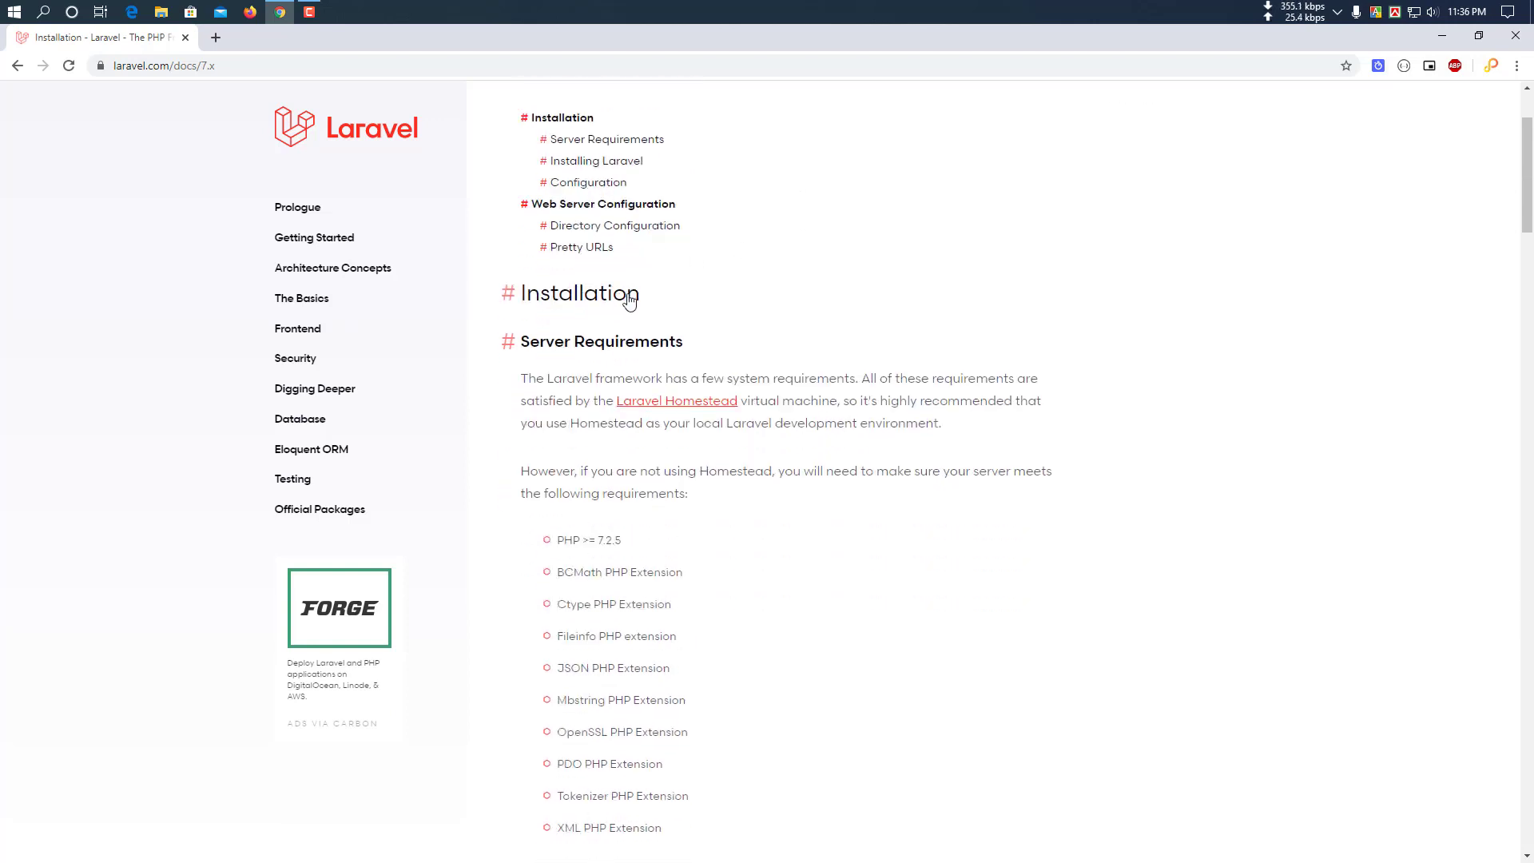
pyautogui.click(681, 344)
pyautogui.scroll(1, 675, 343)
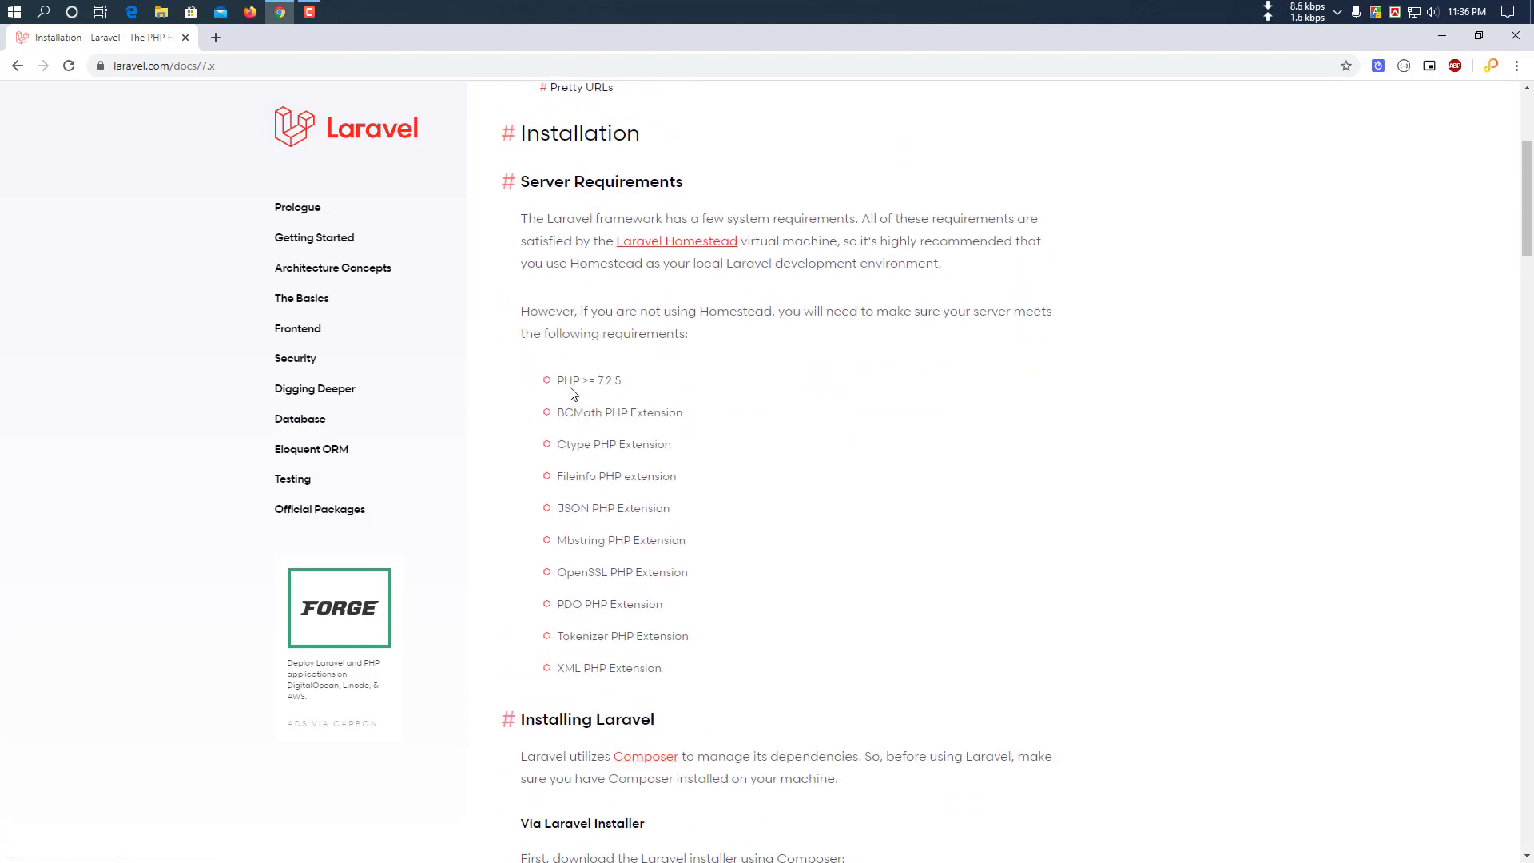
pyautogui.scroll(4, 639, 372)
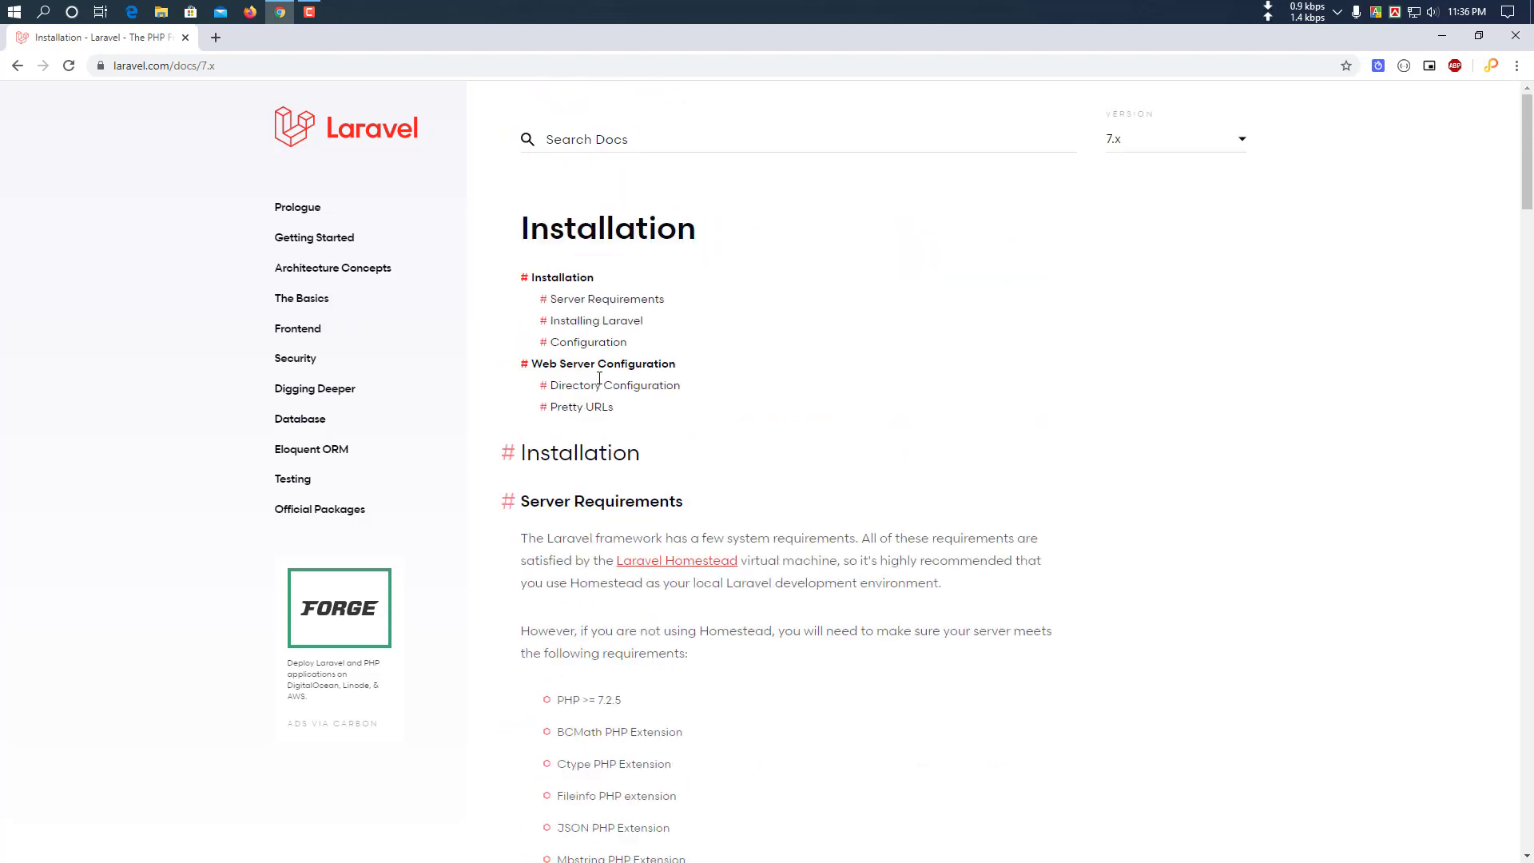
pyautogui.scroll(-1, 706, 359)
pyautogui.scroll(1, 706, 359)
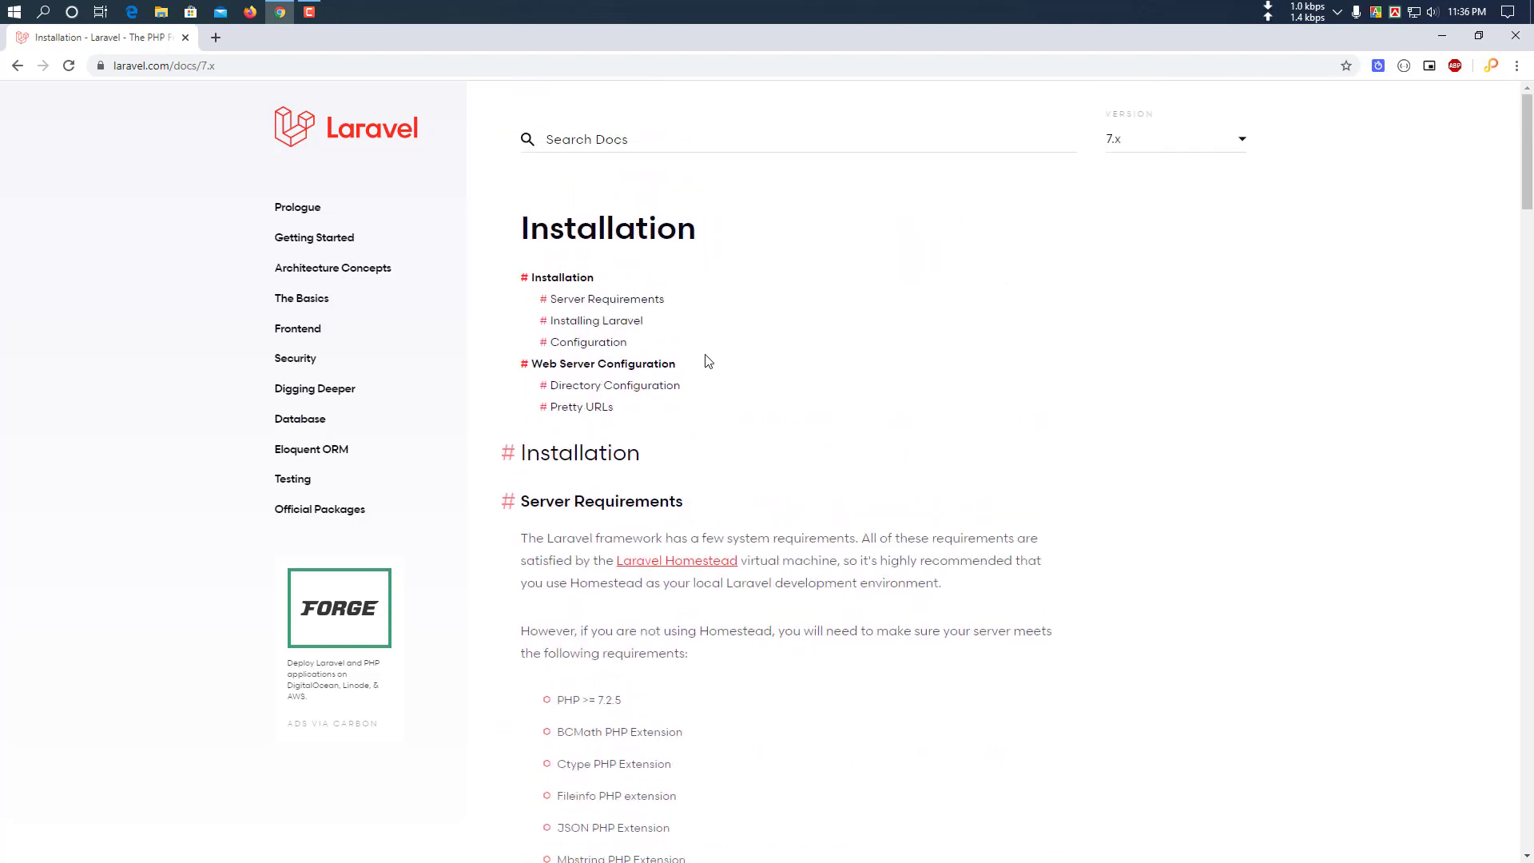
pyautogui.click(1126, 145)
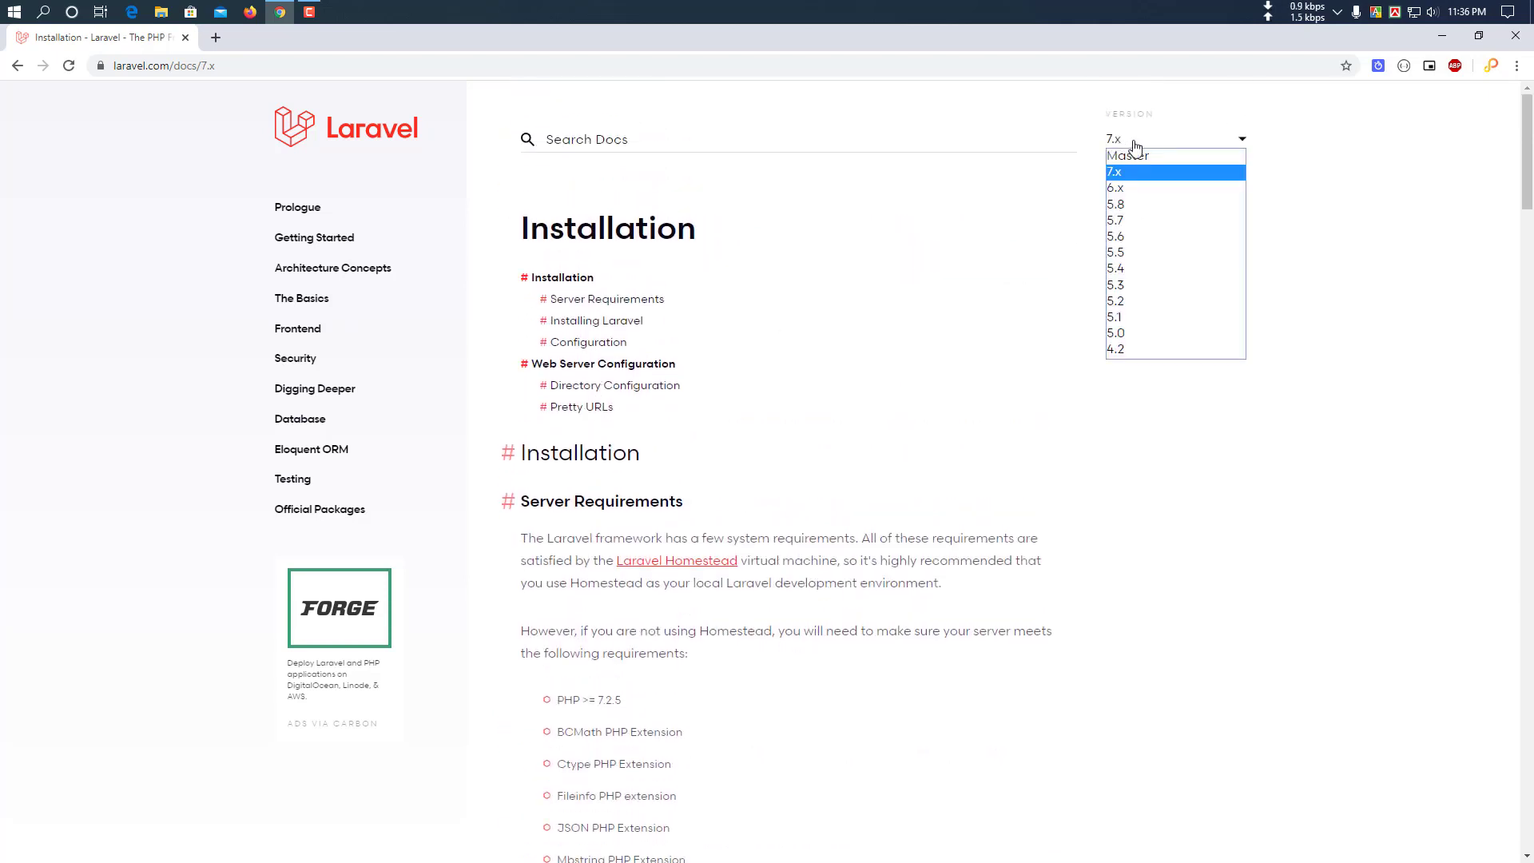
pyautogui.click(918, 355)
# Review the Server Requirements section, highlighting the required PHP version and the list of PHP extensions
pyautogui.scroll(-2, 910, 352)
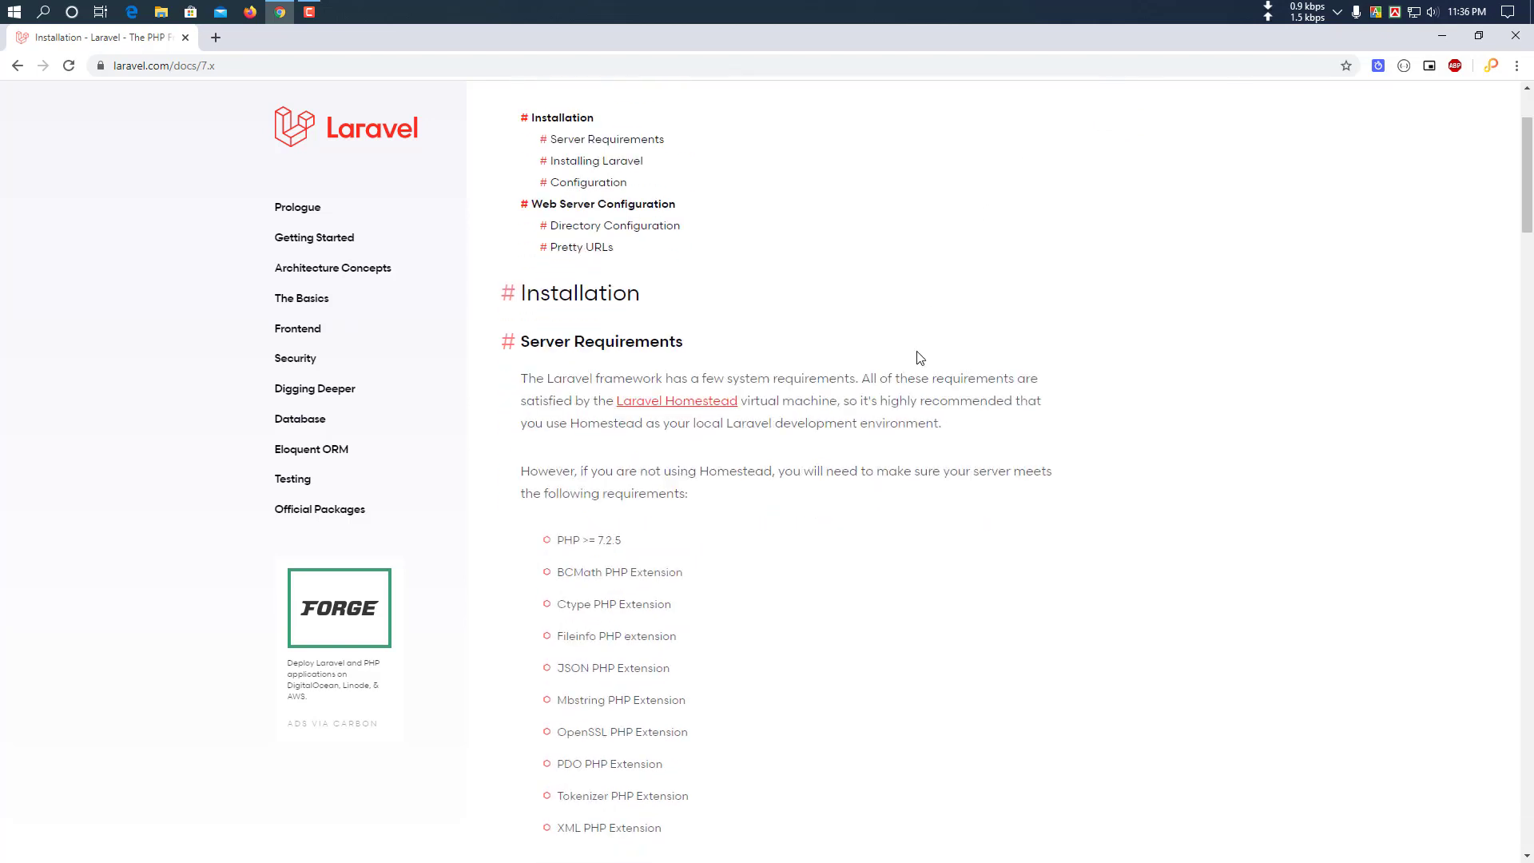
pyautogui.scroll(-1, 854, 372)
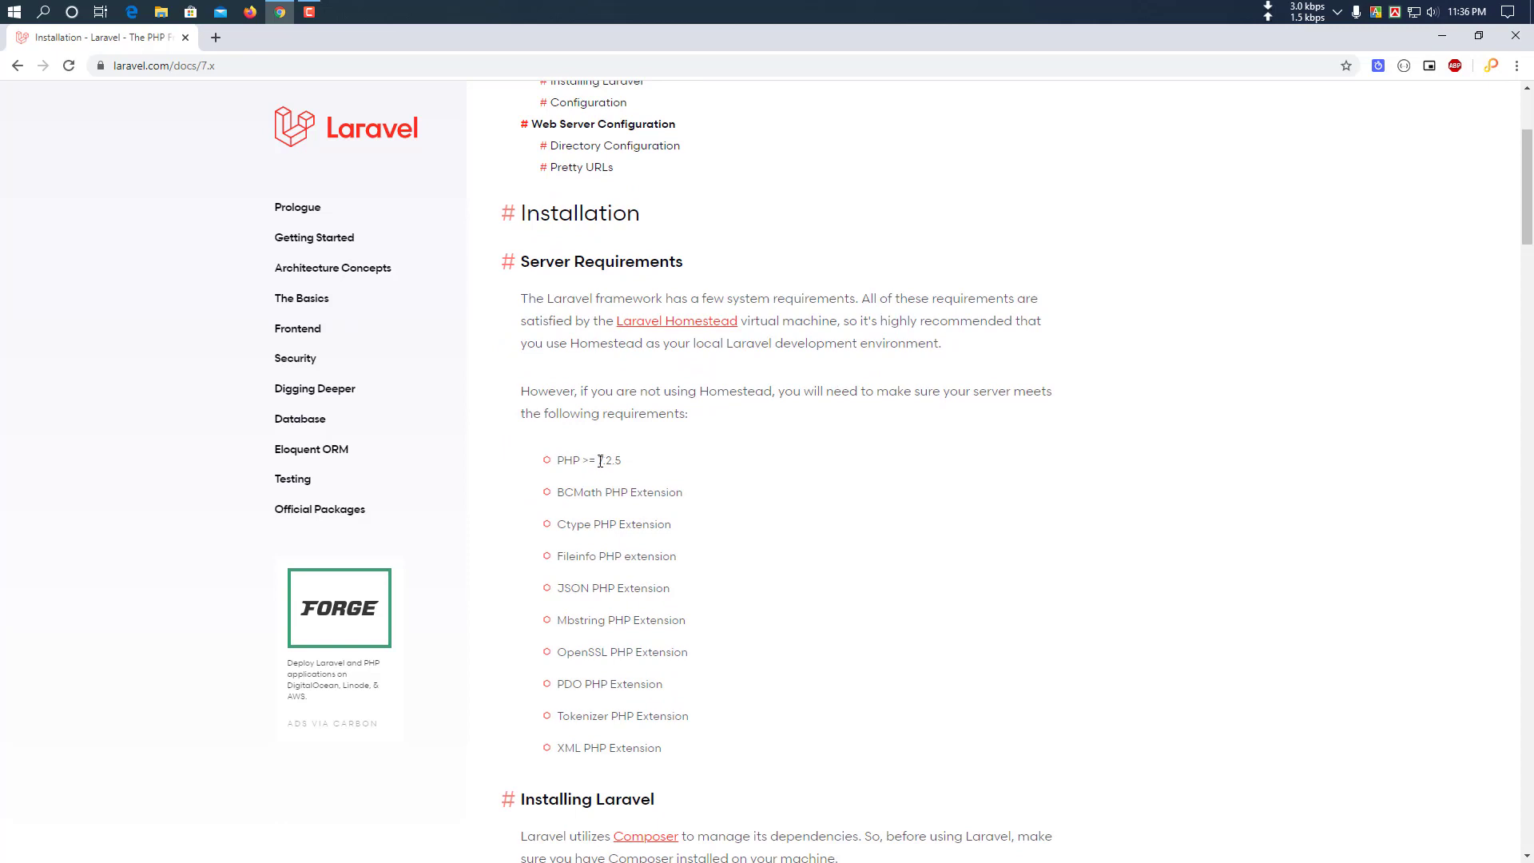
pyautogui.moveTo(597, 460); pyautogui.dragTo(626, 467)
pyautogui.click(625, 466)
pyautogui.moveTo(671, 754); pyautogui.dragTo(559, 475)
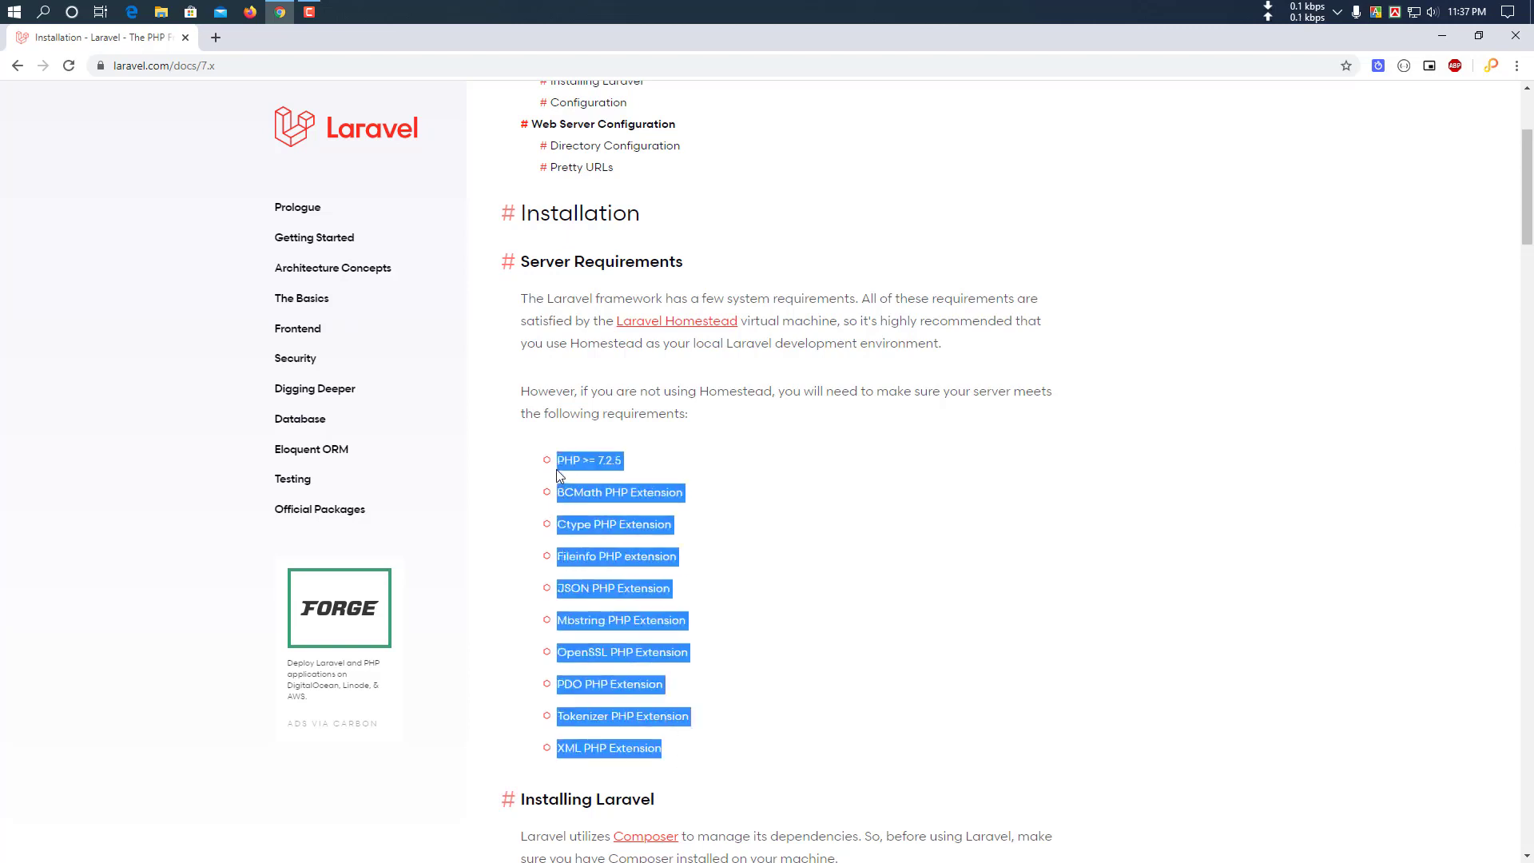
pyautogui.click(640, 495)
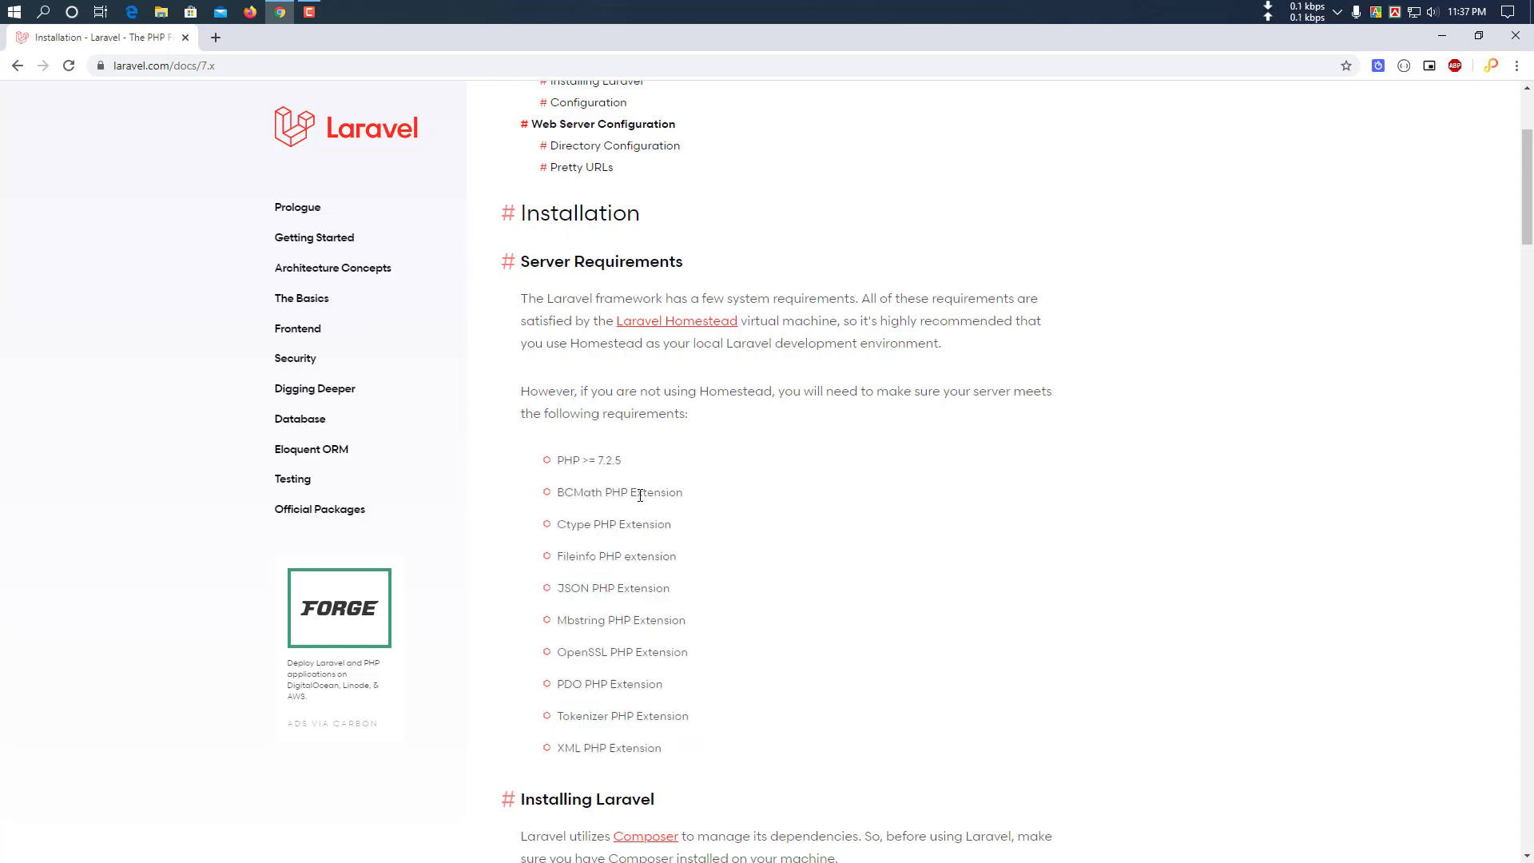
pyautogui.moveTo(552, 460)
pyautogui.mouseDown()
pyautogui.moveTo(669, 748)
pyautogui.moveTo(559, 591)
pyautogui.moveTo(558, 475)
pyautogui.moveTo(585, 515)
pyautogui.moveTo(645, 747)
pyautogui.moveTo(671, 747)
pyautogui.moveTo(556, 524)
pyautogui.moveTo(550, 471)
pyautogui.mouseUp()
pyautogui.click(672, 747)
pyautogui.click(562, 475)
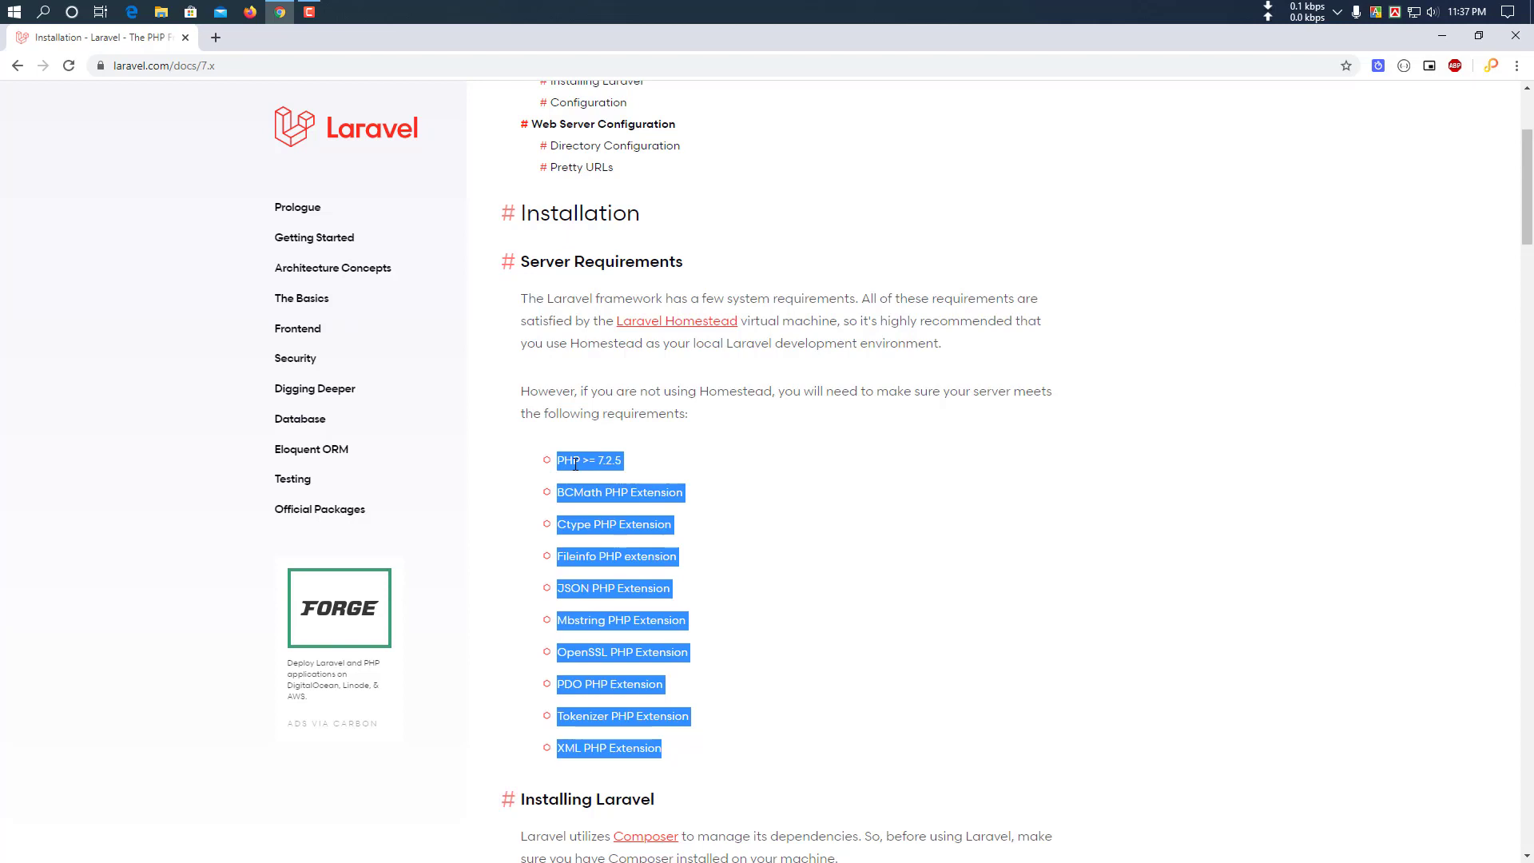
pyautogui.click(575, 464)
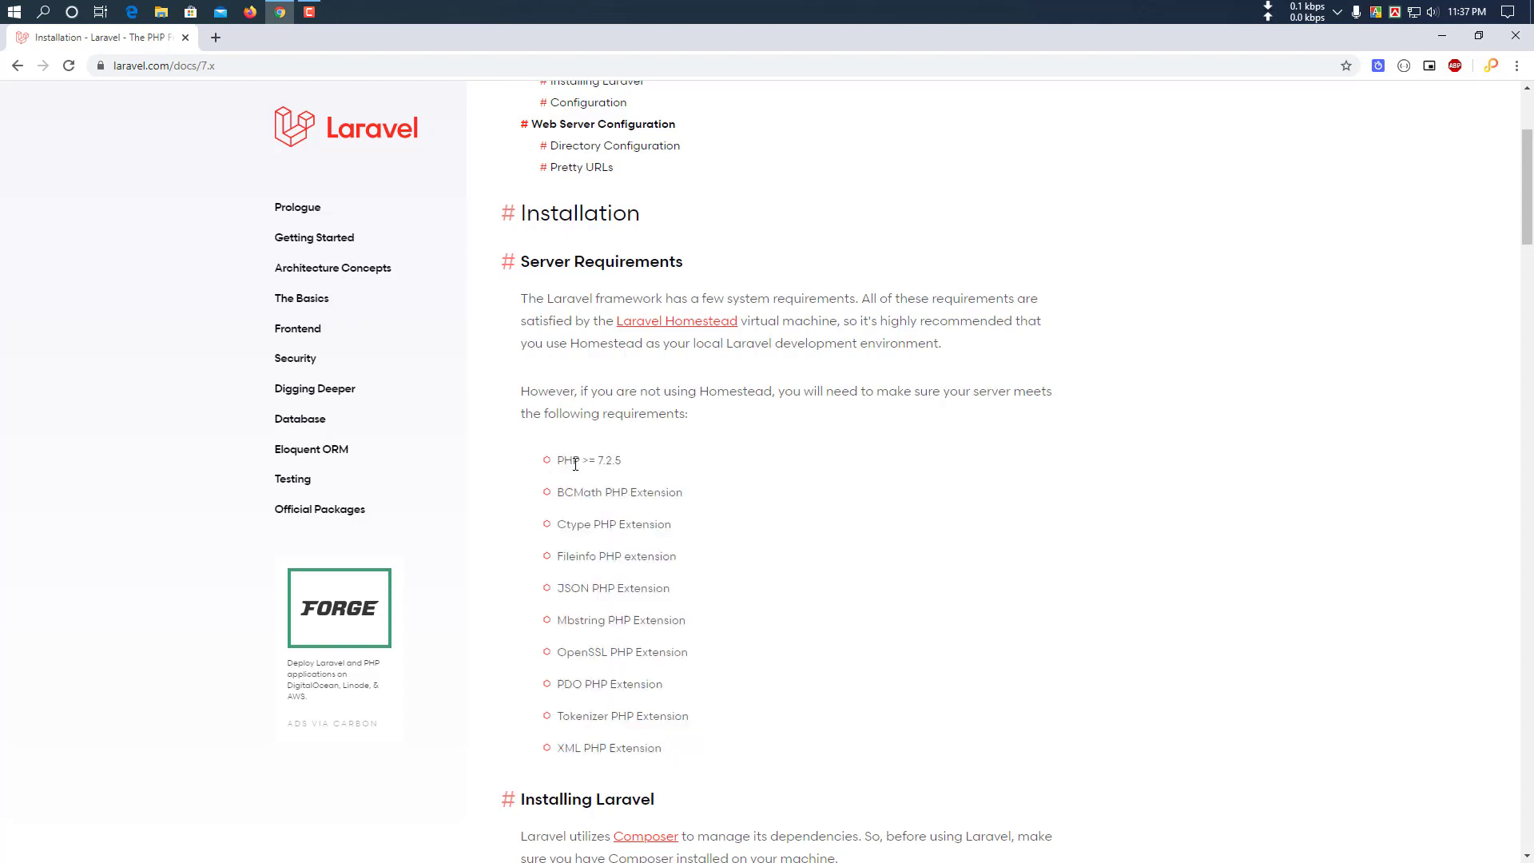
# Read the Installing Laravel section about Composer and compare it with the server requirements list
pyautogui.scroll(-6, 575, 464)
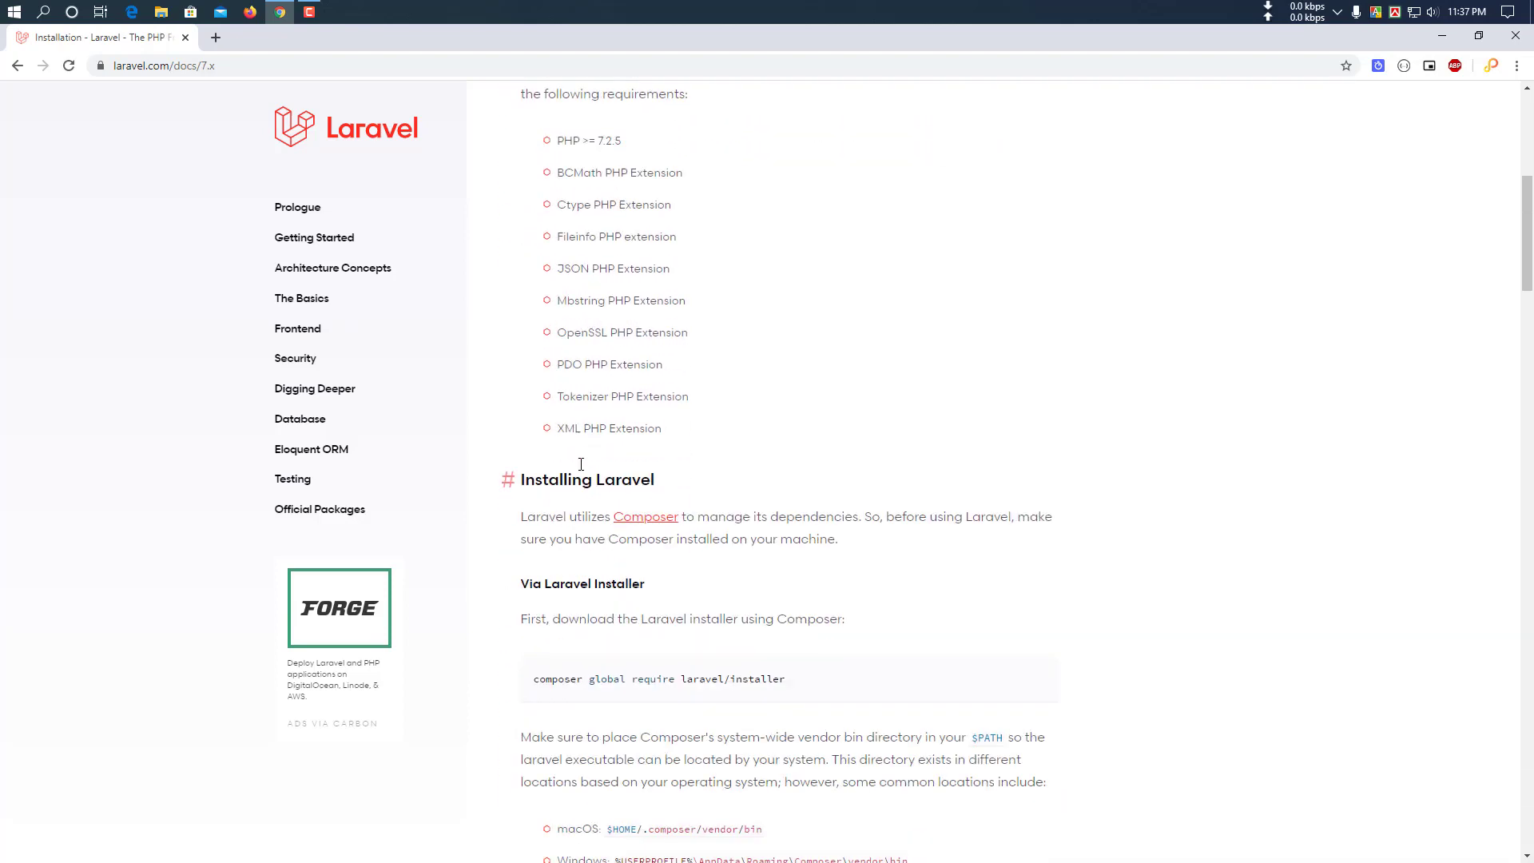
pyautogui.scroll(-6, 581, 464)
pyautogui.scroll(15, 581, 464)
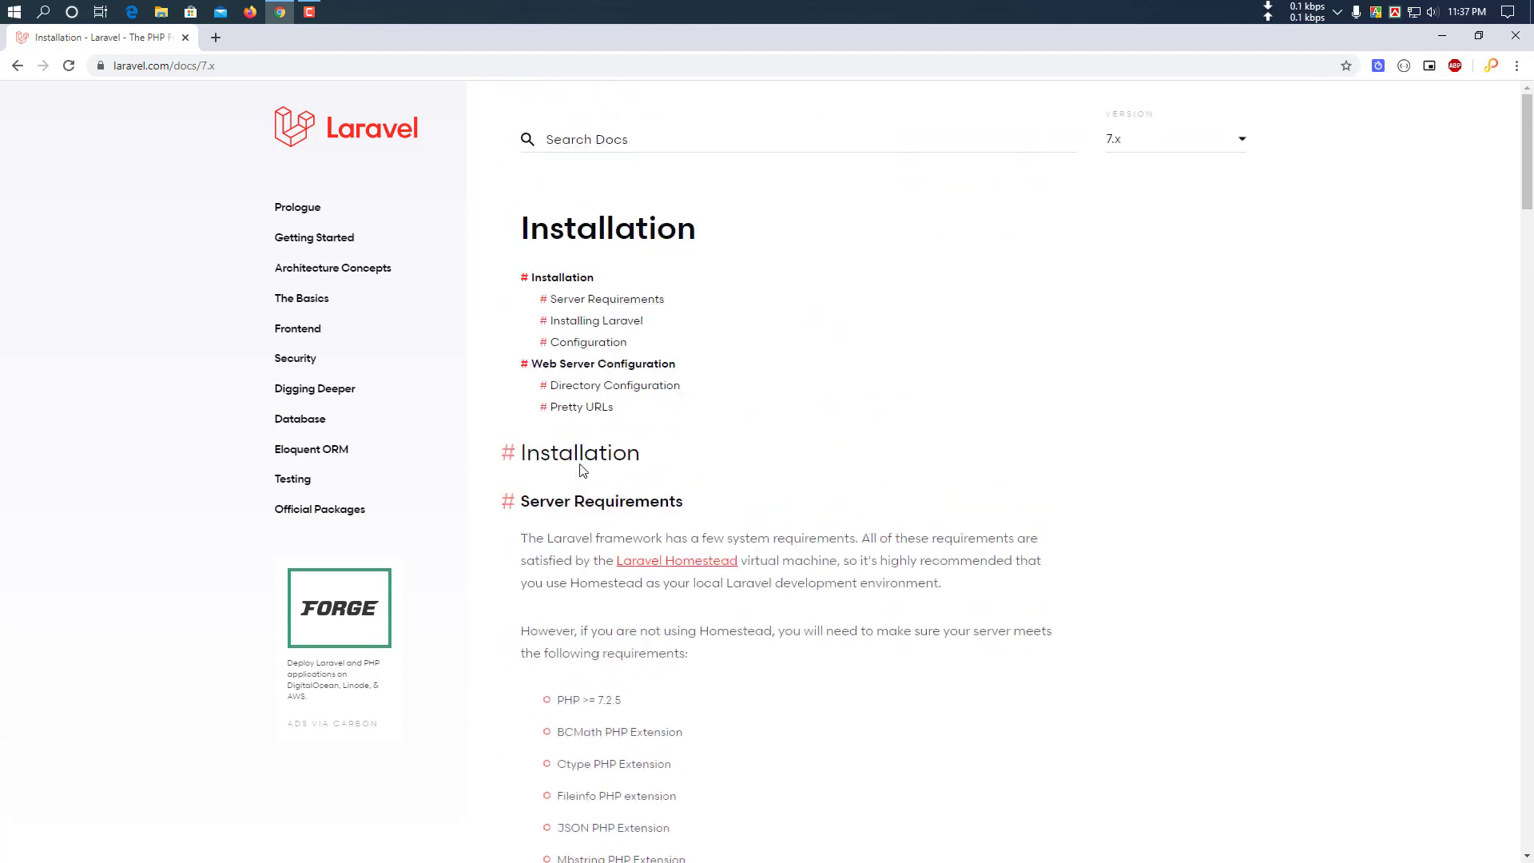
pyautogui.scroll(-3, 584, 473)
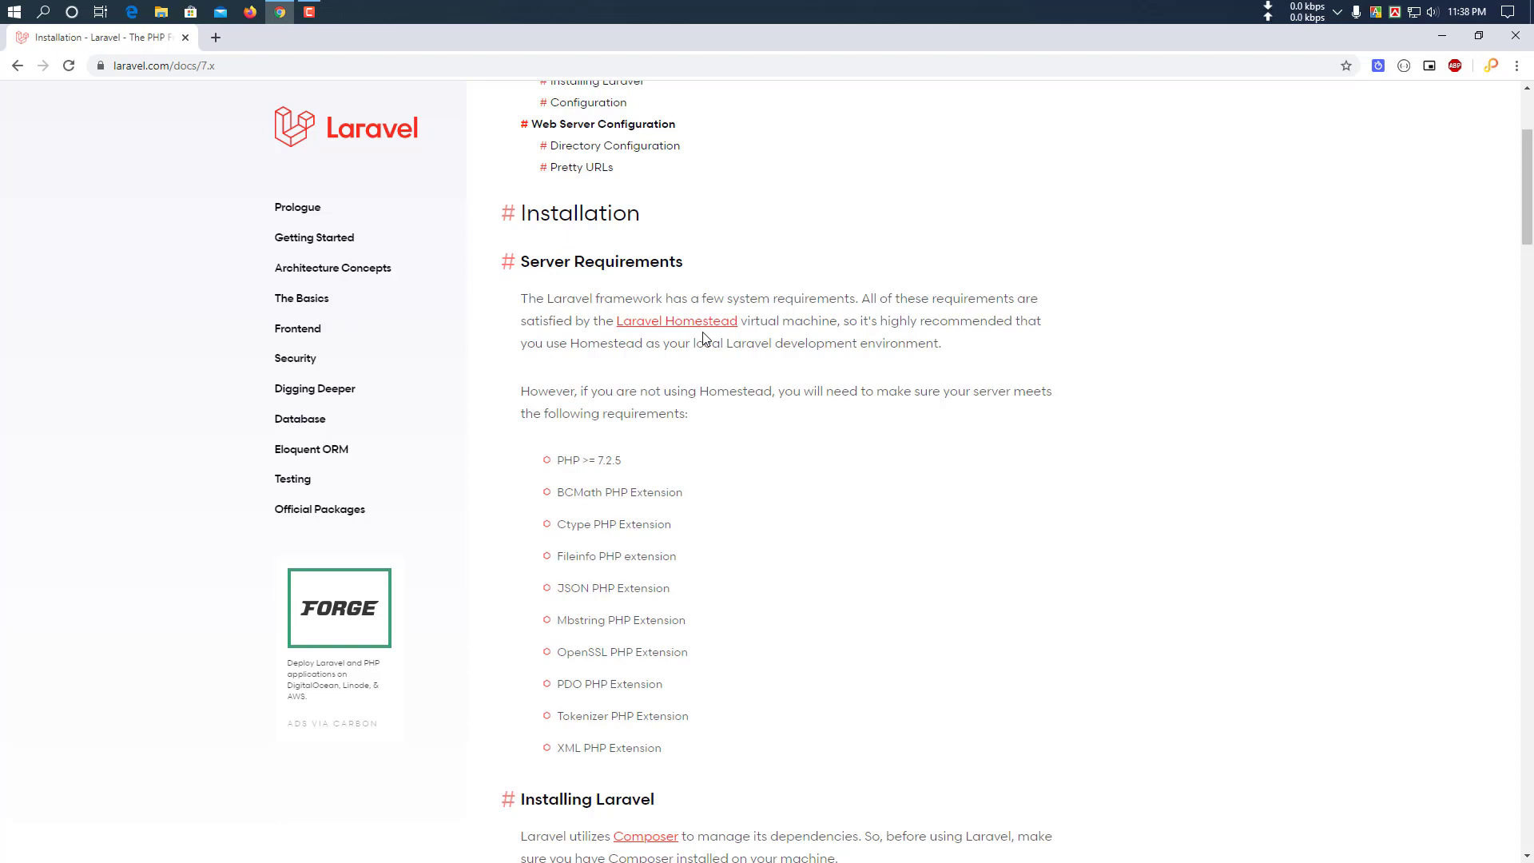
pyautogui.scroll(-2, 705, 342)
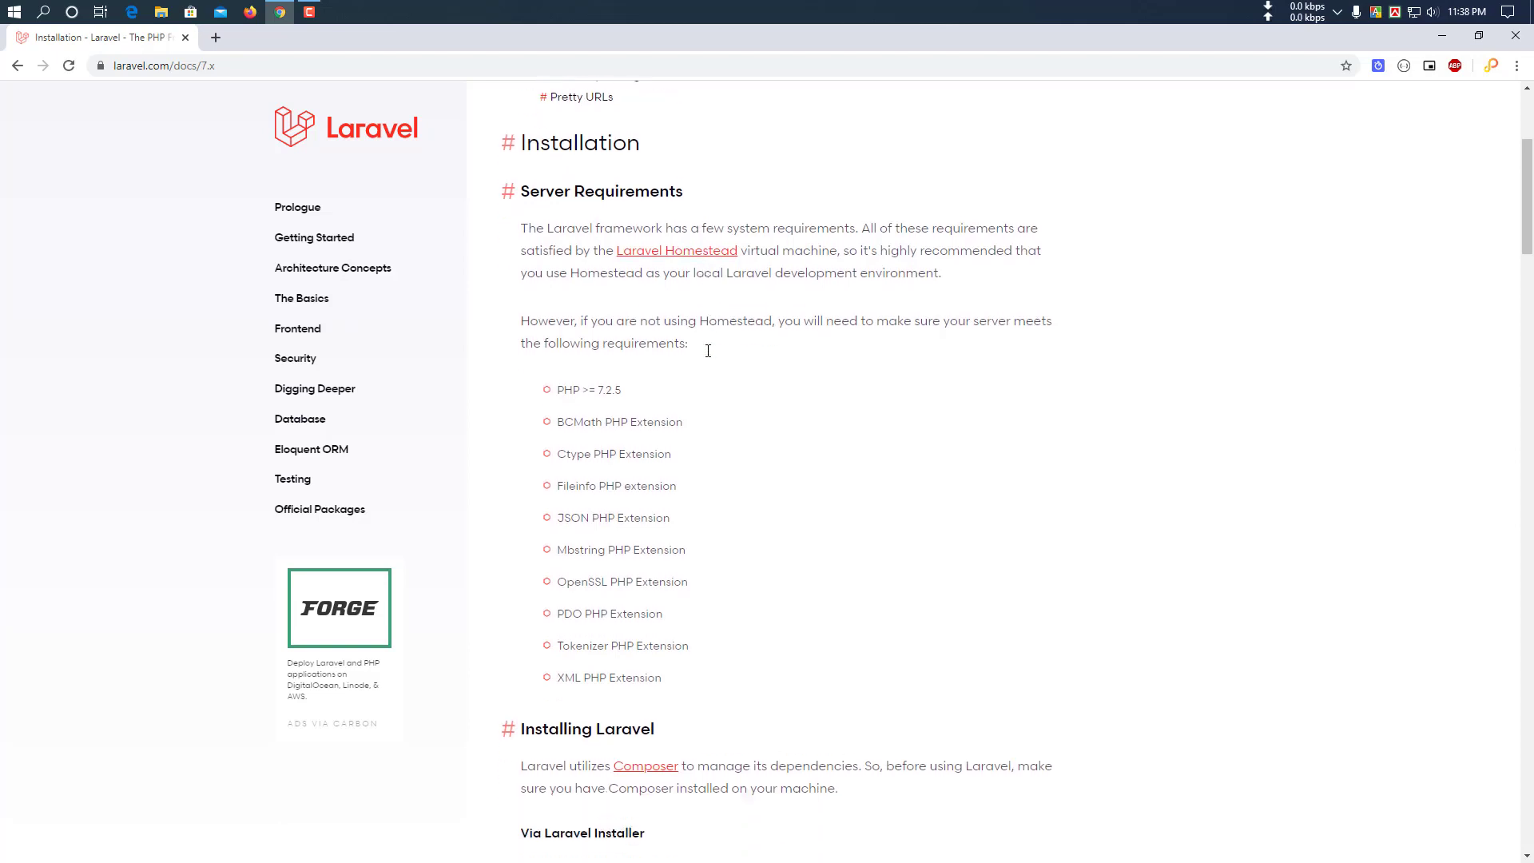
pyautogui.scroll(4, 708, 350)
pyautogui.scroll(-5, 709, 356)
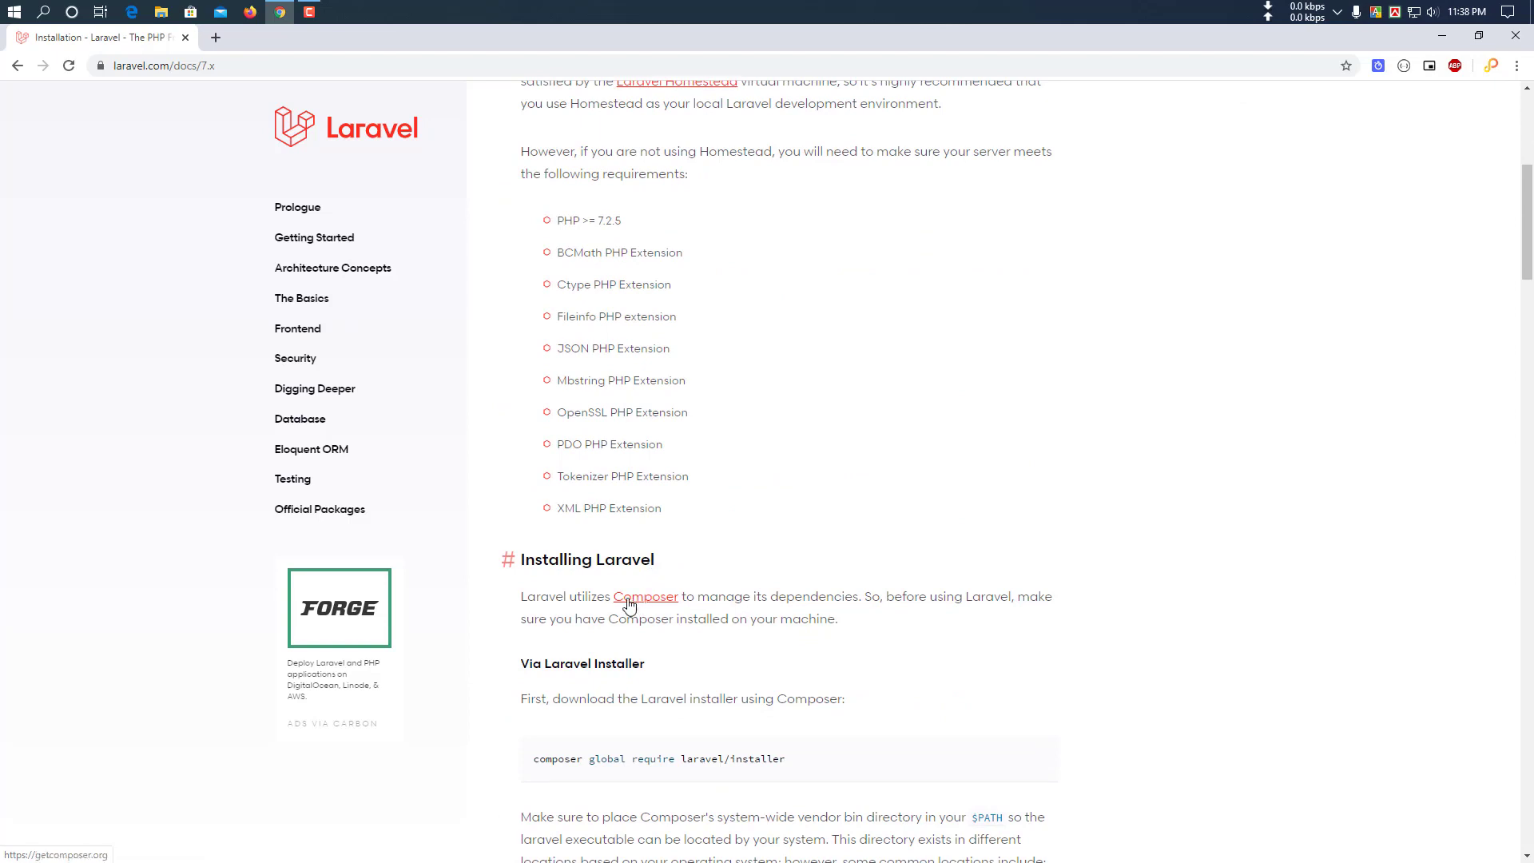
pyautogui.scroll(-1, 609, 597)
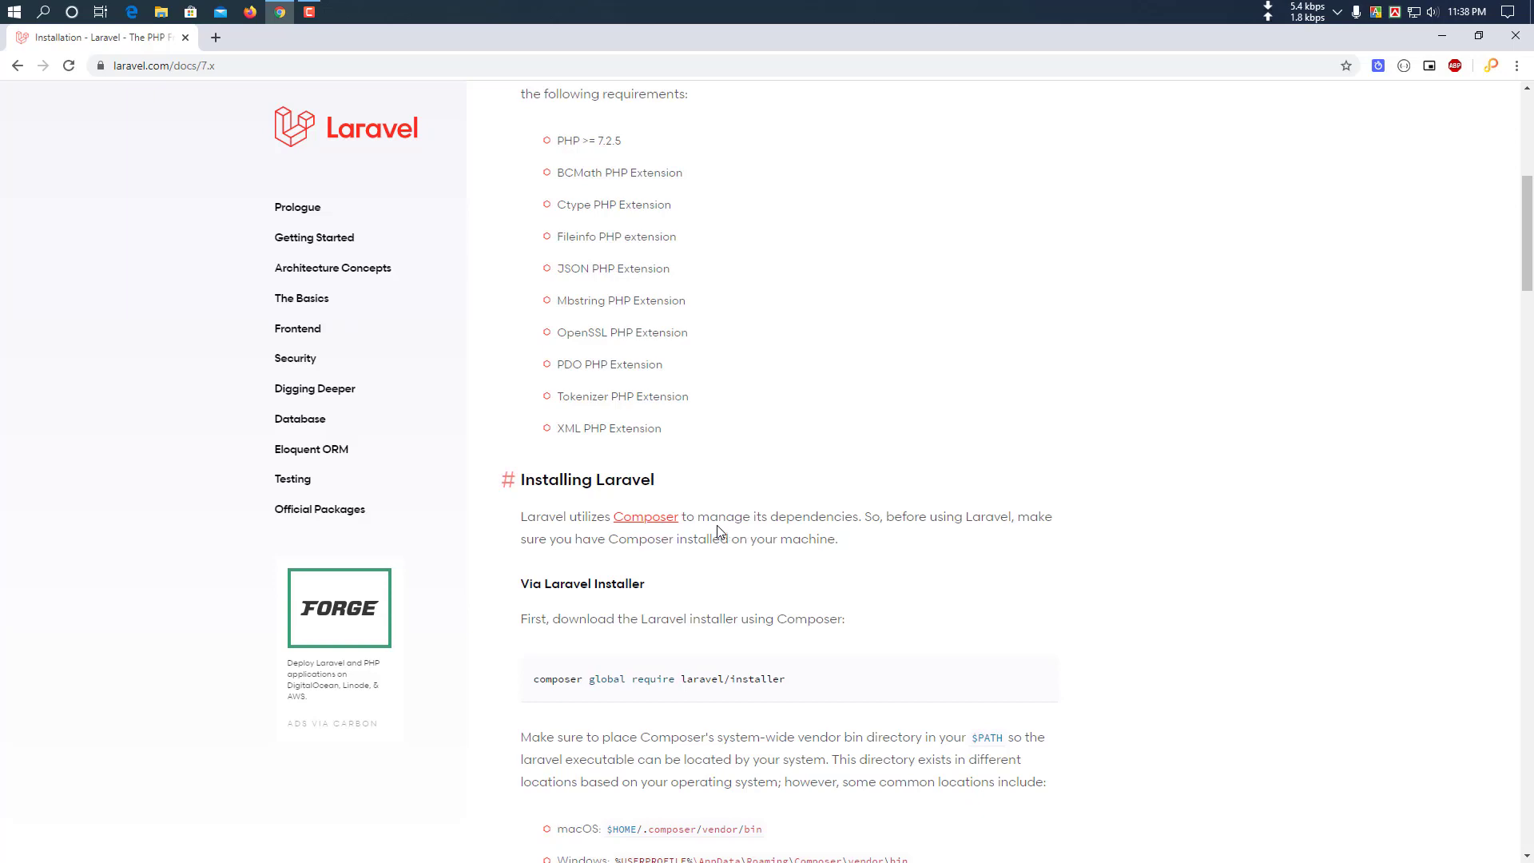
pyautogui.scroll(6, 663, 516)
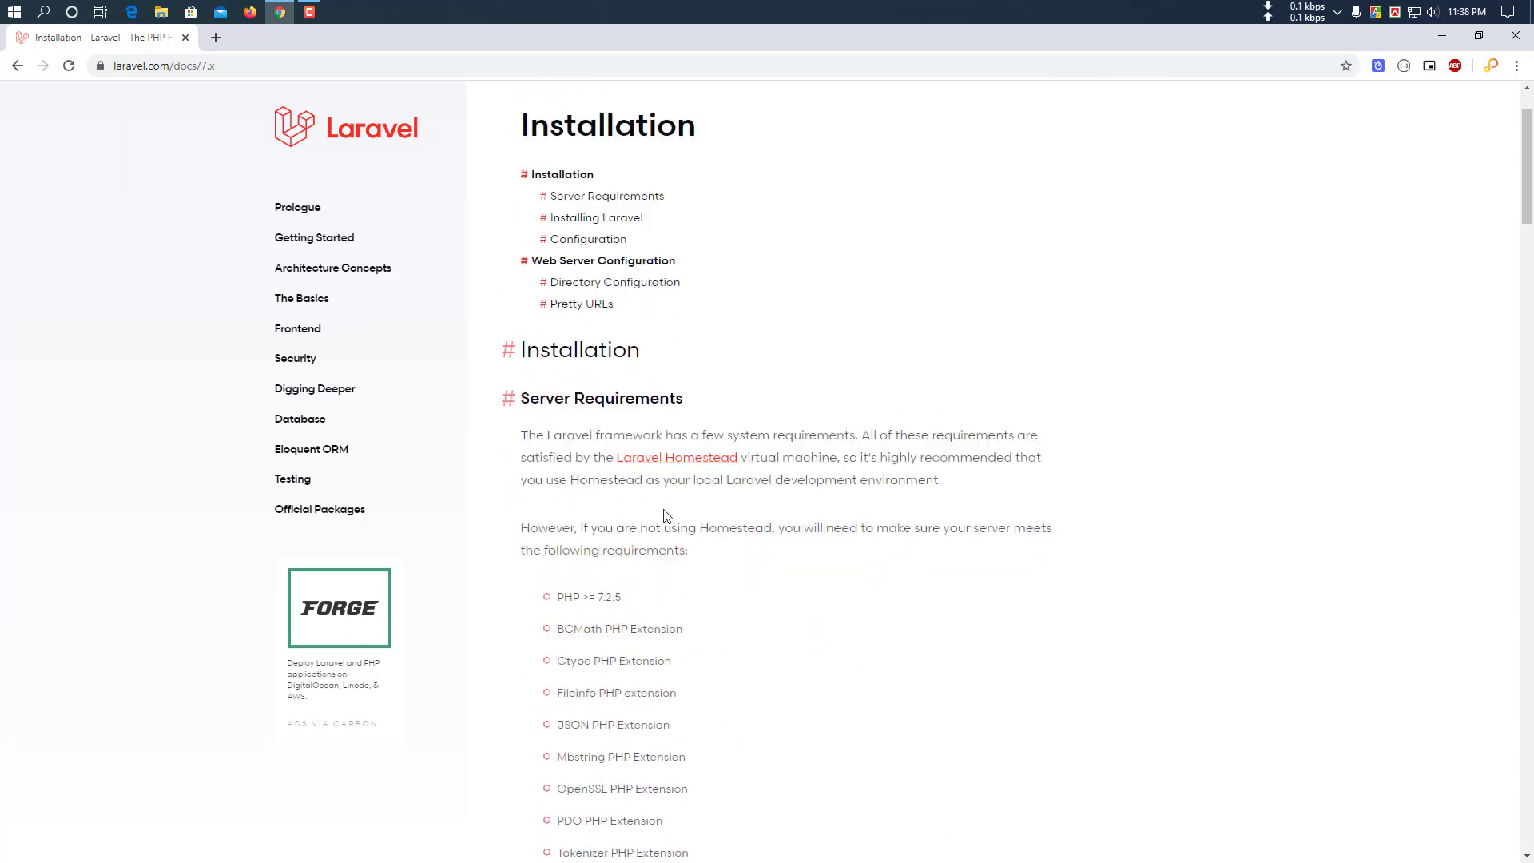
pyautogui.scroll(-3, 663, 516)
pyautogui.moveTo(557, 380); pyautogui.dragTo(658, 668)
pyautogui.click(663, 663)
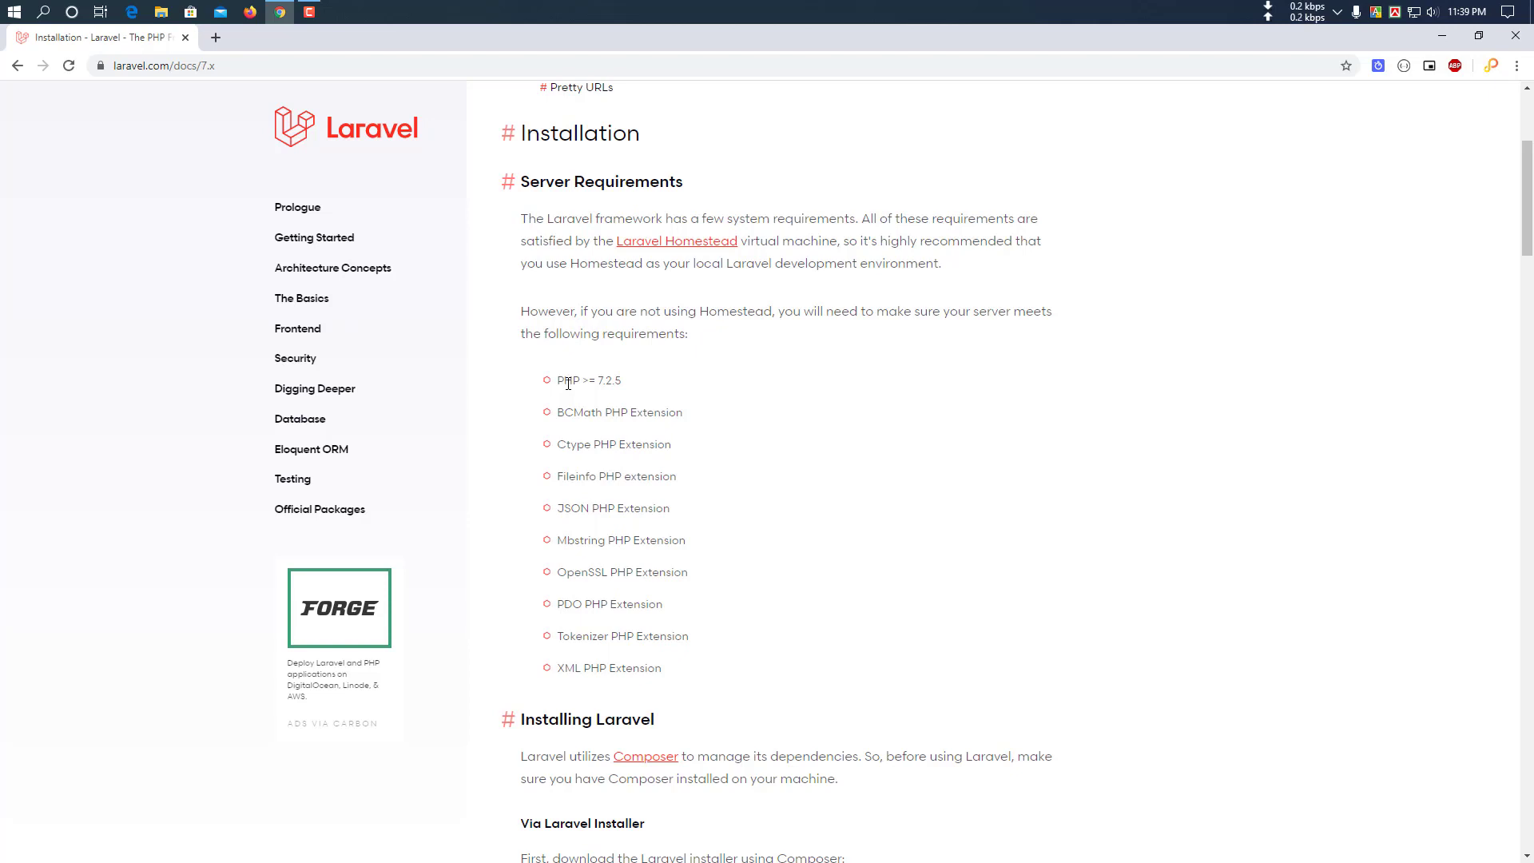
# Search Google for "wamp" in a new browser tab and look through the results
pyautogui.click(223, 37)
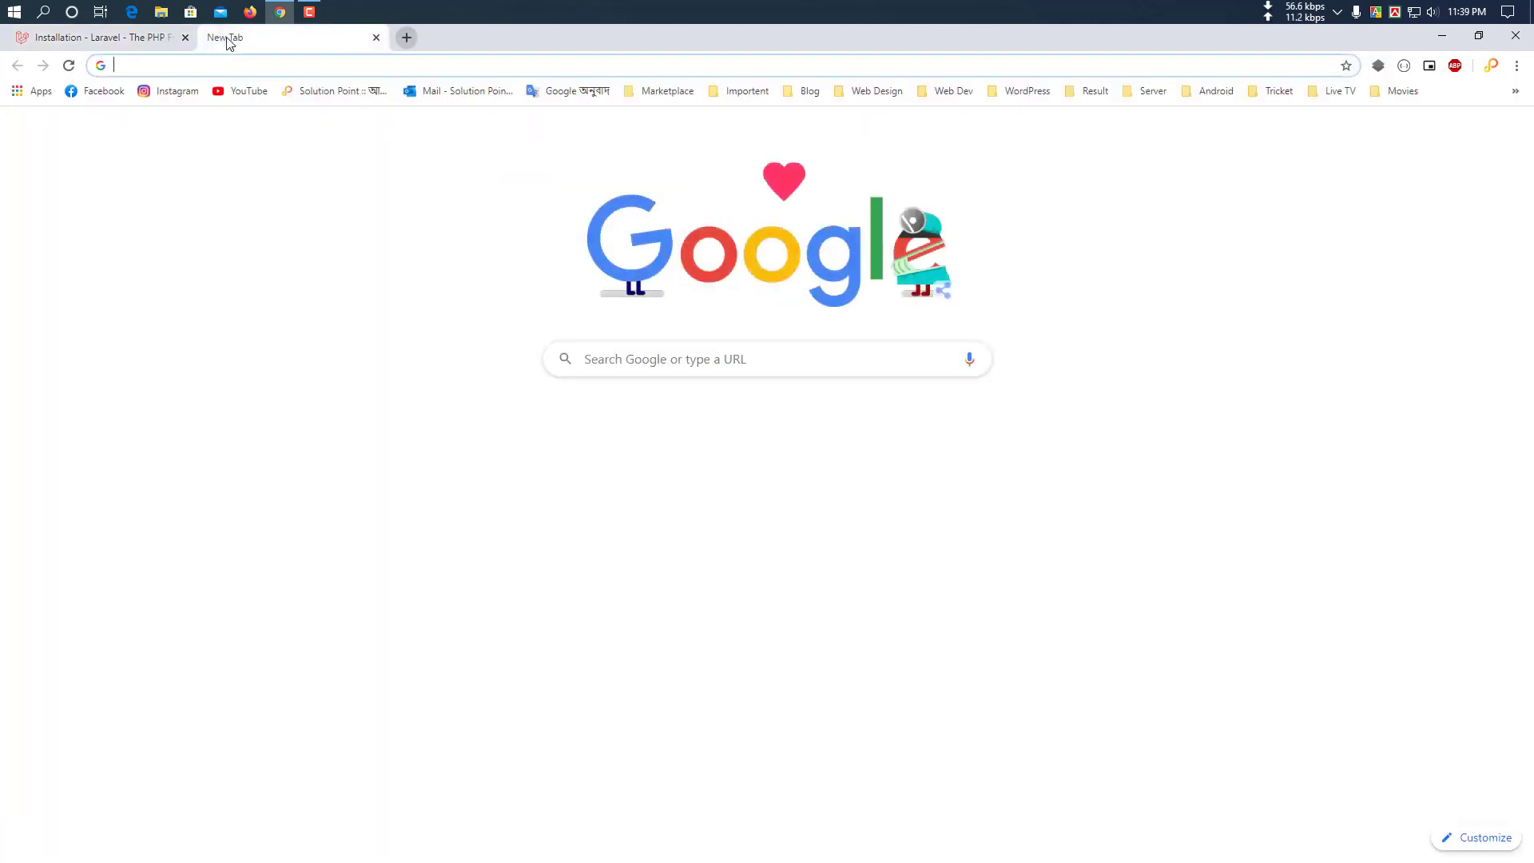
pyautogui.write('wamp')
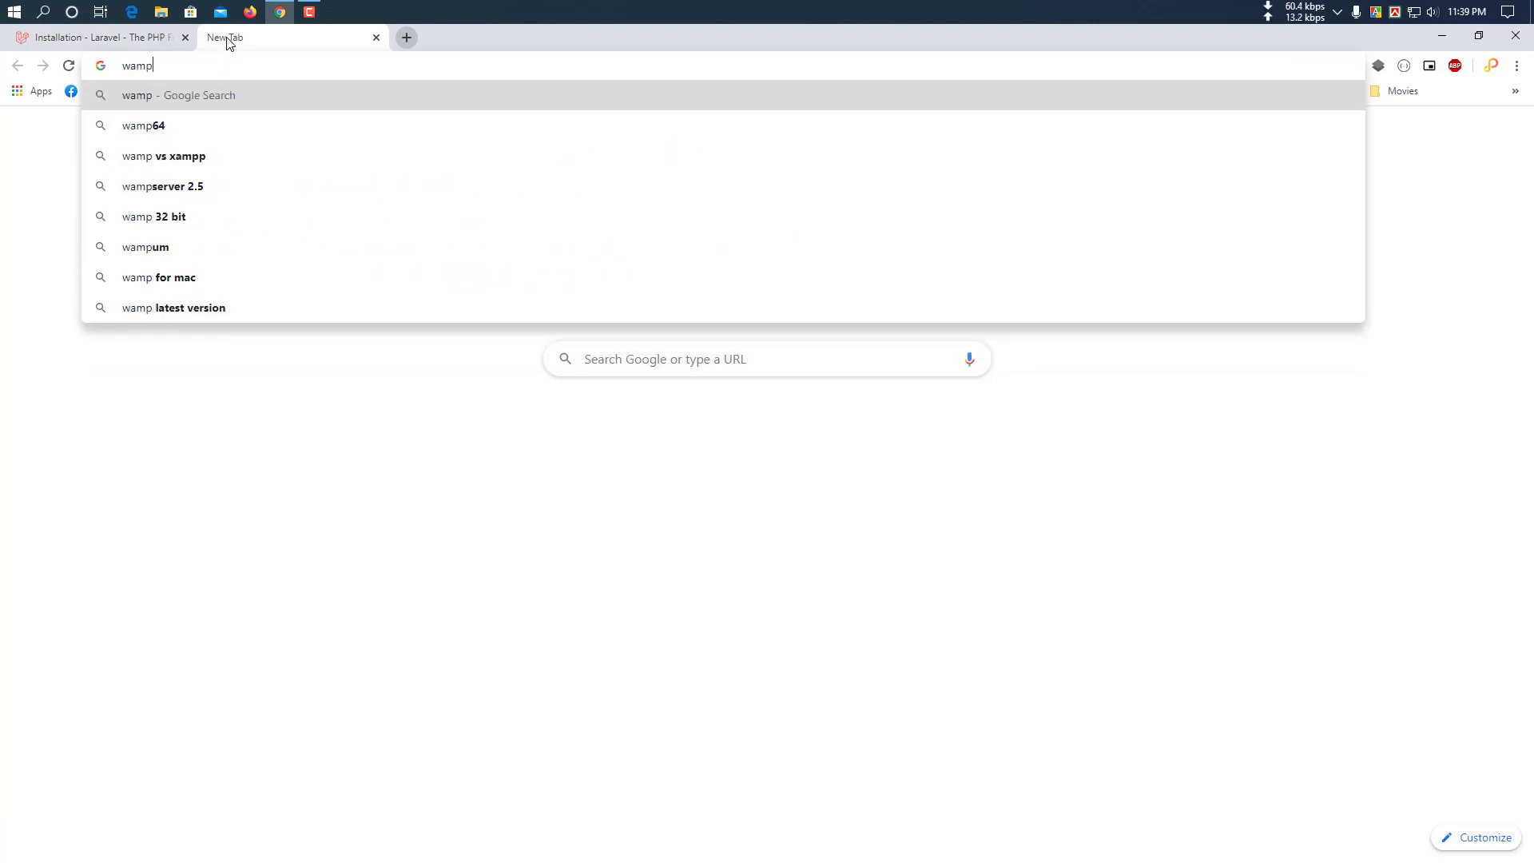
pyautogui.press('Return')
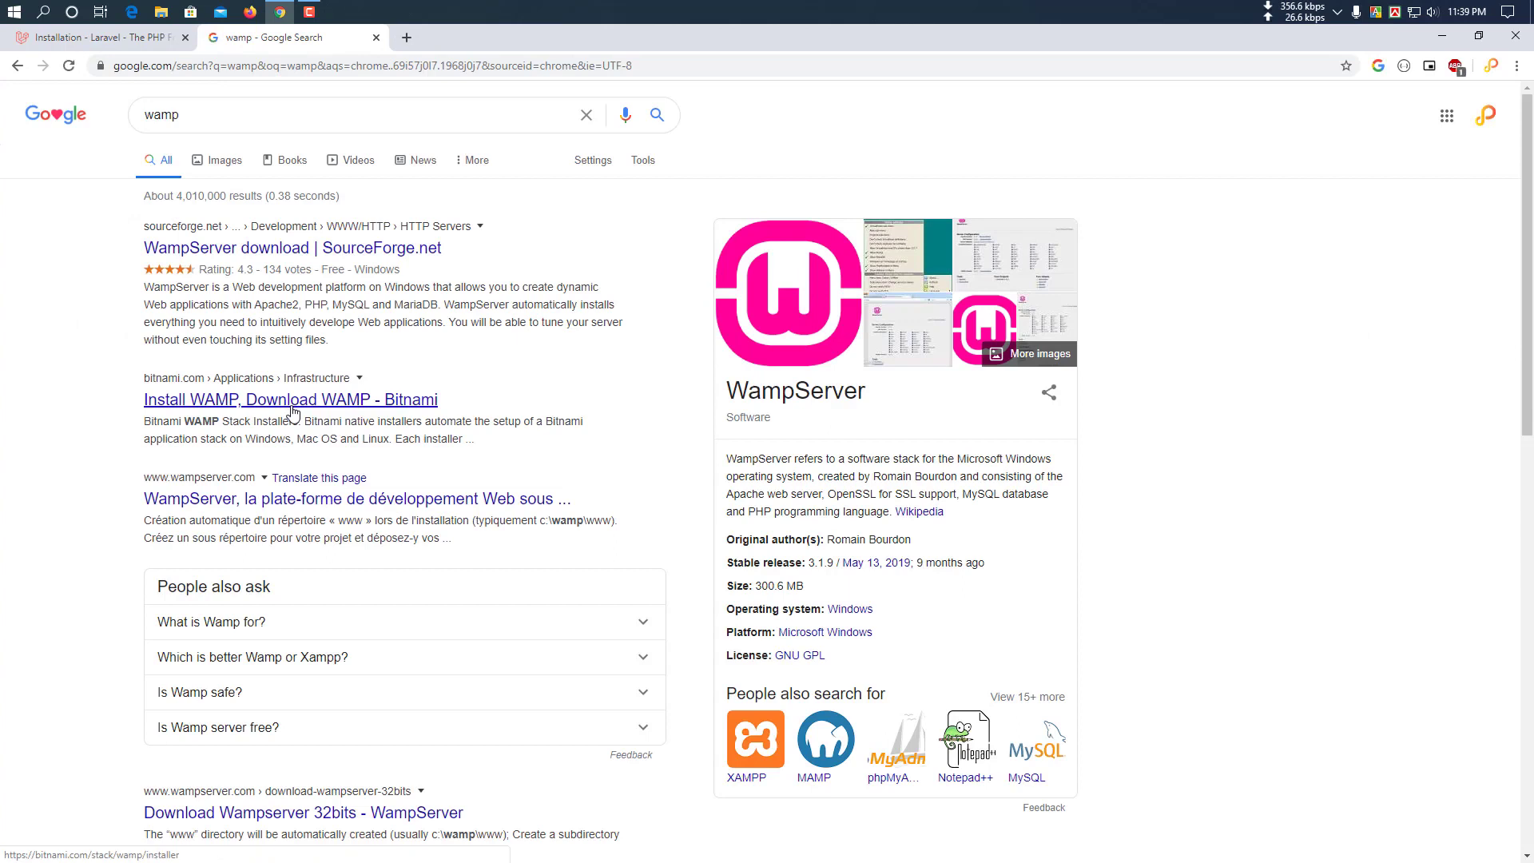
pyautogui.scroll(-2, 291, 411)
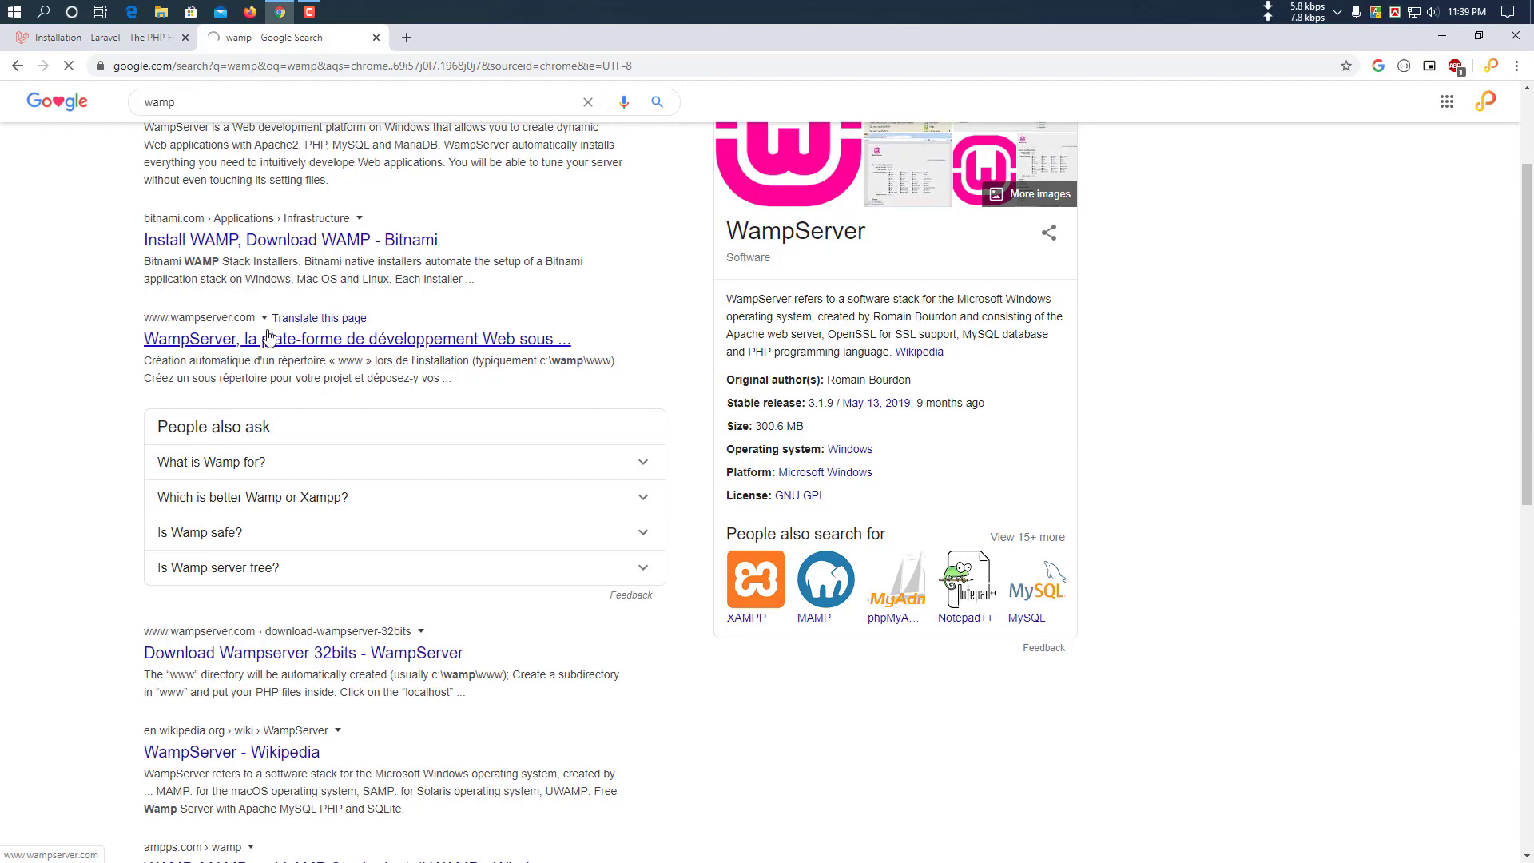
pyautogui.scroll(2, 268, 337)
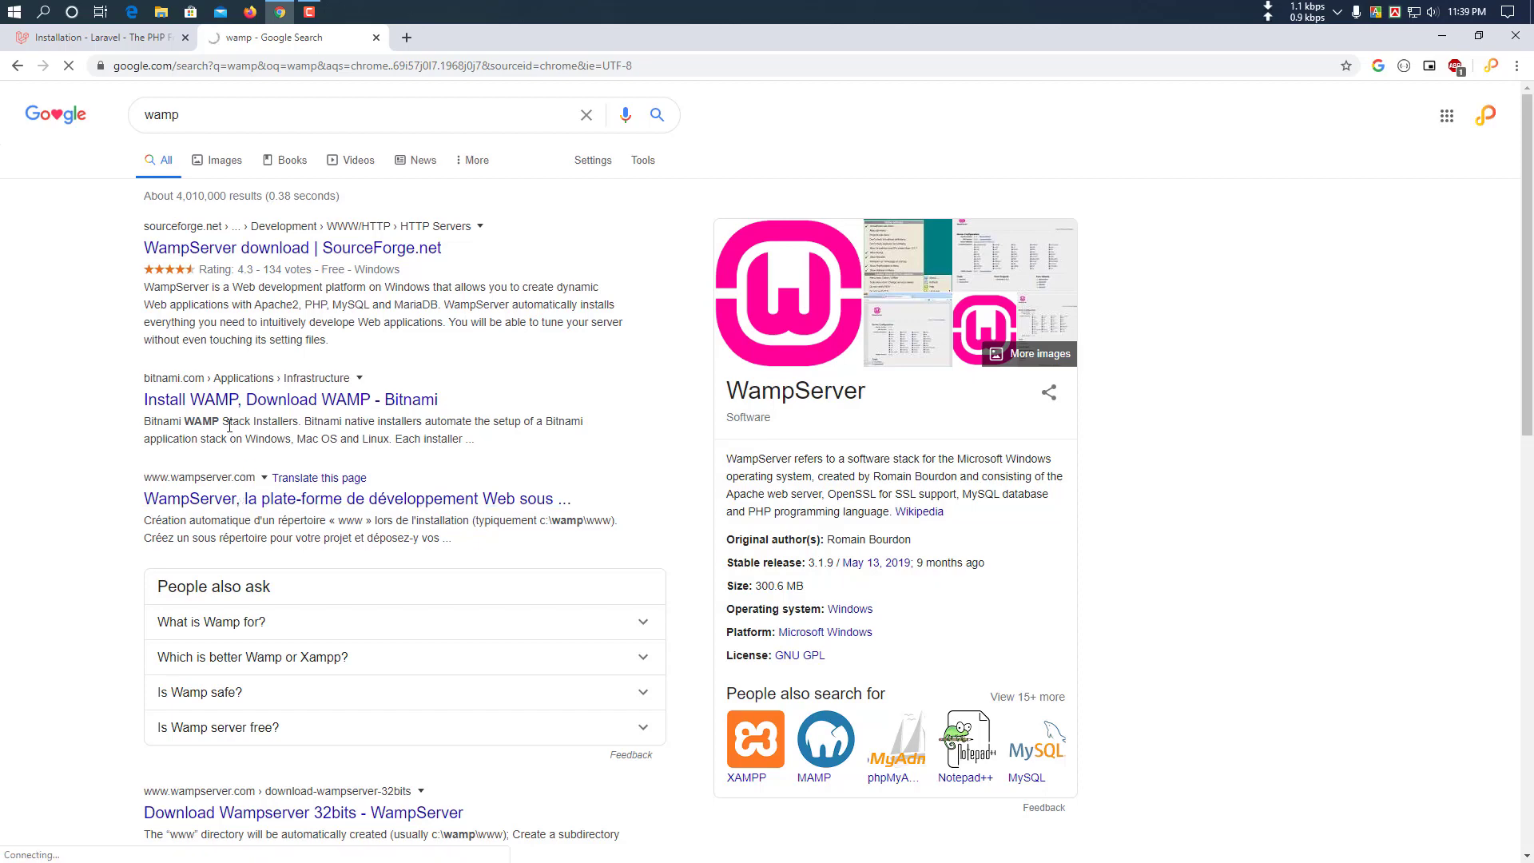
pyautogui.click(18, 66)
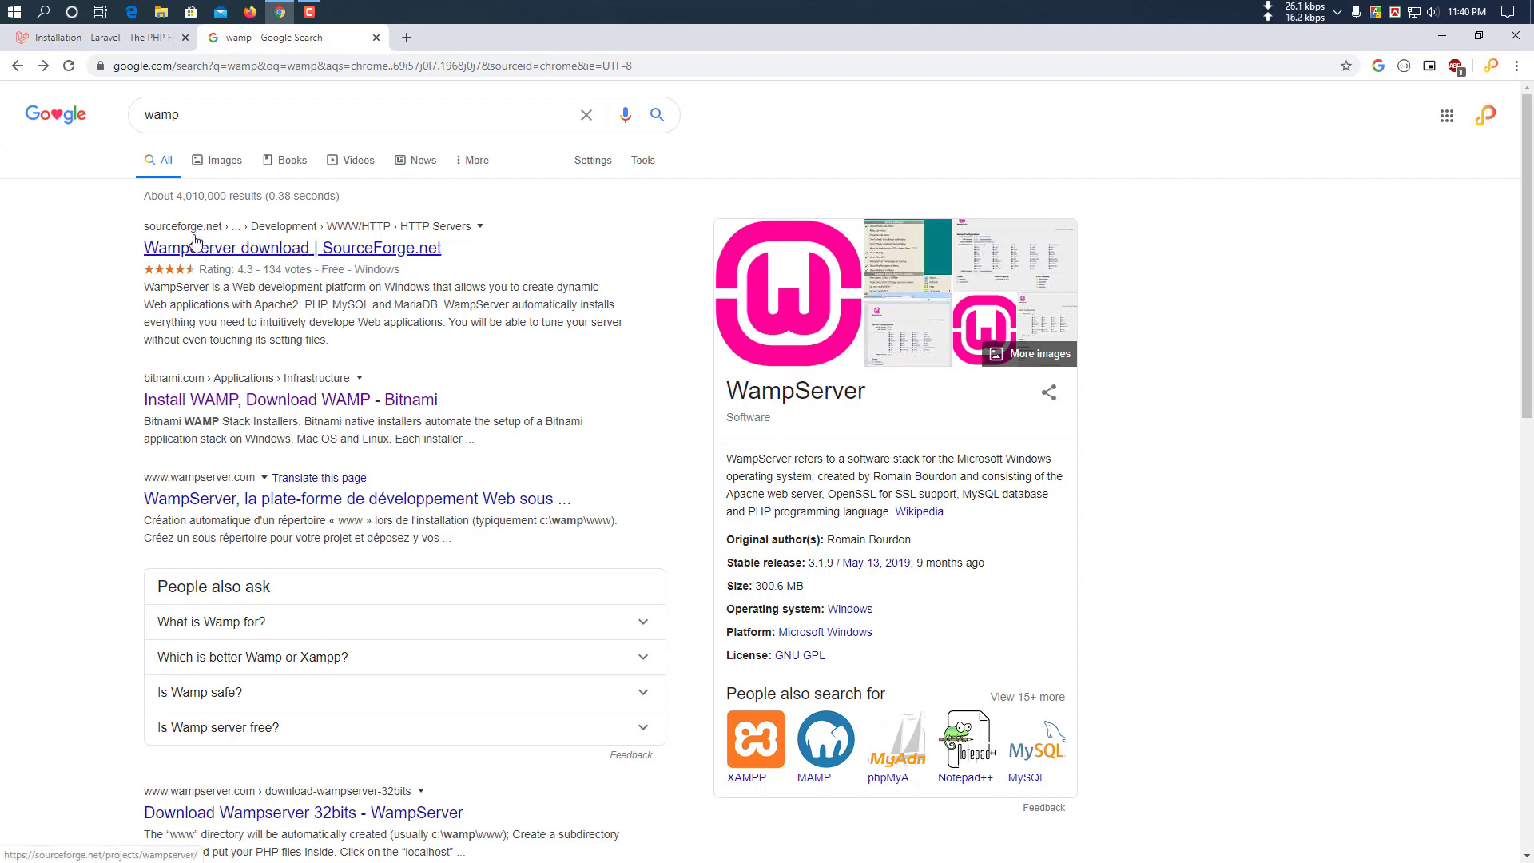
# Open the WampServer project page on SourceForge and download the 64-bit installer wampserver3.2.0_x64.exe
pyautogui.click(251, 252)
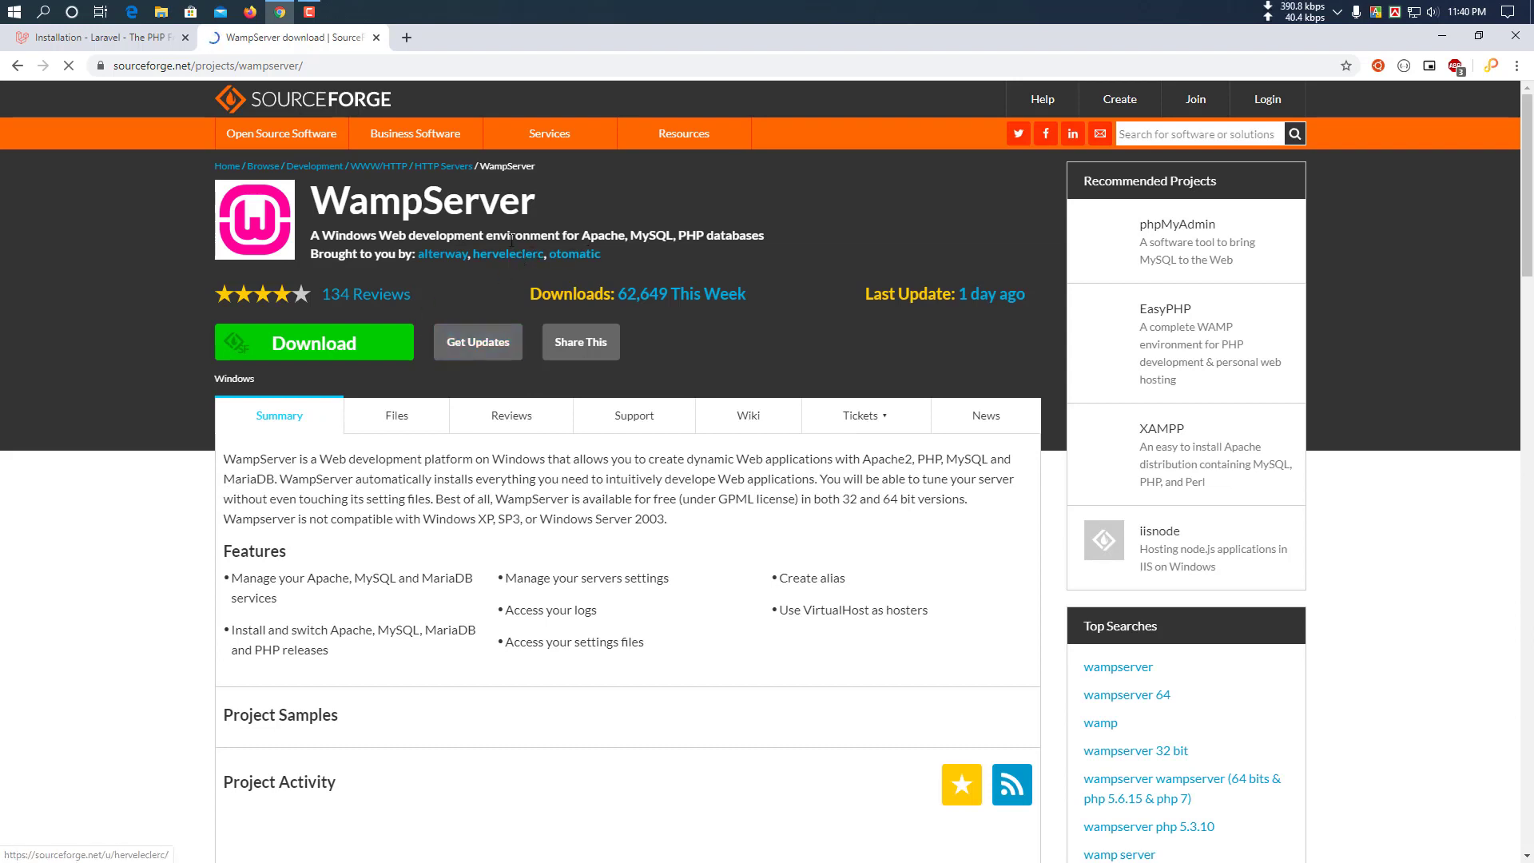
pyautogui.click(372, 340)
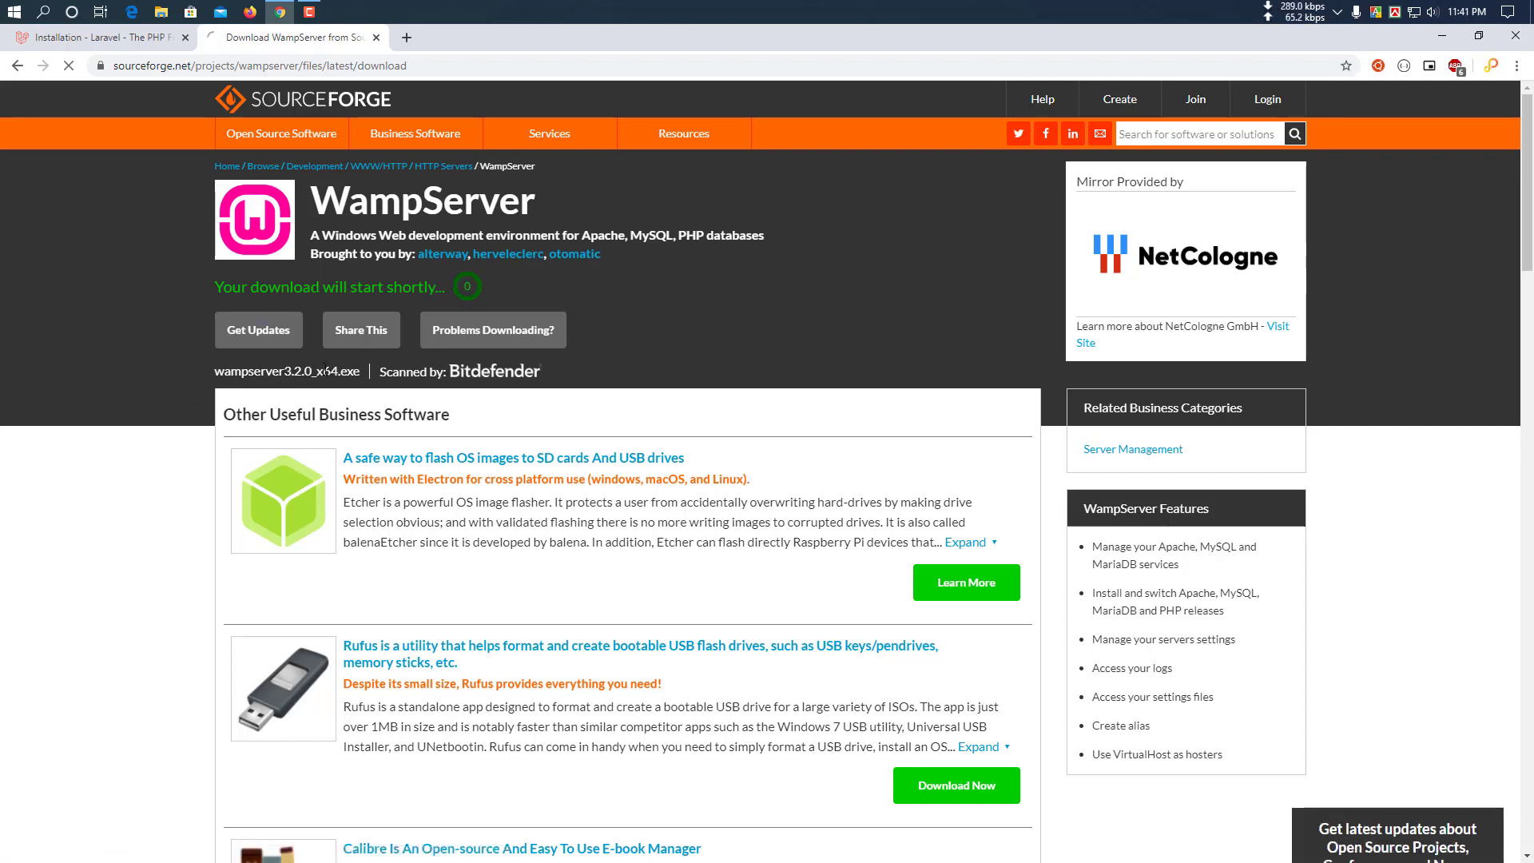
pyautogui.moveTo(323, 370); pyautogui.dragTo(338, 371)
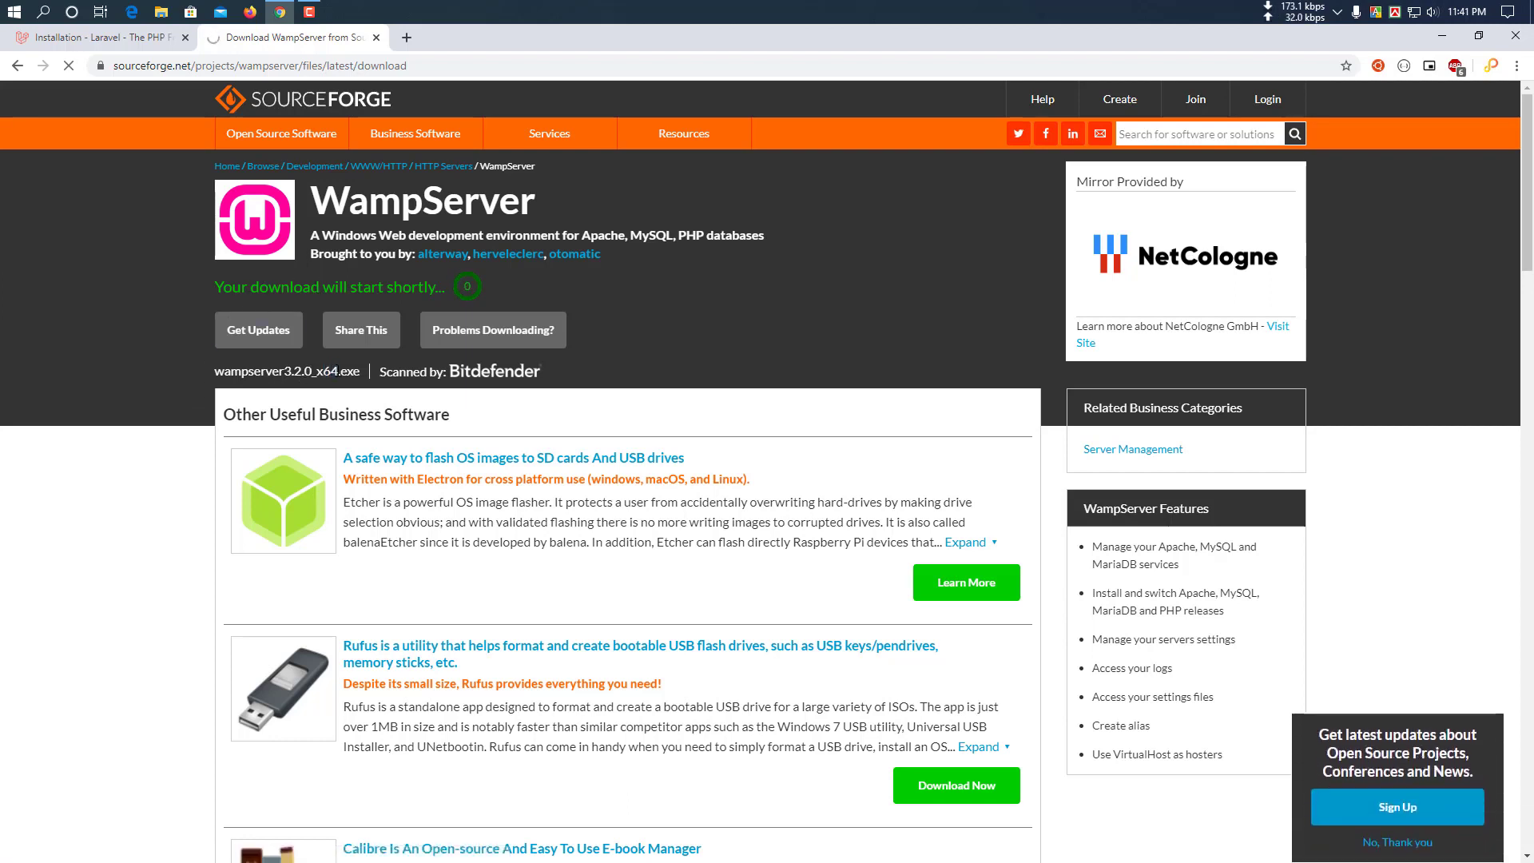
pyautogui.scroll(-20, 337, 376)
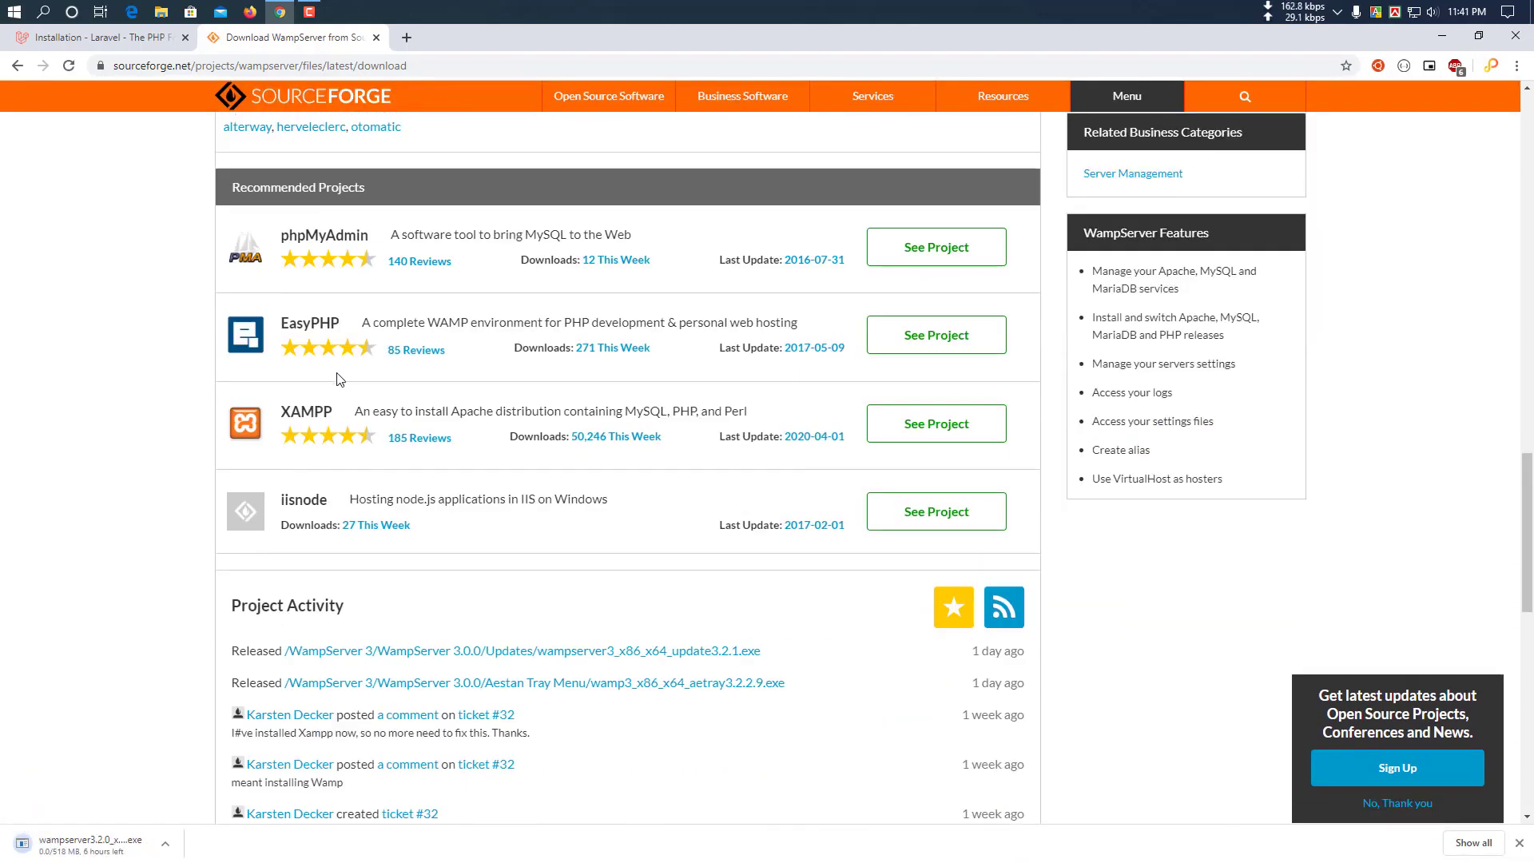
pyautogui.scroll(15, 337, 378)
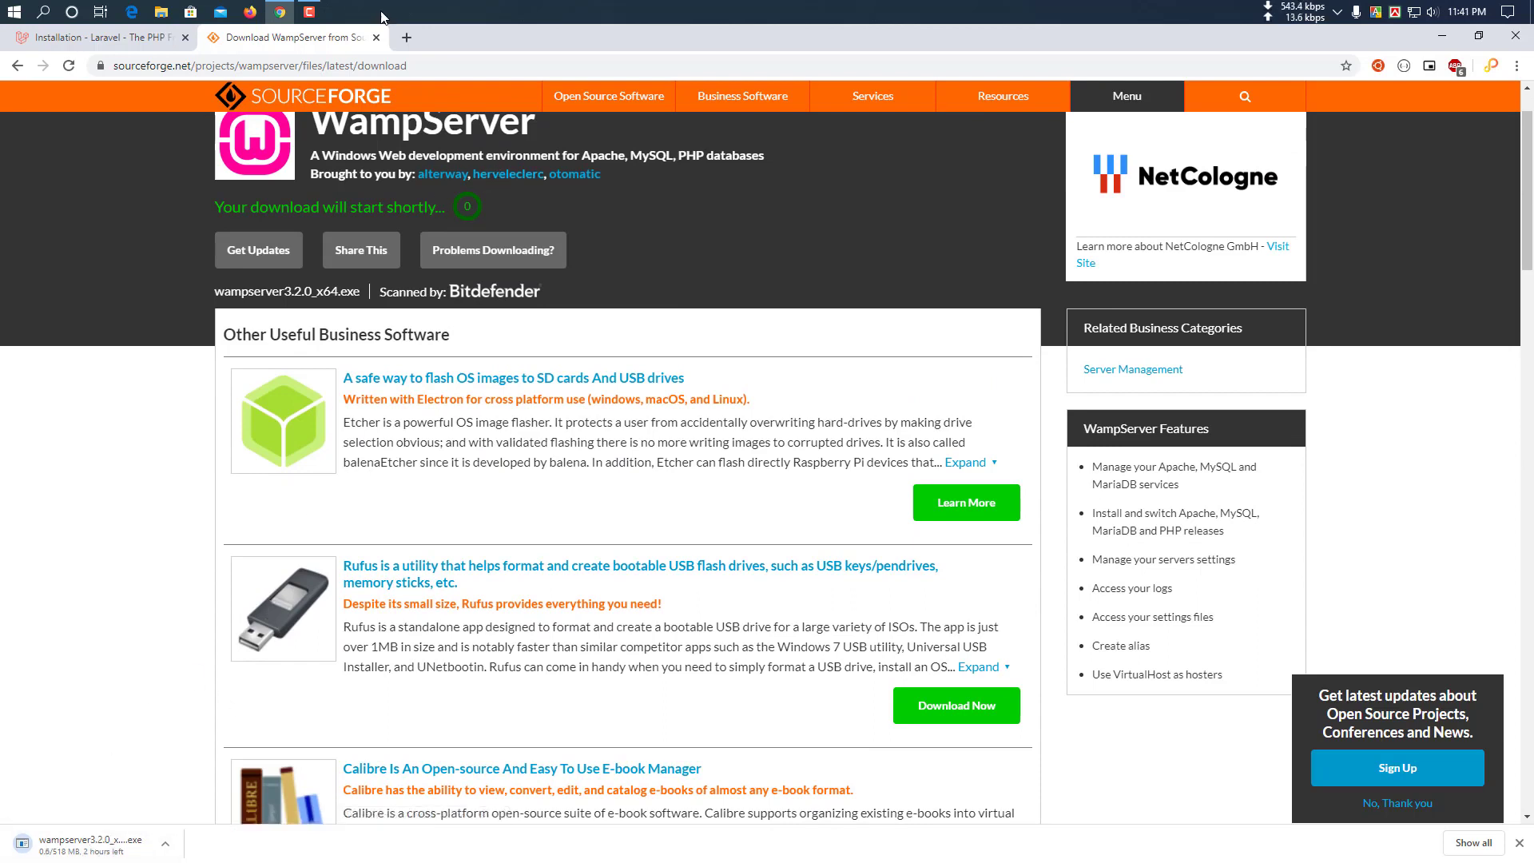
# Search Google for "composer" in a new browser tab and download Composer-Setup.exe from the getcomposer.org download page
pyautogui.click(409, 39)
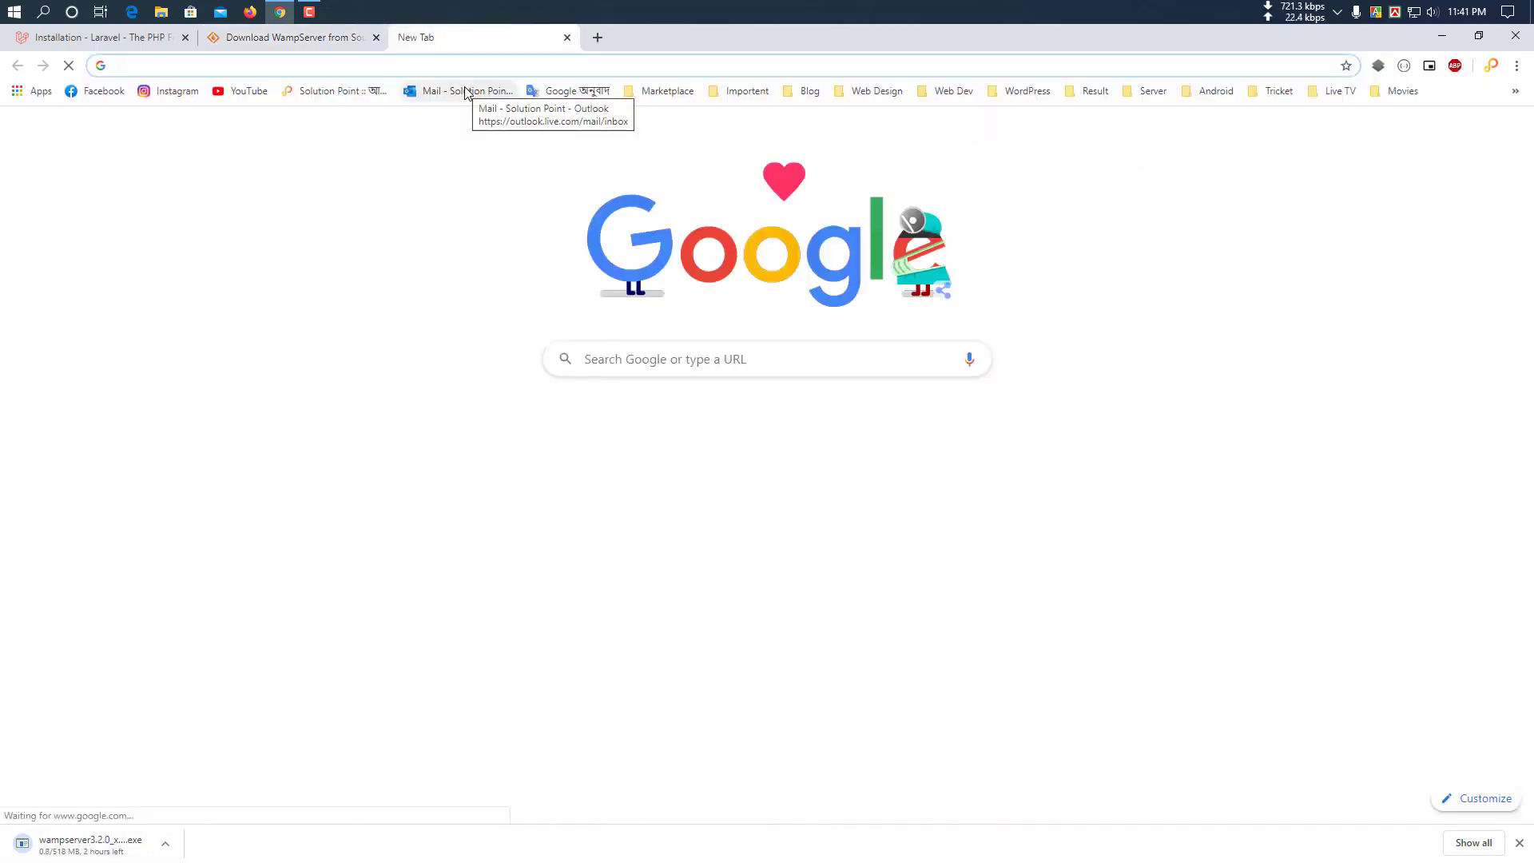
pyautogui.write('comoser')
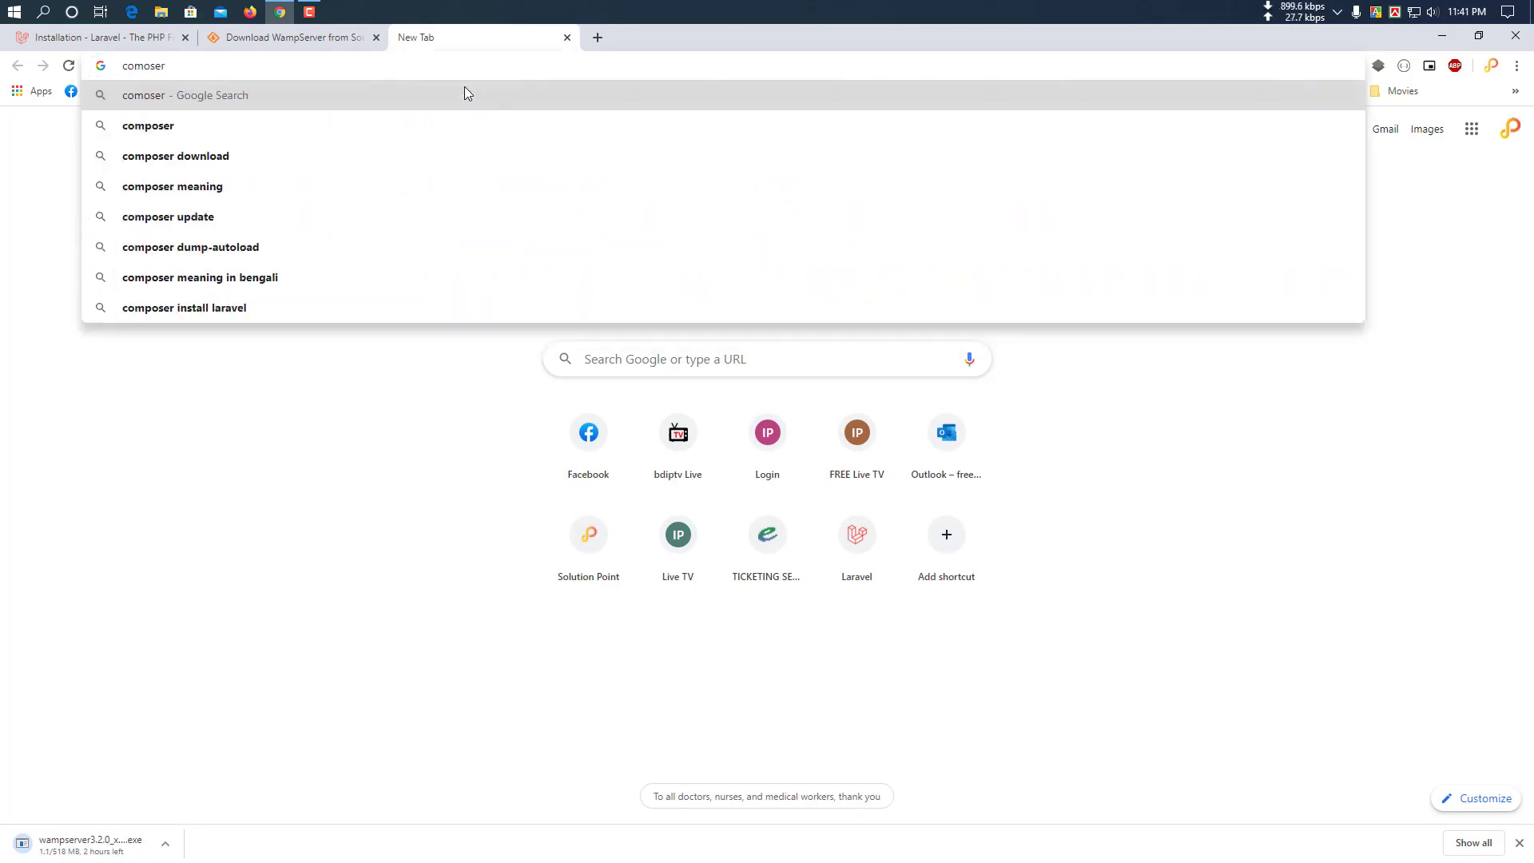
pyautogui.press('Down')
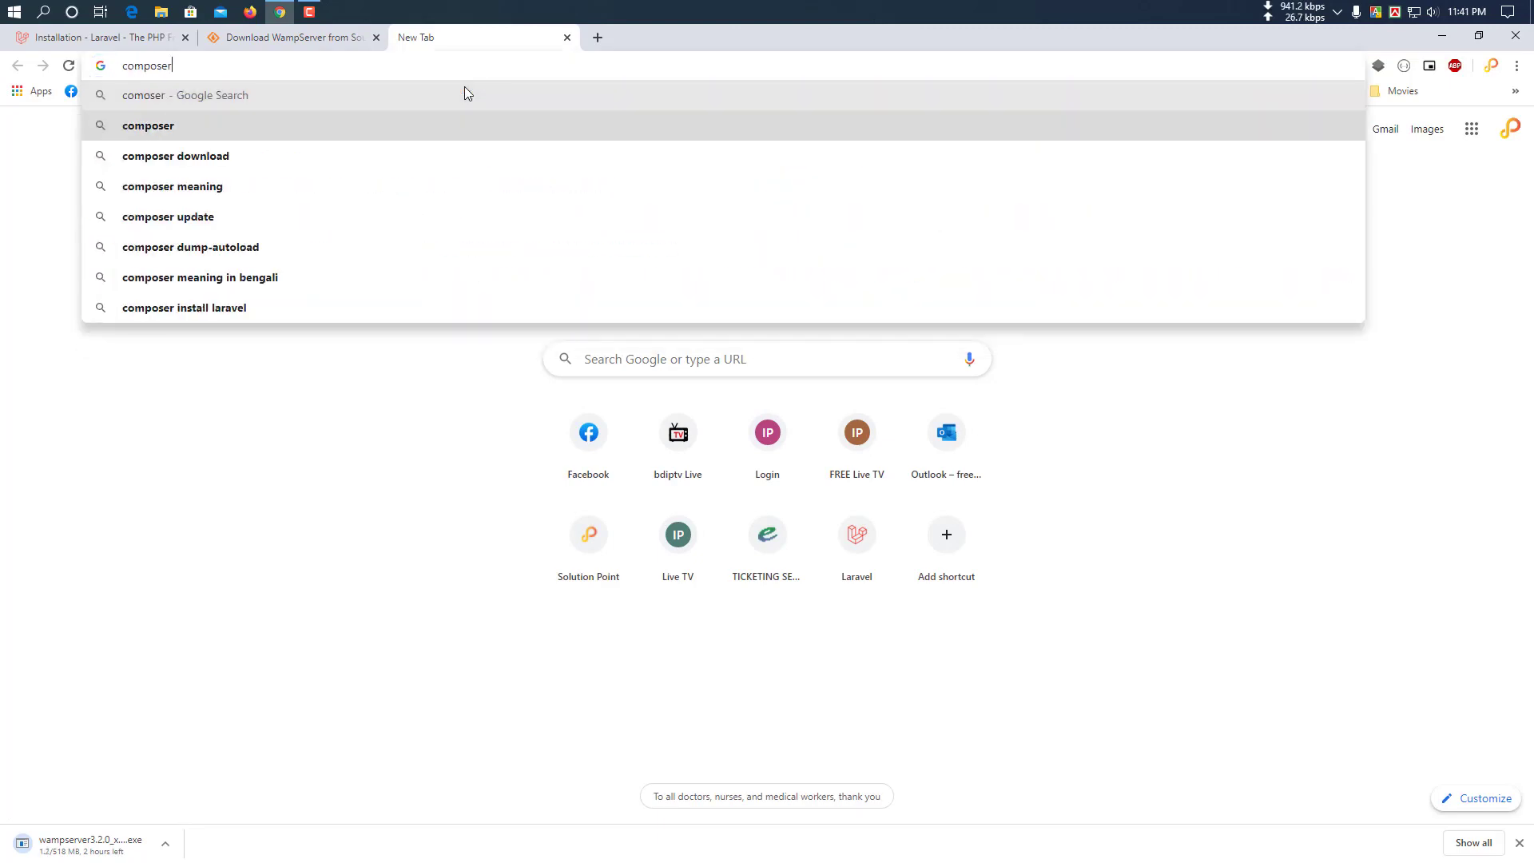
pyautogui.press('Return')
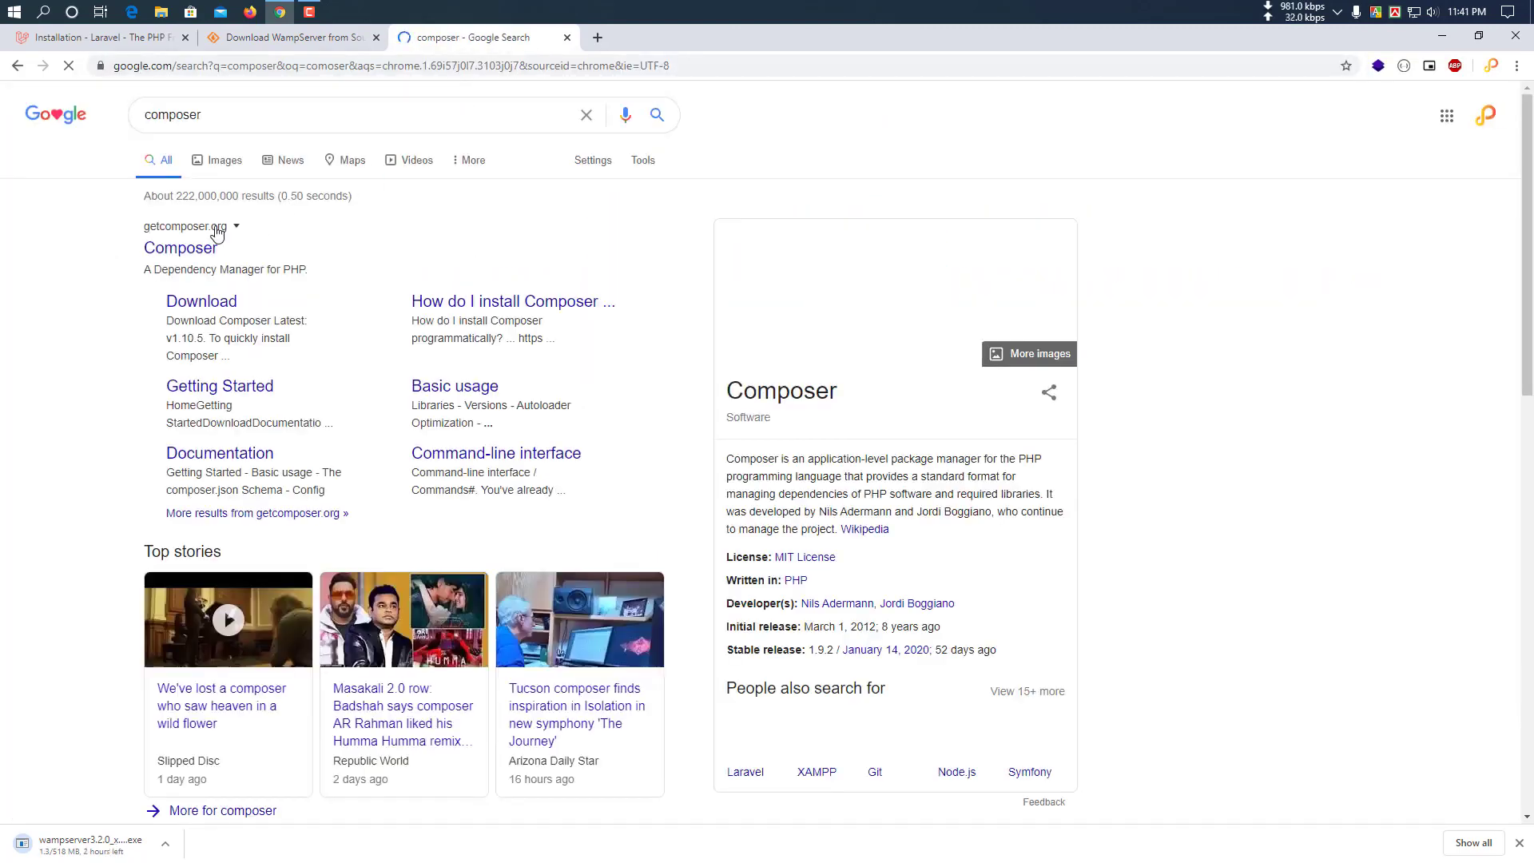
pyautogui.click(182, 247)
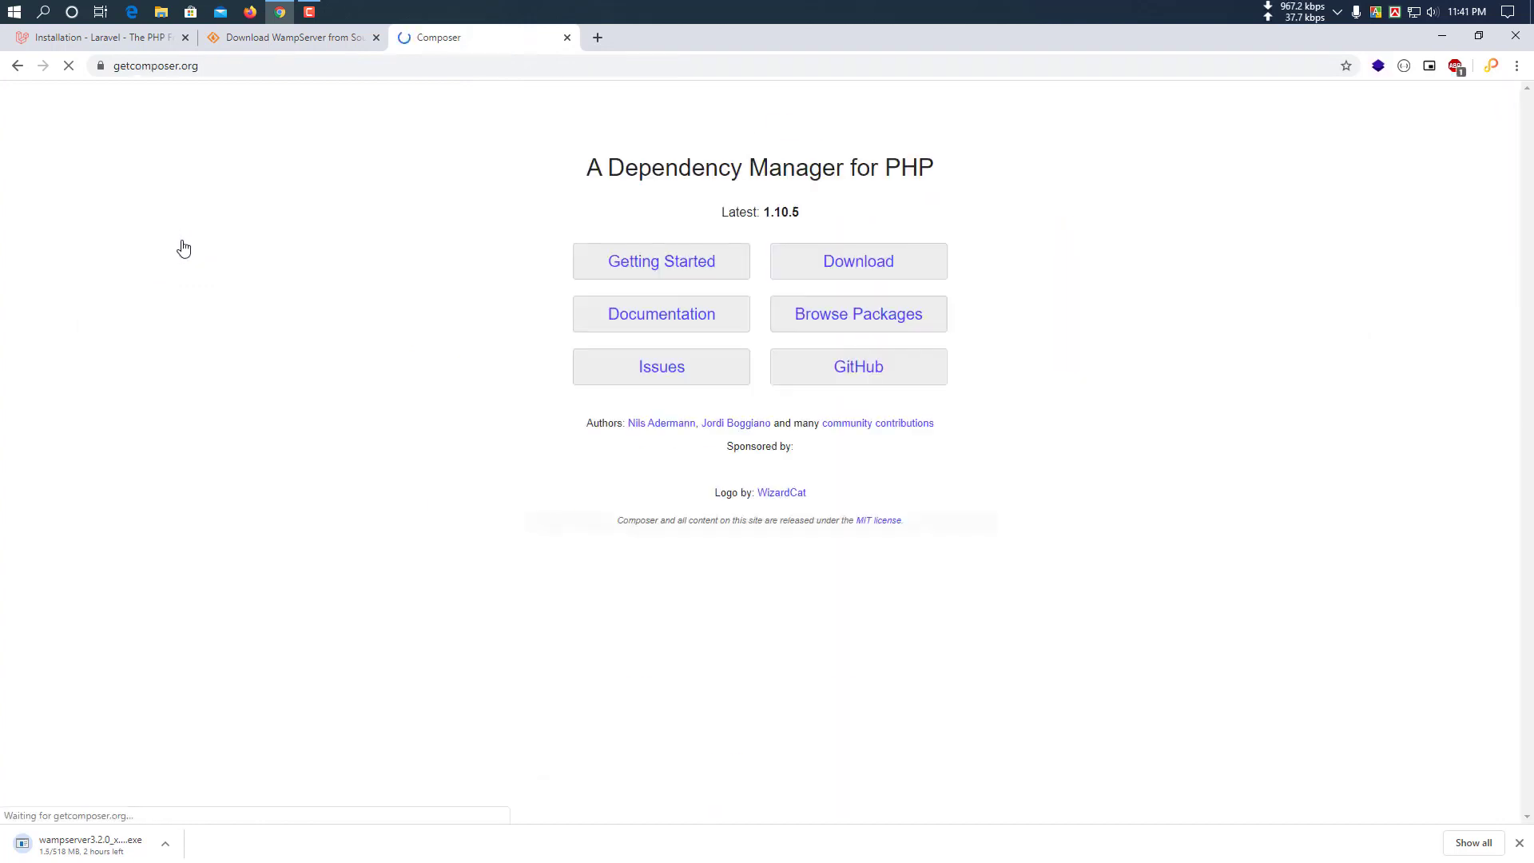
pyautogui.click(867, 533)
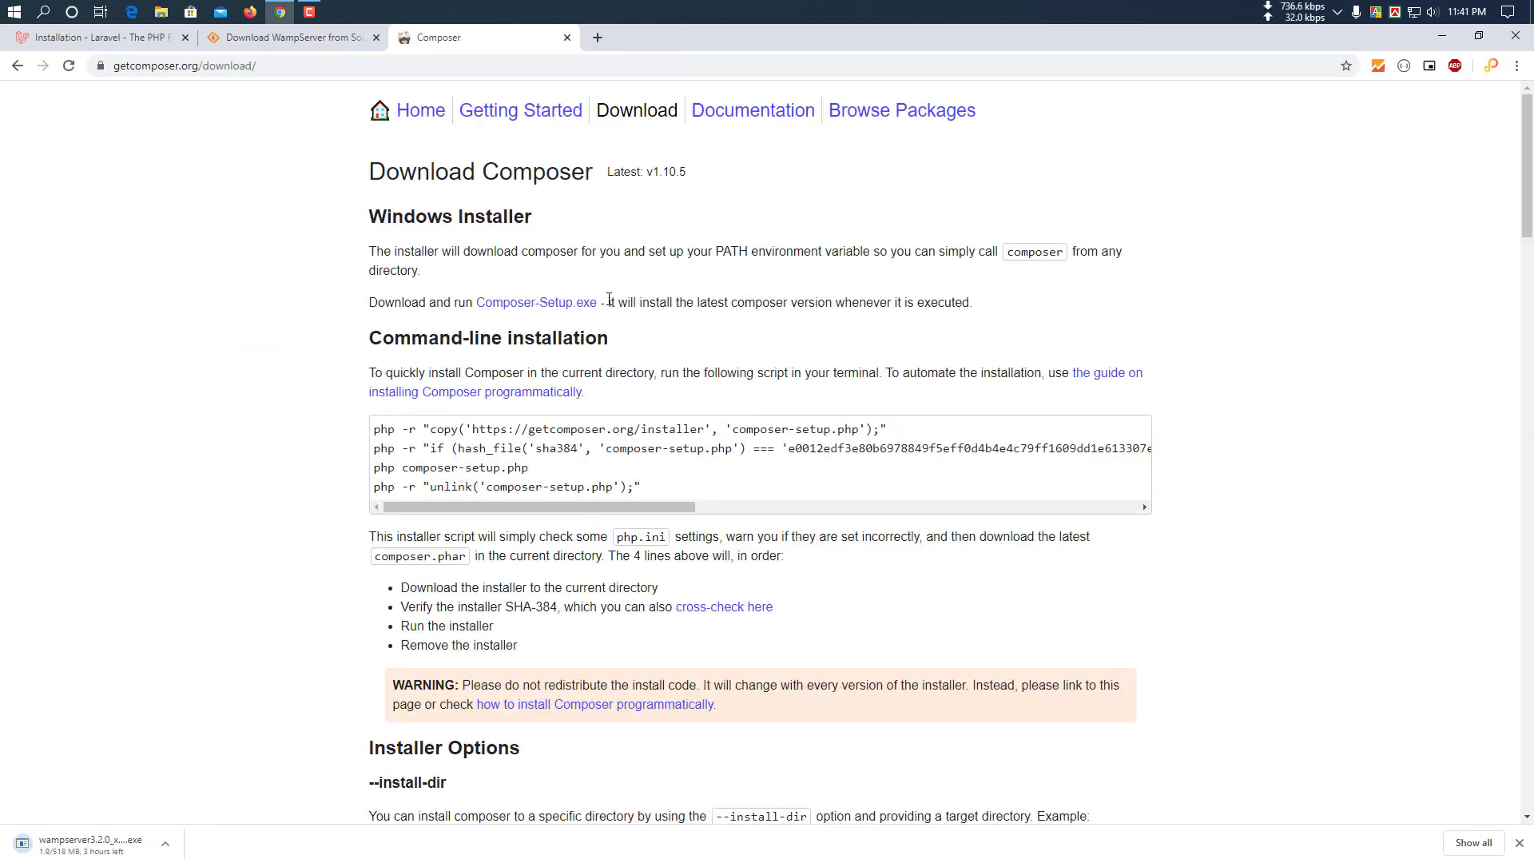
pyautogui.click(569, 303)
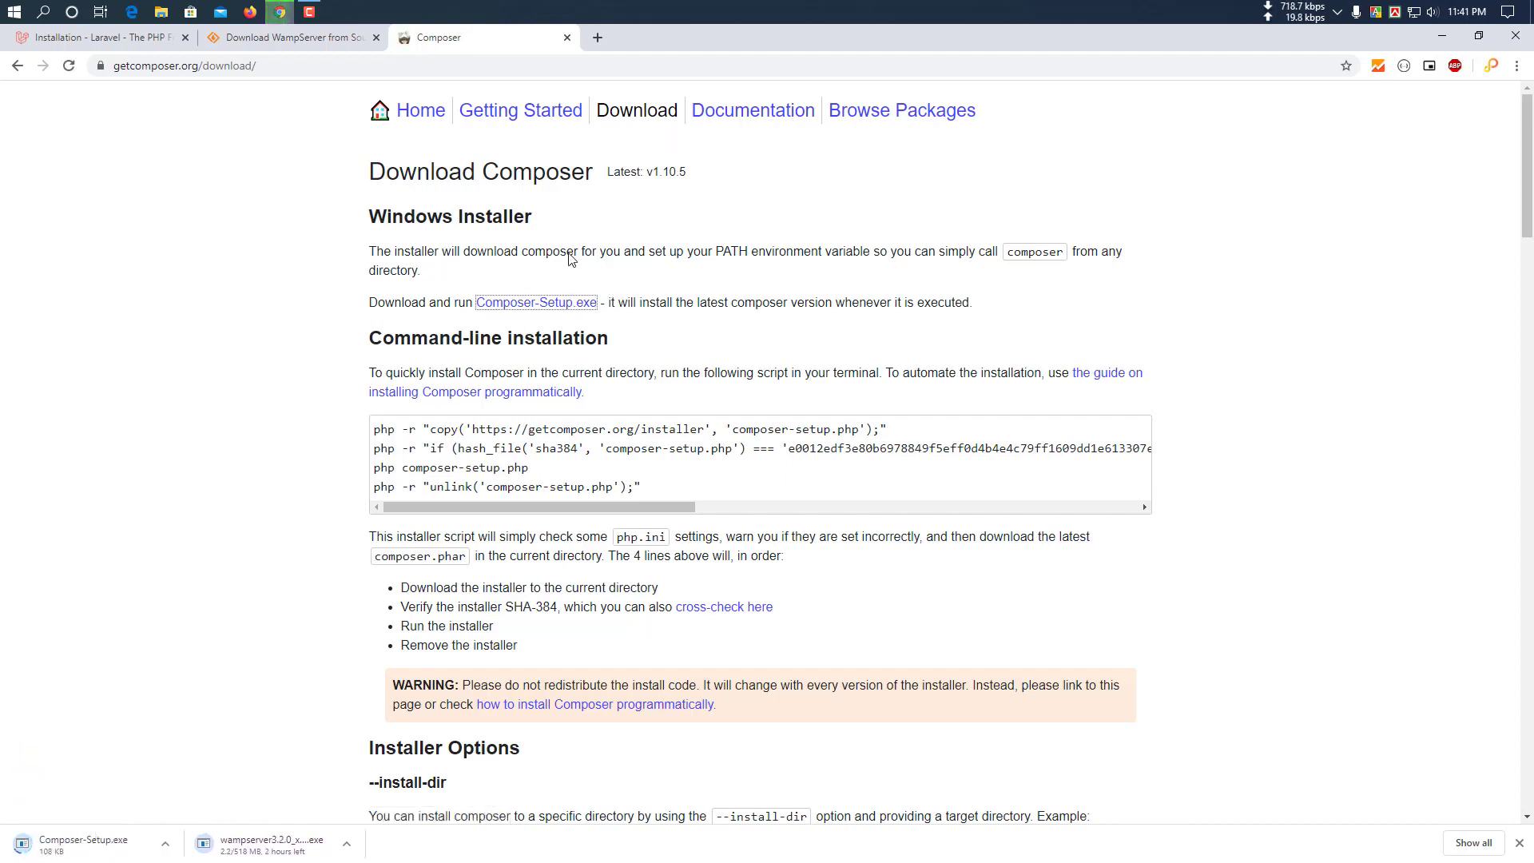
# Search Google for "vs code" in a new browser tab and start downloading the Windows stable build from the Visual Studio Code site
pyautogui.click(599, 38)
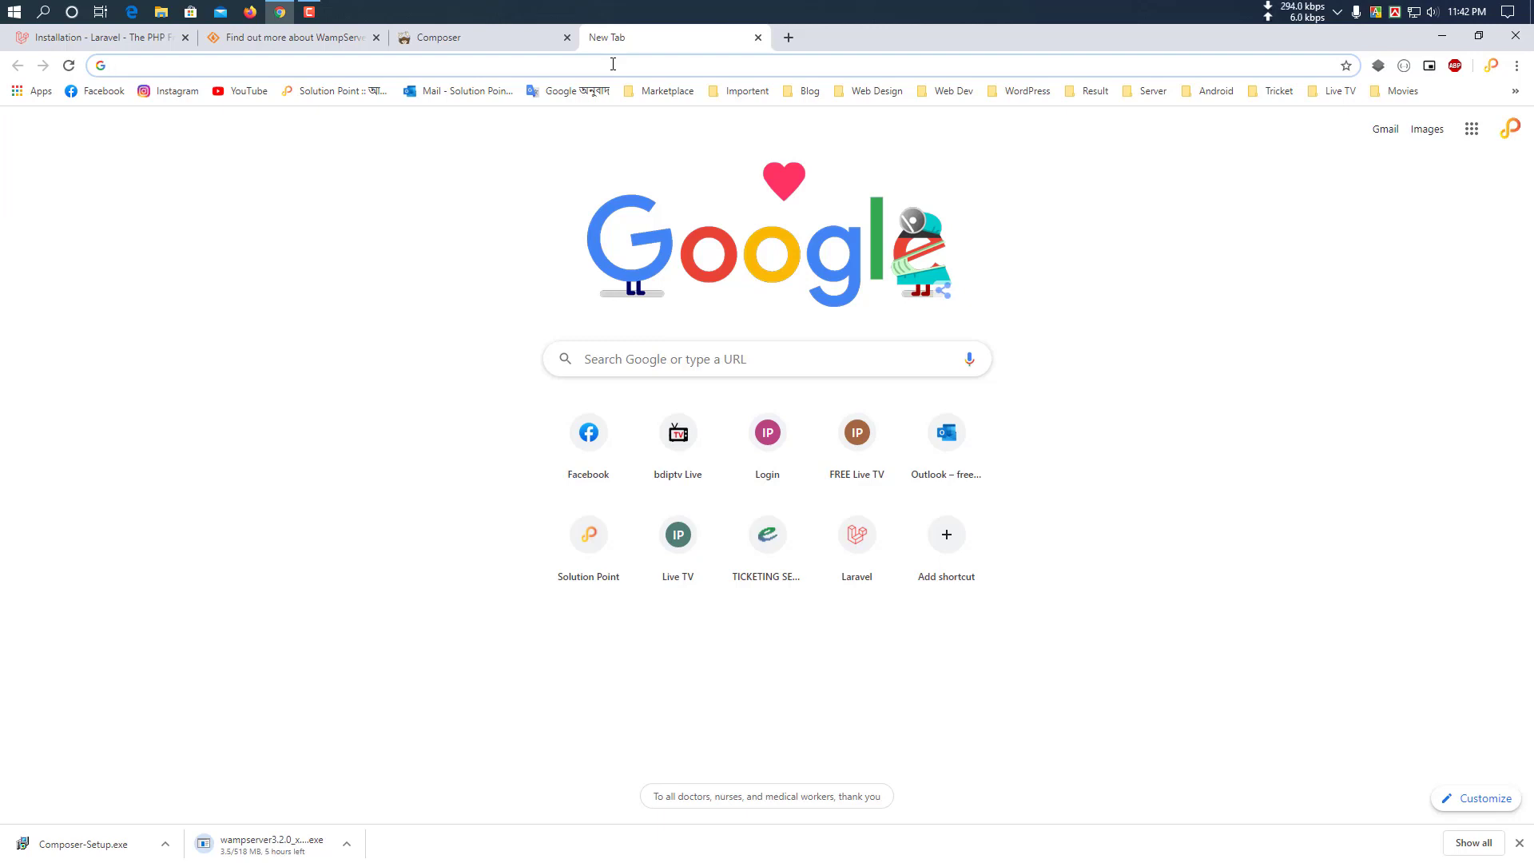
pyautogui.click(613, 64)
pyautogui.write('vs cod')
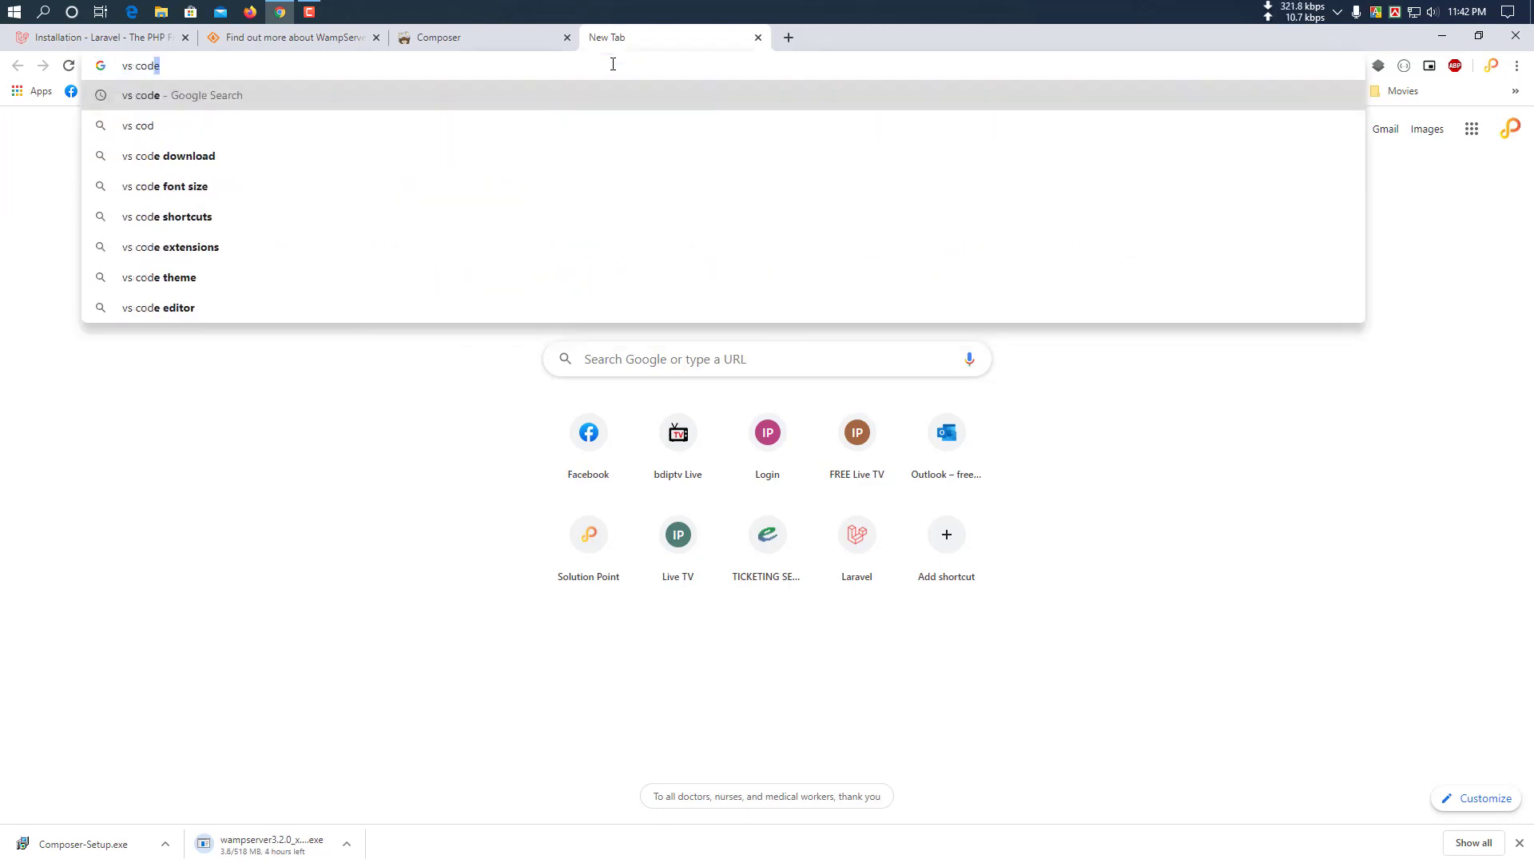
pyautogui.press('Return')
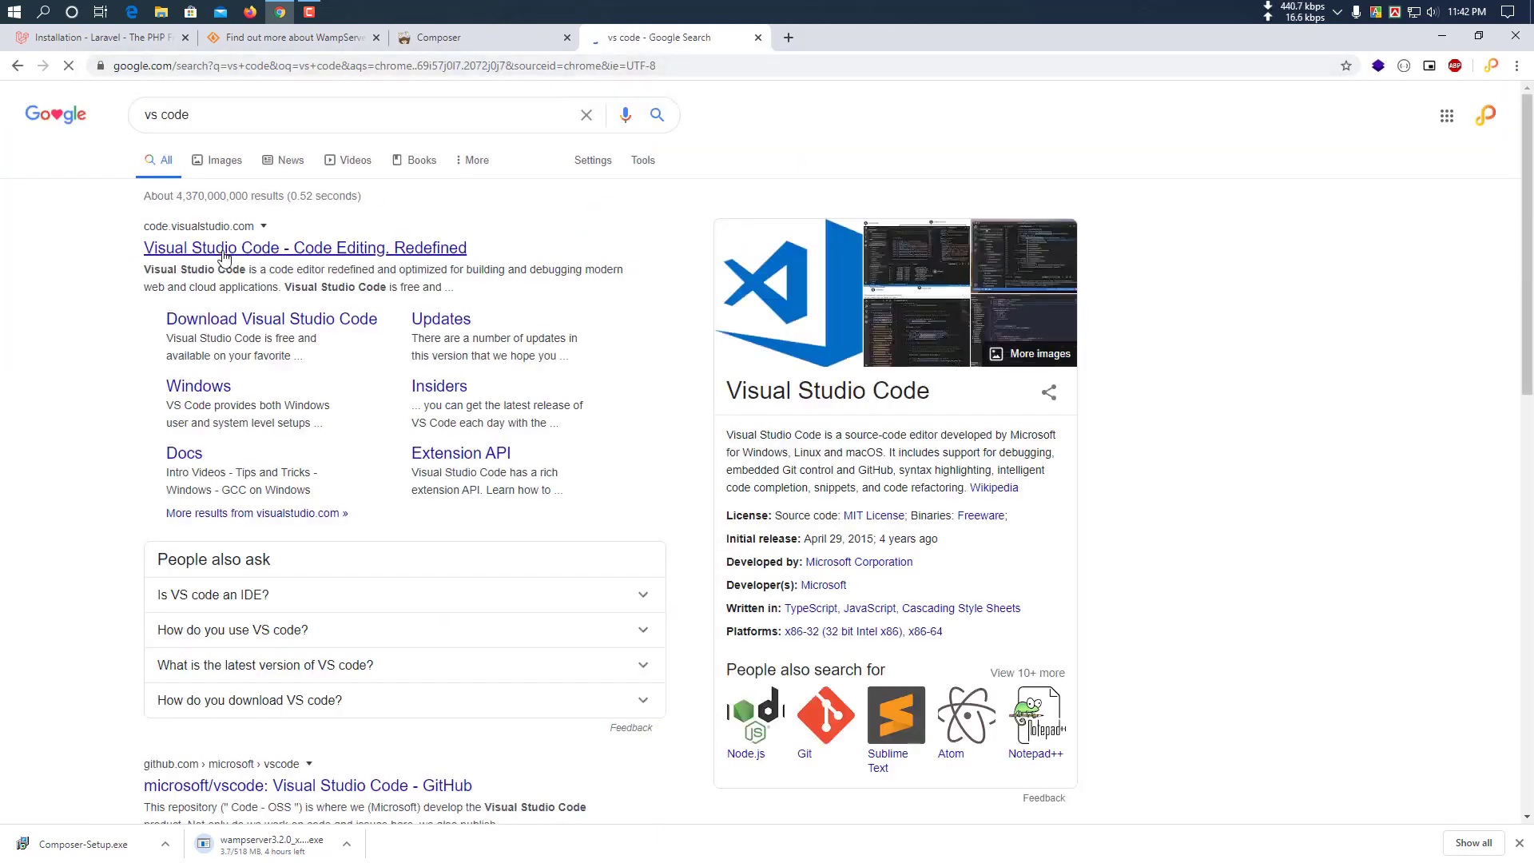
pyautogui.click(232, 251)
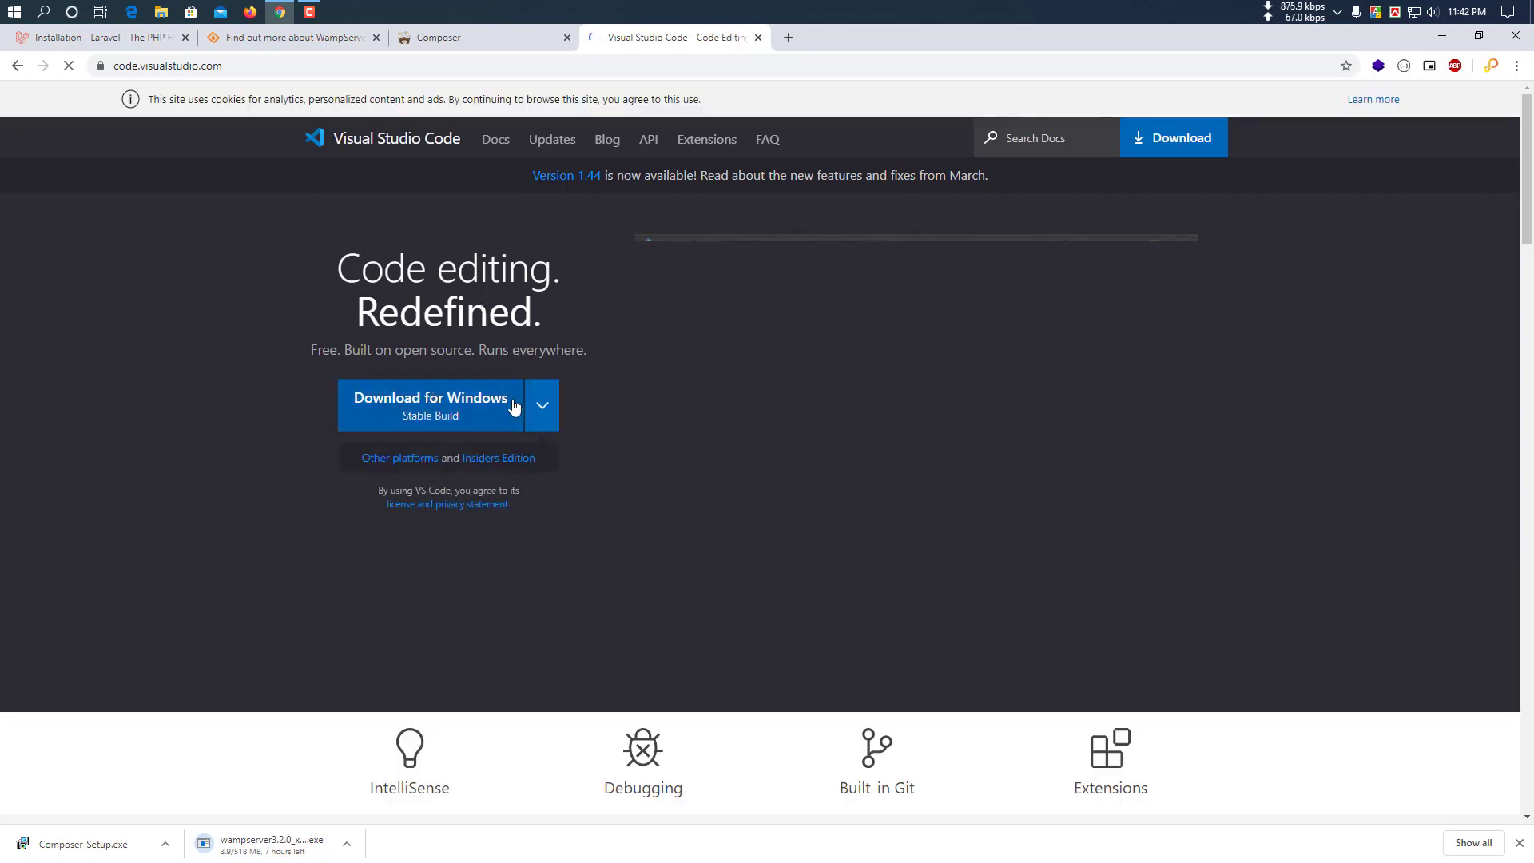
pyautogui.click(479, 411)
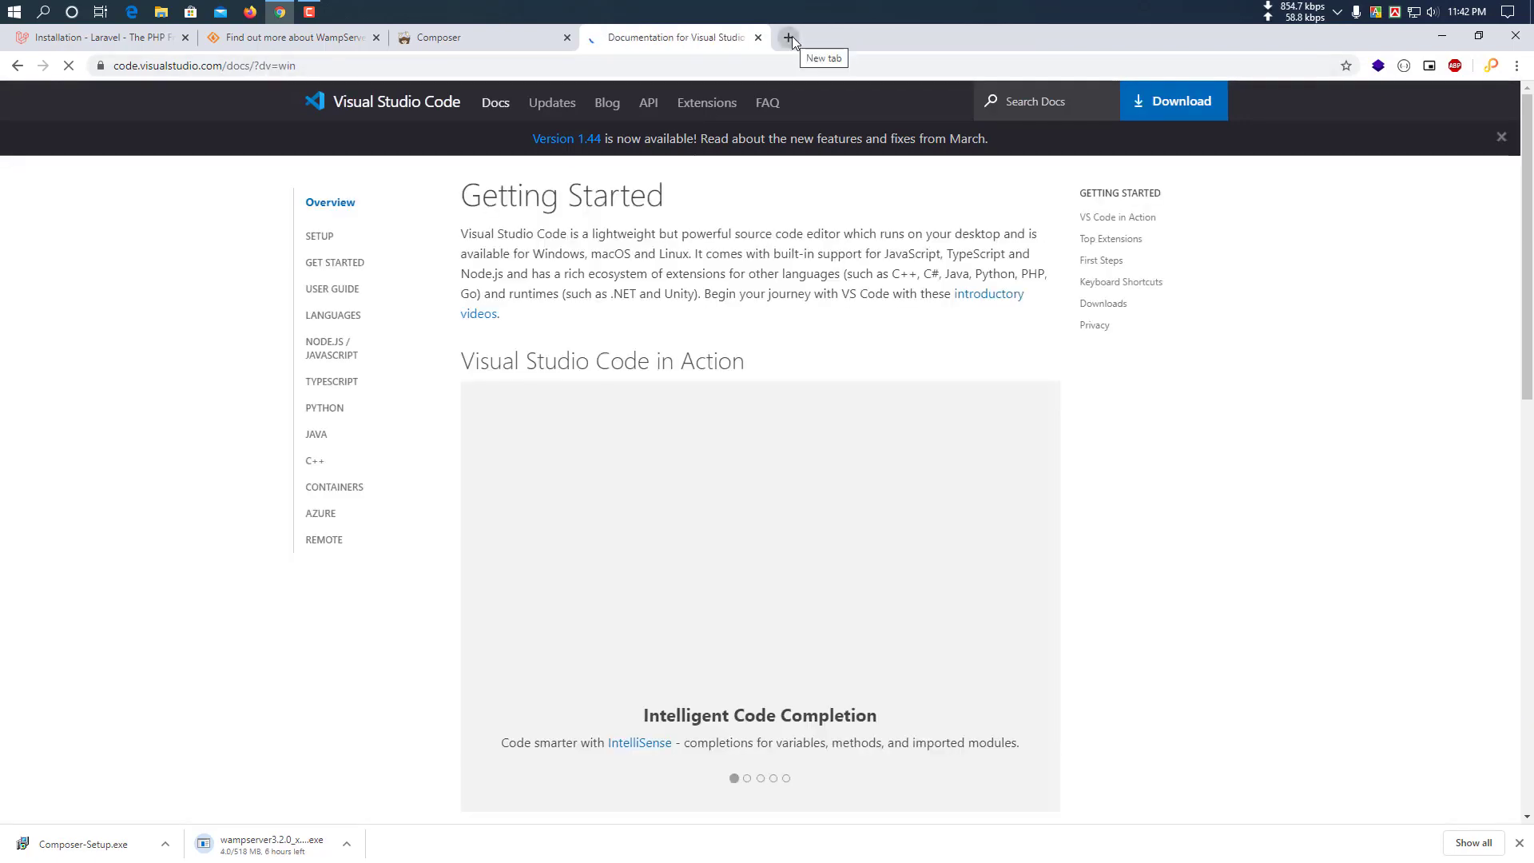
# Search Google for "git" in a new browser tab and start downloading Git 2.26.0 for Windows from git-scm.com
pyautogui.click(791, 37)
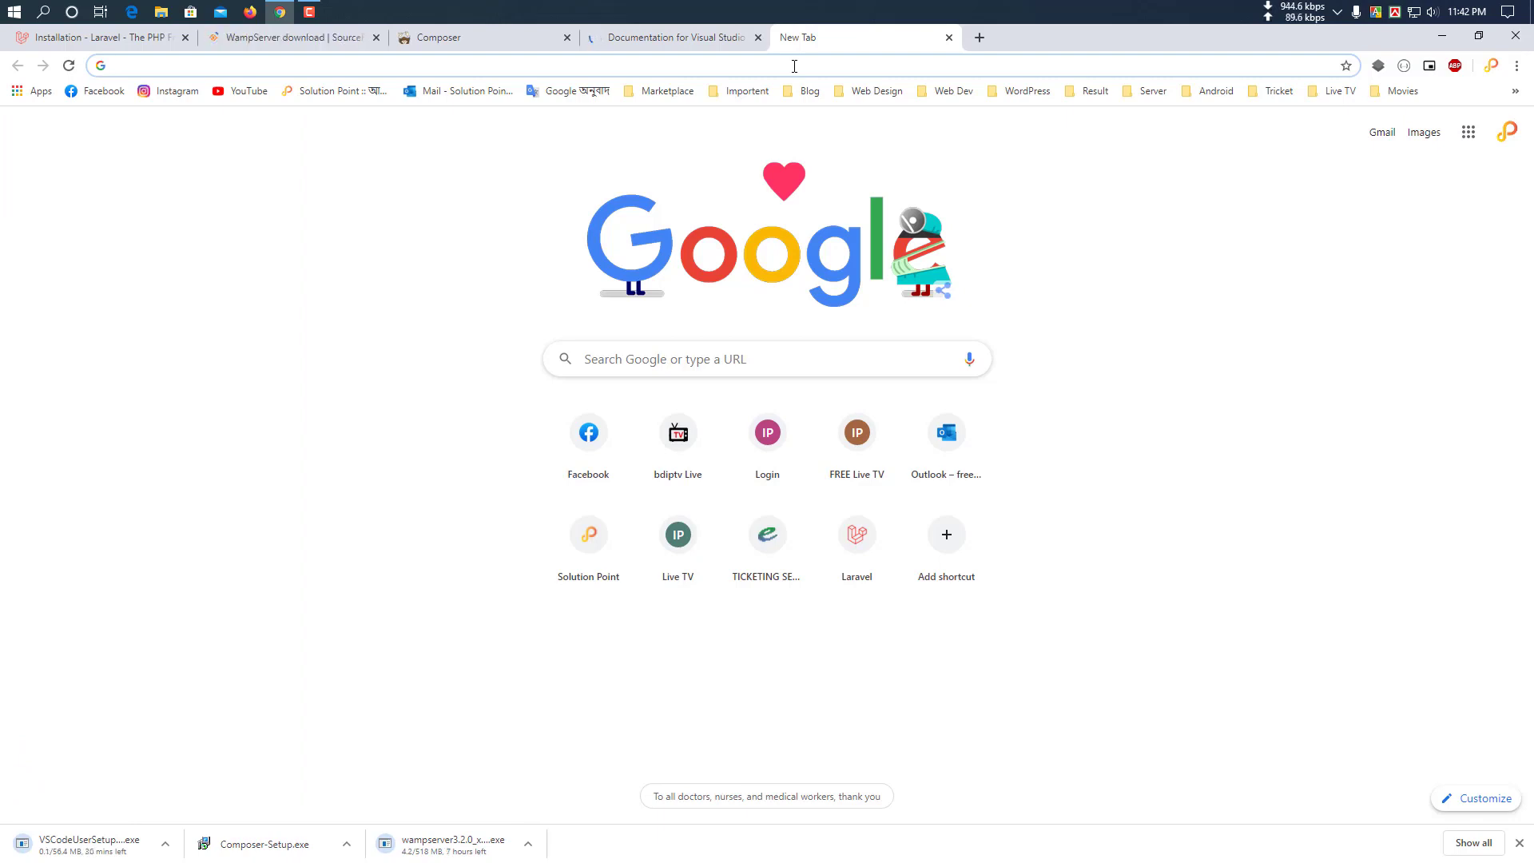
pyautogui.write('git')
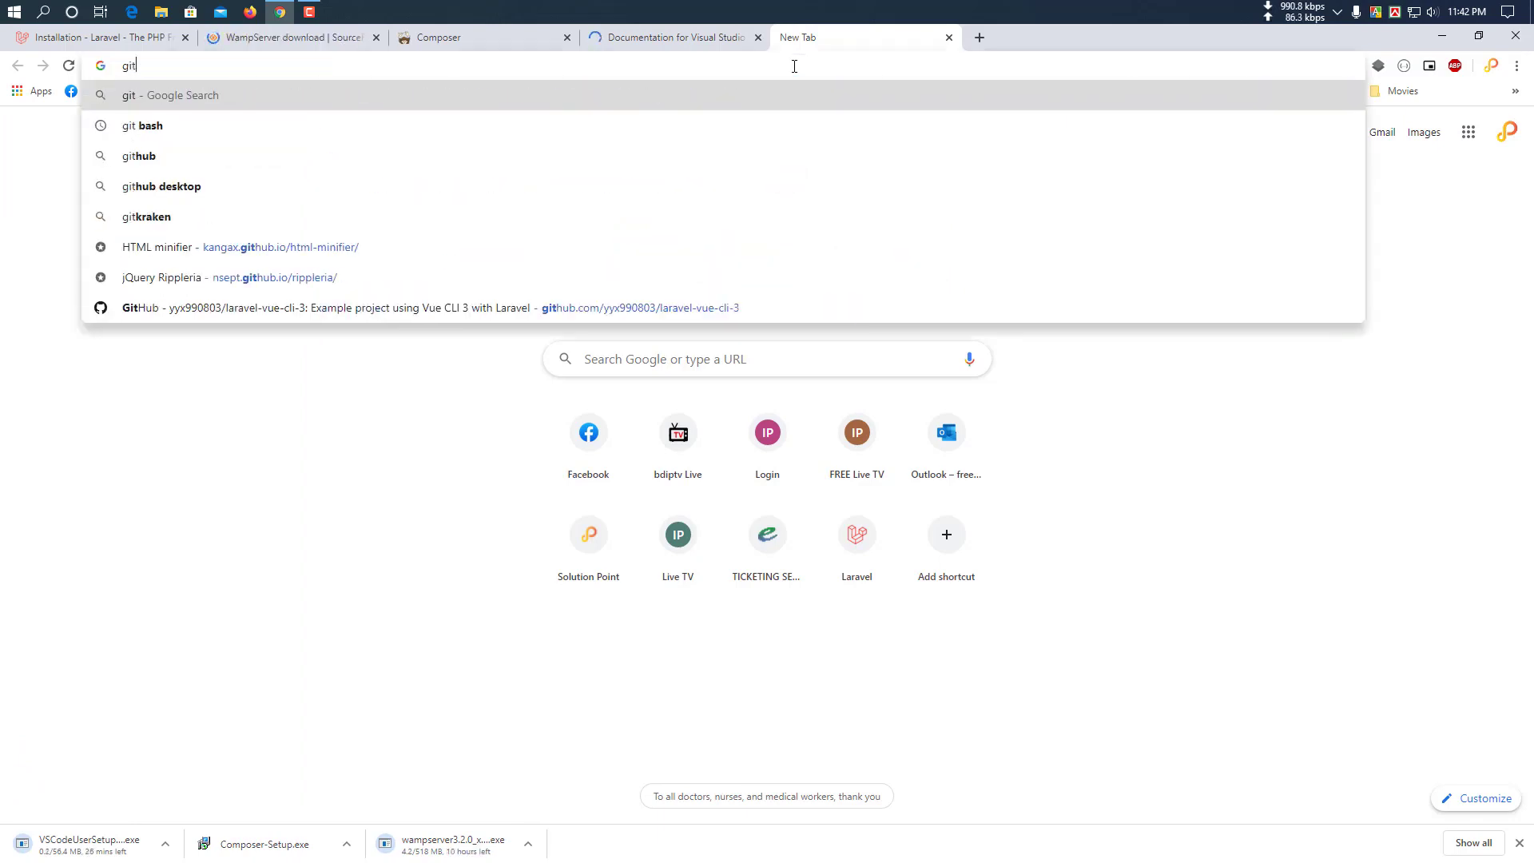
pyautogui.press('Return')
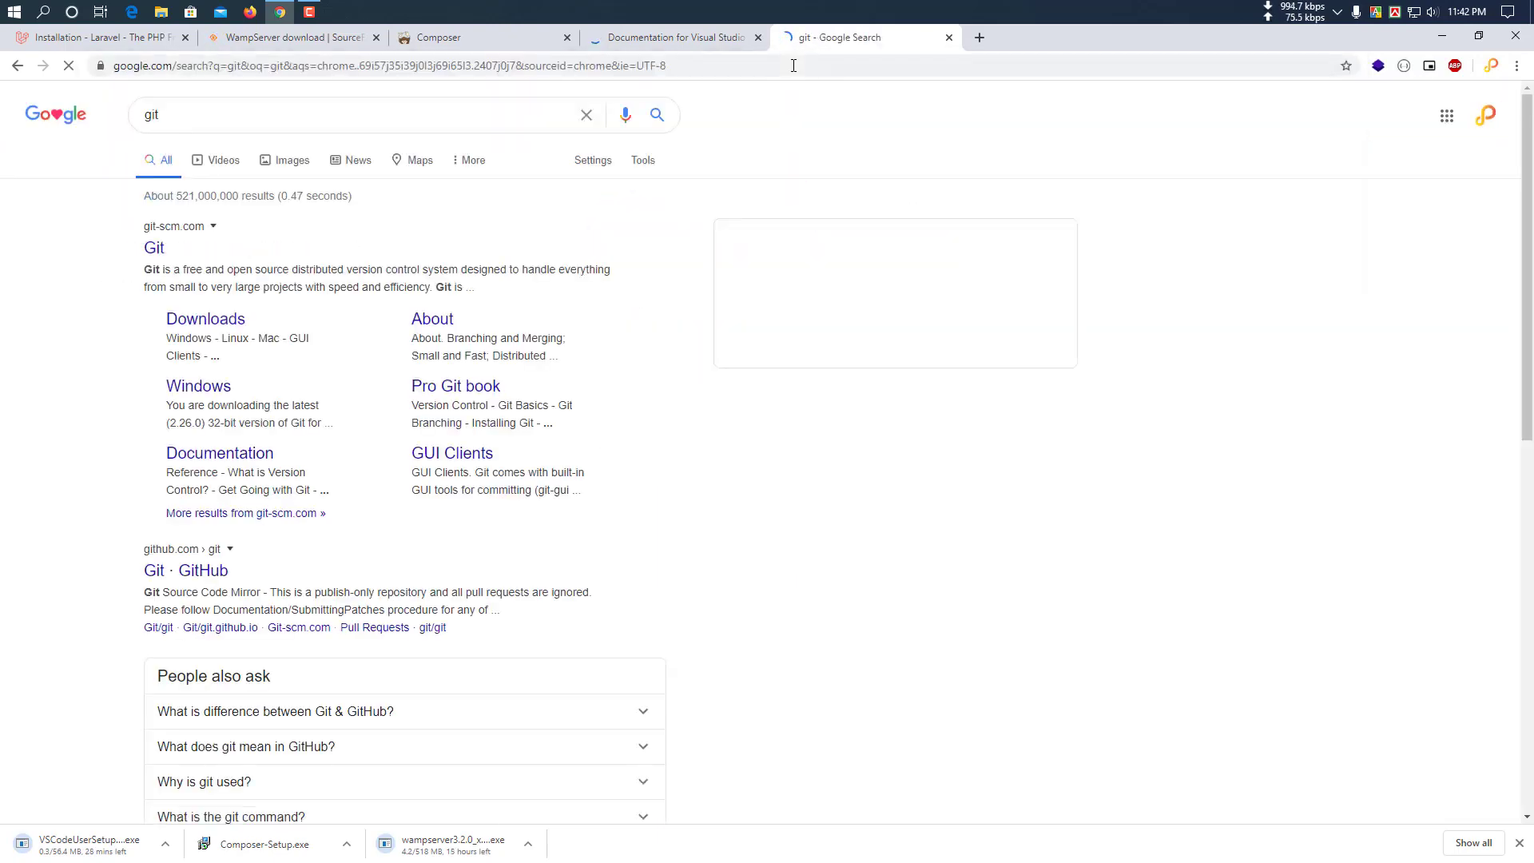
pyautogui.click(152, 251)
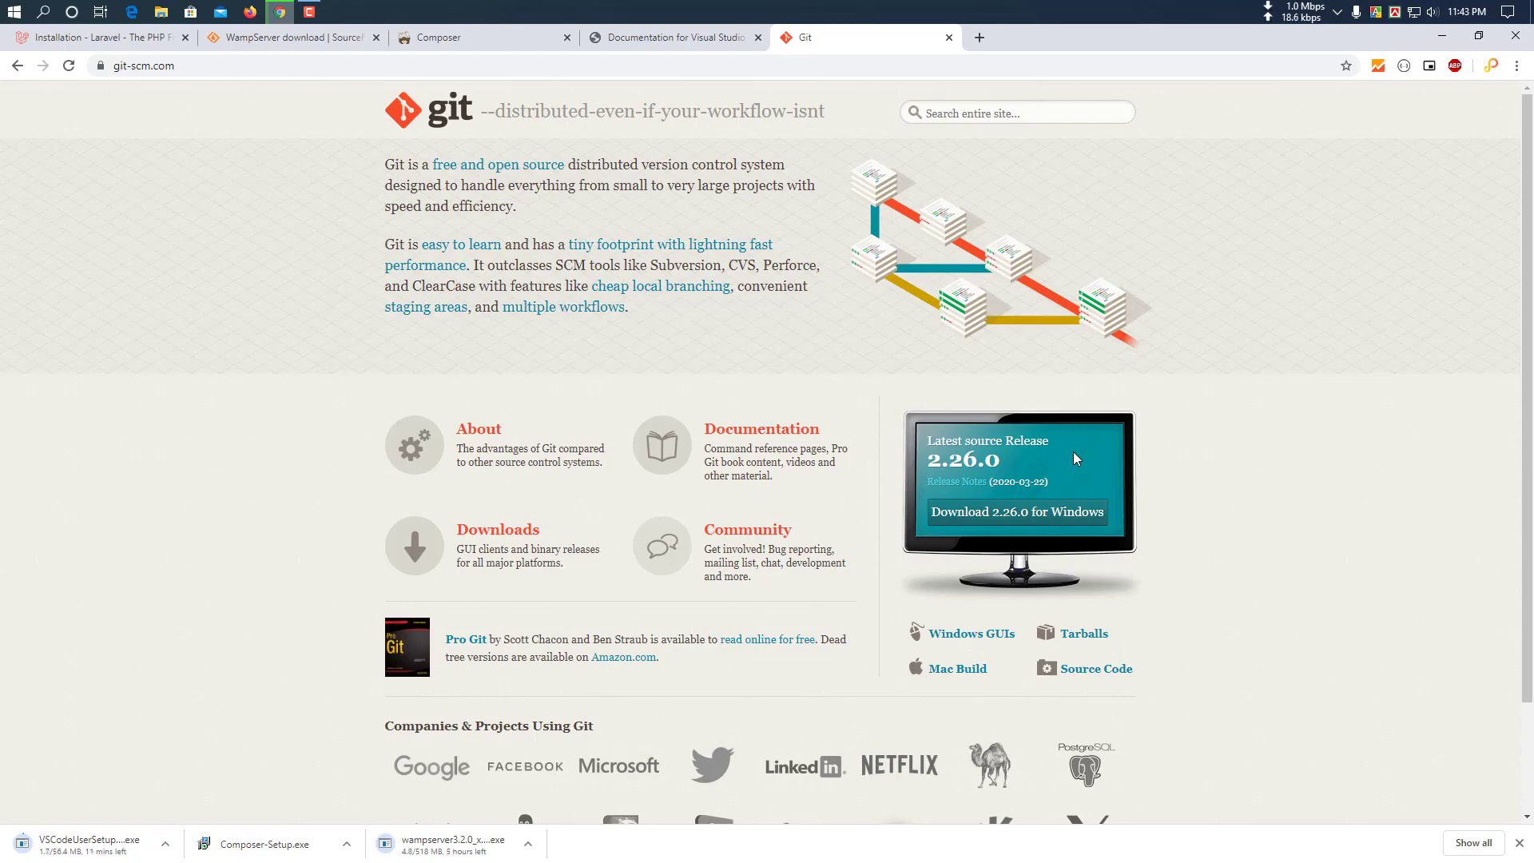
pyautogui.click(1048, 516)
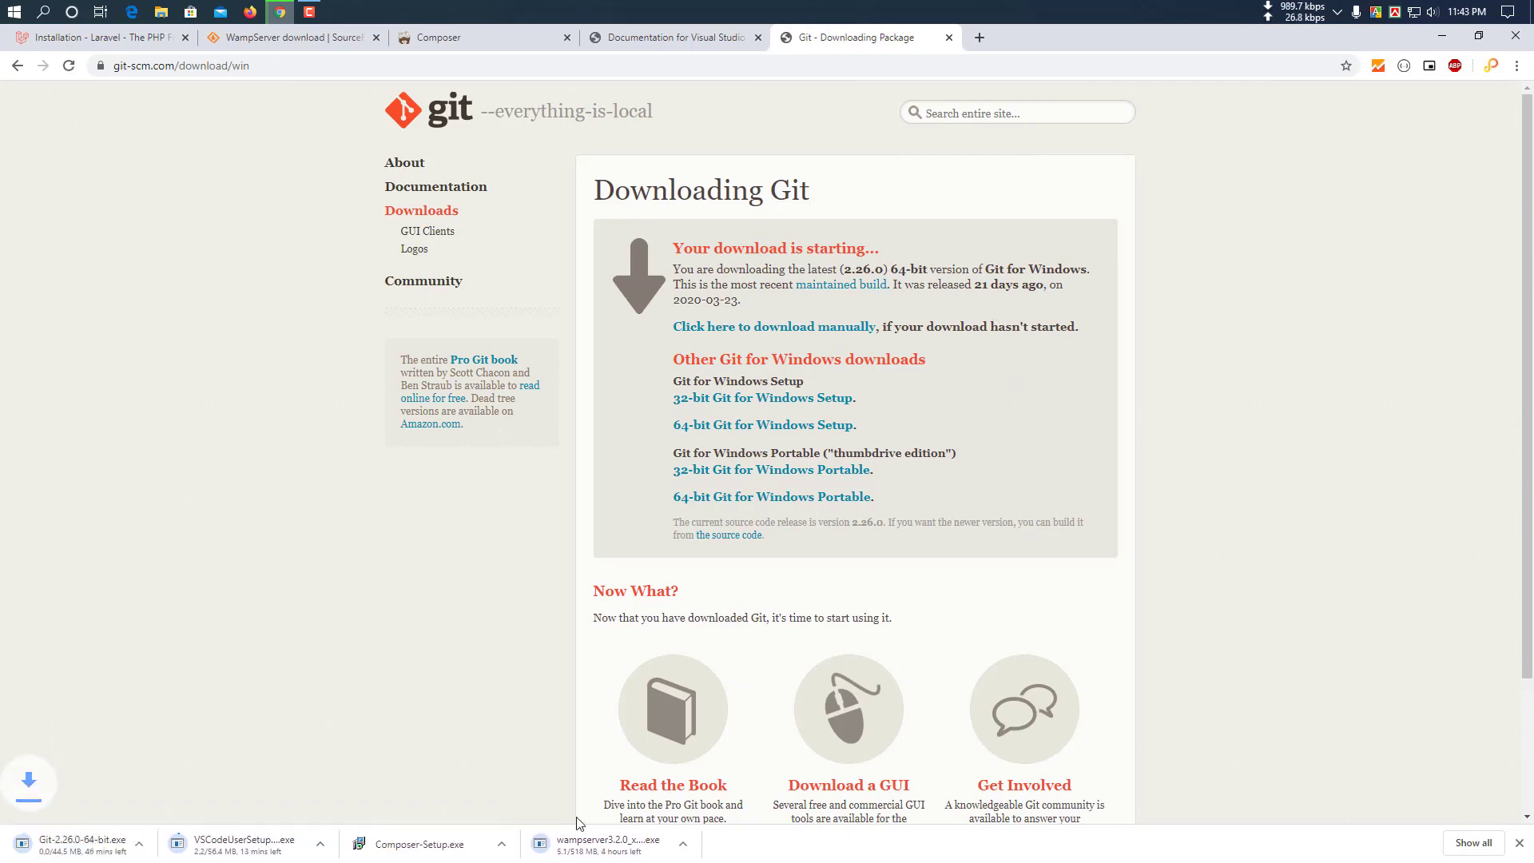
# Cancel the running downloads of WampServer, Visual Studio Code and Git
pyautogui.rightClick(638, 841)
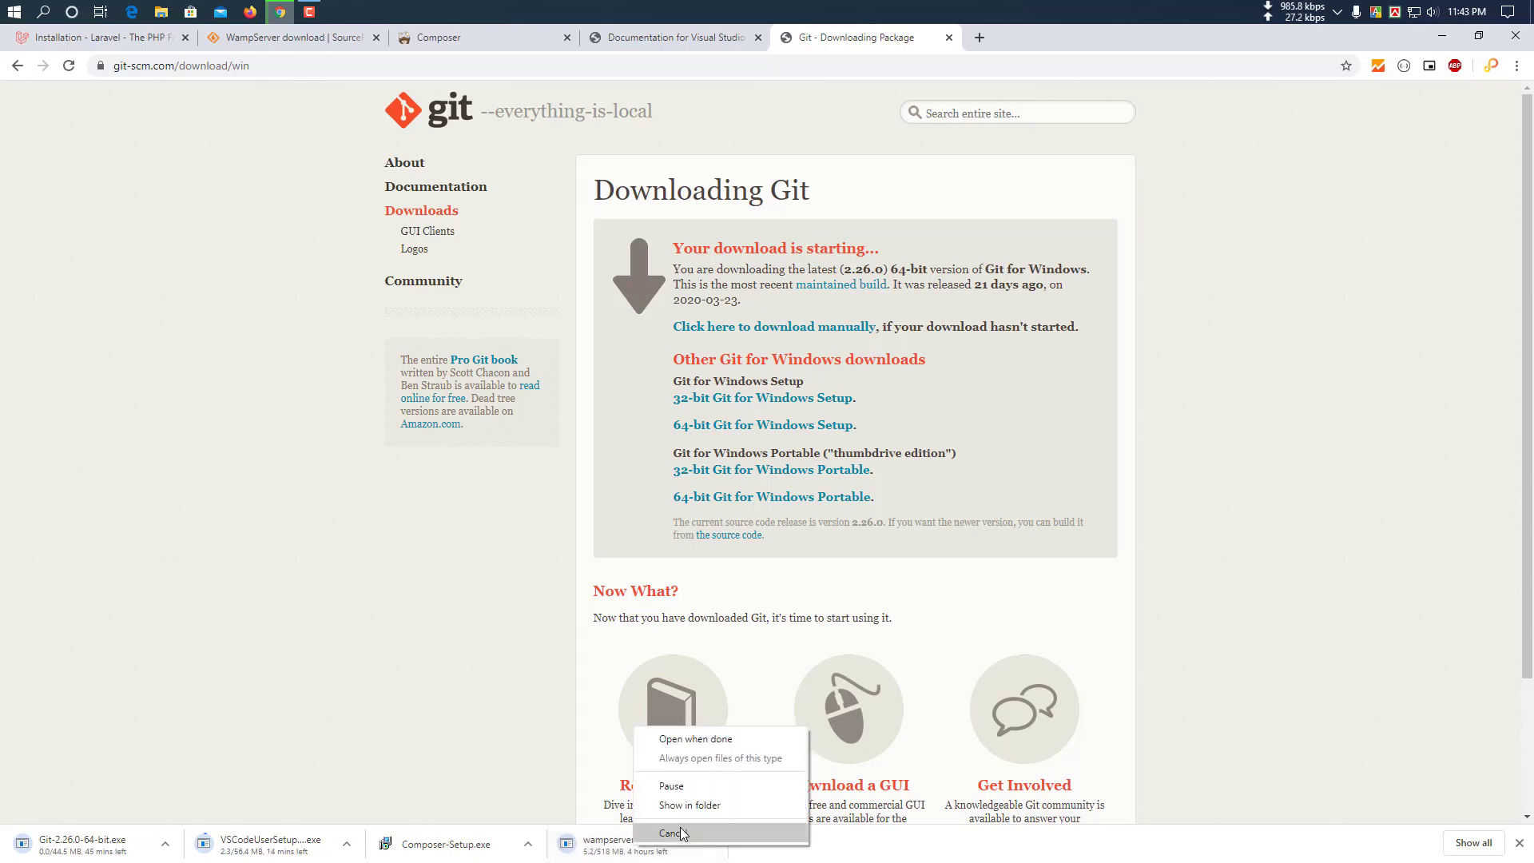
pyautogui.click(681, 834)
pyautogui.rightClick(312, 841)
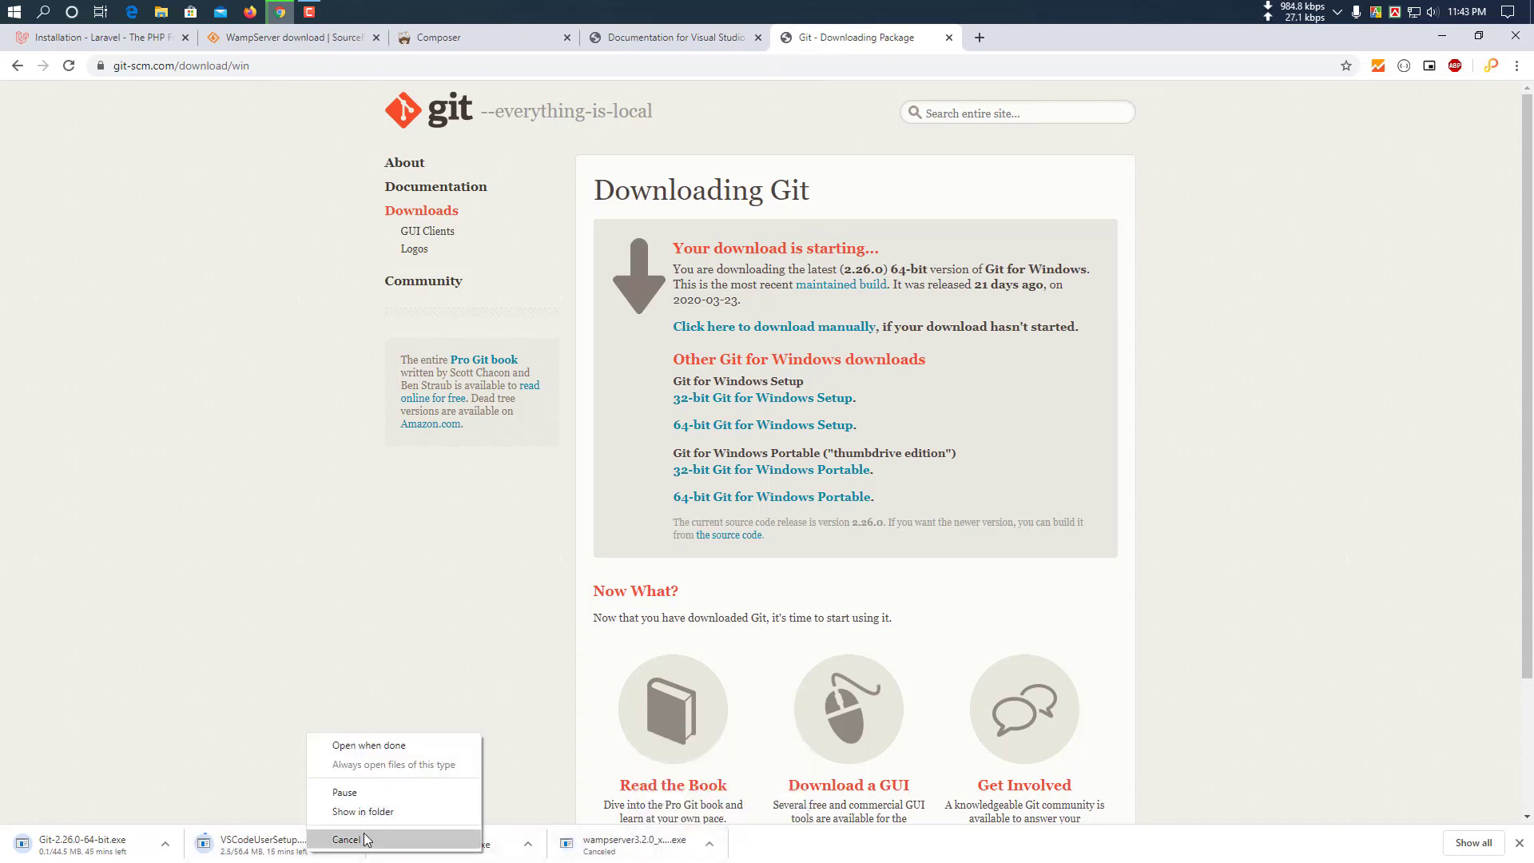
pyautogui.click(364, 839)
pyautogui.rightClick(65, 846)
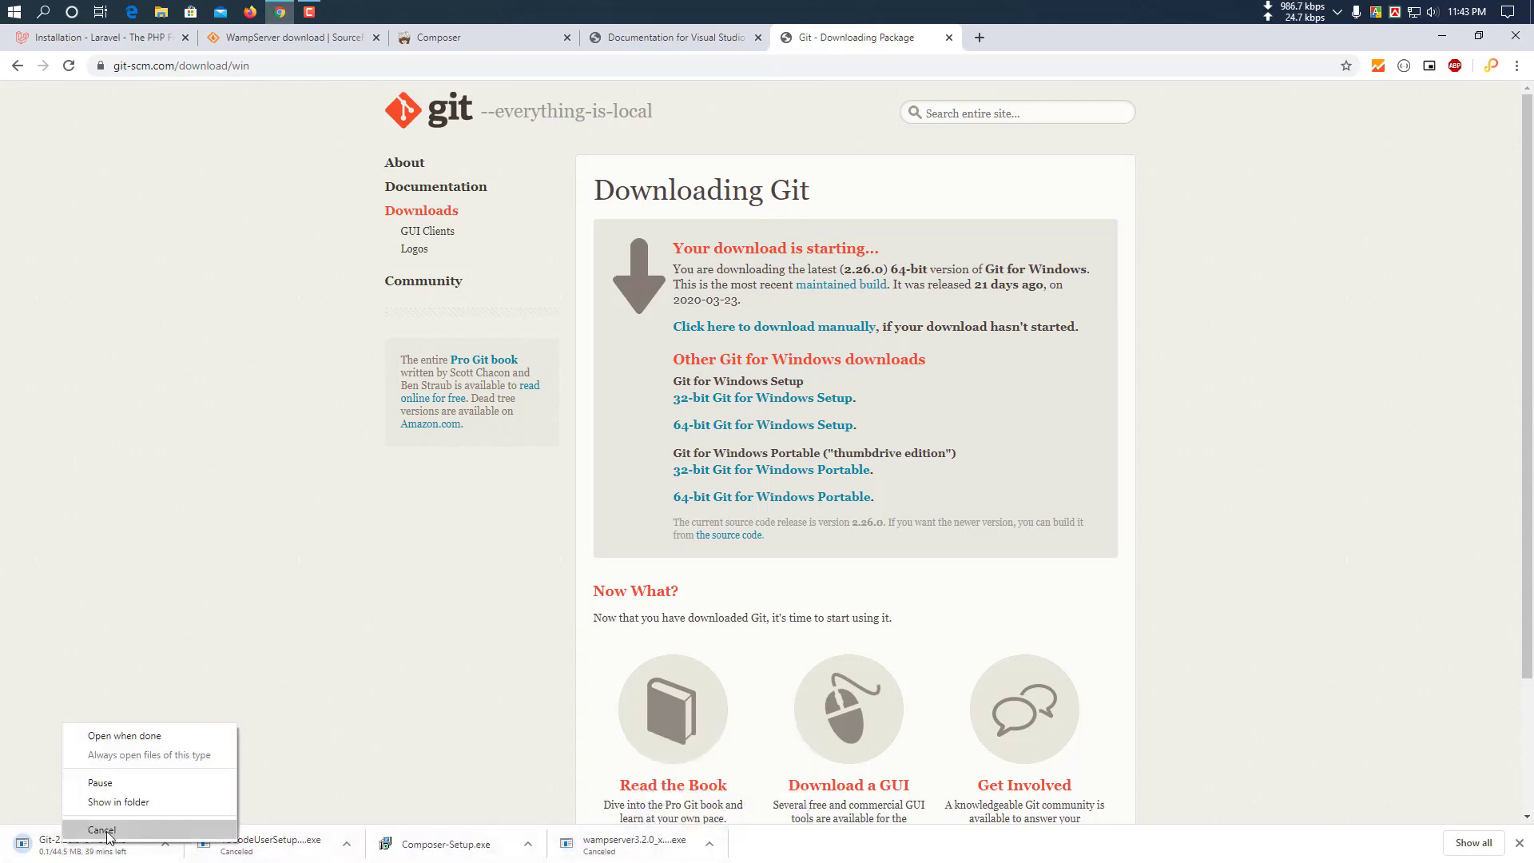
pyautogui.click(106, 831)
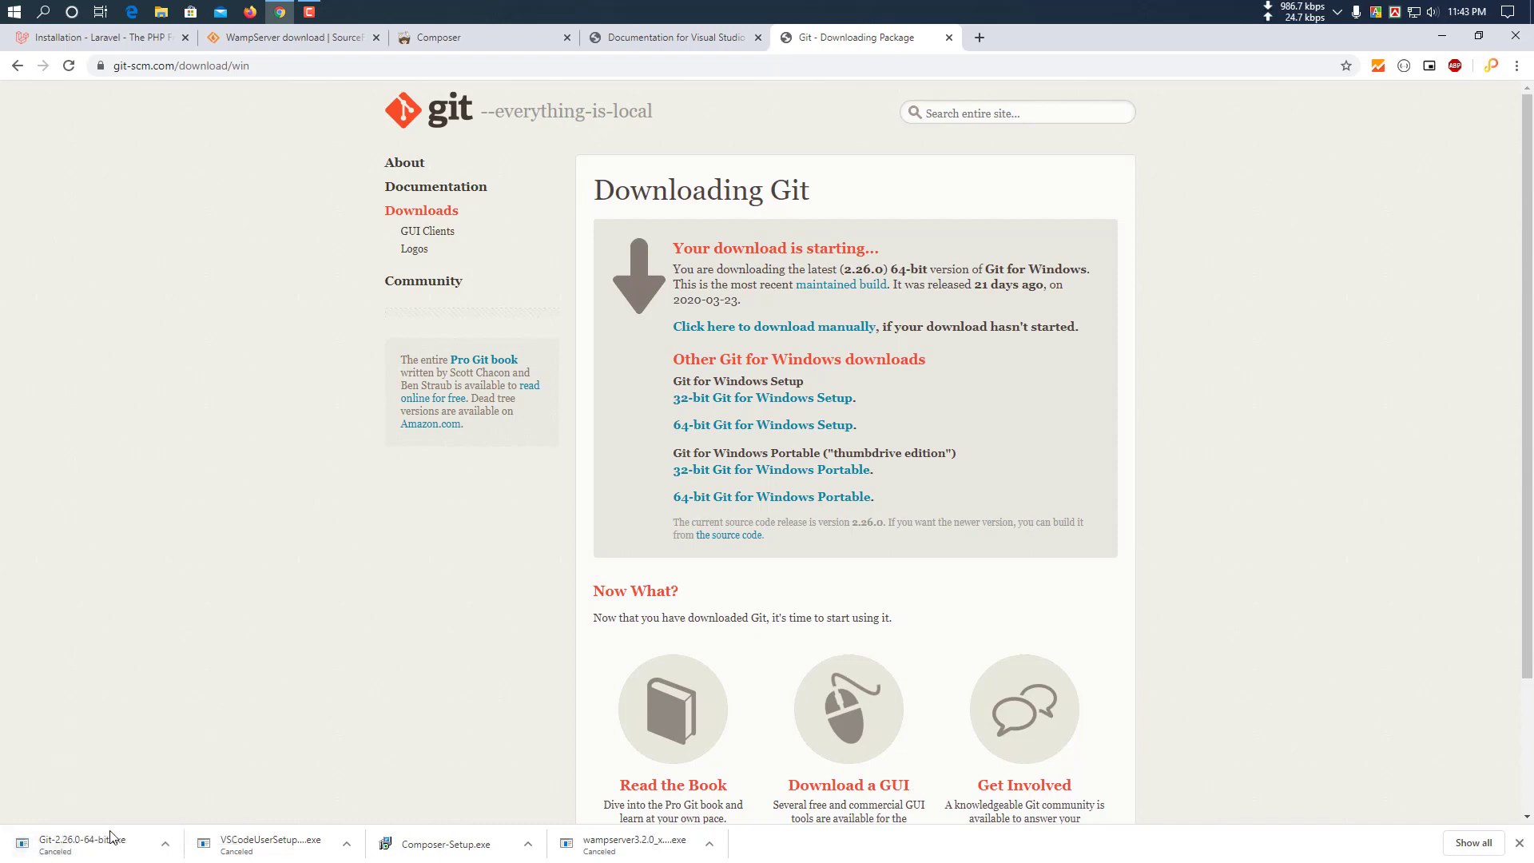
# Remove the Git, VS Code, Composer and WampServer entries from the browser's download history, then close the downloads page
pyautogui.click(1478, 847)
pyautogui.click(1019, 200)
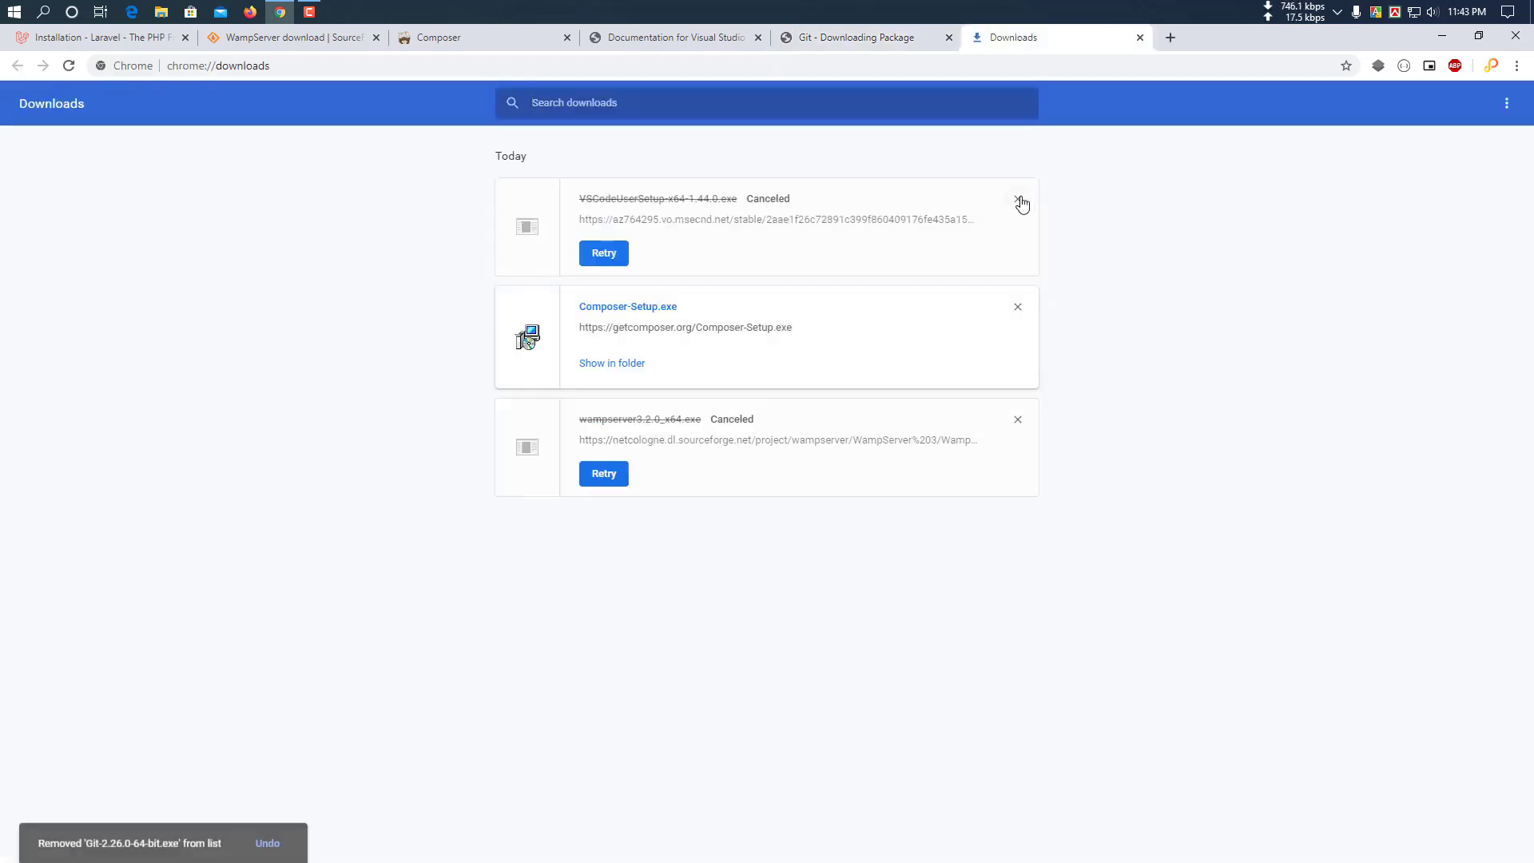
pyautogui.click(1018, 200)
pyautogui.click(1019, 200)
pyautogui.click(1019, 199)
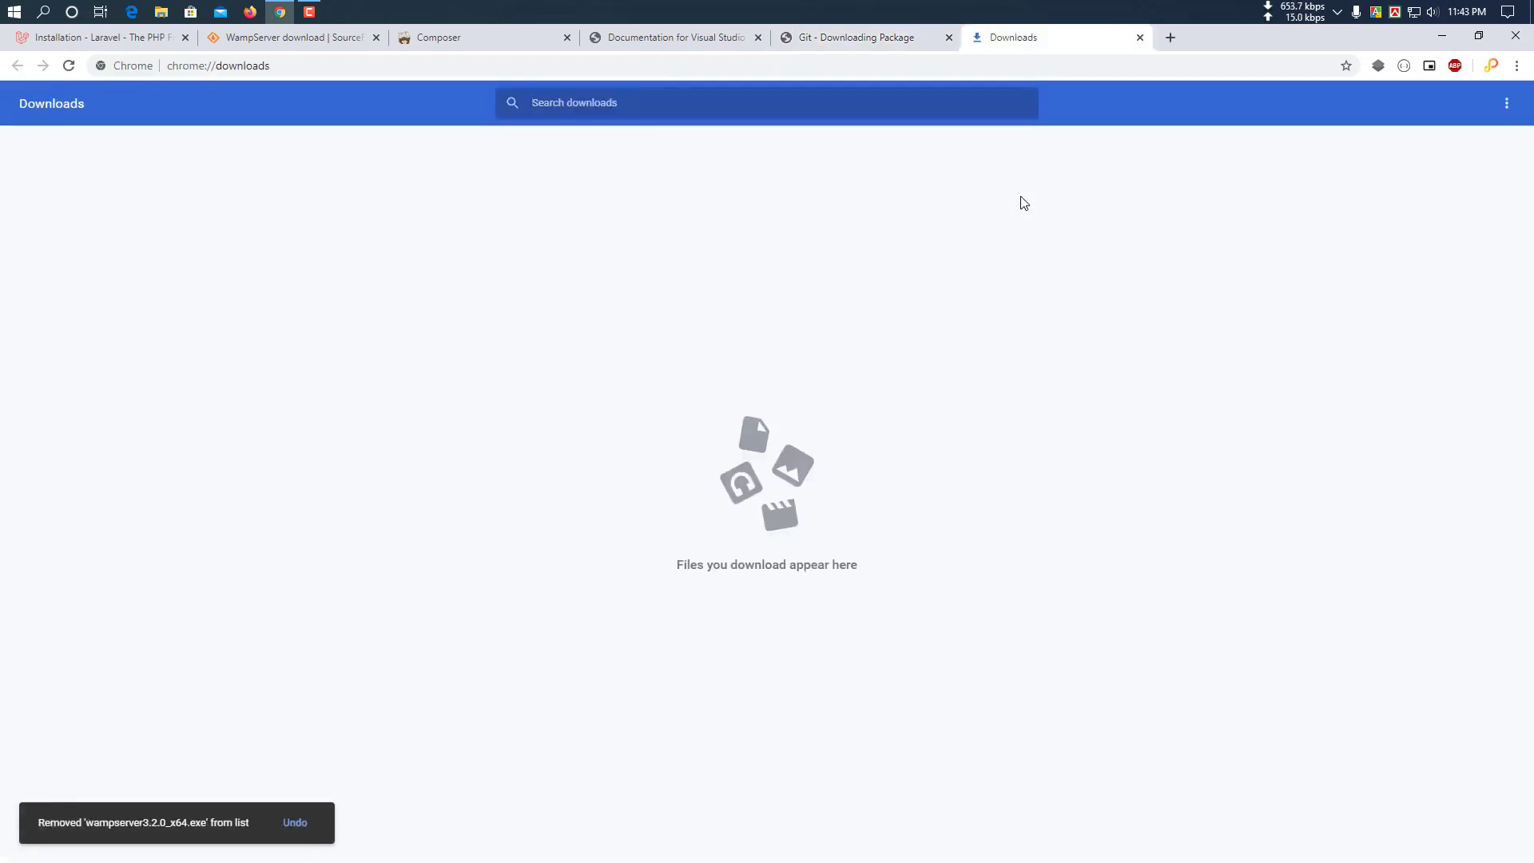
pyautogui.click(1140, 37)
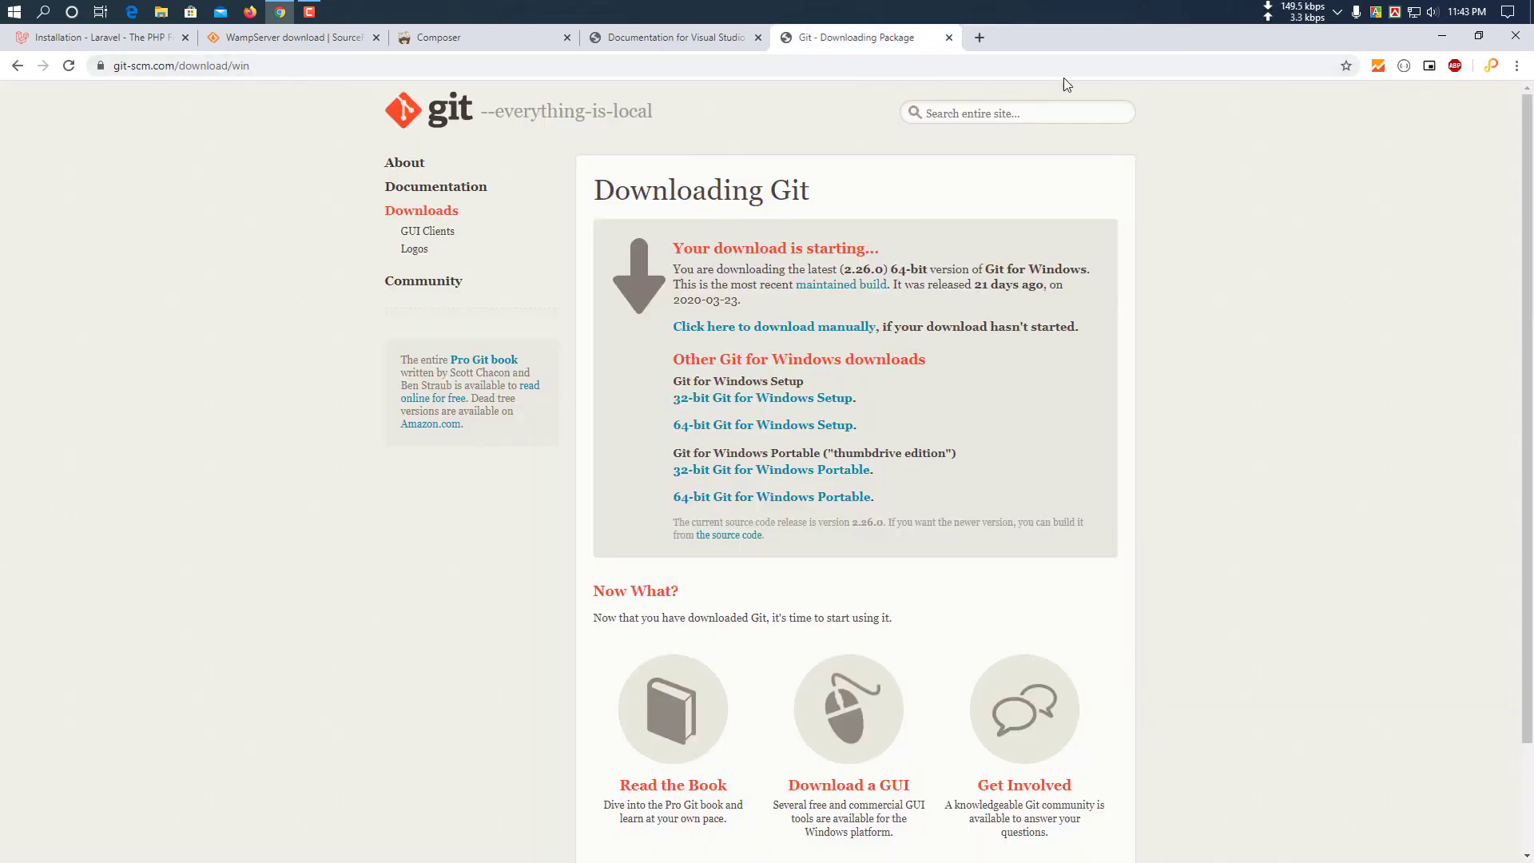
# Minimize the browser and open New folder inside Downloads in File Explorer to reach the setup files
pyautogui.click(1442, 36)
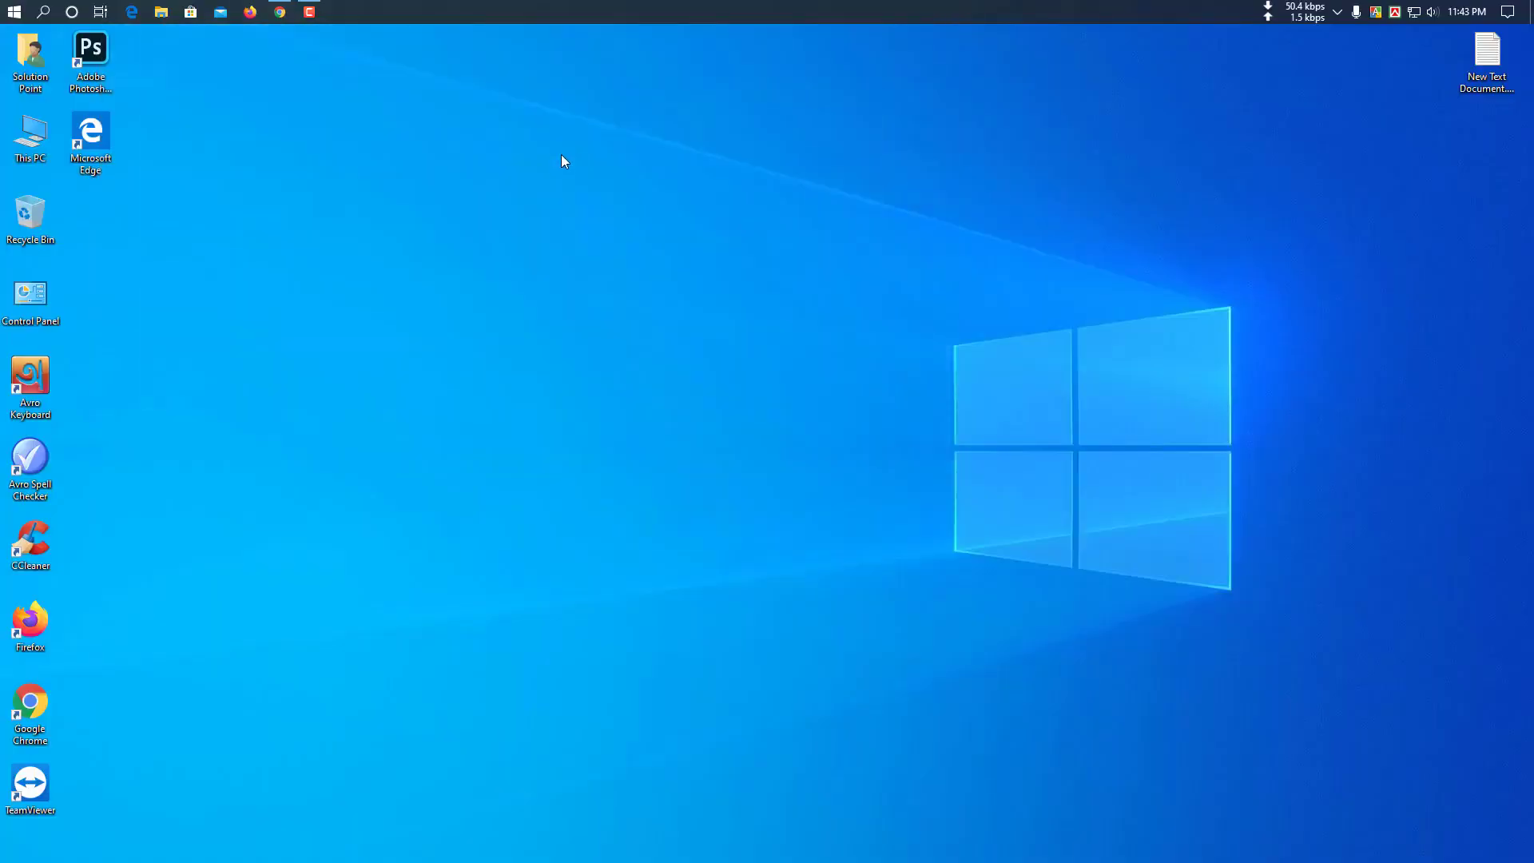
pyautogui.doubleClick(27, 145)
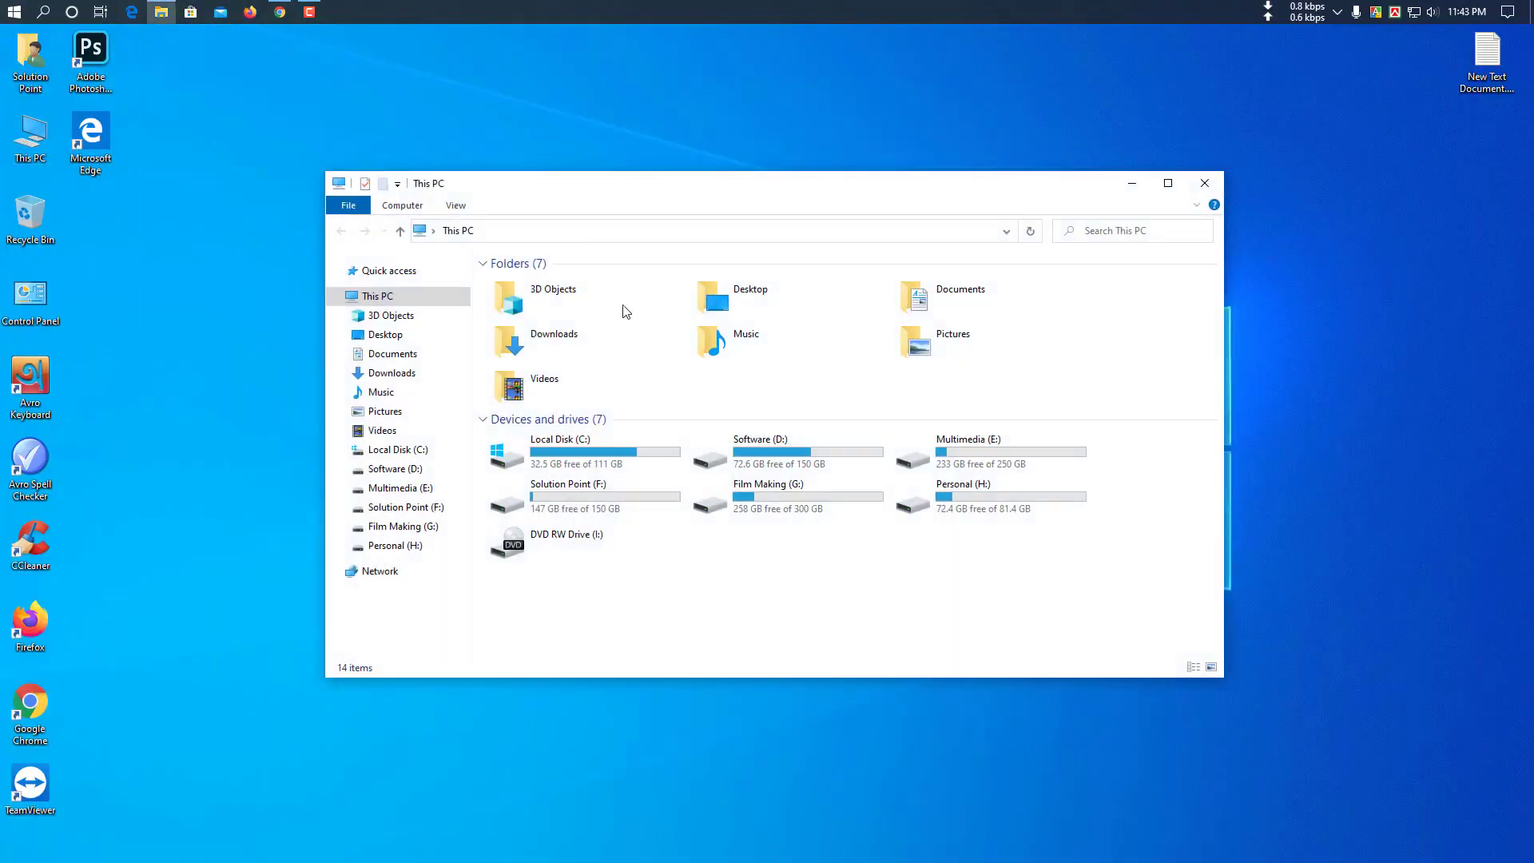
pyautogui.doubleClick(595, 336)
pyautogui.doubleClick(870, 320)
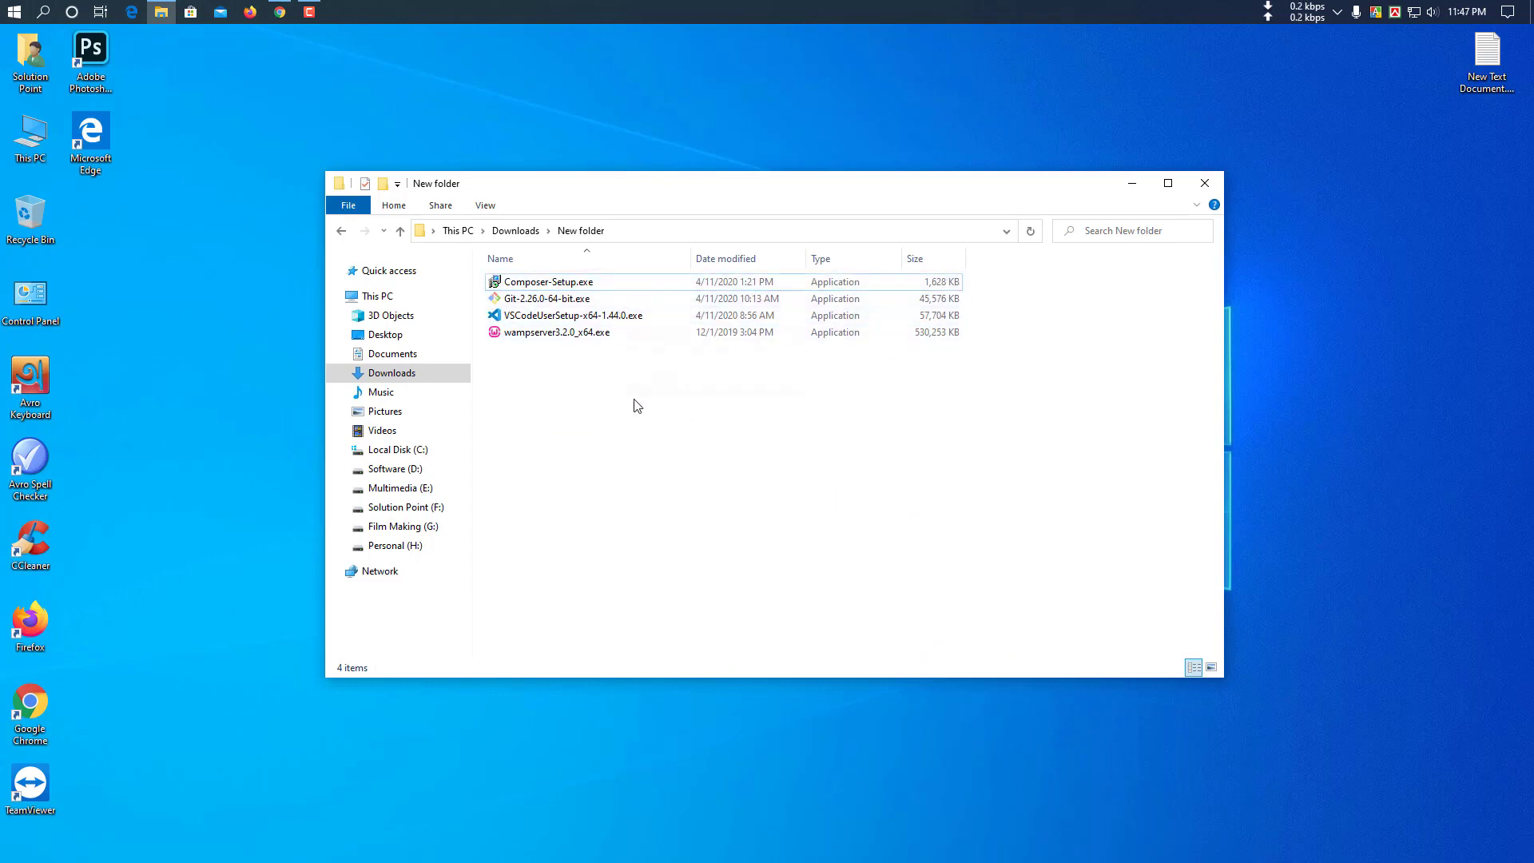
# Run VSCodeUserSetup-x64-1.44.0.exe, accept the license agreement, and keep the default destination and Start Menu folder
pyautogui.doubleClick(568, 317)
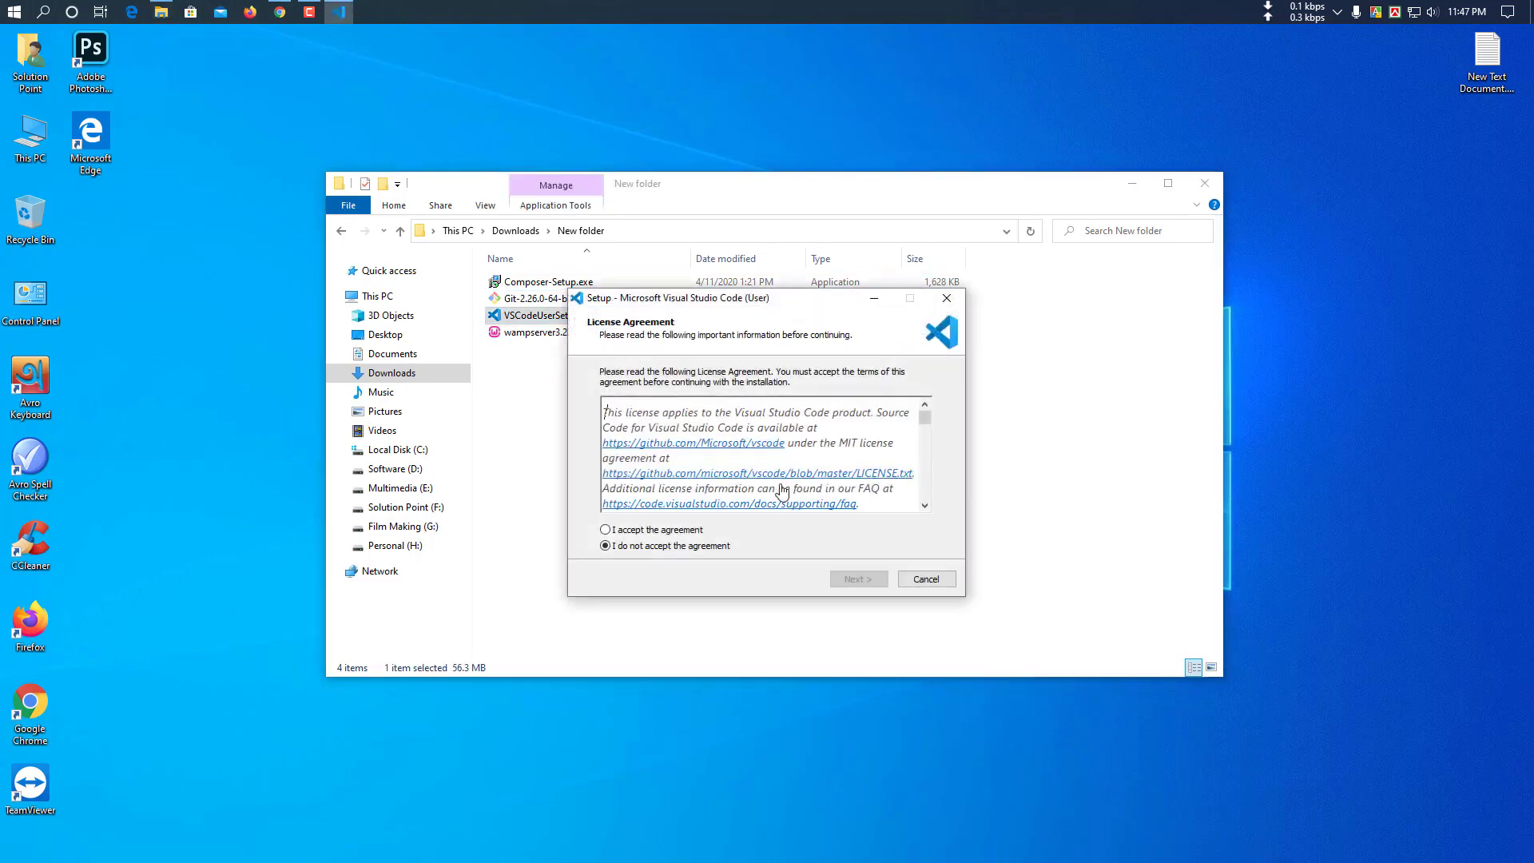
pyautogui.click(675, 531)
pyautogui.click(844, 581)
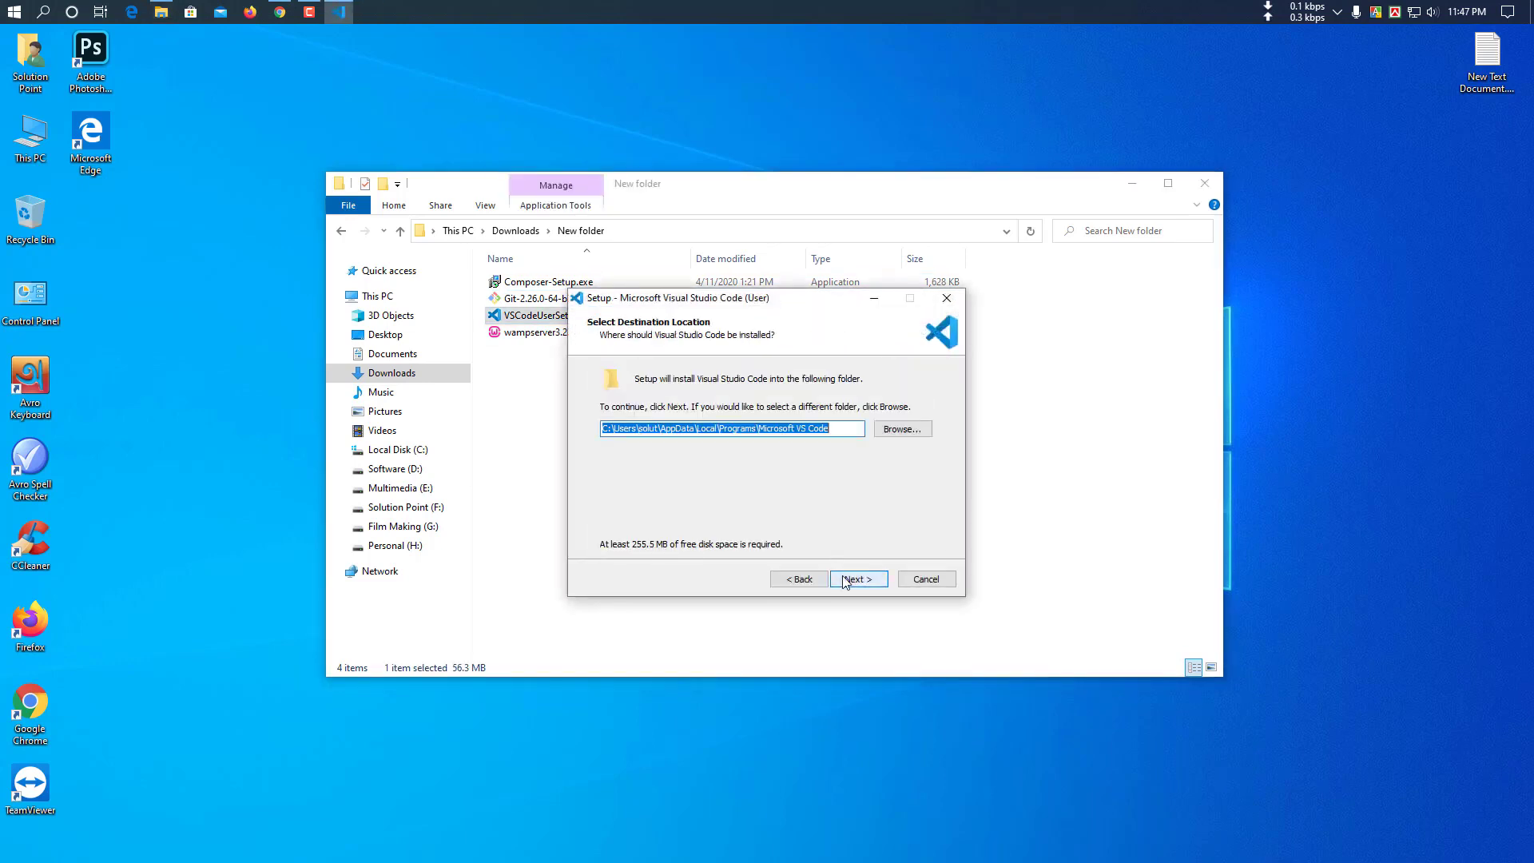
pyautogui.click(869, 582)
pyautogui.click(869, 581)
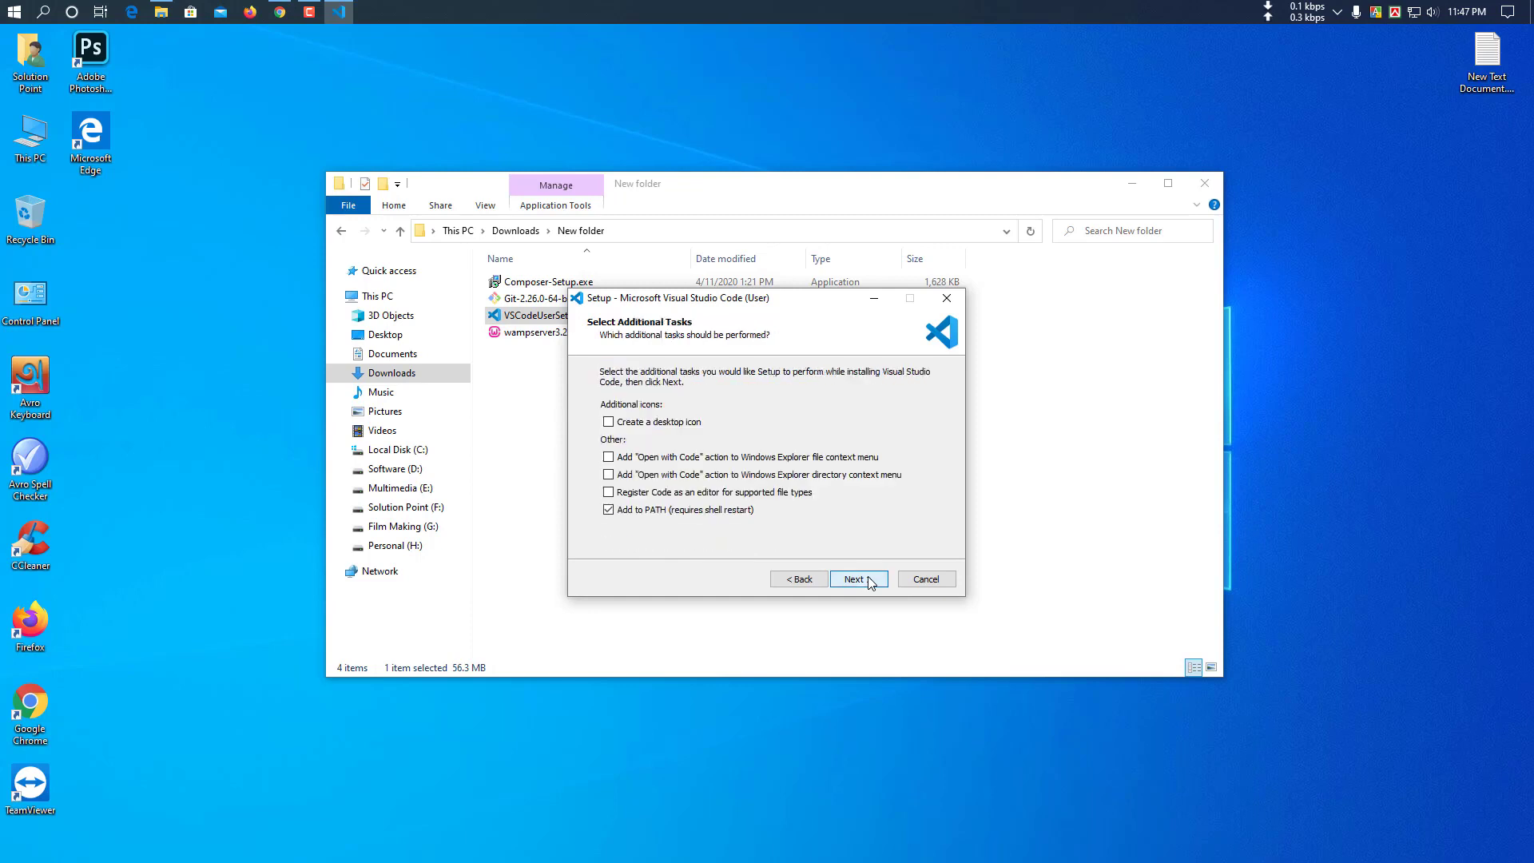
# Enable both "Open with Code" context menu actions for files and directories, install Visual Studio Code, and finish the setup wizard
pyautogui.click(660, 459)
pyautogui.click(680, 476)
pyautogui.click(858, 580)
pyautogui.click(858, 580)
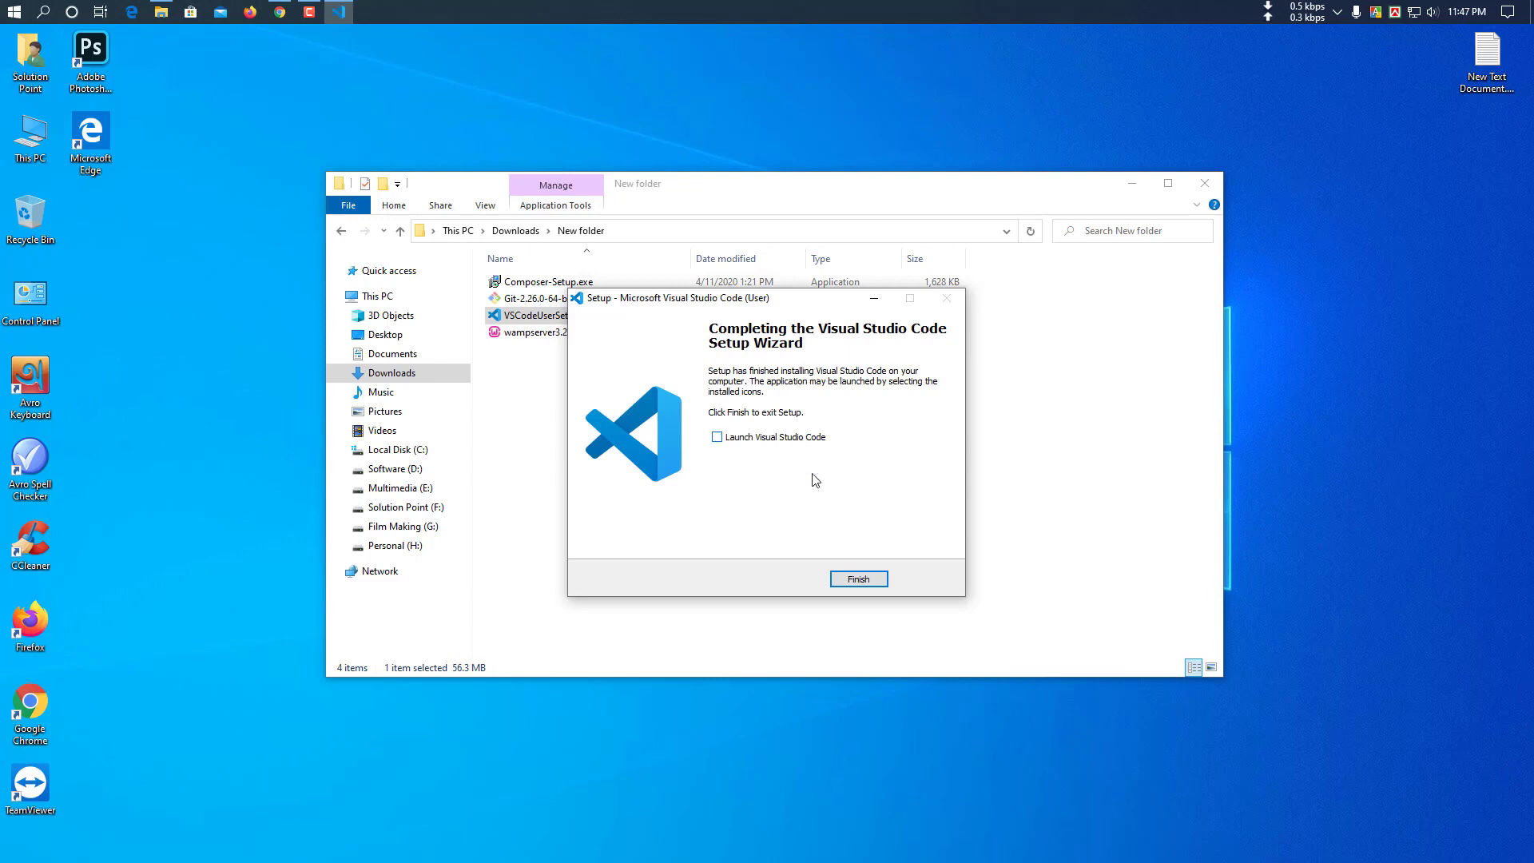
pyautogui.click(863, 580)
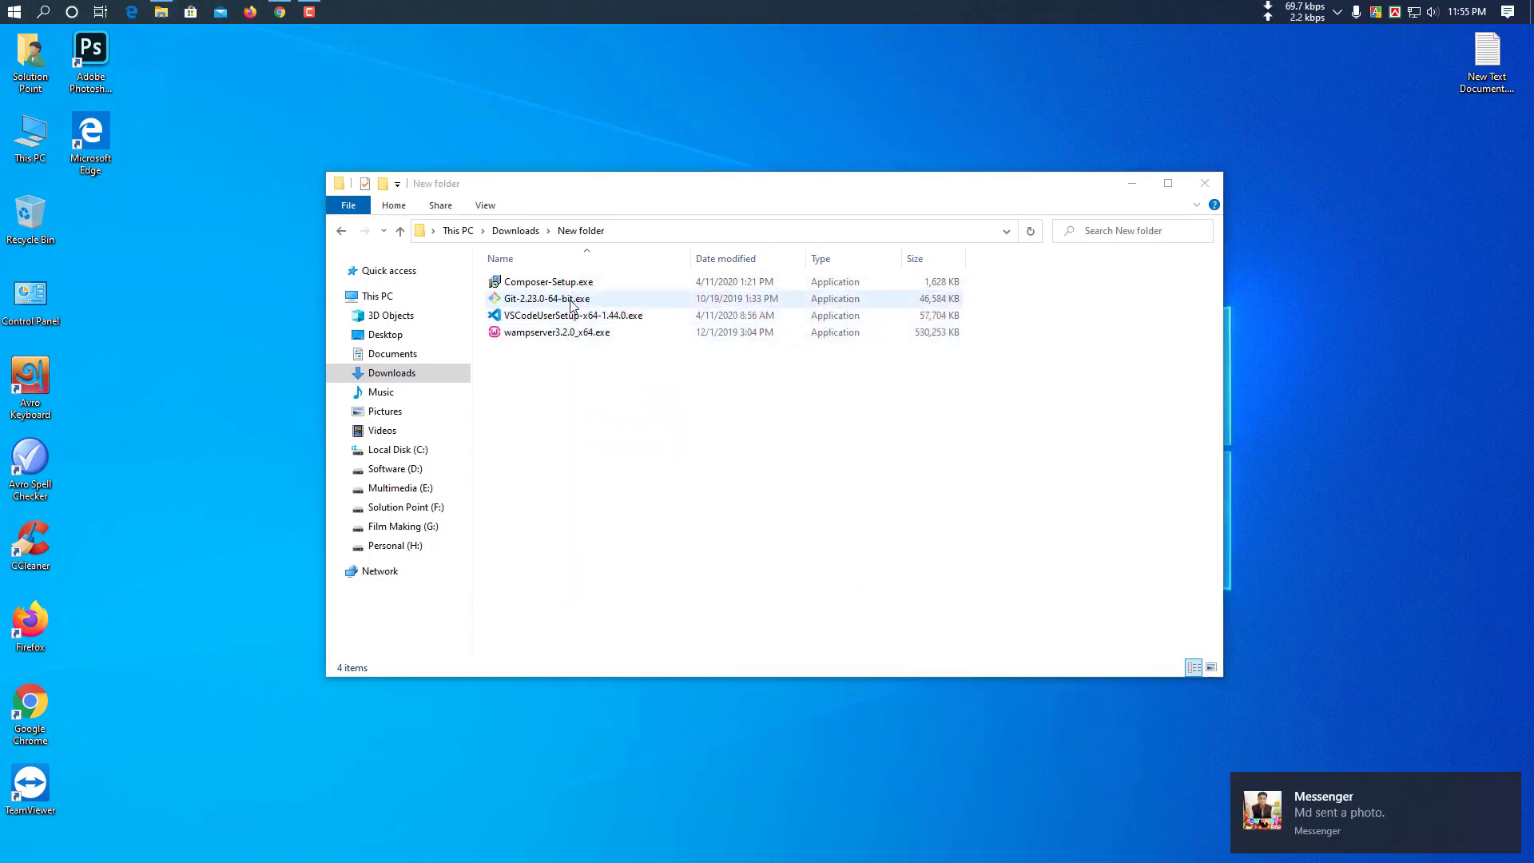
# Run Git-2.23.0-64-bit.exe, proceed past the license, exclude the Git GUI Here component, and keep the default Start Menu folder
pyautogui.doubleClick(570, 300)
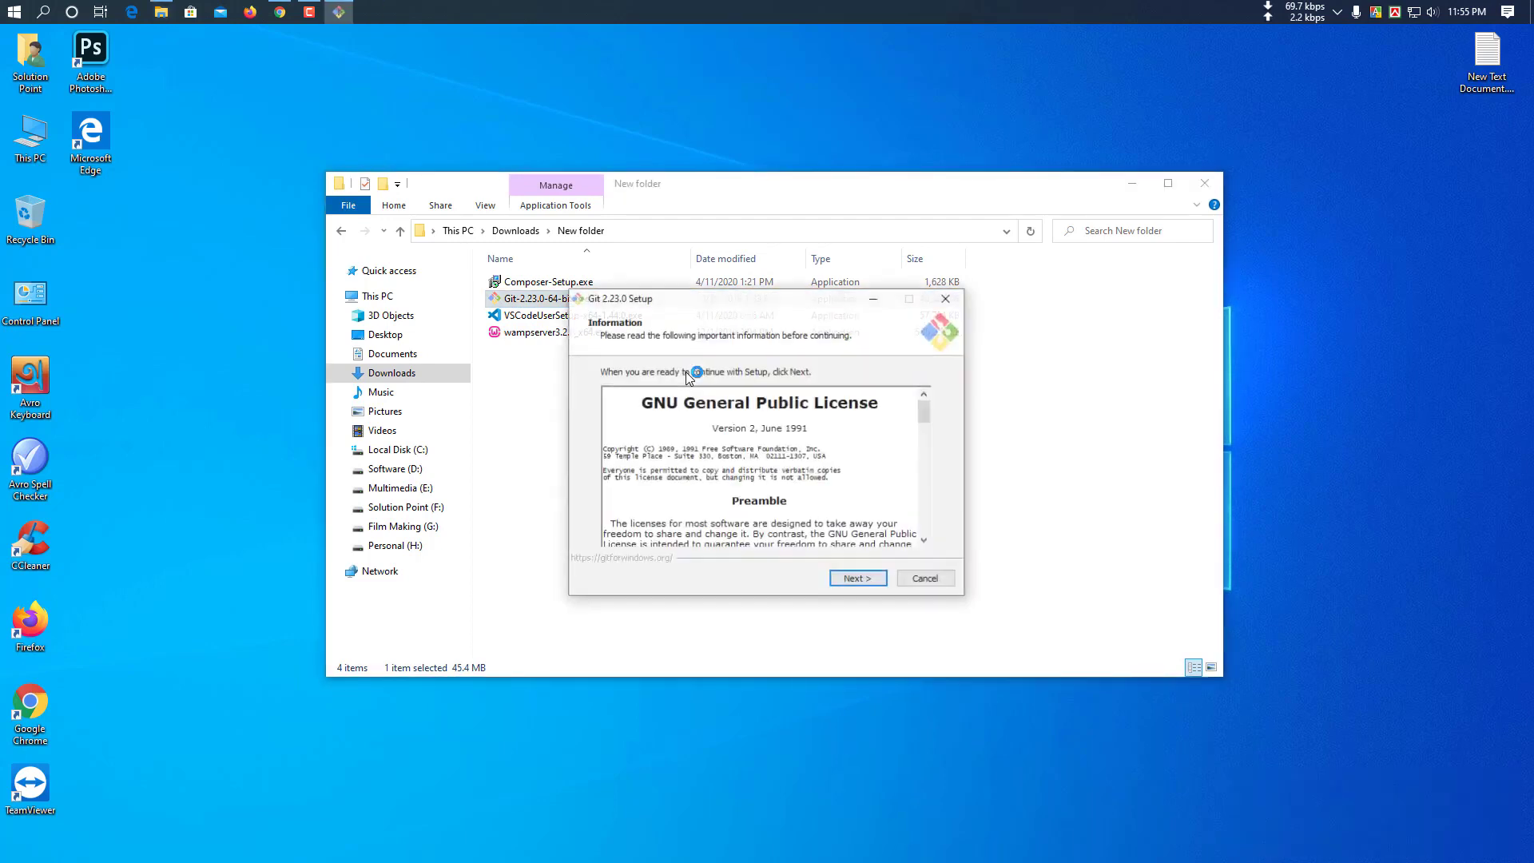
pyautogui.click(871, 581)
pyautogui.click(872, 580)
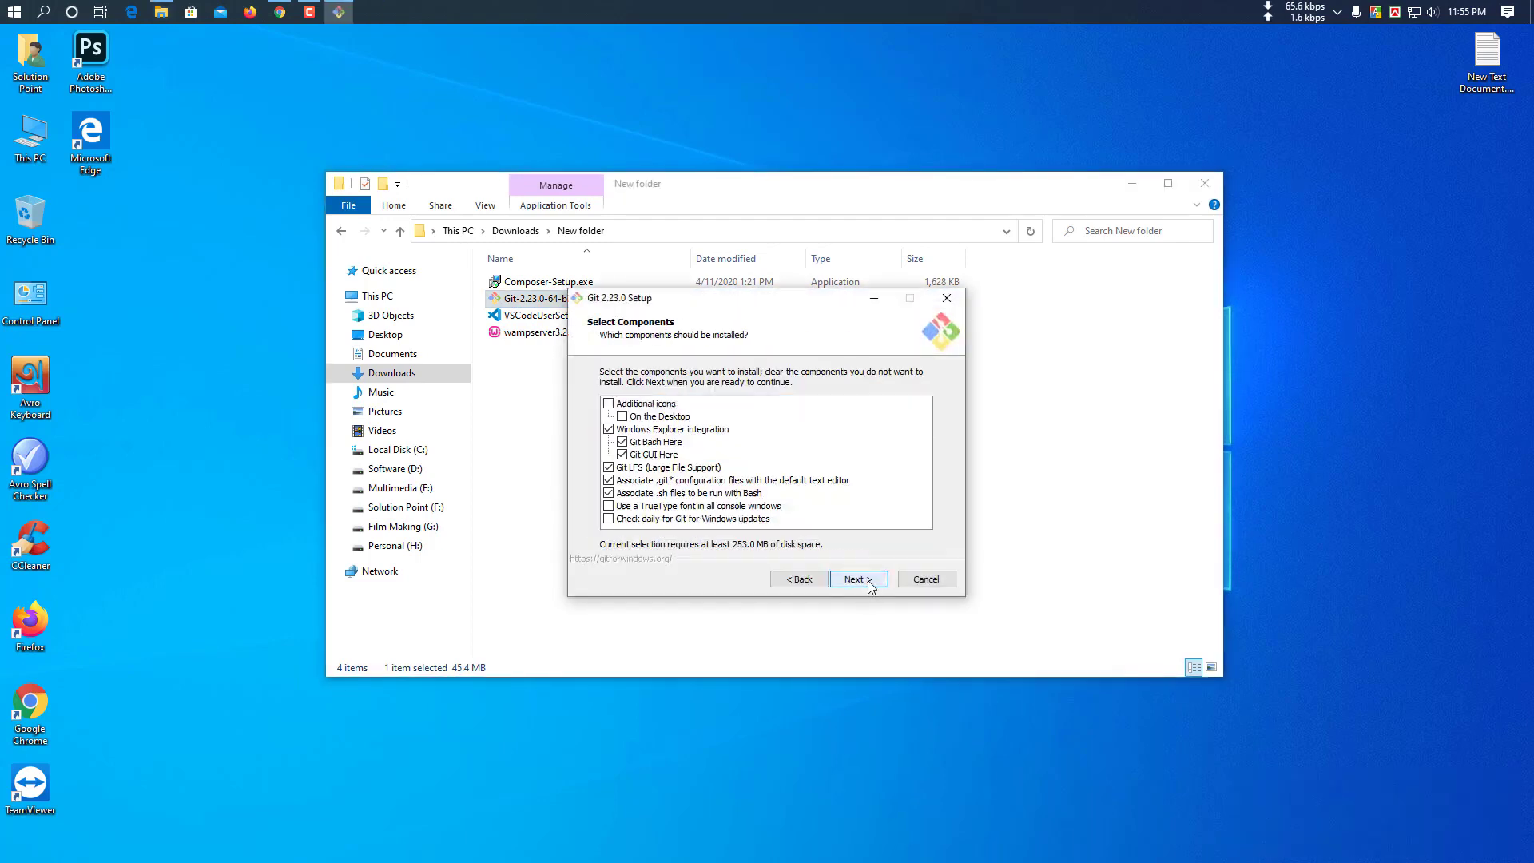
pyautogui.click(623, 454)
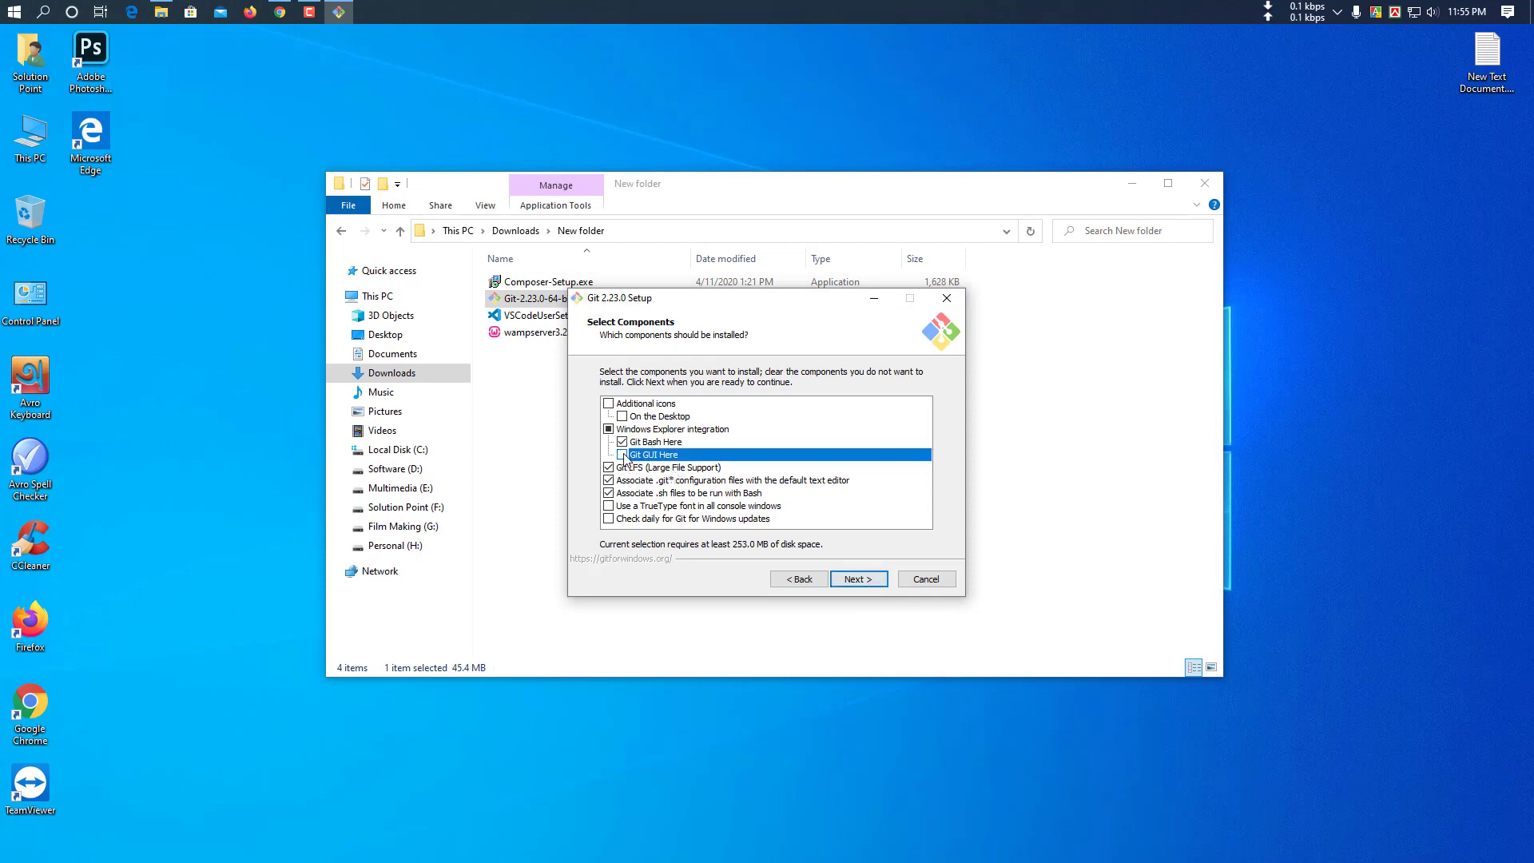
pyautogui.click(878, 580)
pyautogui.click(878, 580)
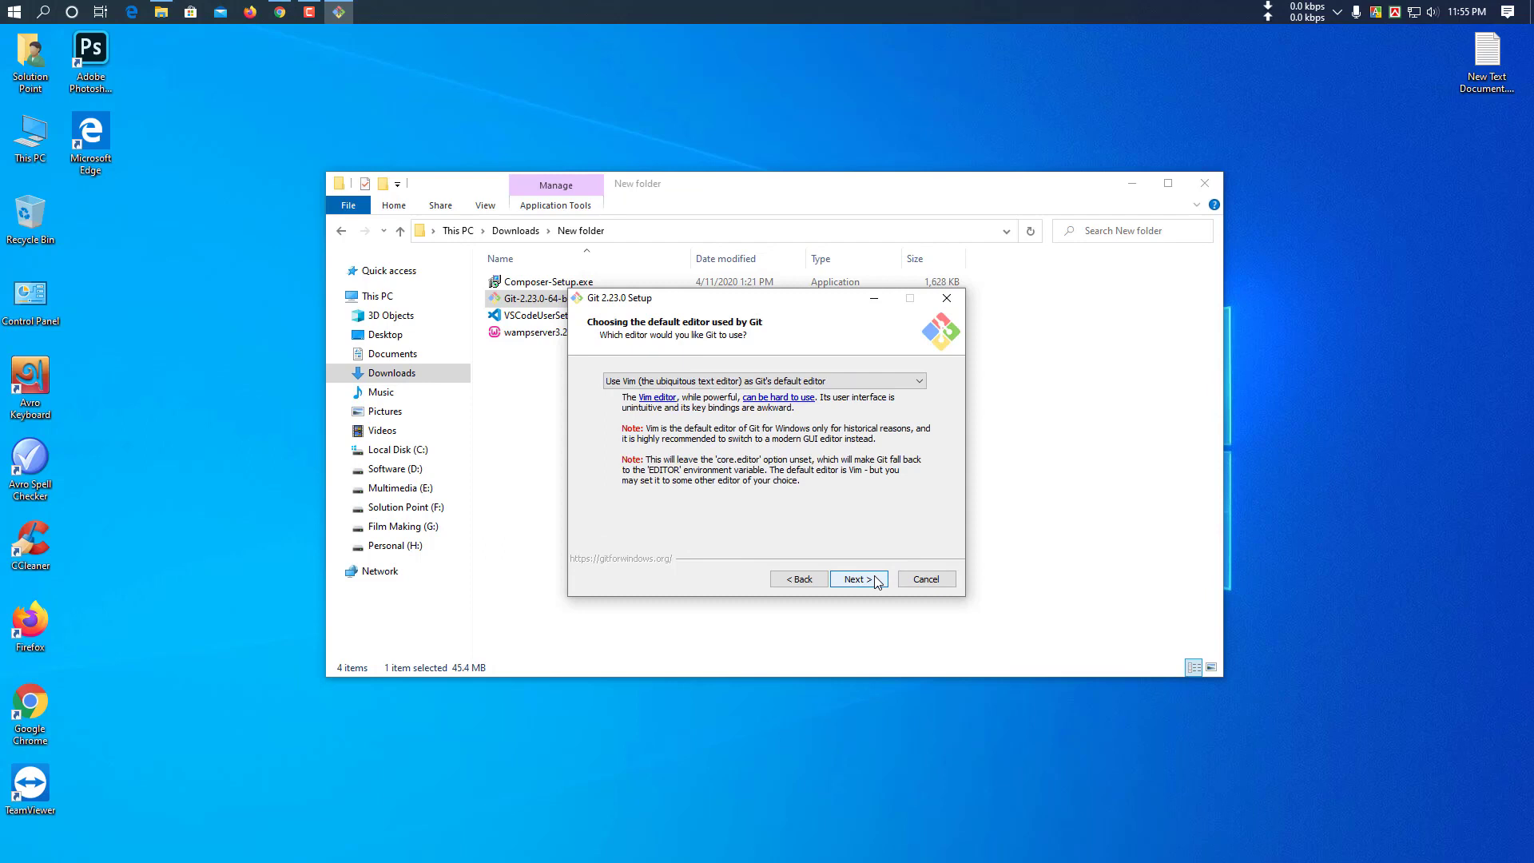
# Set Visual Studio Code as Git's default editor in the setup wizard
pyautogui.click(739, 381)
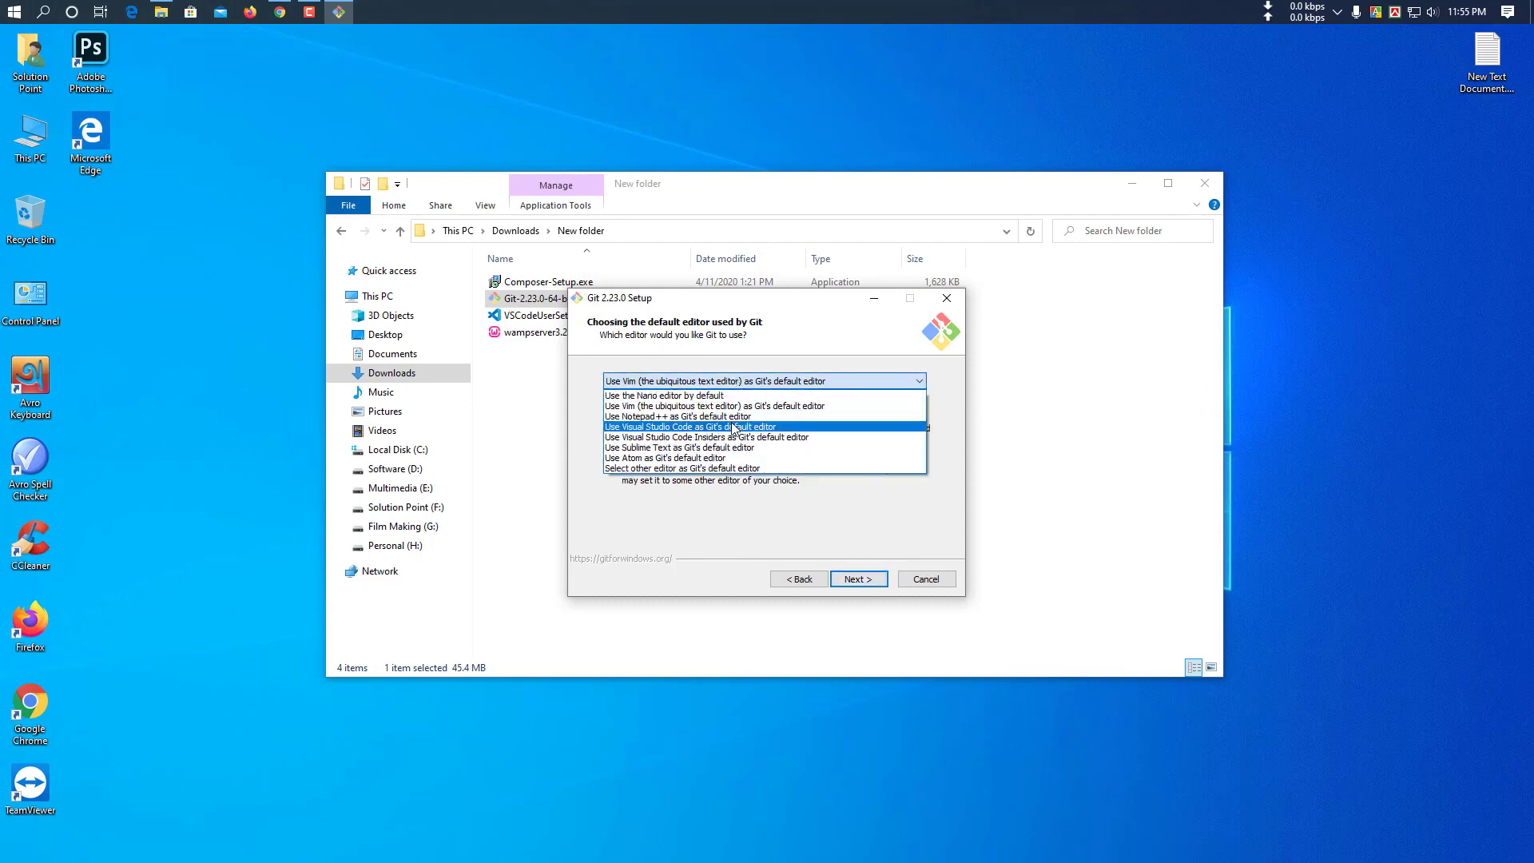
pyautogui.click(733, 427)
pyautogui.click(862, 578)
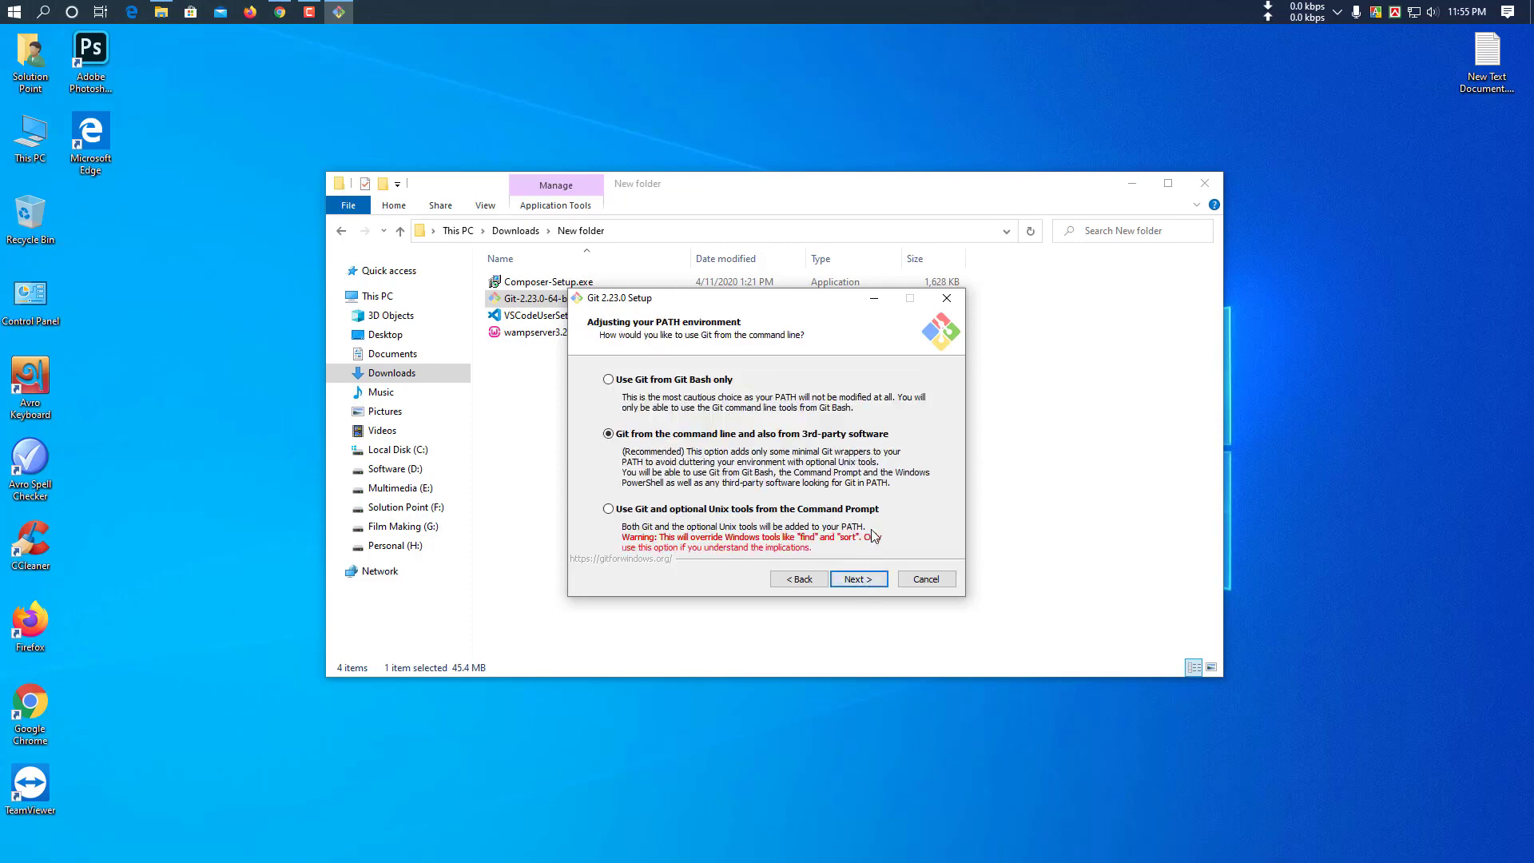
# Keep the recommended command-line PATH option, MinTTY and the other default settings, and install Git without the experimental option
pyautogui.click(861, 580)
pyautogui.click(861, 580)
pyautogui.click(863, 582)
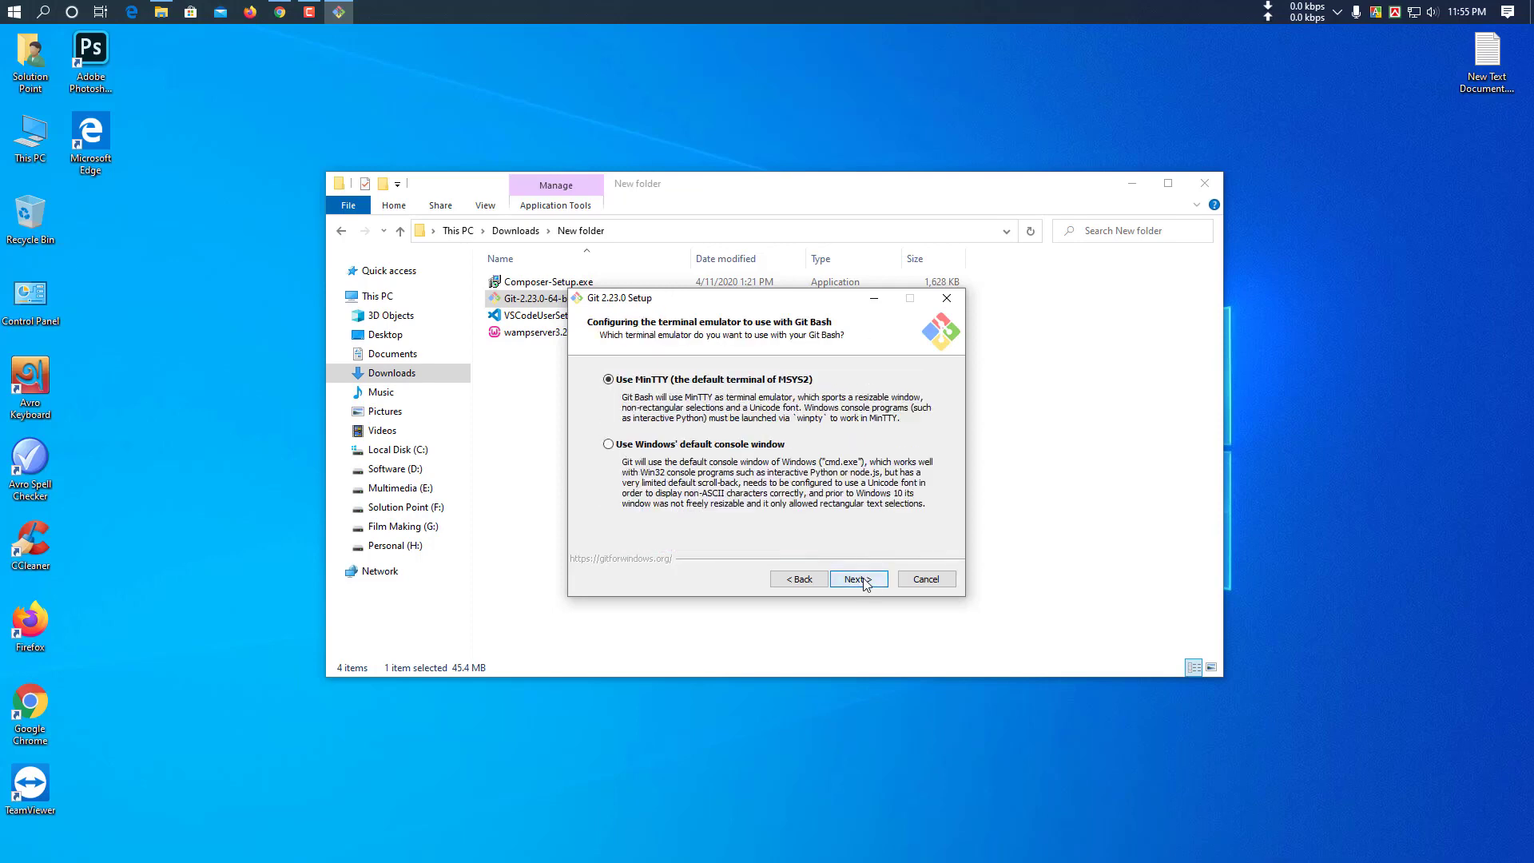
pyautogui.click(863, 581)
pyautogui.click(863, 580)
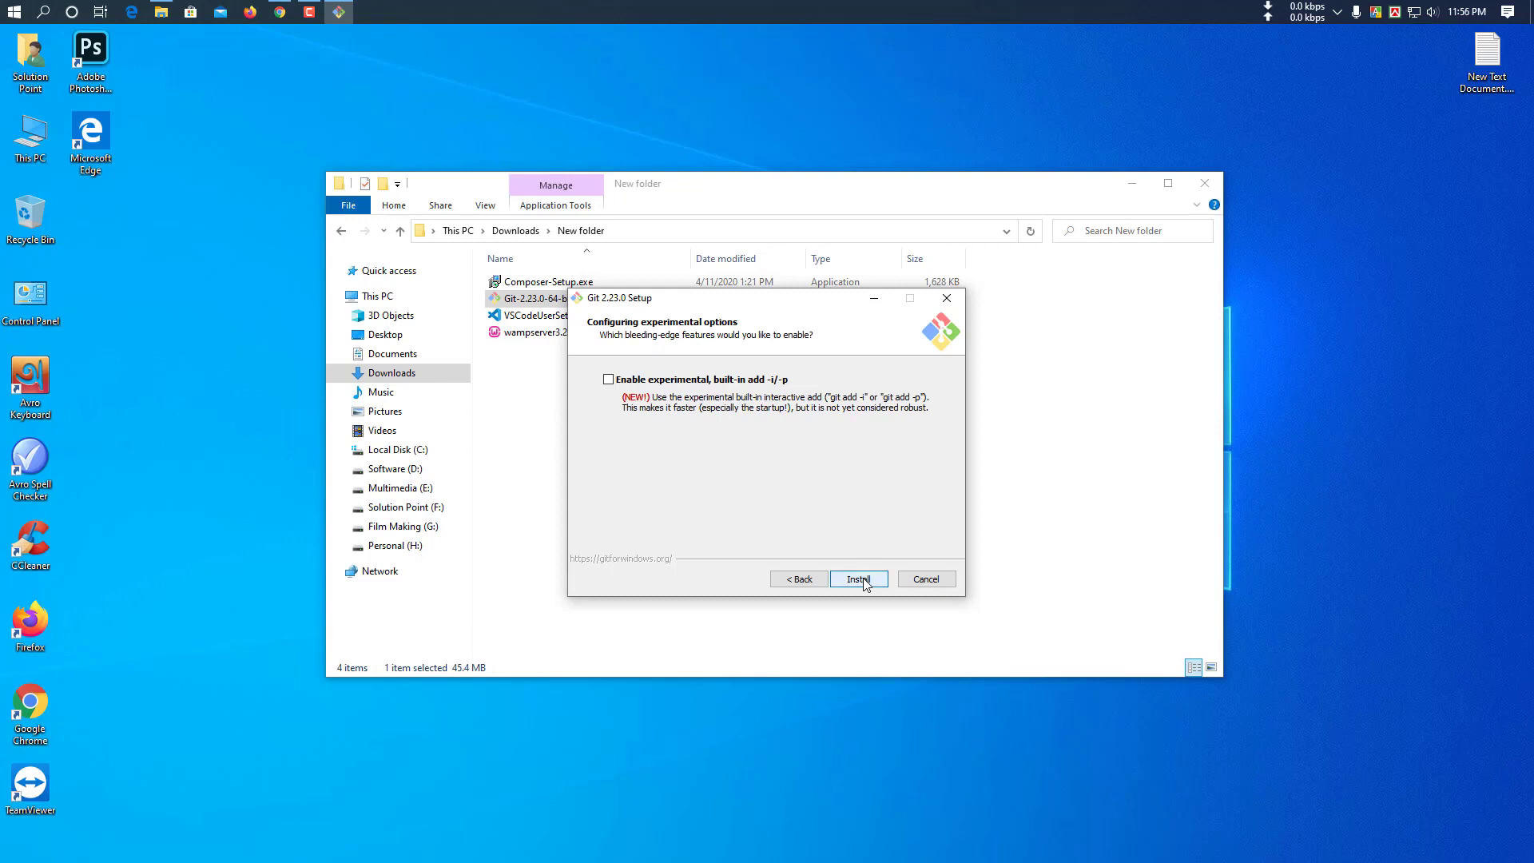
pyautogui.click(860, 579)
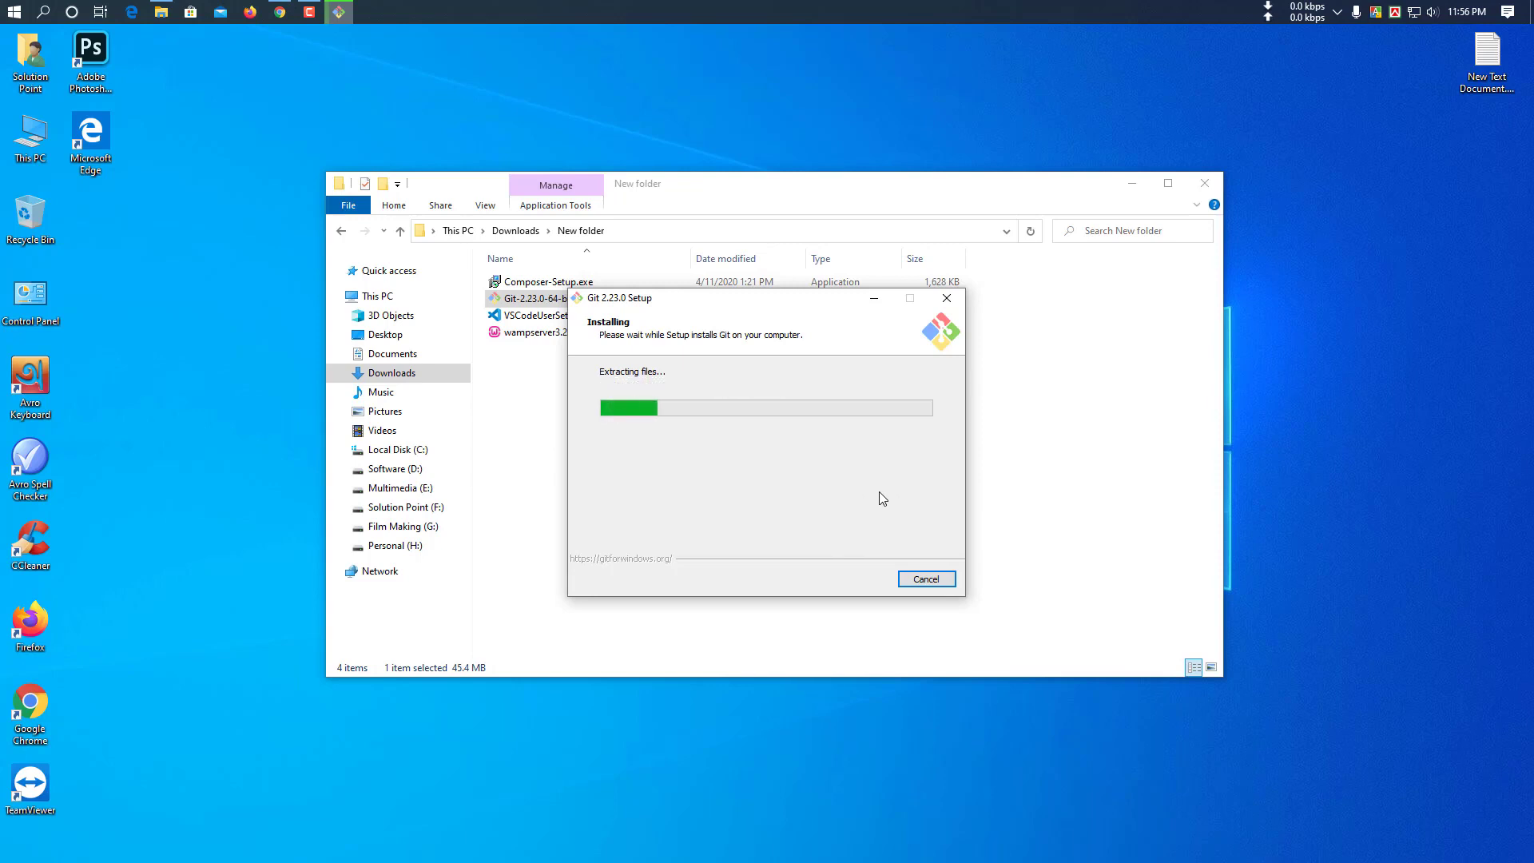
# Finish the Git setup wizard once installation completes, refreshing the desktop and the setup files folder
pyautogui.rightClick(905, 86)
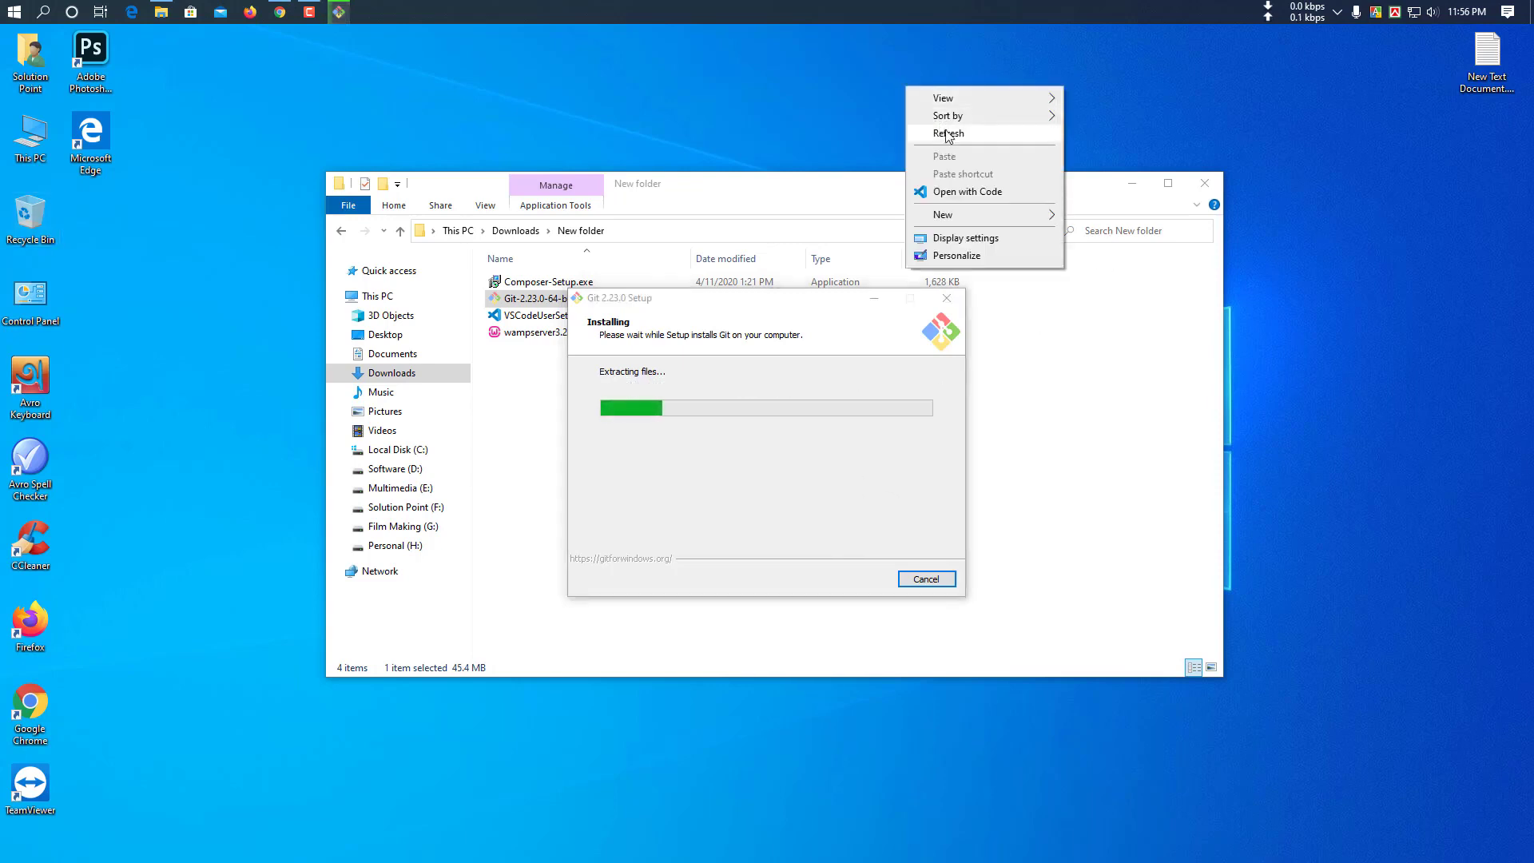
pyautogui.click(946, 132)
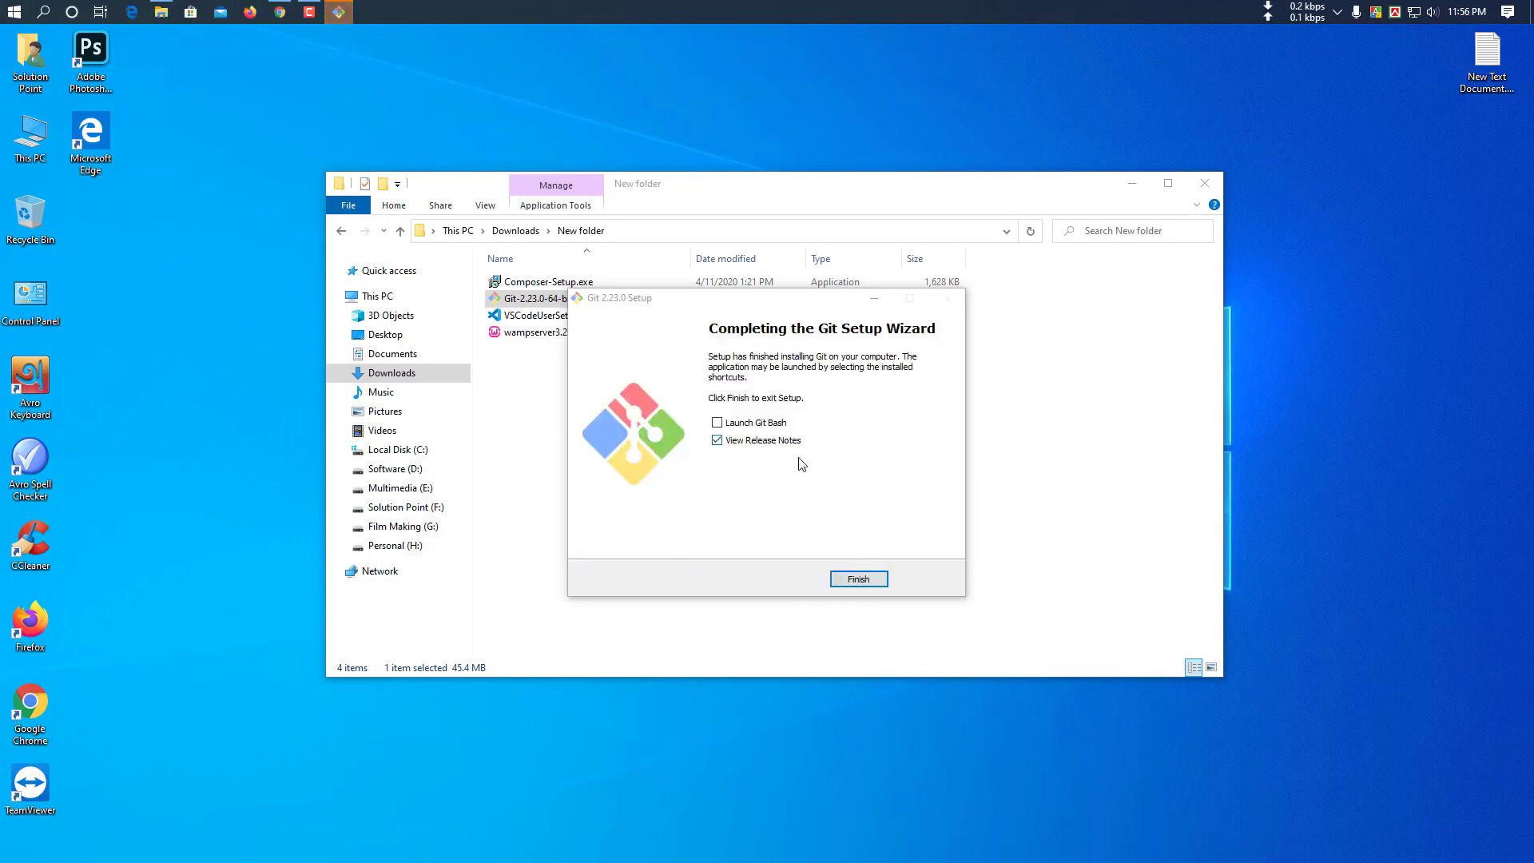
pyautogui.click(858, 578)
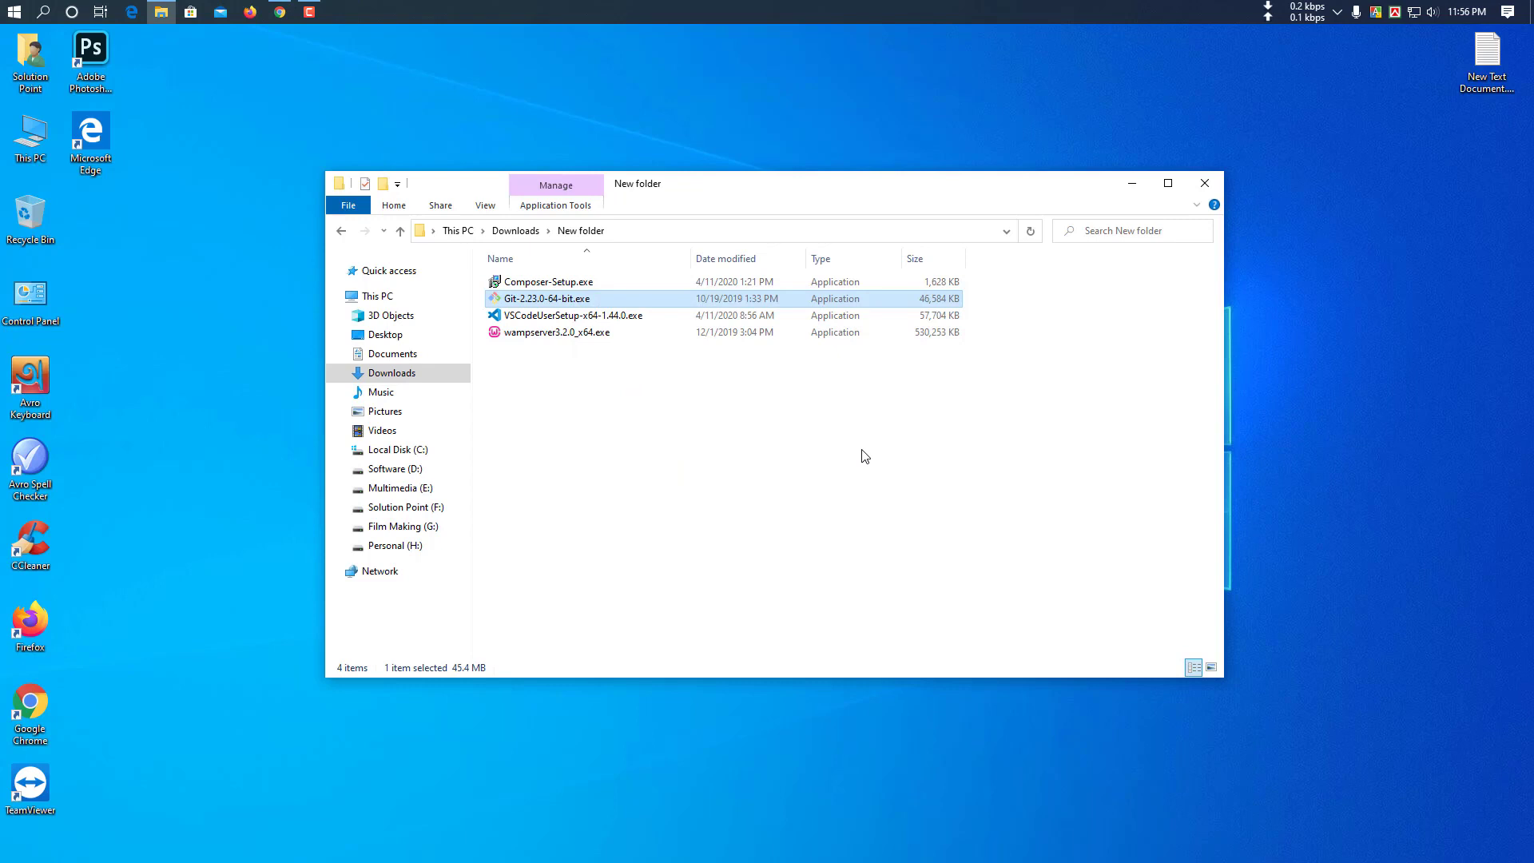
pyautogui.rightClick(580, 405)
pyautogui.click(627, 465)
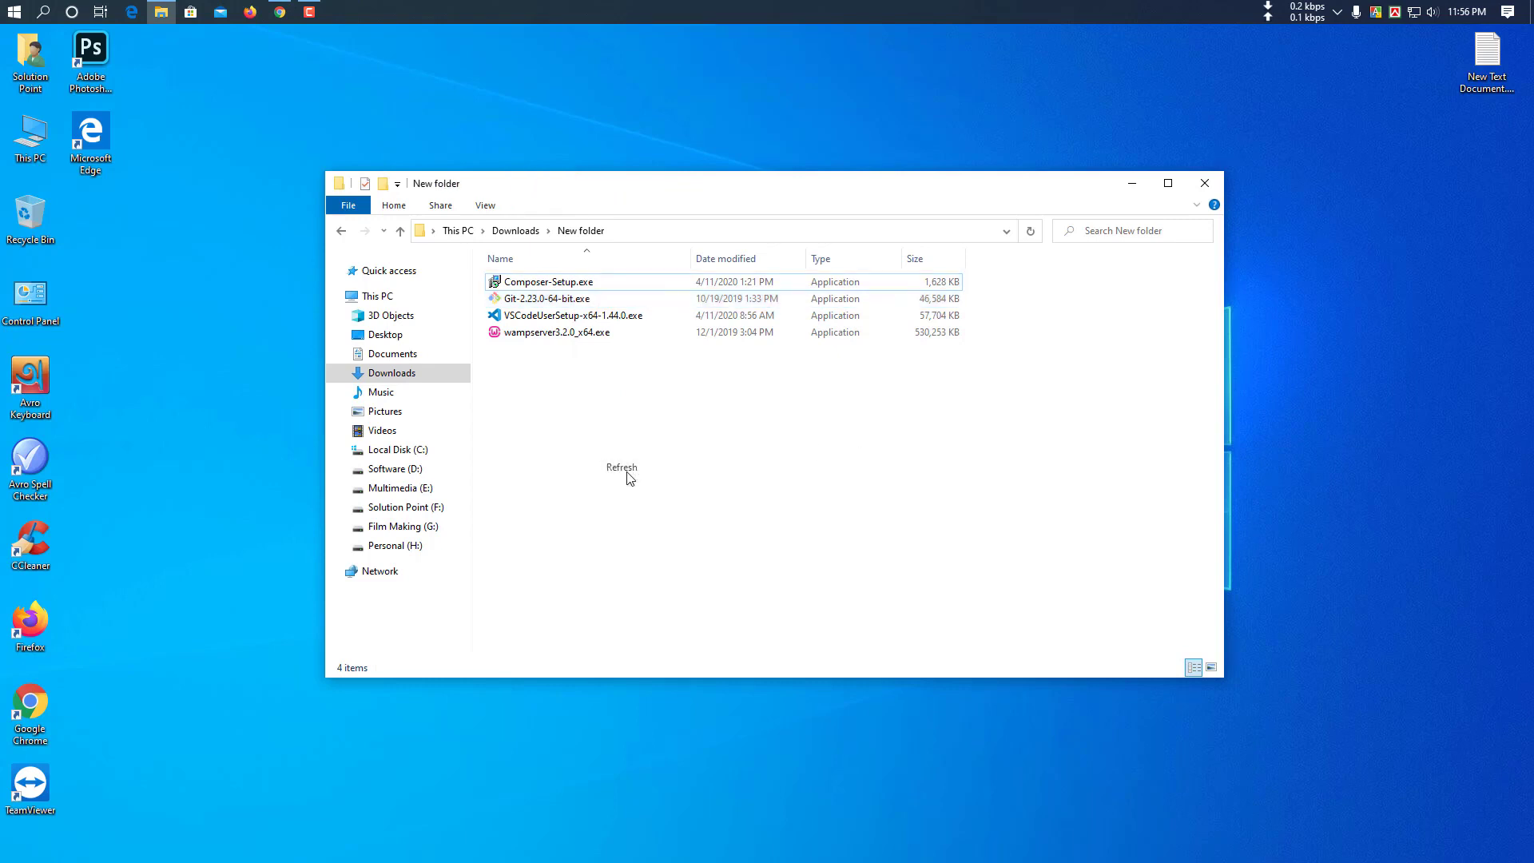
# Run wampserver3.2.0_x64.exe with English as the setup language and accept the license agreement
pyautogui.doubleClick(553, 334)
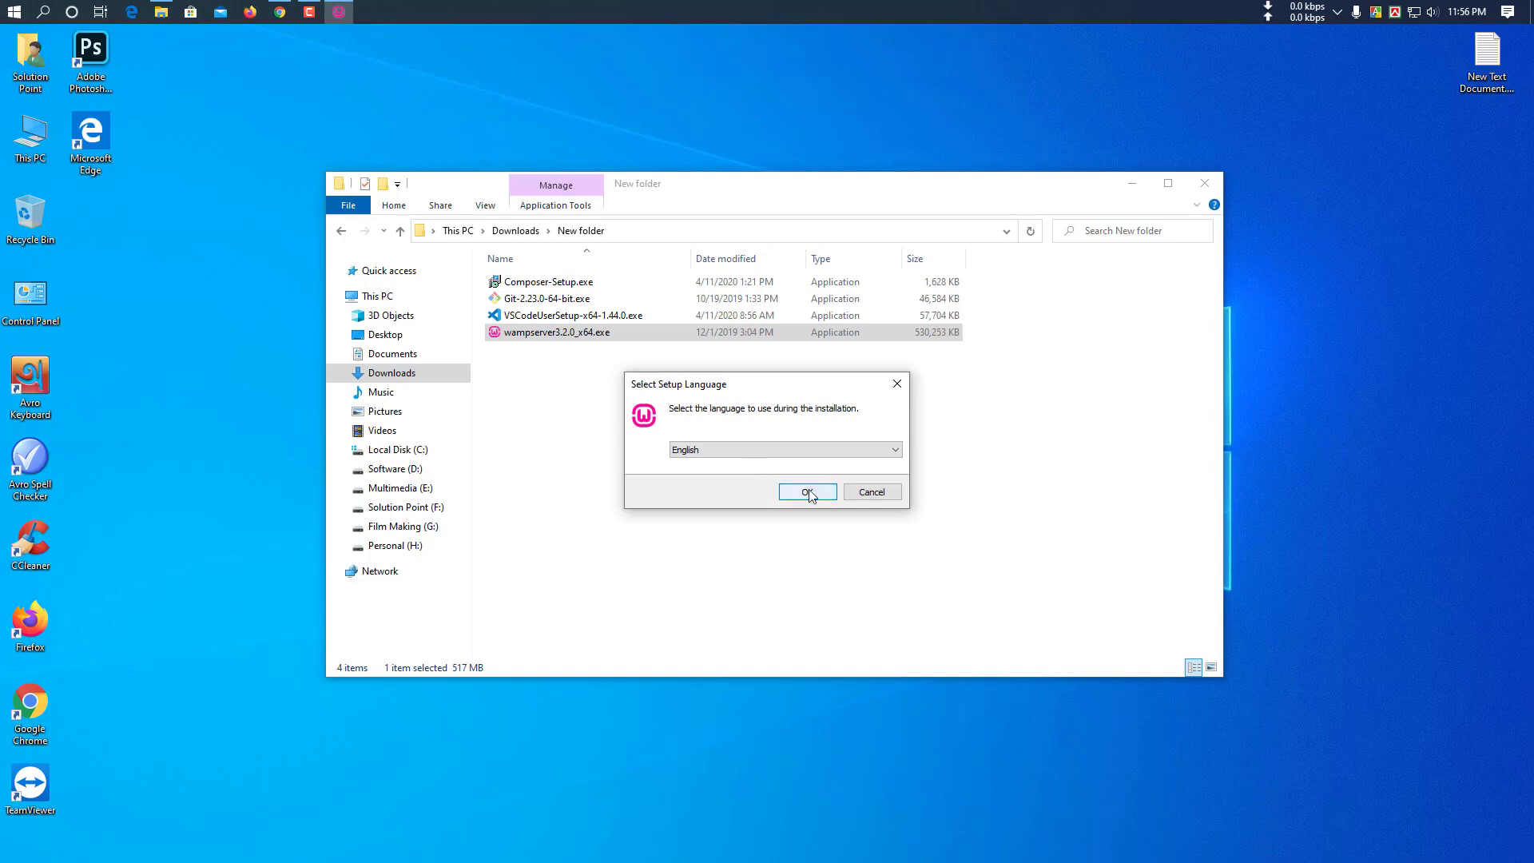
pyautogui.click(808, 493)
pyautogui.click(647, 559)
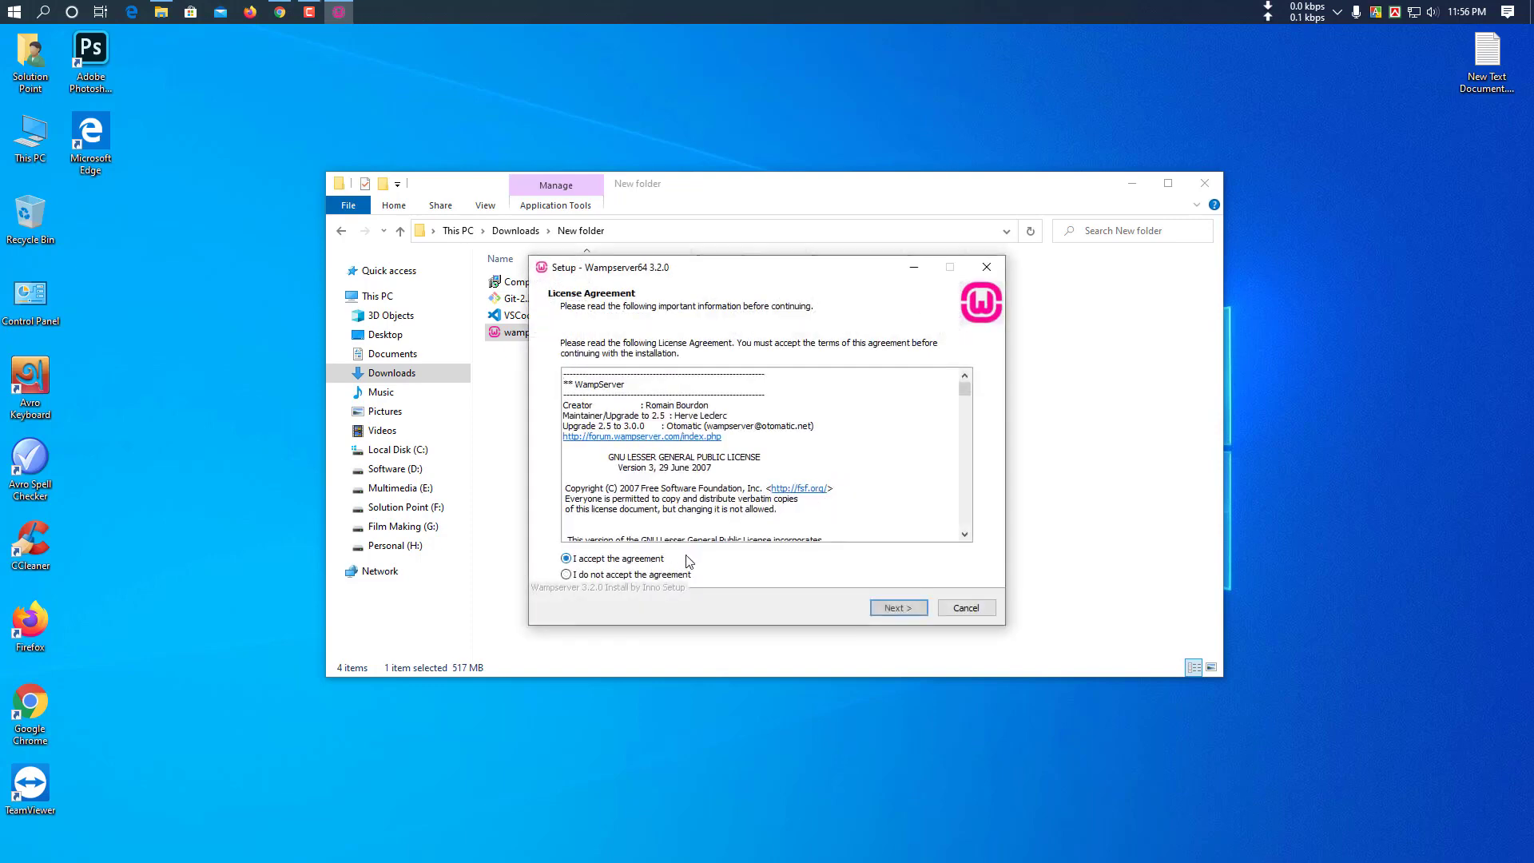
pyautogui.click(897, 608)
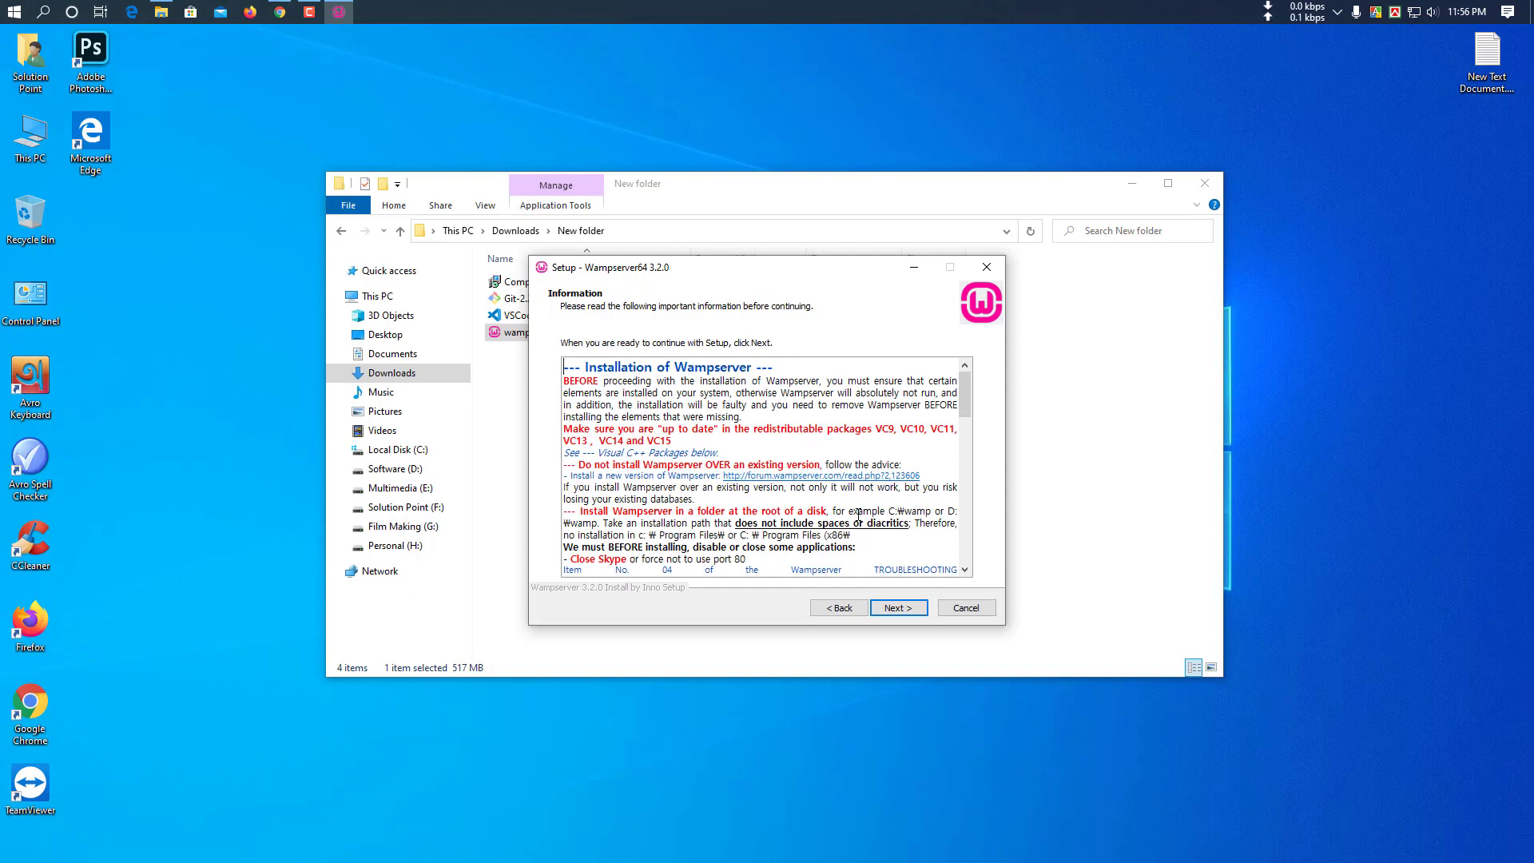
# Review the WampServer installation notes, including the prerequisites, install path advice and required Visual C++ packages
pyautogui.scroll(-6, 846, 480)
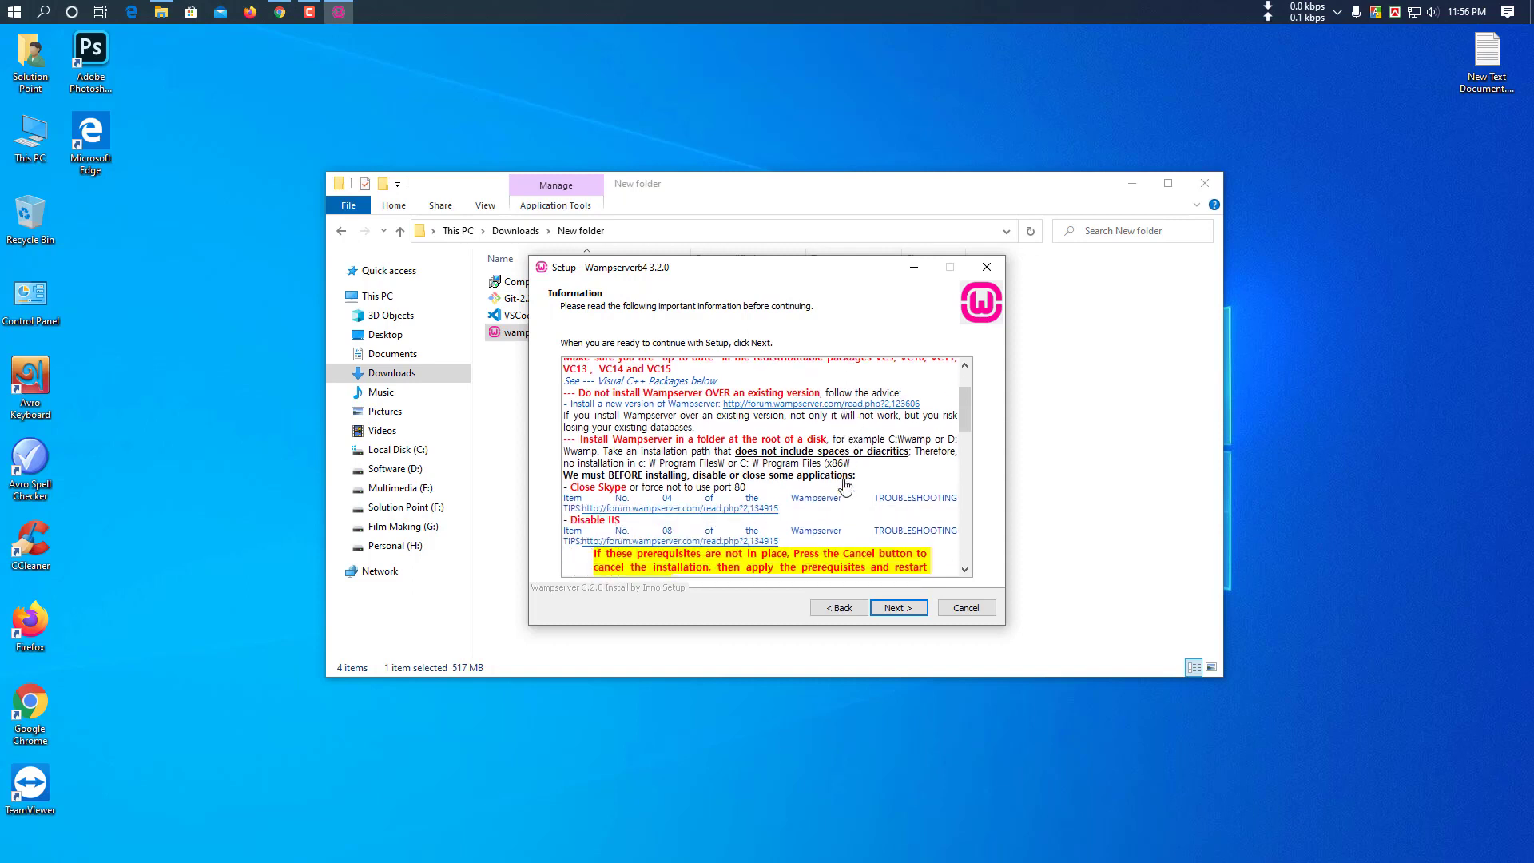
pyautogui.scroll(-3, 730, 413)
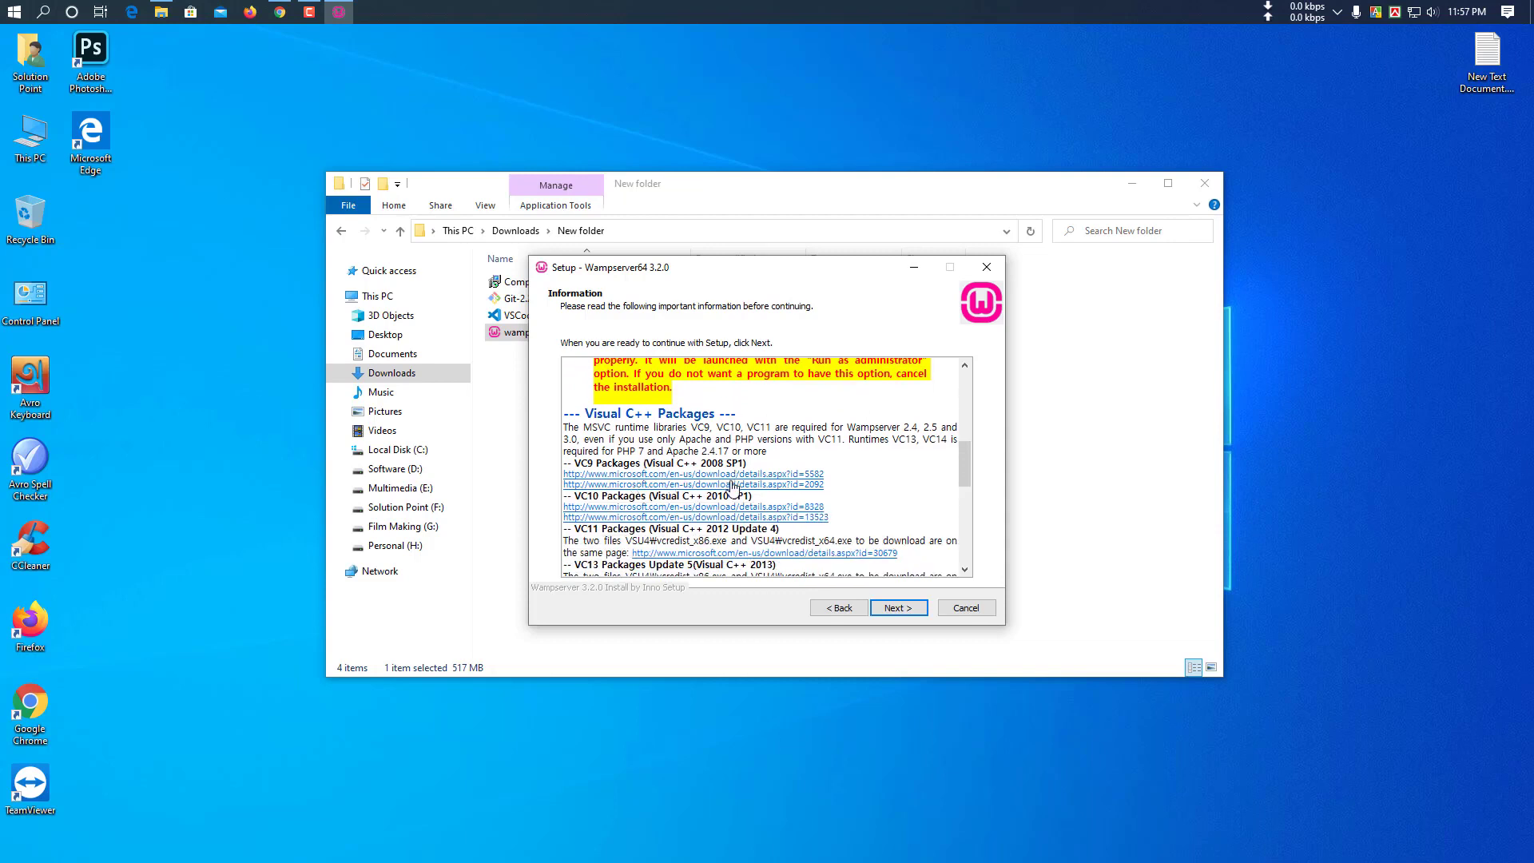
pyautogui.scroll(-4, 716, 492)
pyautogui.scroll(-10, 717, 493)
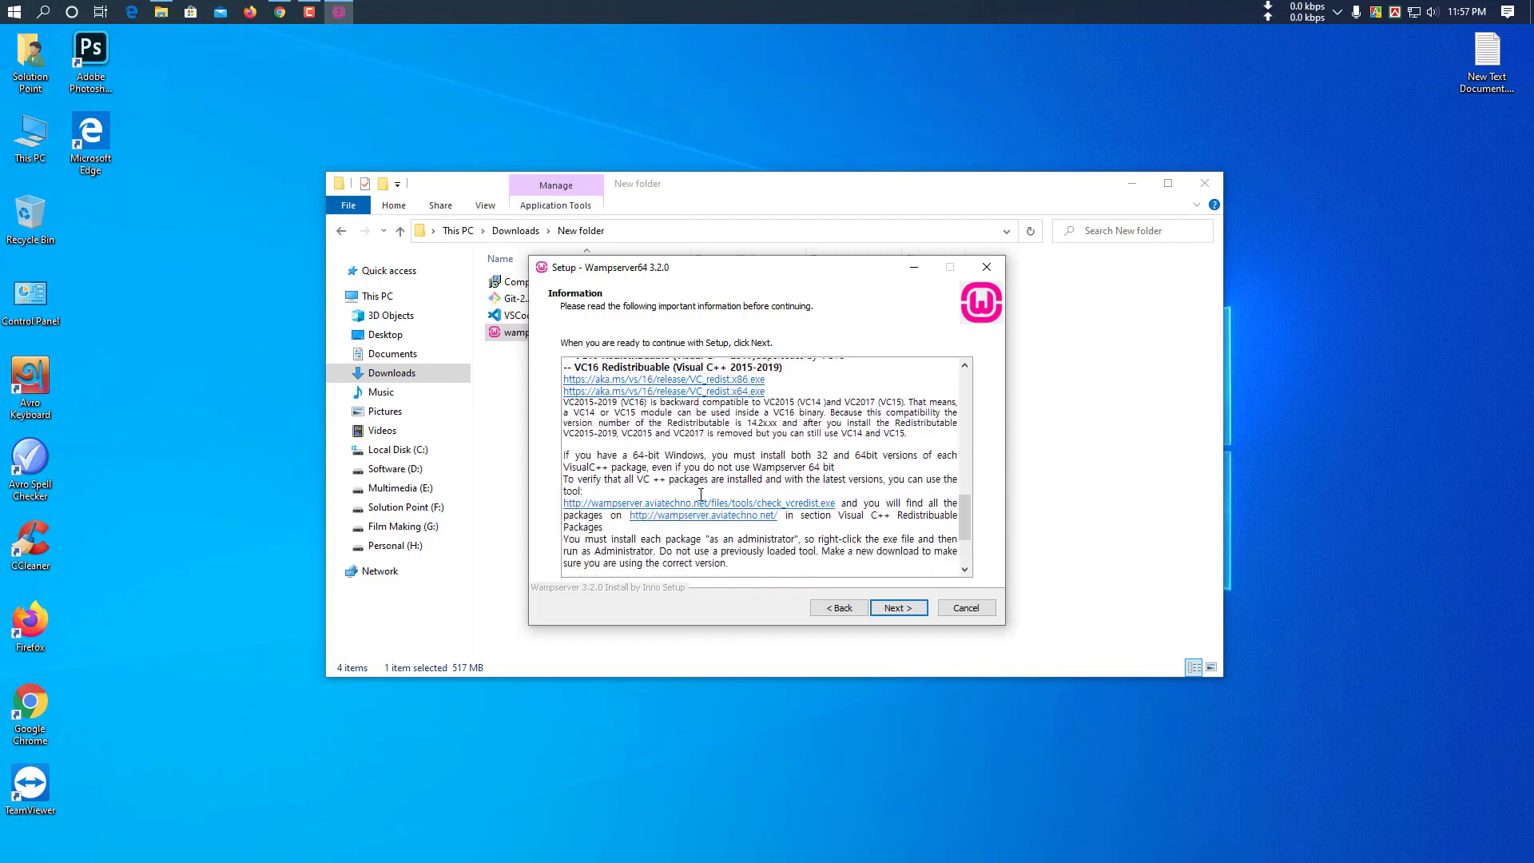
pyautogui.scroll(20, 796, 532)
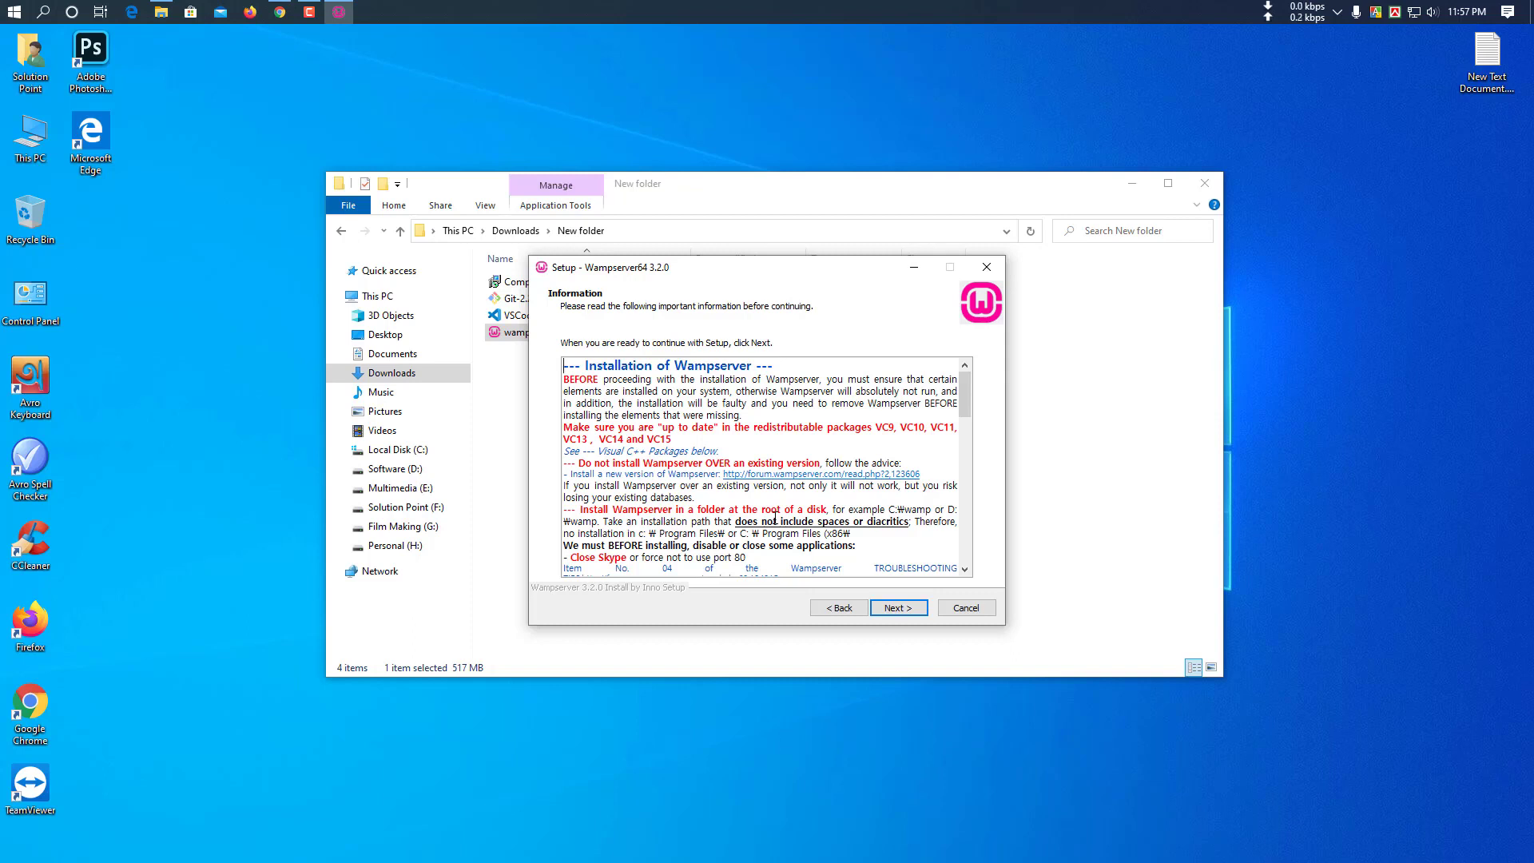
pyautogui.scroll(-5, 826, 534)
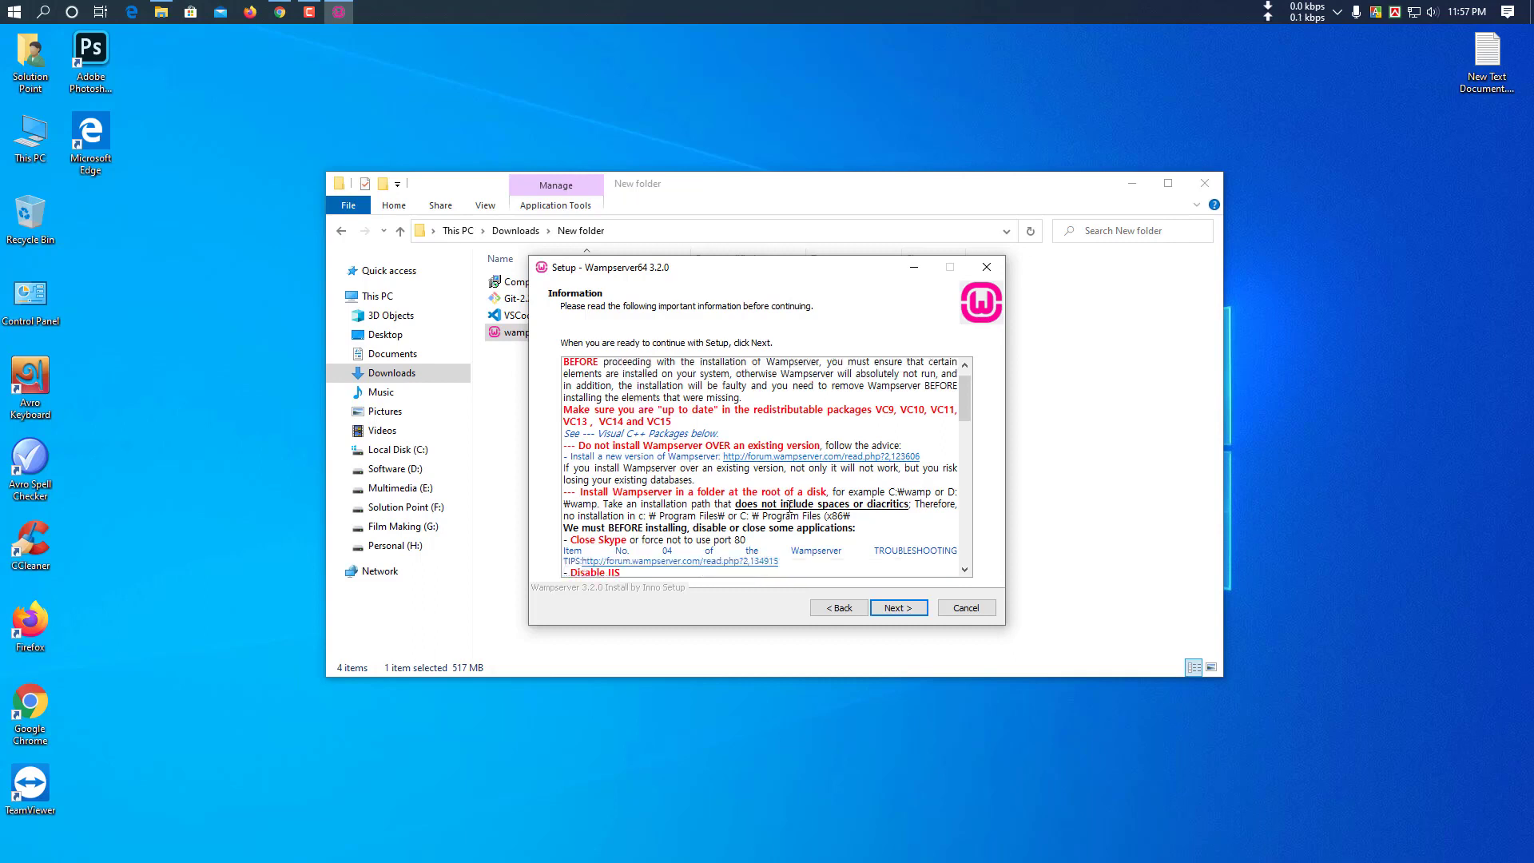
pyautogui.scroll(5, 790, 507)
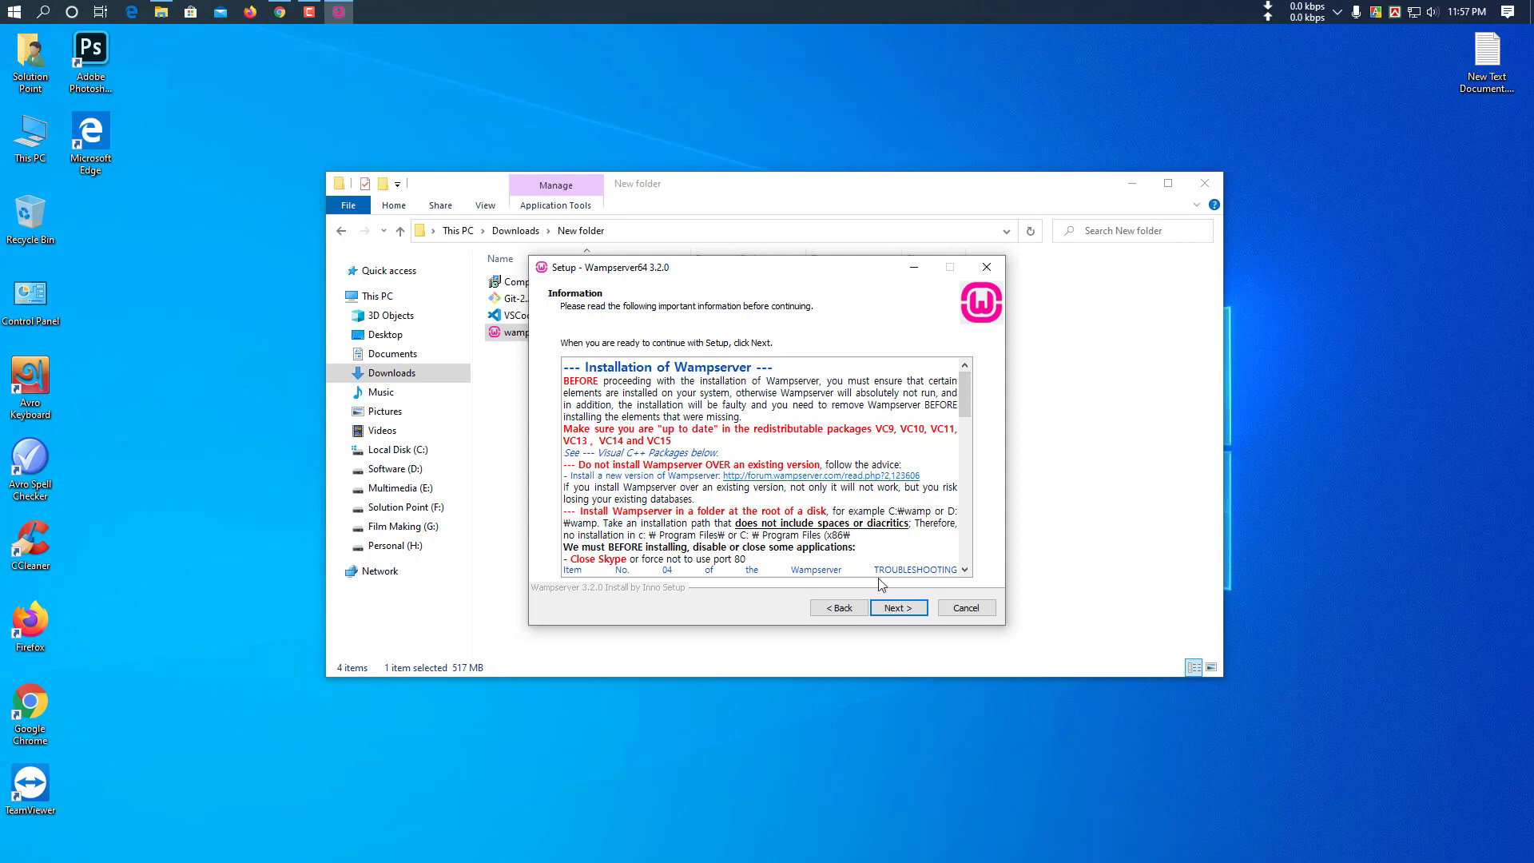
pyautogui.scroll(-5, 870, 534)
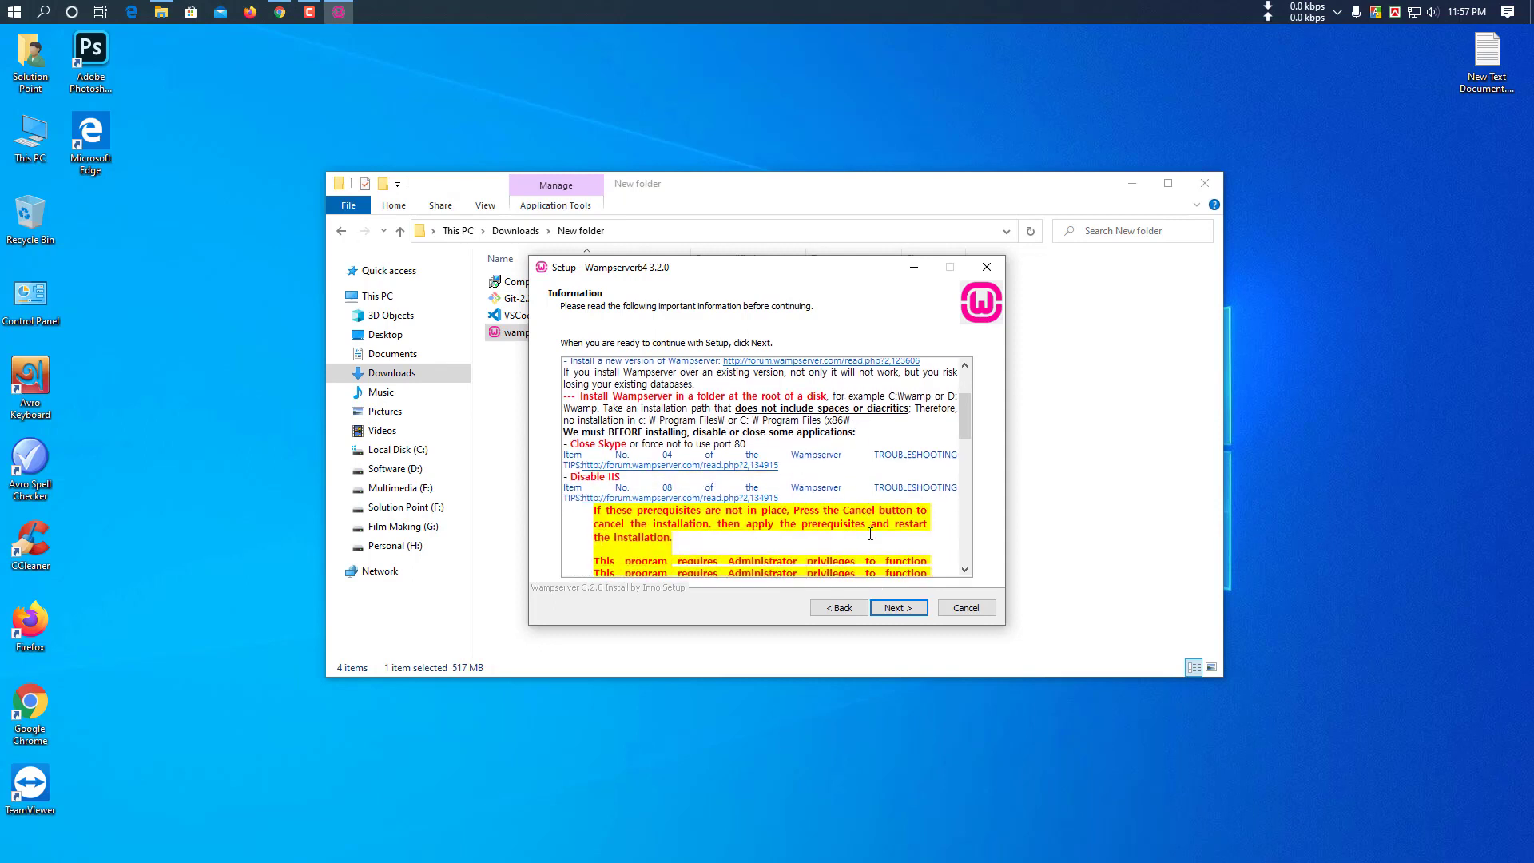
pyautogui.scroll(5, 870, 533)
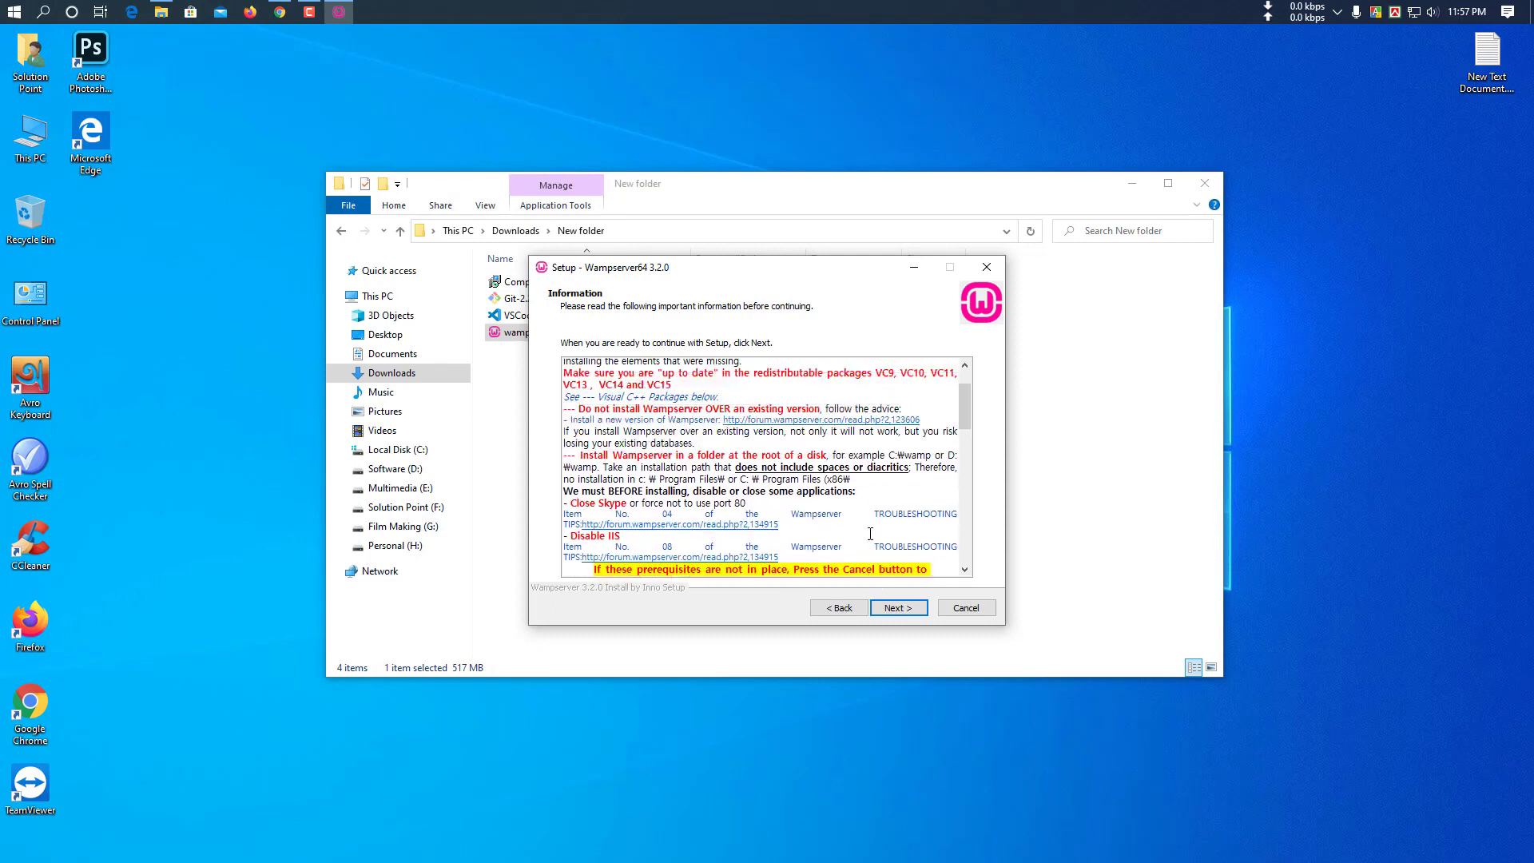
# Proceed past the installation notes and keep c:\wamp64 as the WampServer destination folder
pyautogui.click(898, 608)
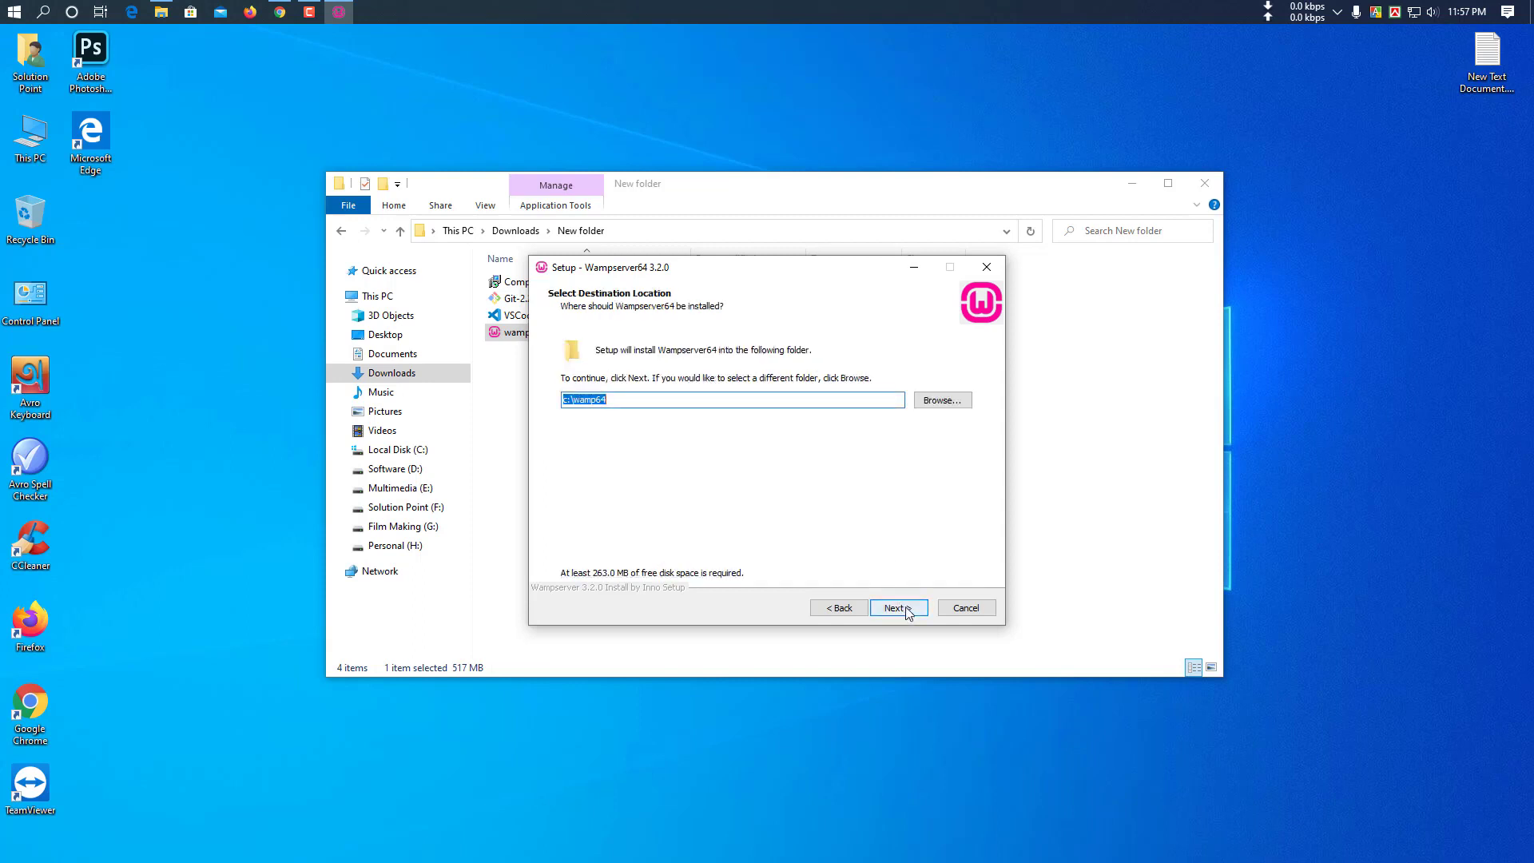
pyautogui.moveTo(651, 399); pyautogui.dragTo(558, 400)
pyautogui.click(594, 404)
pyautogui.doubleClick(577, 400)
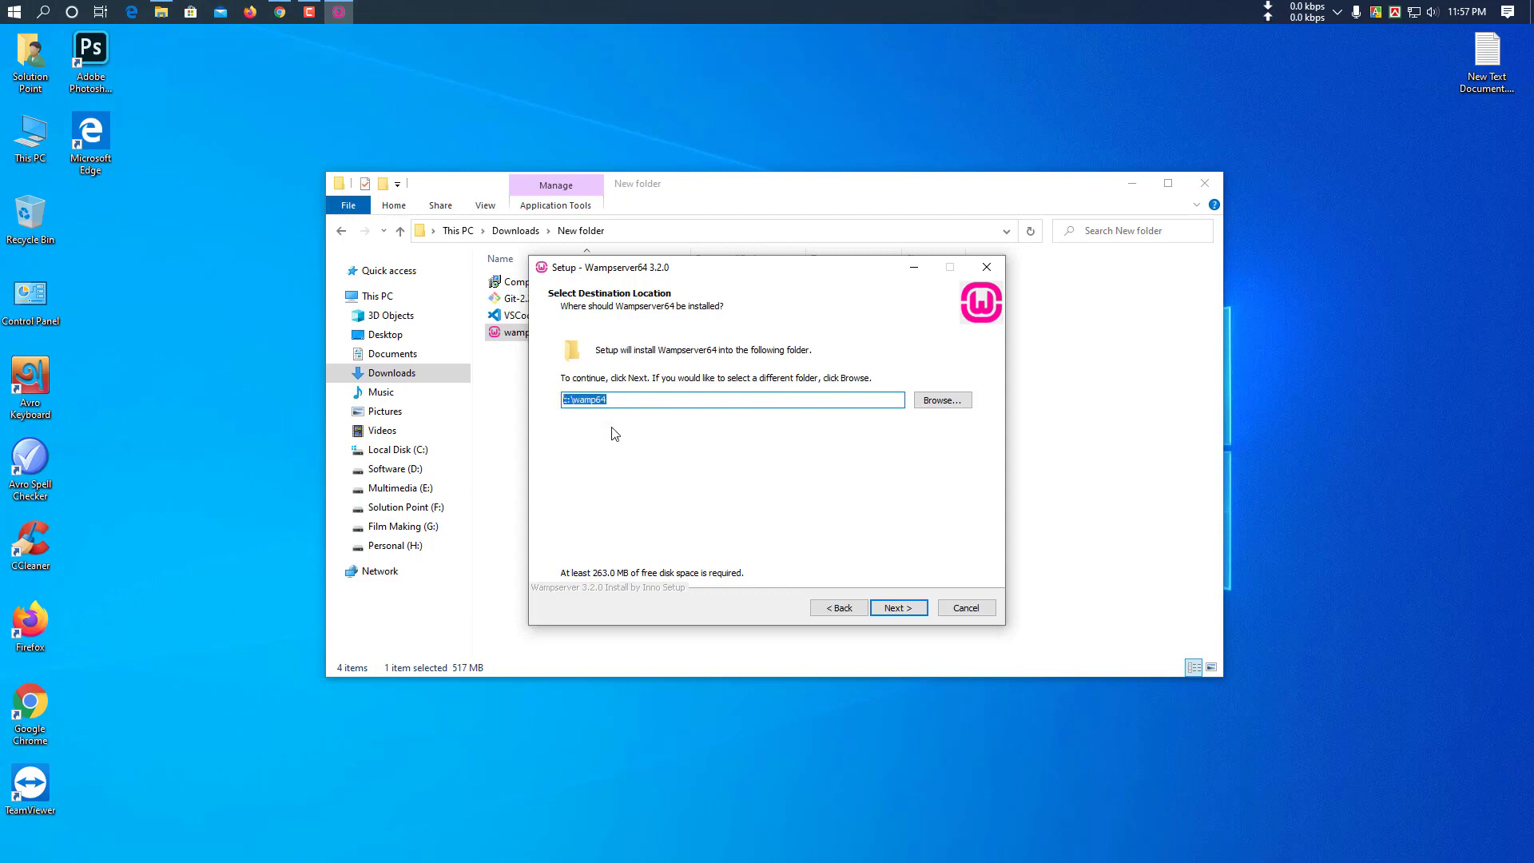
pyautogui.click(898, 608)
# Review the WampServer components list and keep the Default installation selection with MariaDB 10.4.10 and no MySQL
pyautogui.scroll(-2, 767, 492)
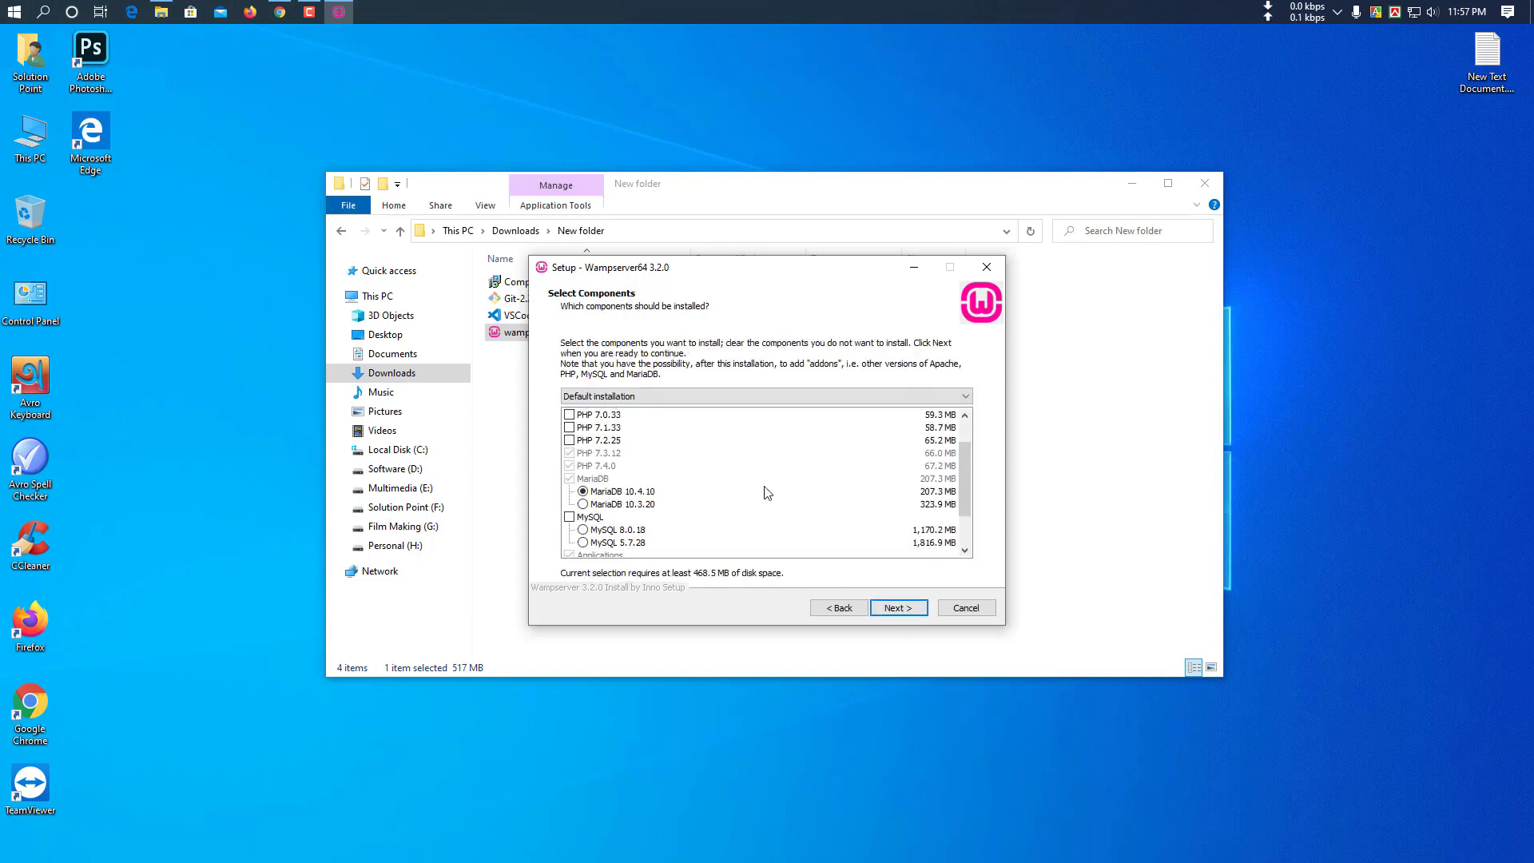
pyautogui.scroll(2, 661, 441)
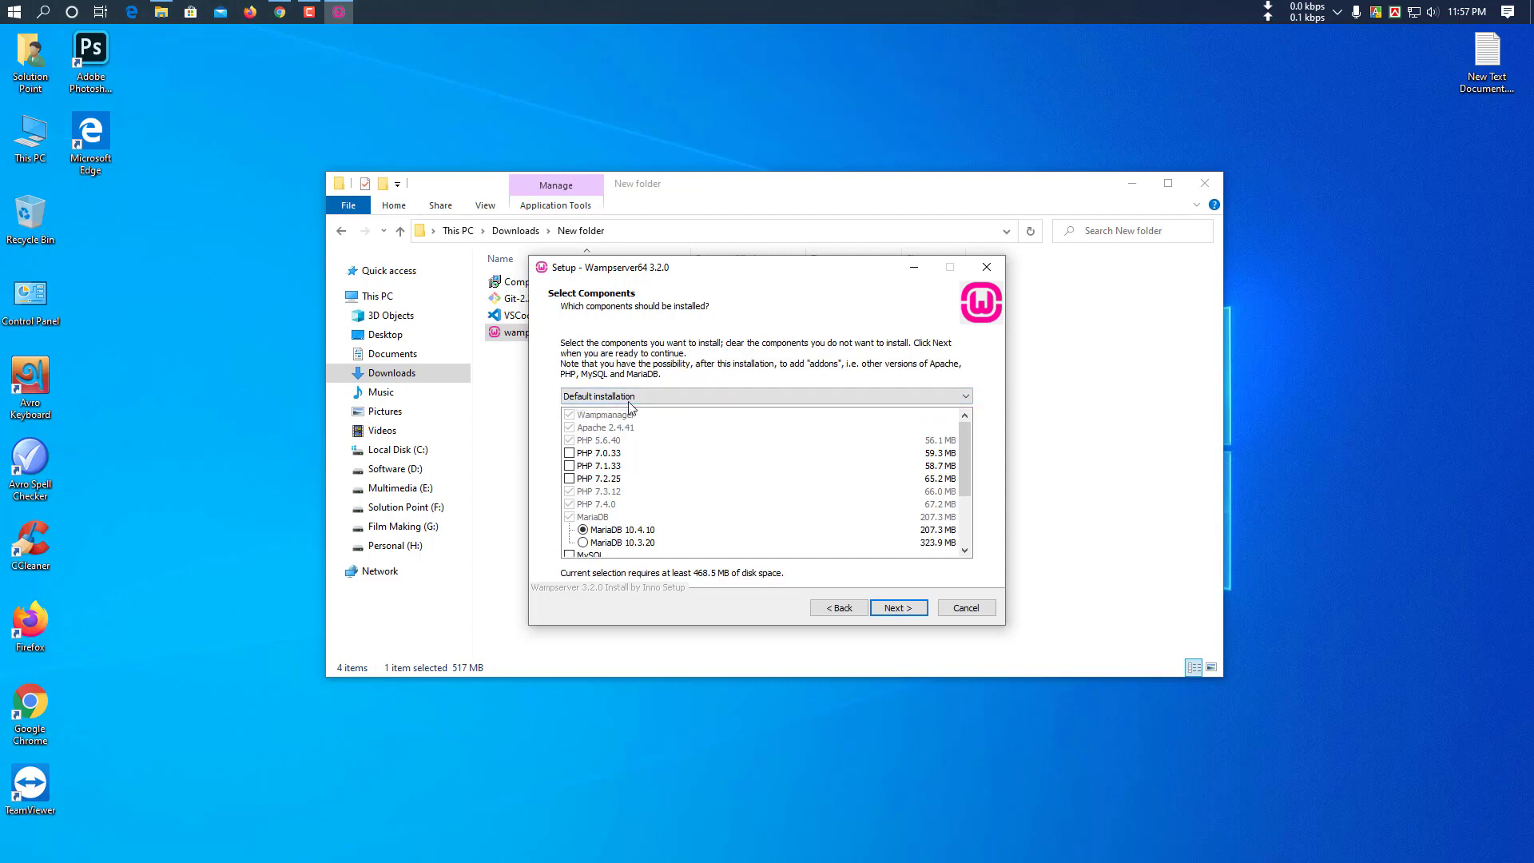
pyautogui.scroll(-4, 613, 432)
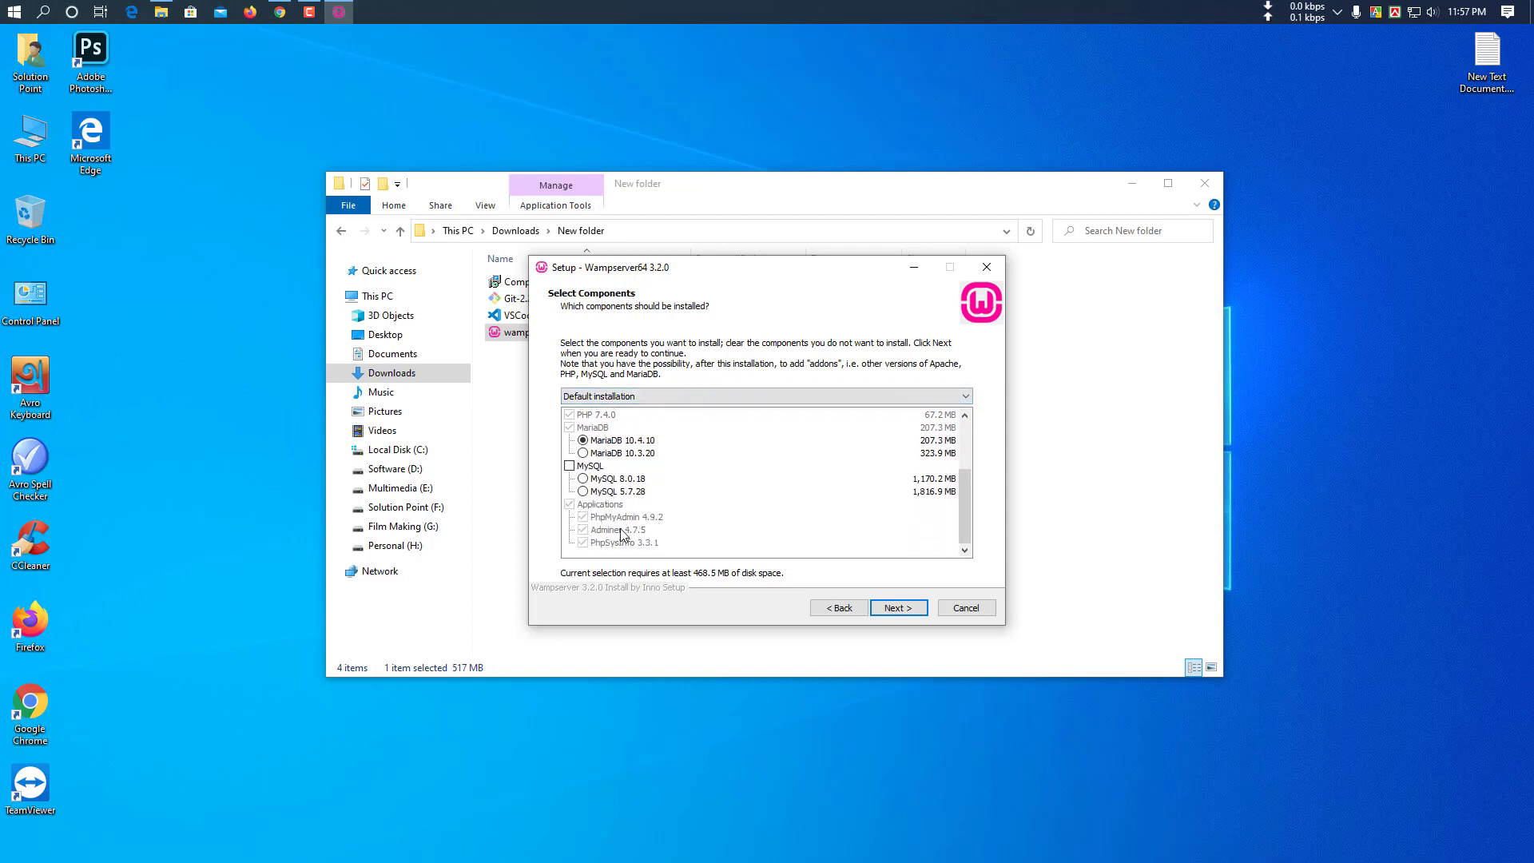
pyautogui.scroll(2, 611, 511)
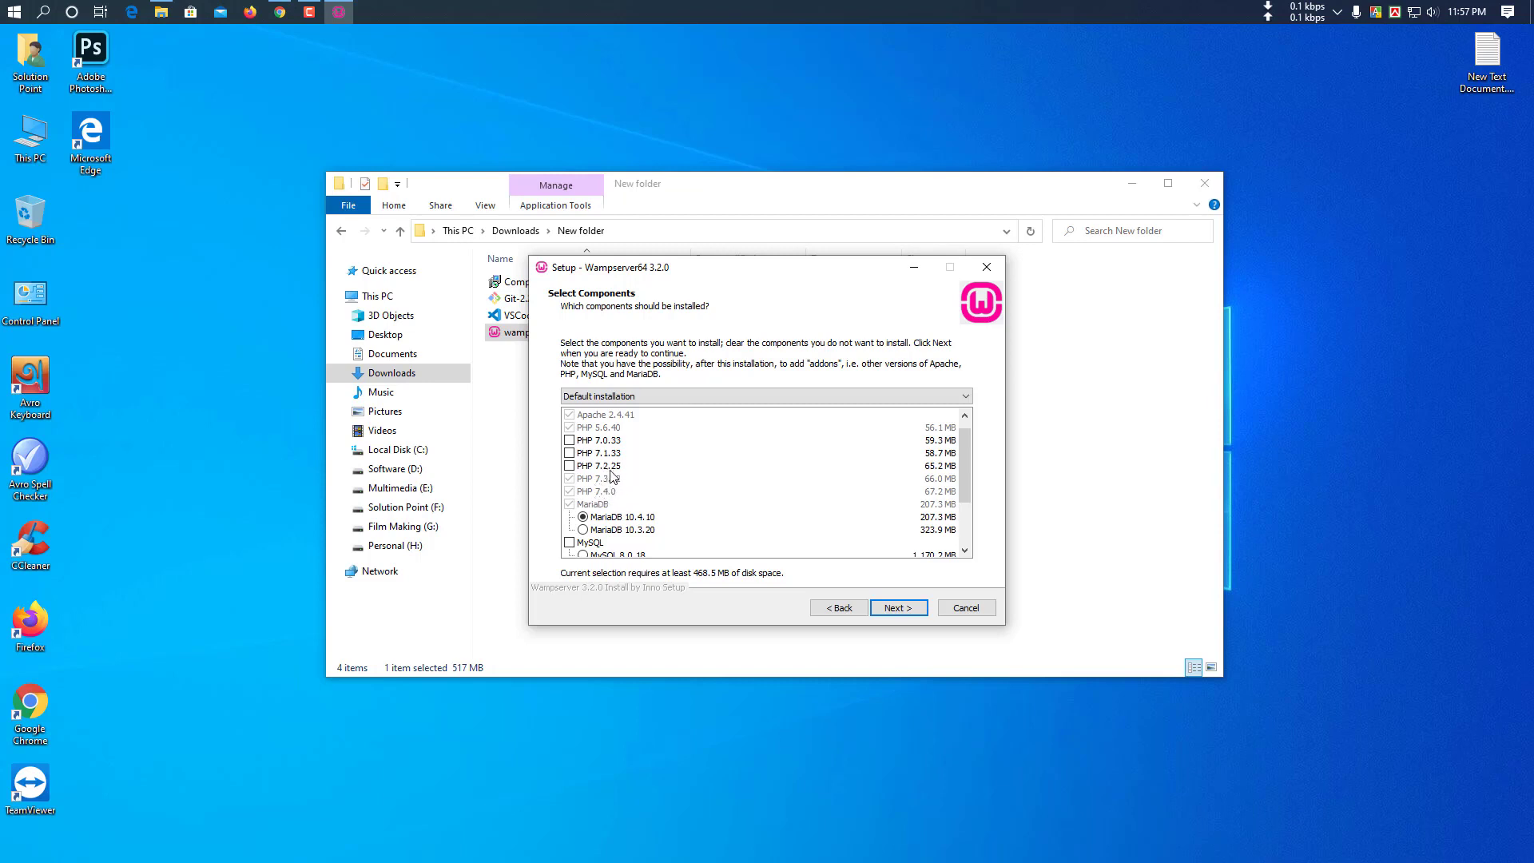
pyautogui.scroll(-2, 607, 476)
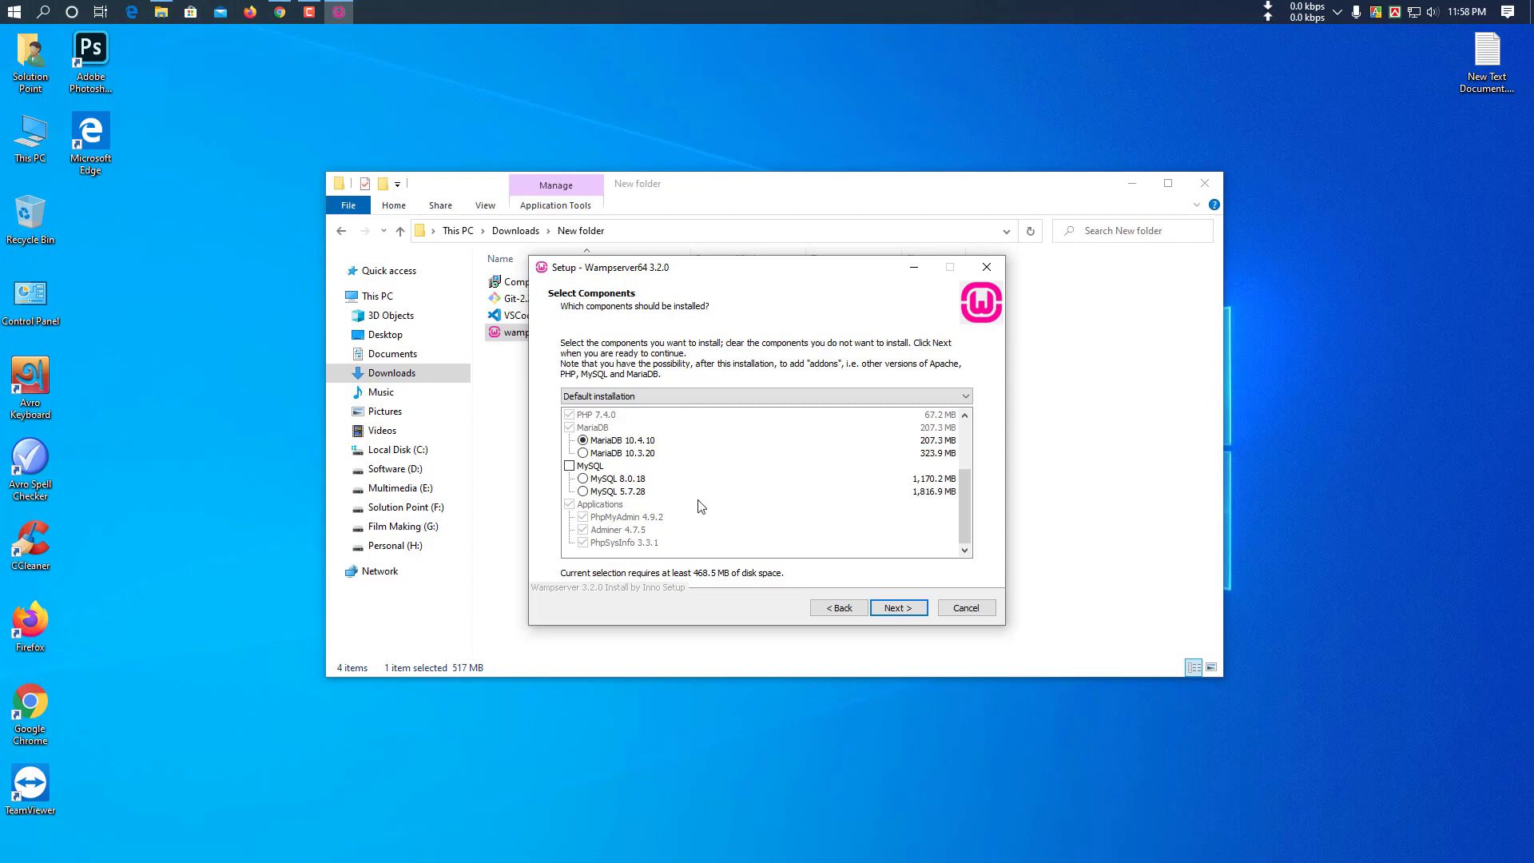
pyautogui.click(899, 608)
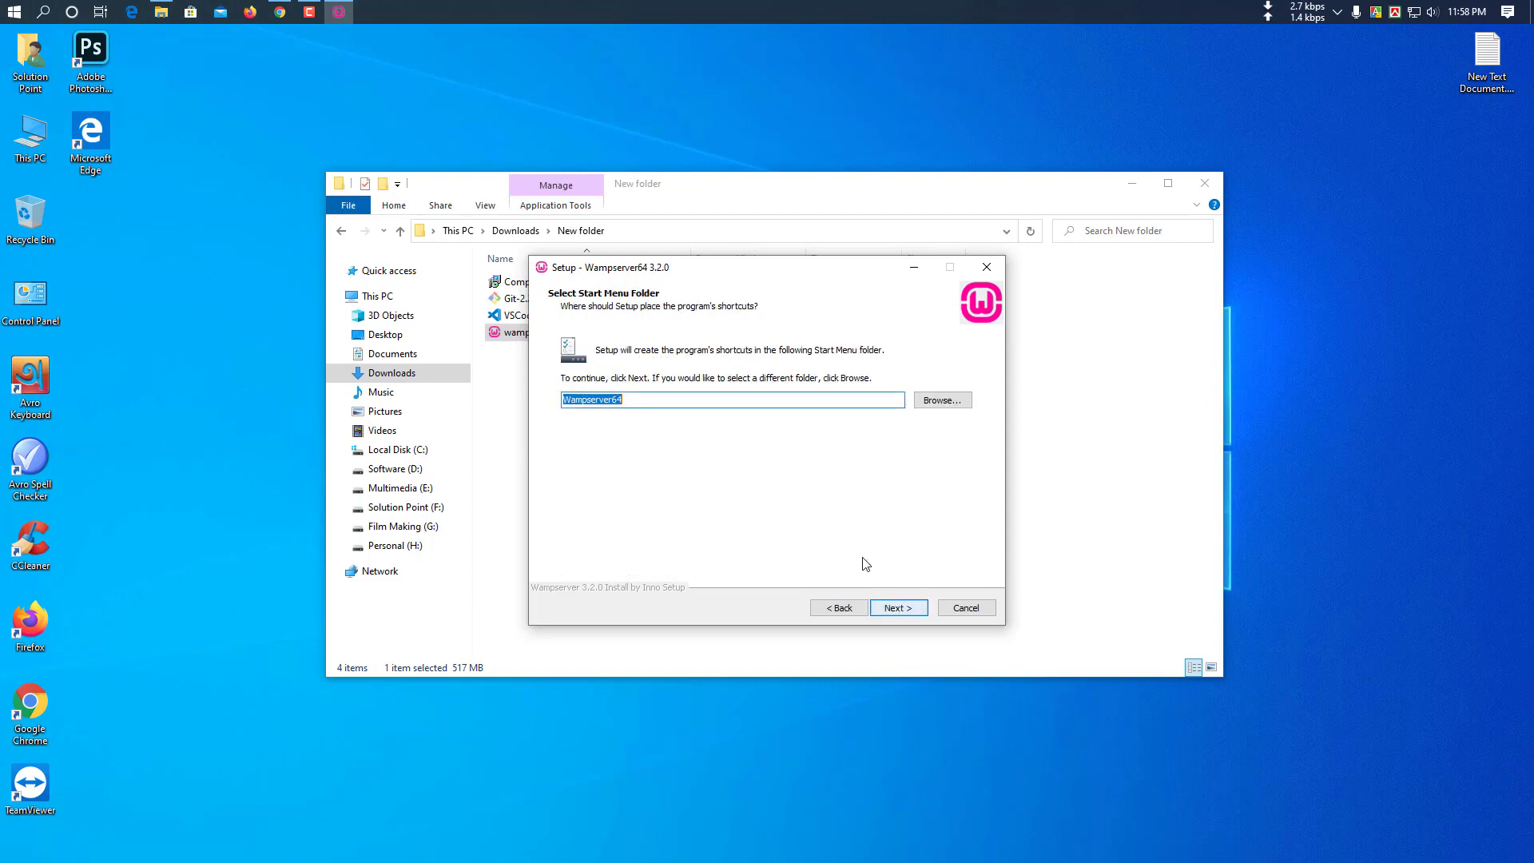
# Keep the Wampserver64 Start Menu folder, review the installation summary, and start installing WampServer
pyautogui.click(896, 610)
pyautogui.scroll(-1, 849, 537)
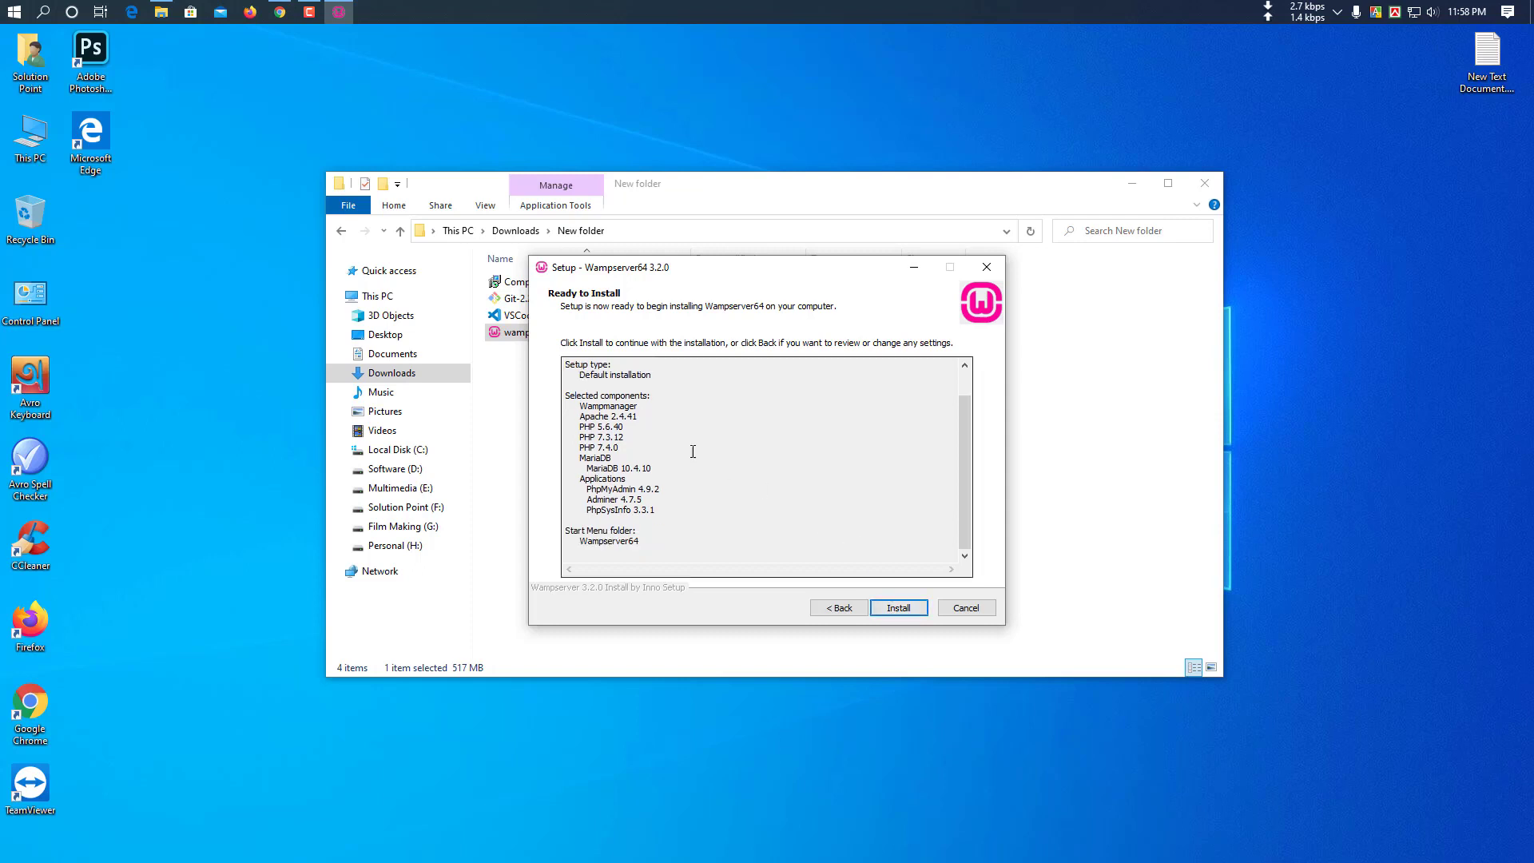
pyautogui.scroll(1, 650, 451)
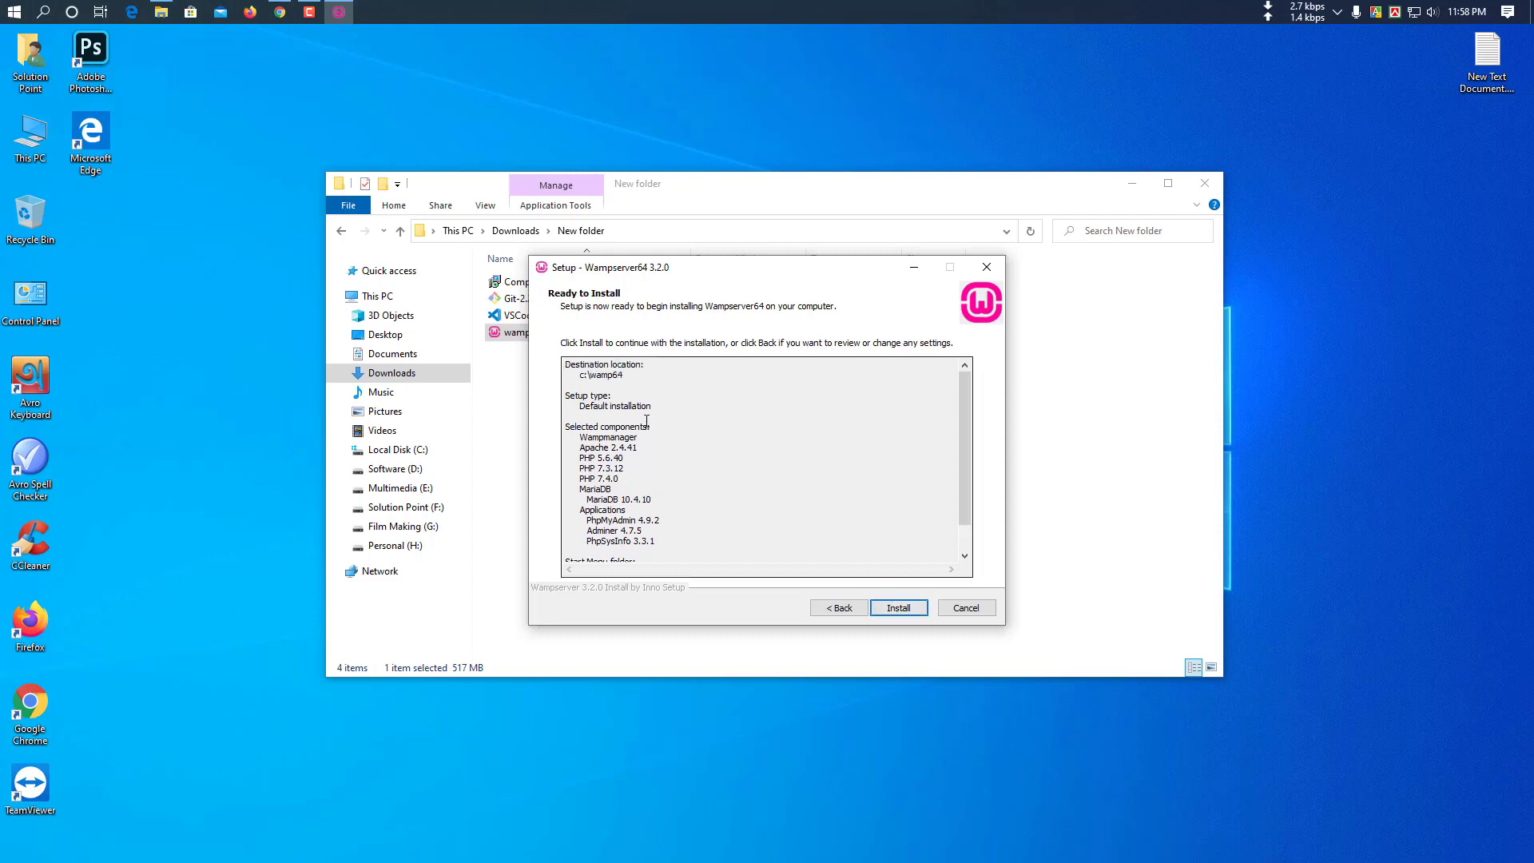
pyautogui.click(898, 609)
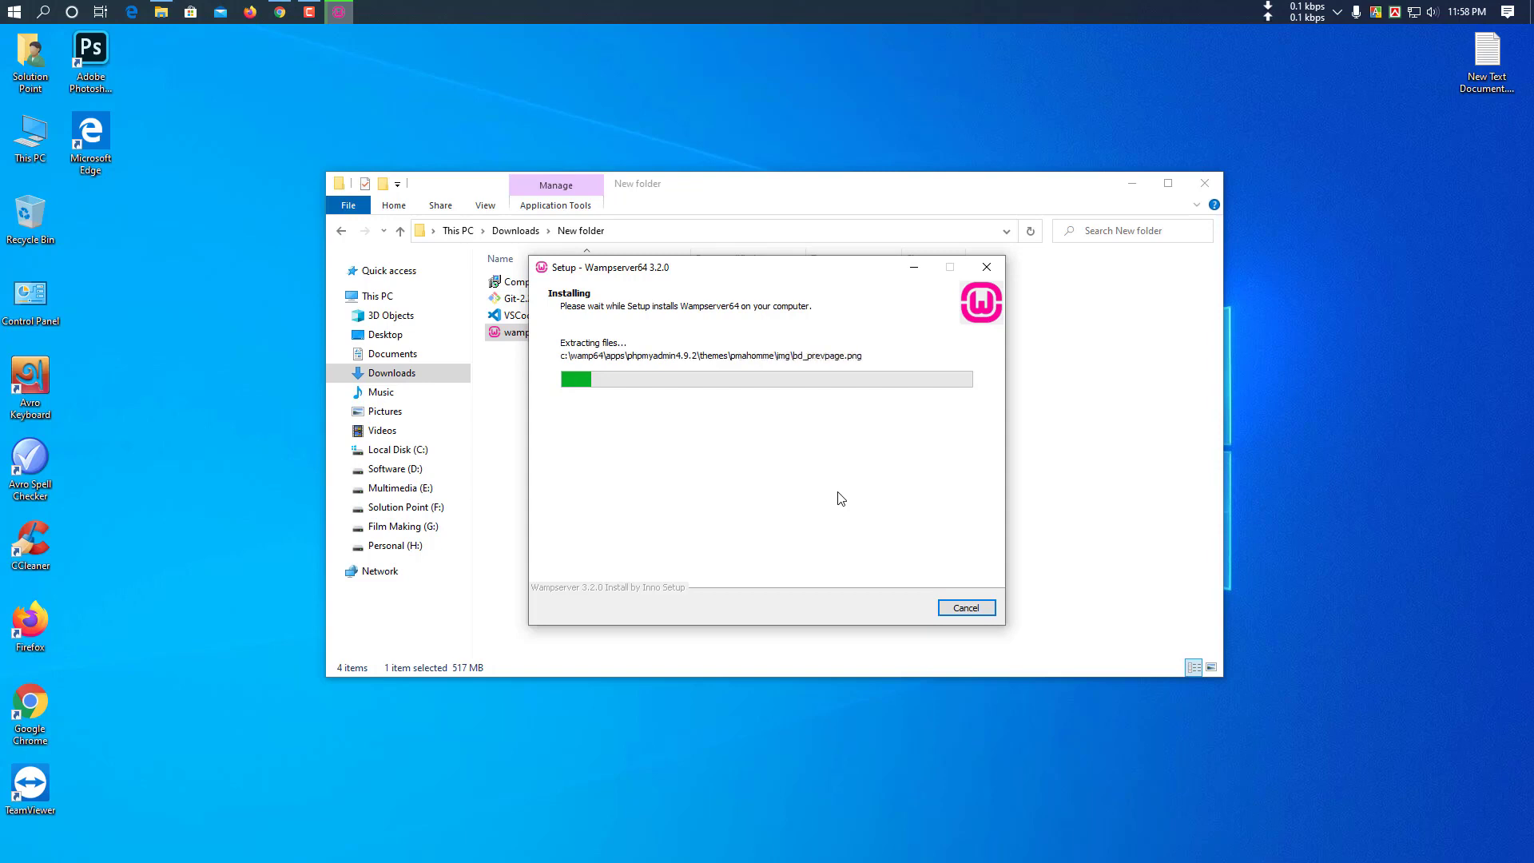
# Choose chrome.exe from Program Files (x86)\Google\Chrome\Application as WampServer's browser instead of Internet Explorer
pyautogui.click(1130, 184)
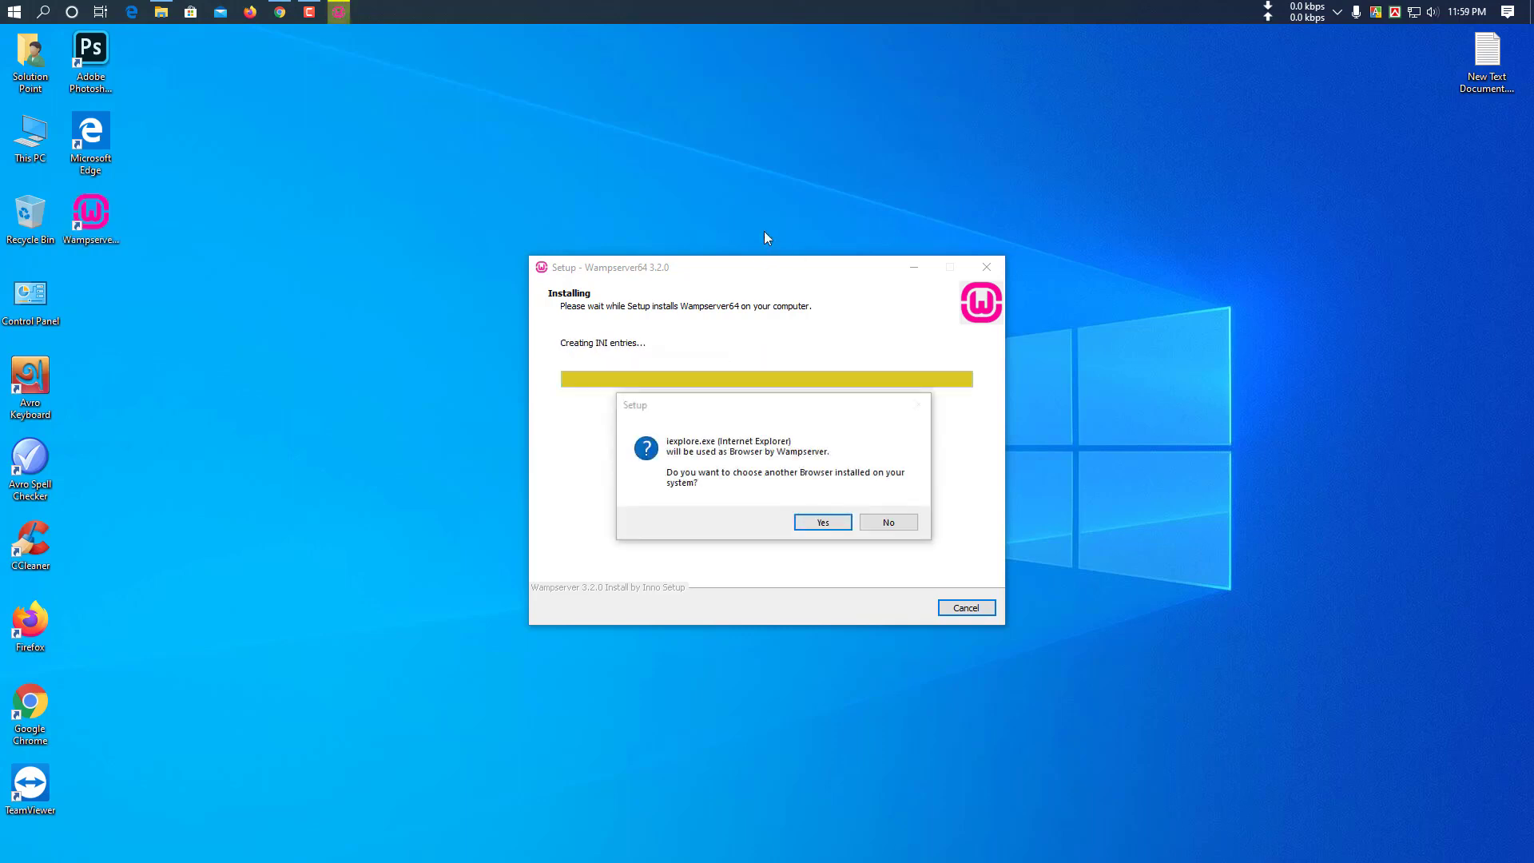
pyautogui.click(822, 522)
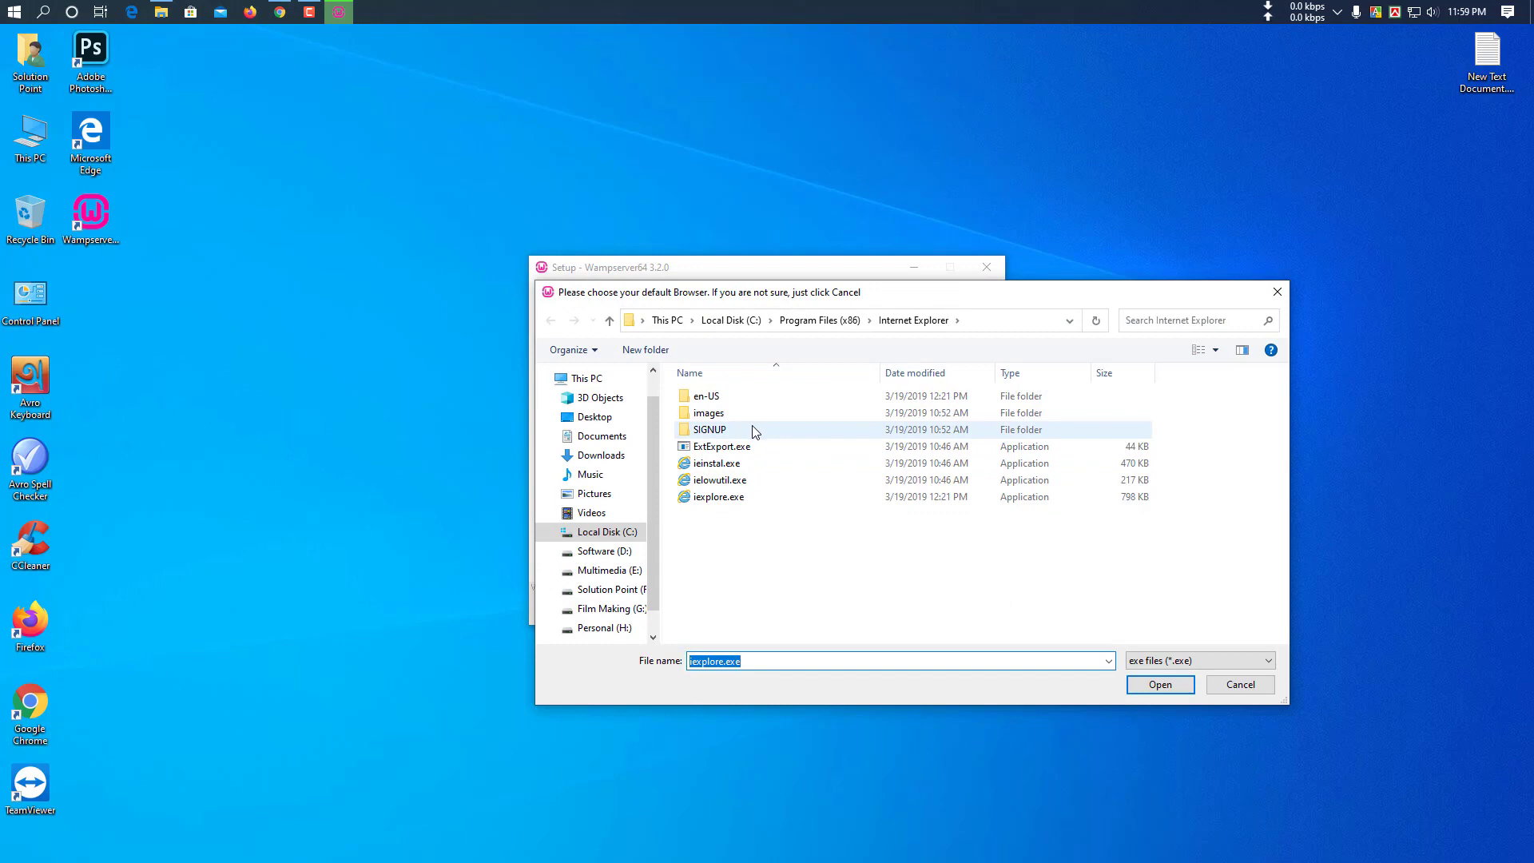
pyautogui.click(626, 532)
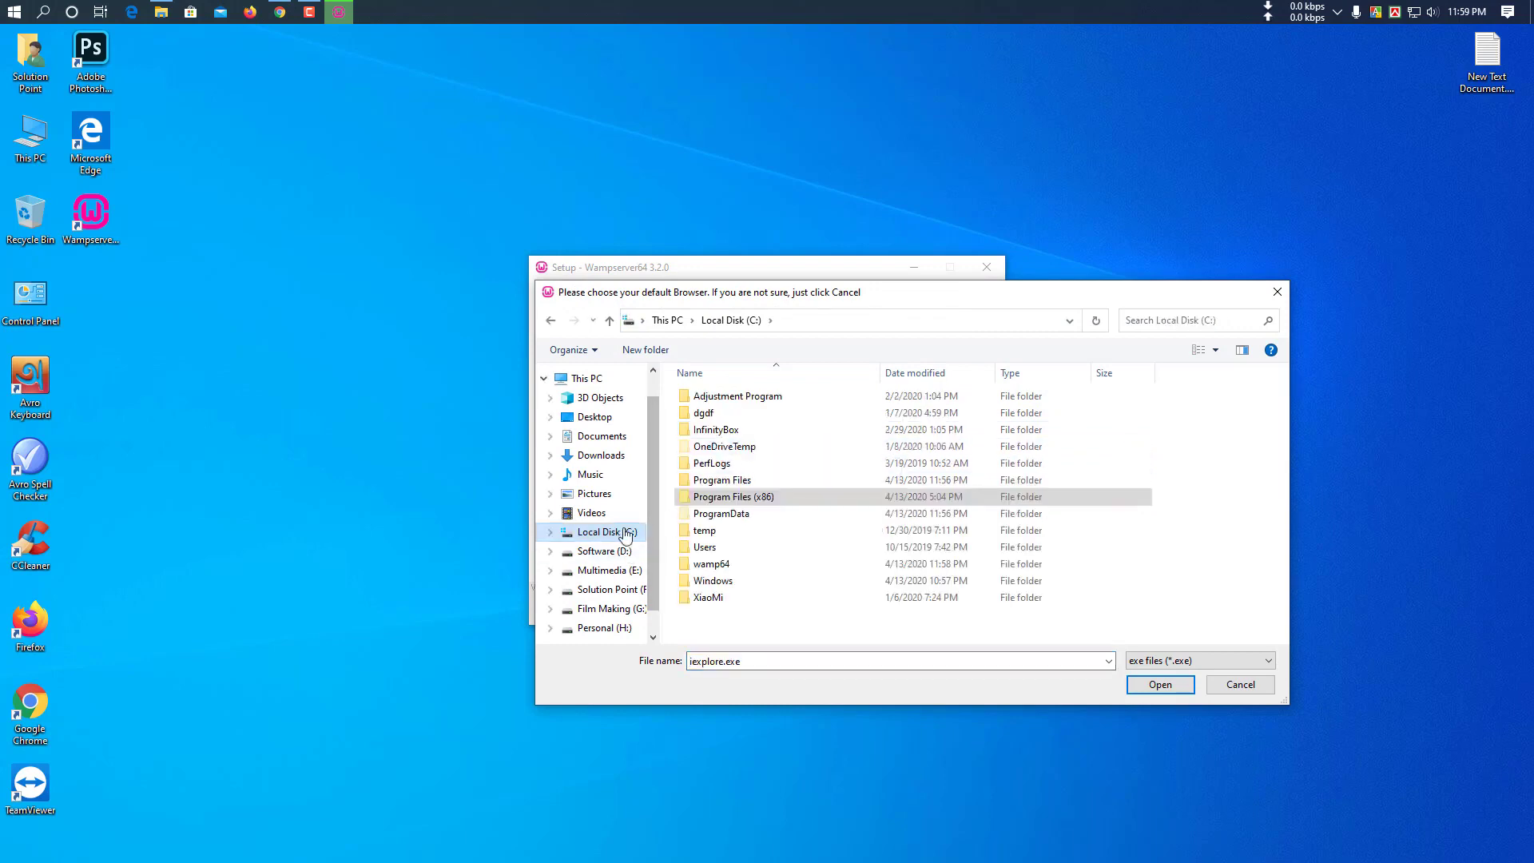
pyautogui.click(759, 498)
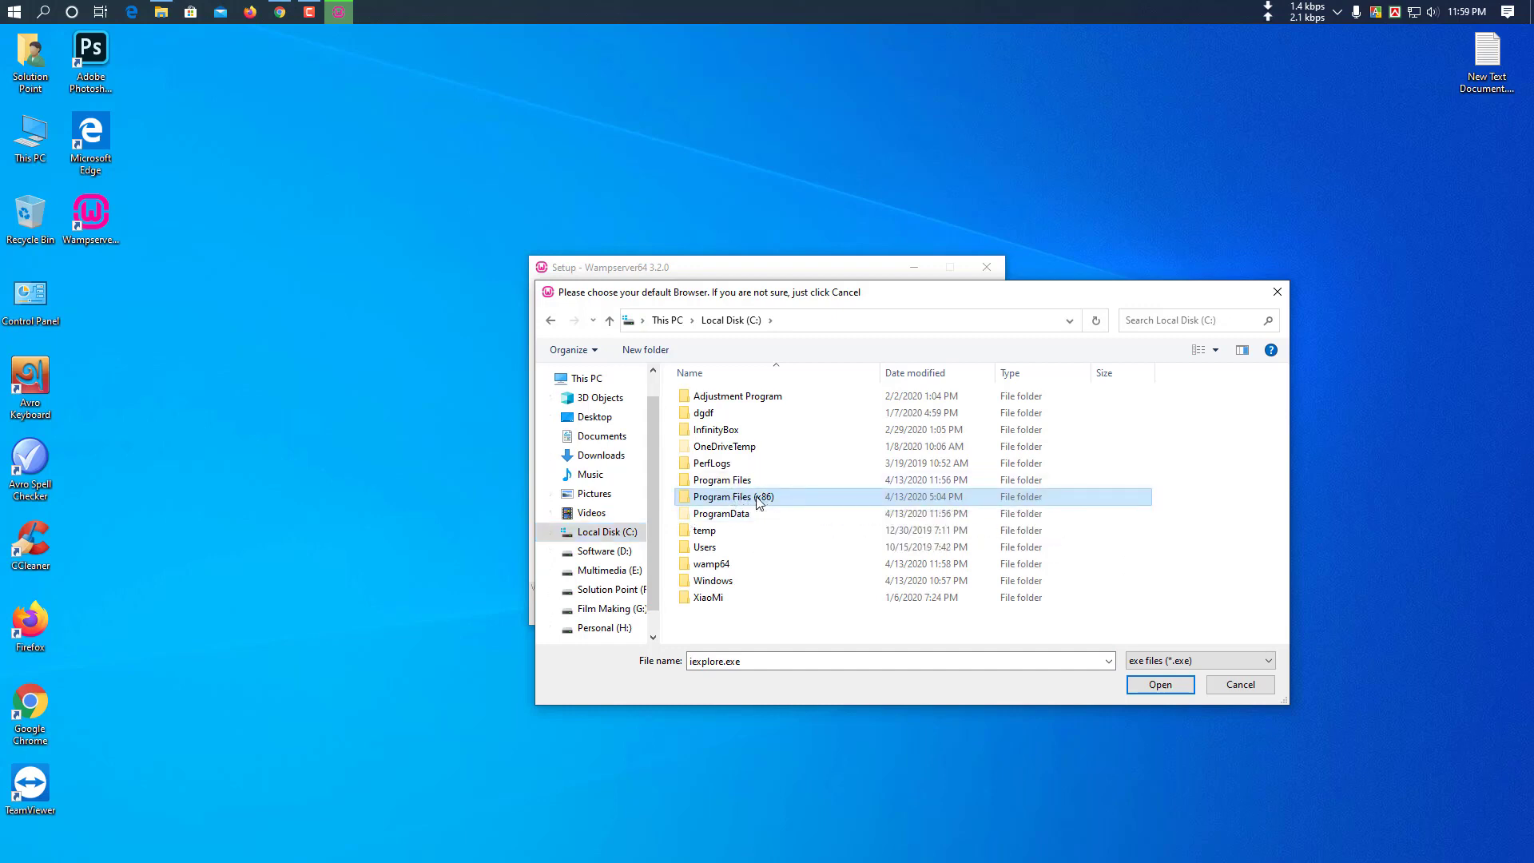
pyautogui.doubleClick(755, 498)
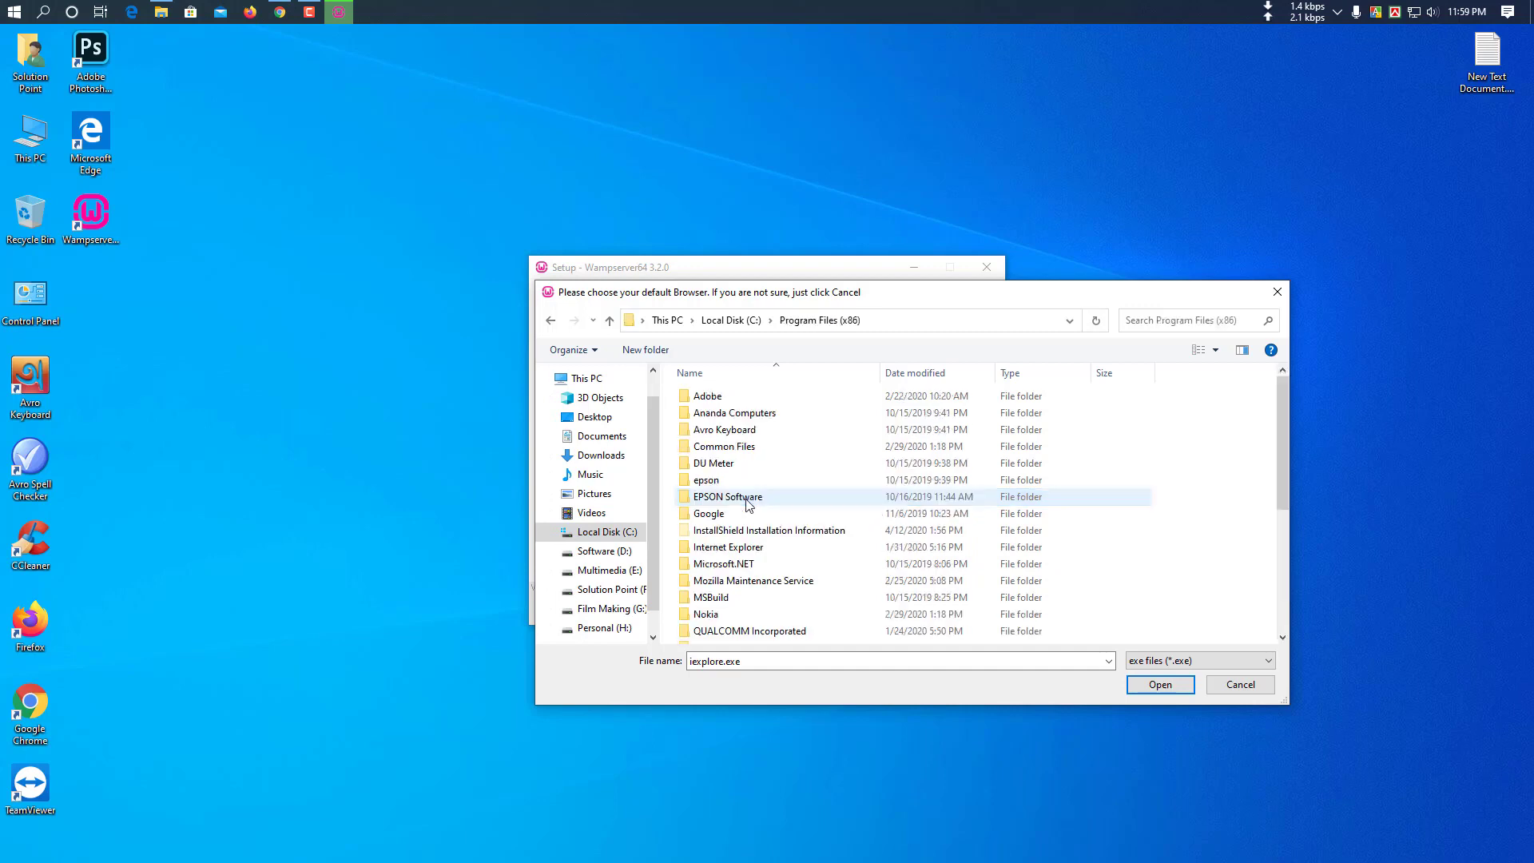
pyautogui.doubleClick(739, 514)
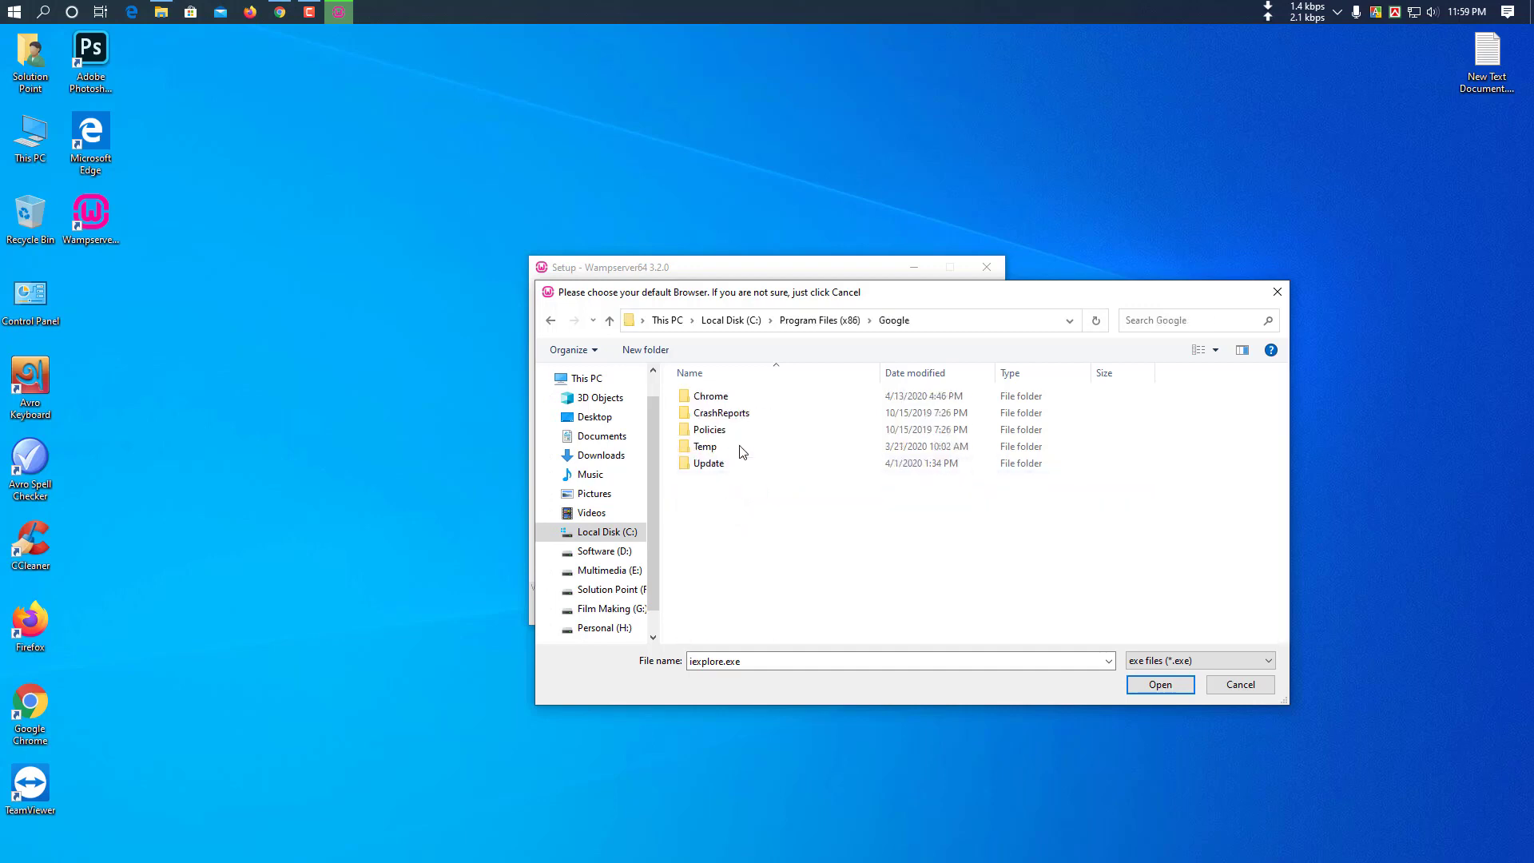
pyautogui.doubleClick(738, 397)
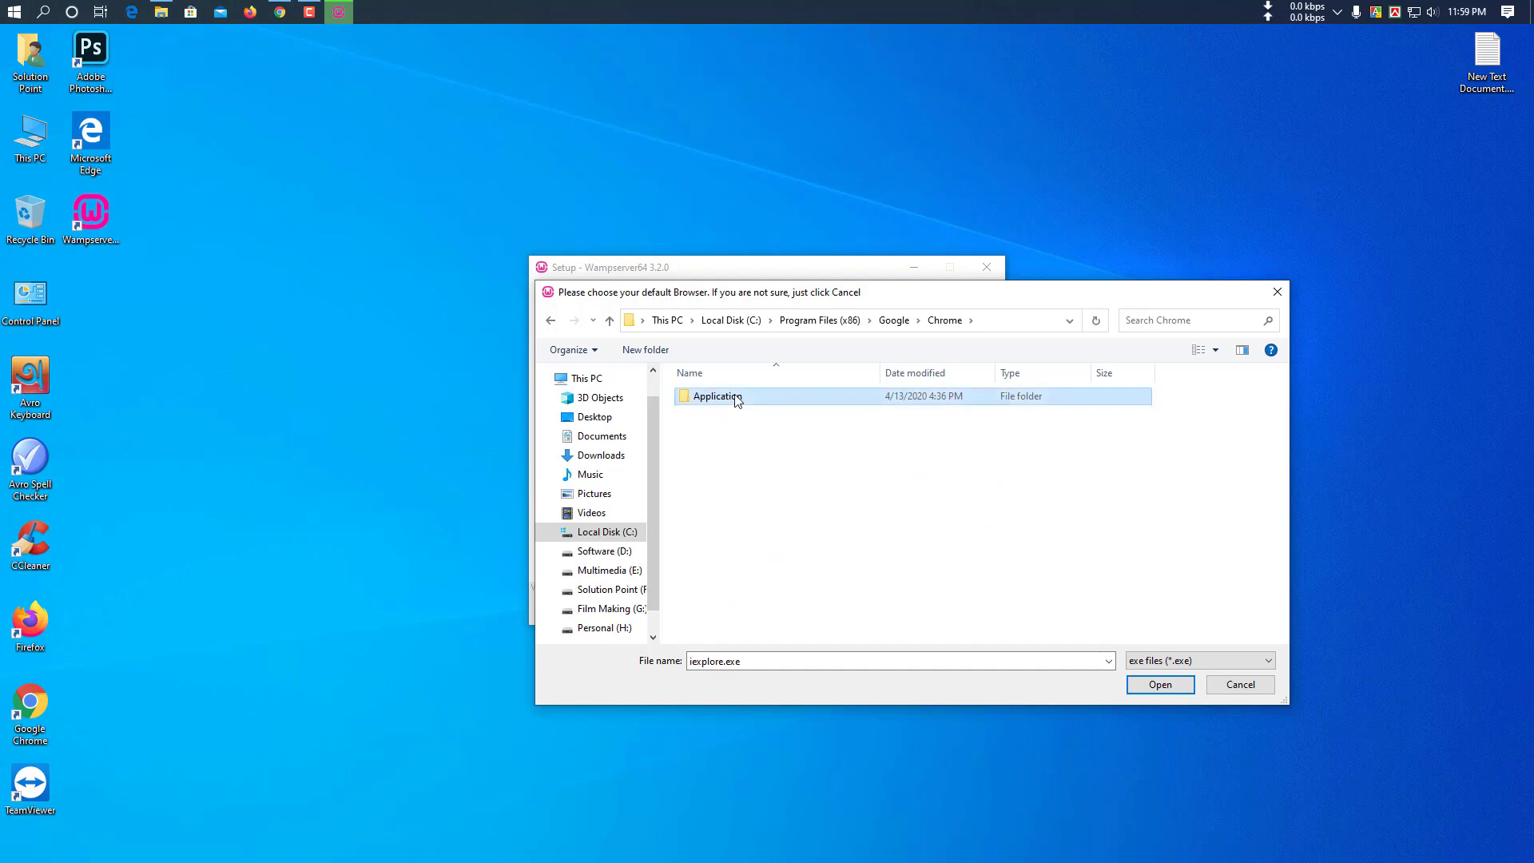
pyautogui.doubleClick(738, 400)
pyautogui.click(732, 448)
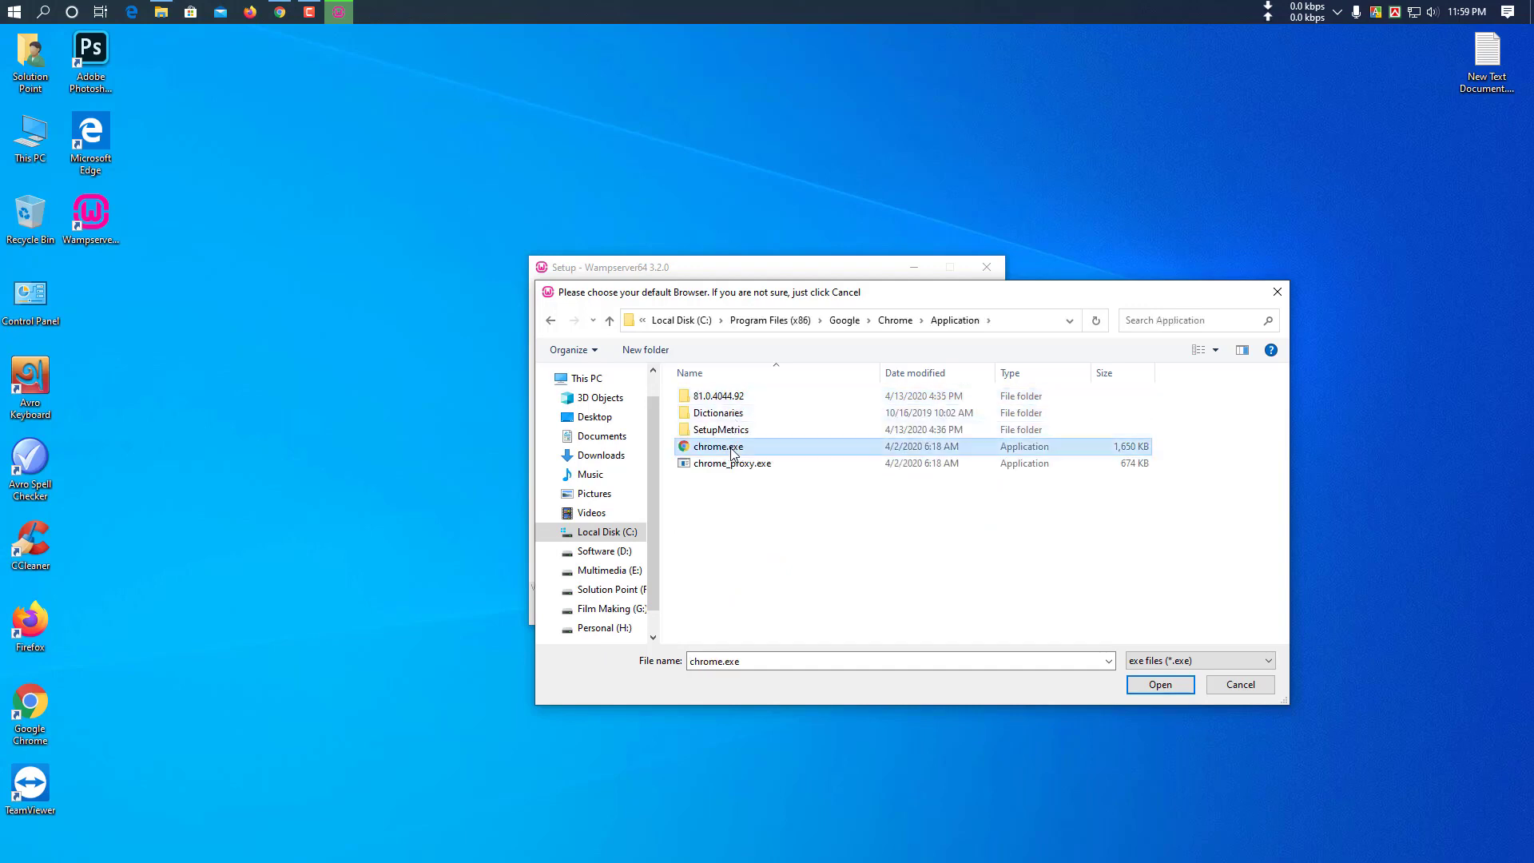
pyautogui.click(1160, 690)
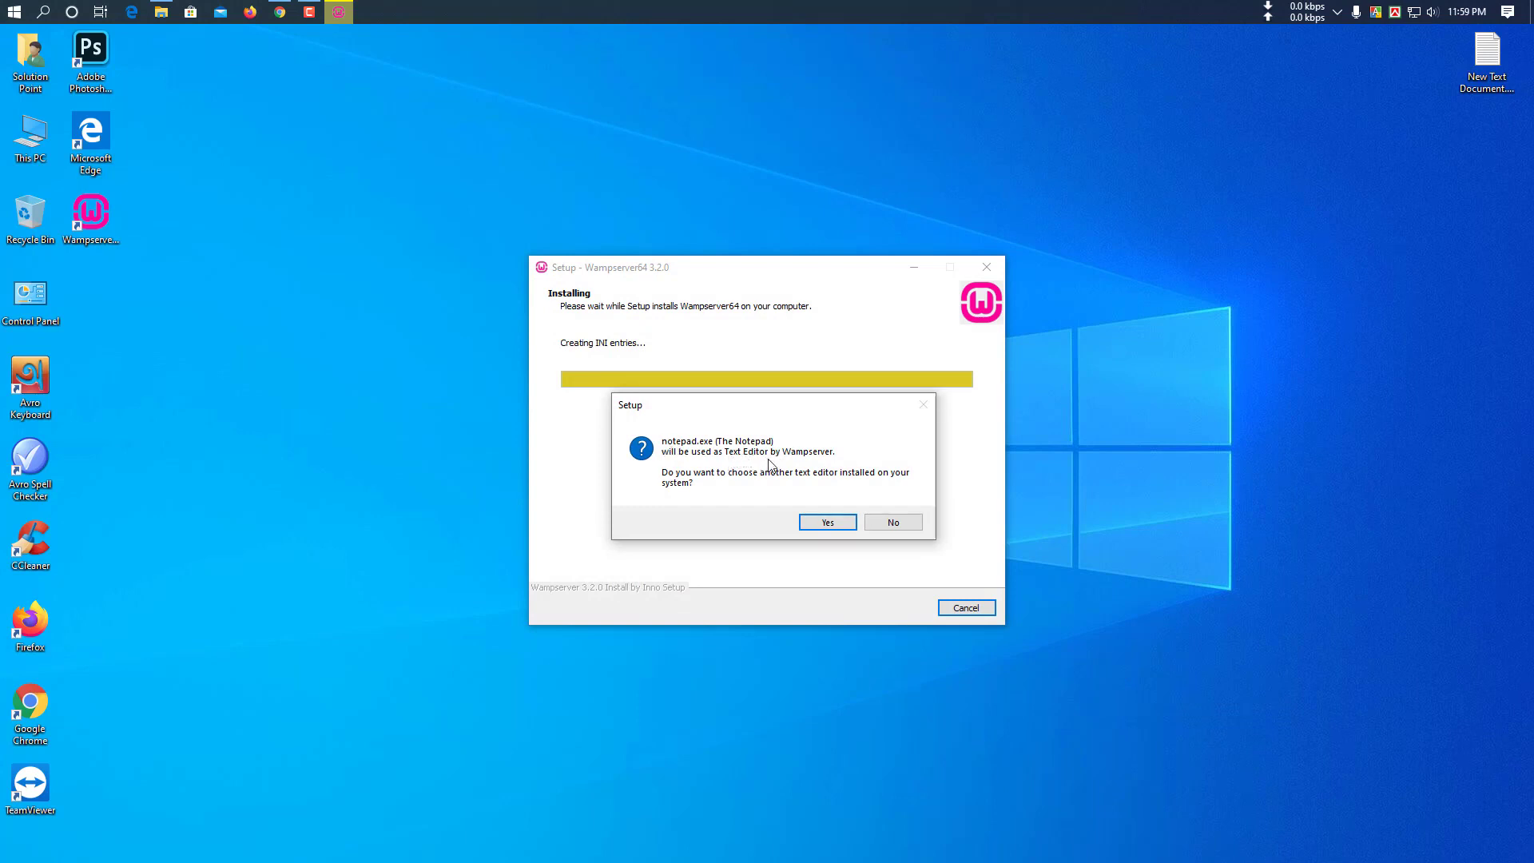
# Opt to choose a text editor other than Notepad for WampServer
pyautogui.click(829, 525)
pyautogui.scroll(-20, 811, 489)
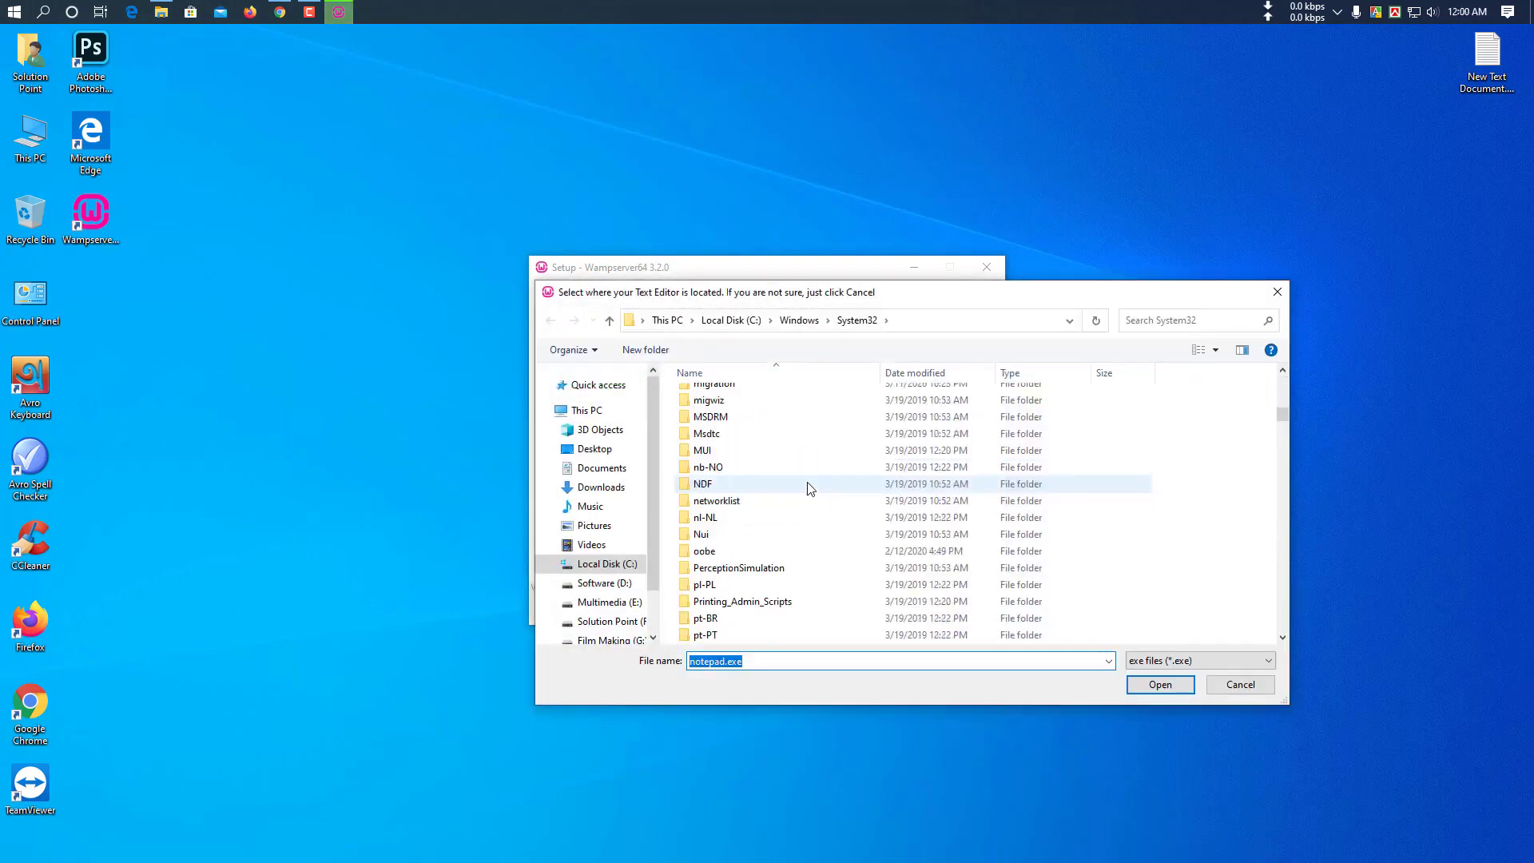
pyautogui.scroll(20, 811, 489)
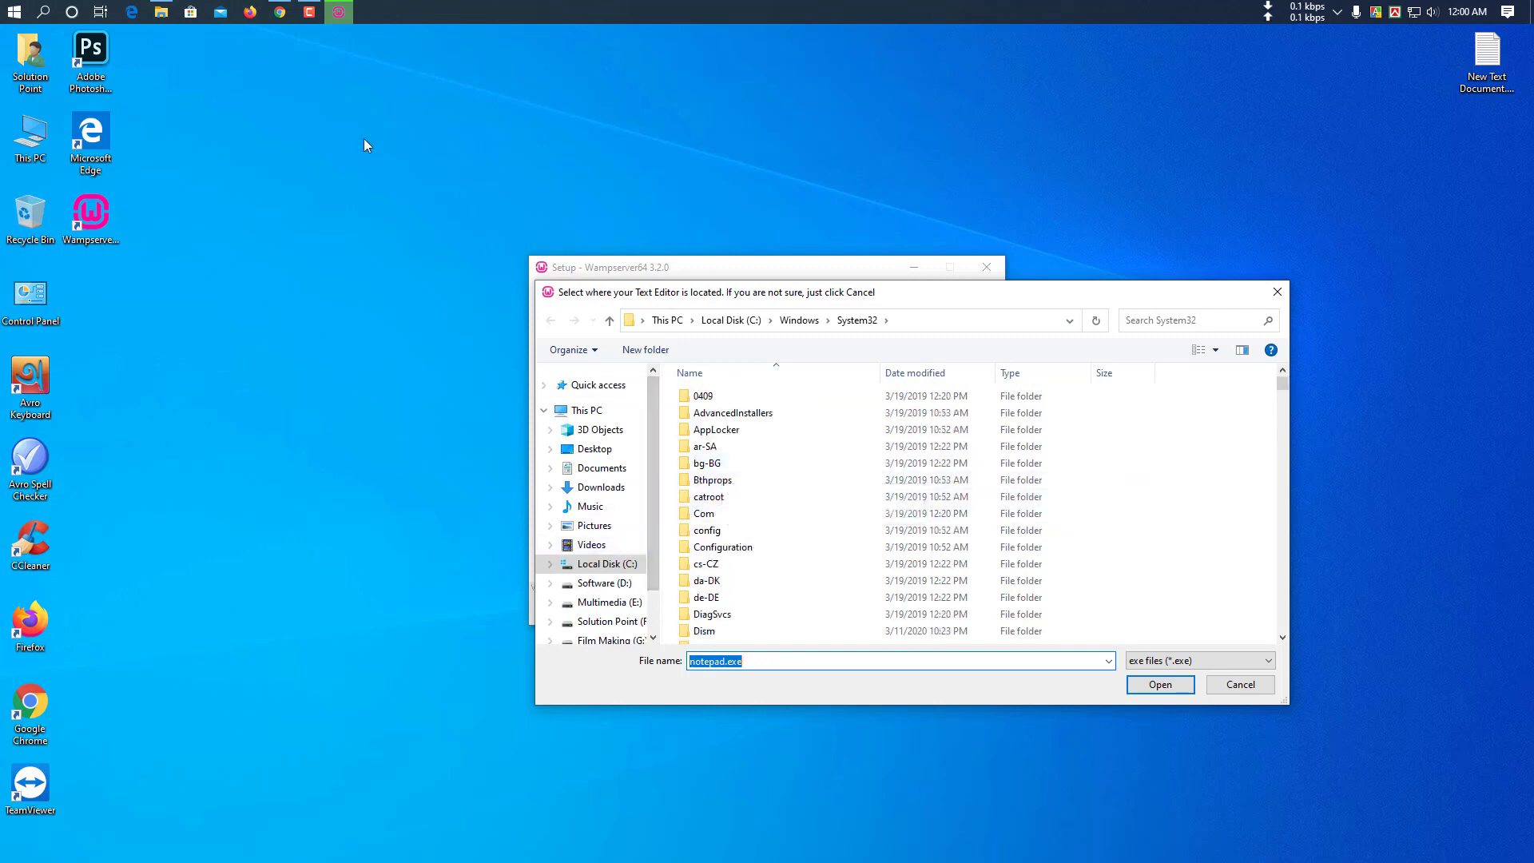
# Find Visual Studio Code among the installed programs and open the file location of its Start Menu shortcut
pyautogui.click(15, 11)
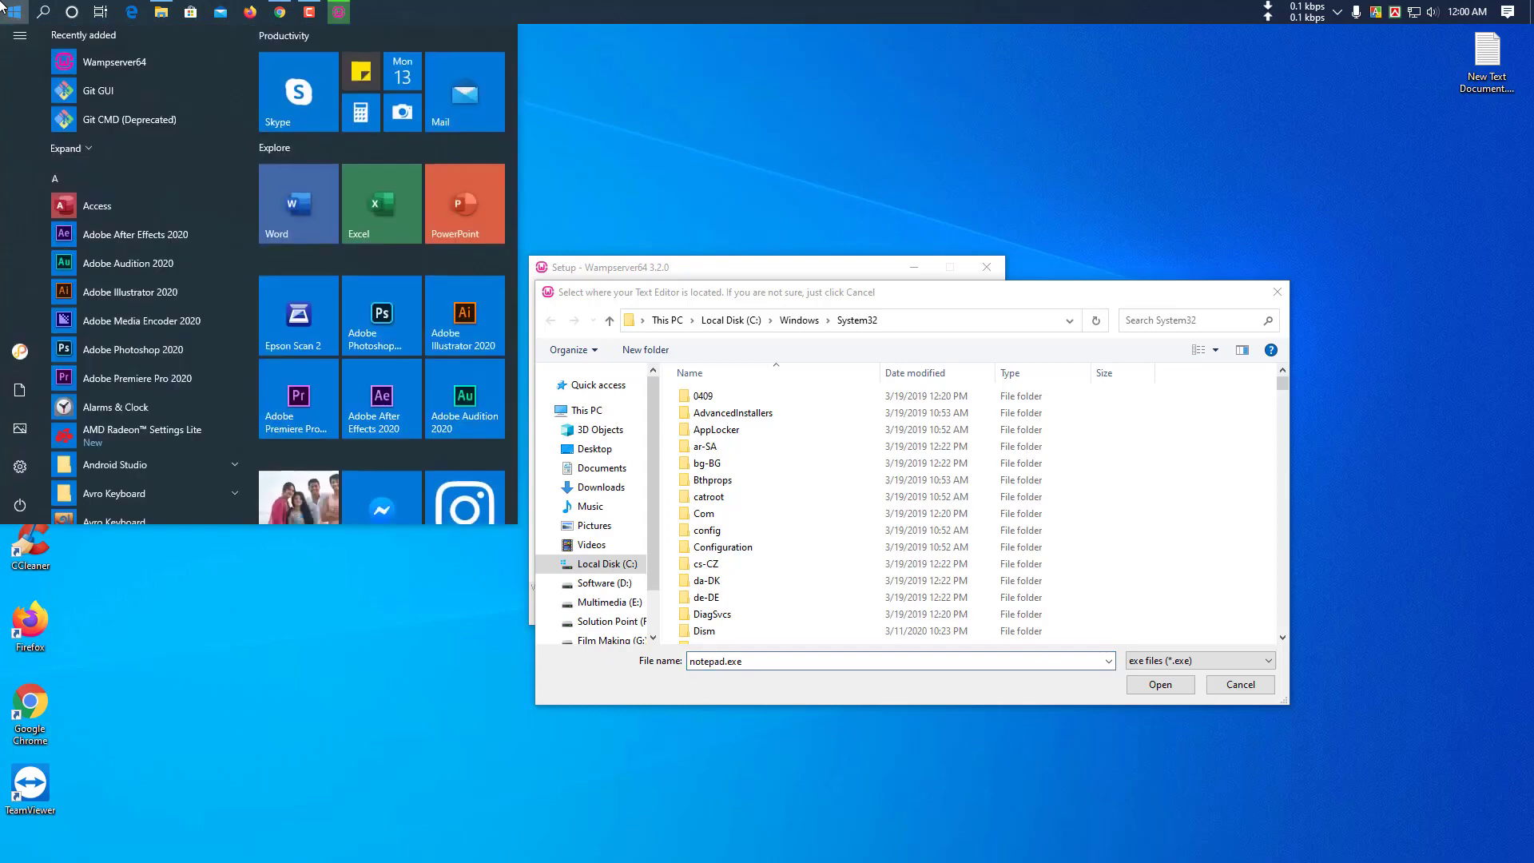
pyautogui.click(112, 158)
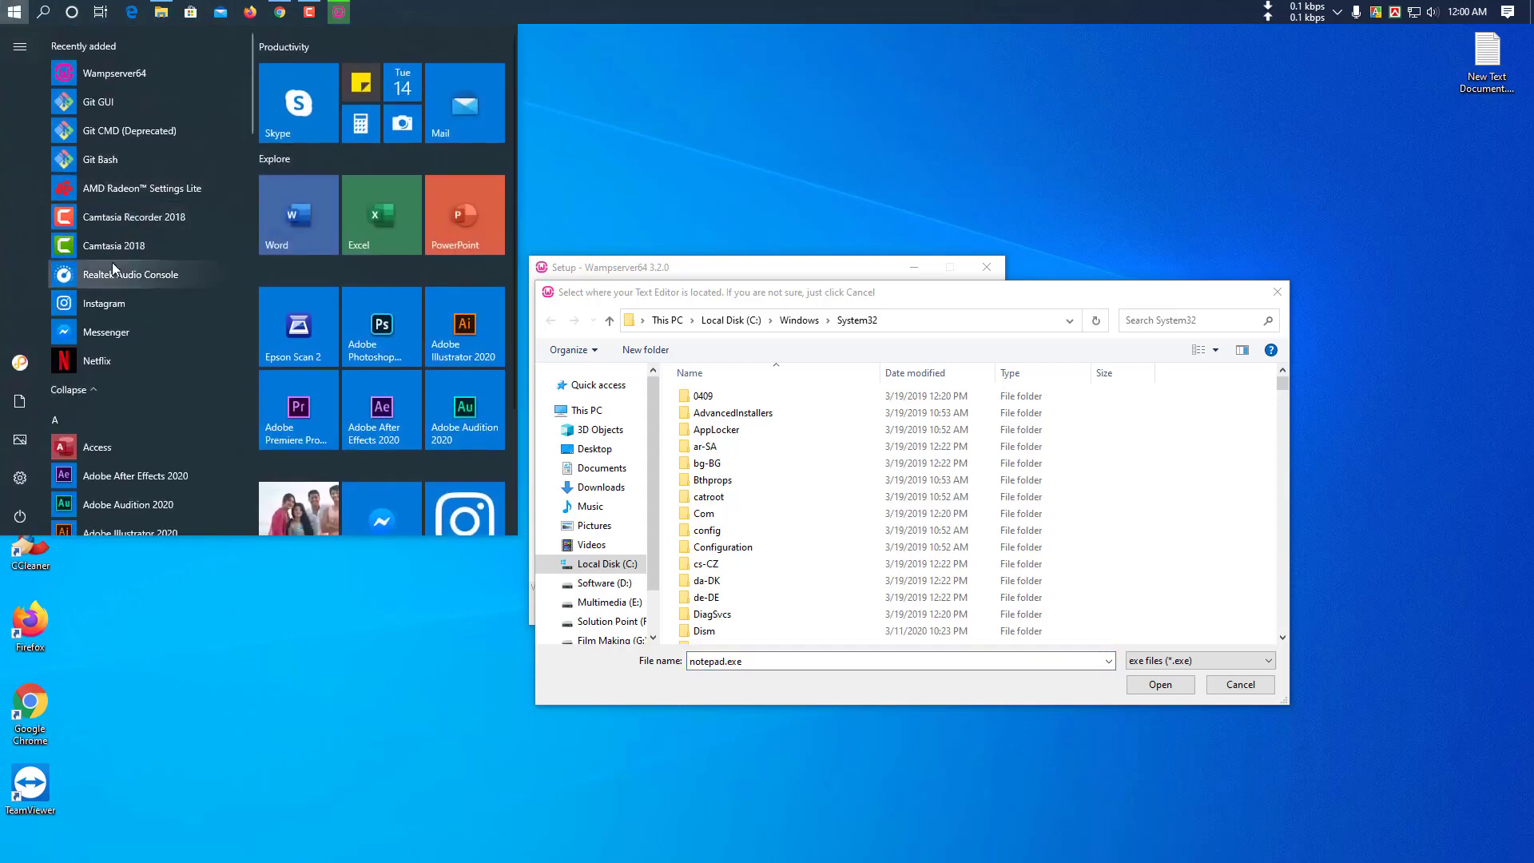
pyautogui.scroll(-5, 113, 266)
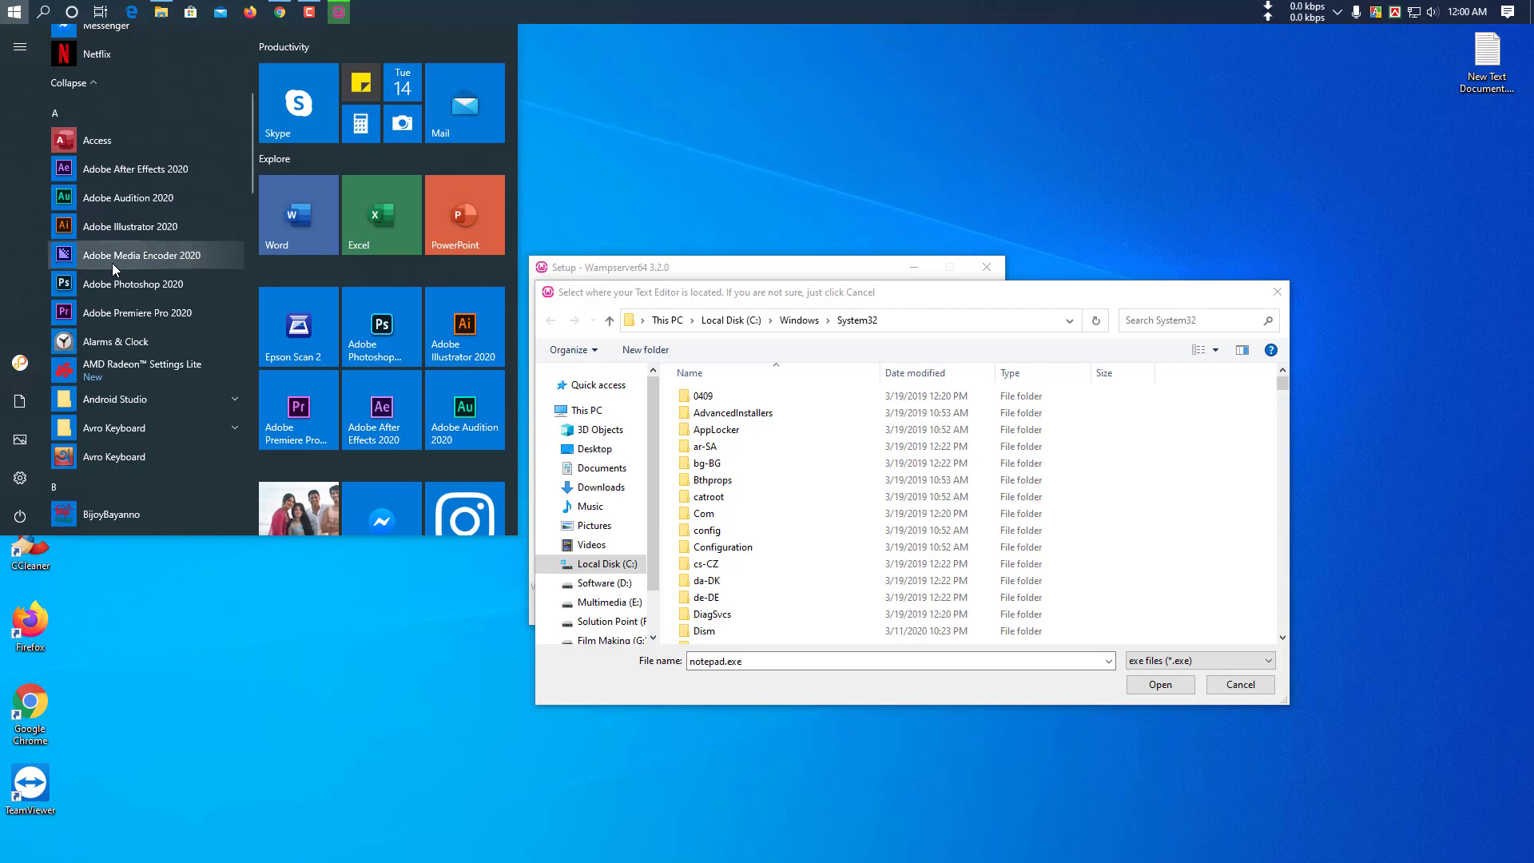
pyautogui.scroll(-5, 113, 266)
pyautogui.scroll(-10, 112, 267)
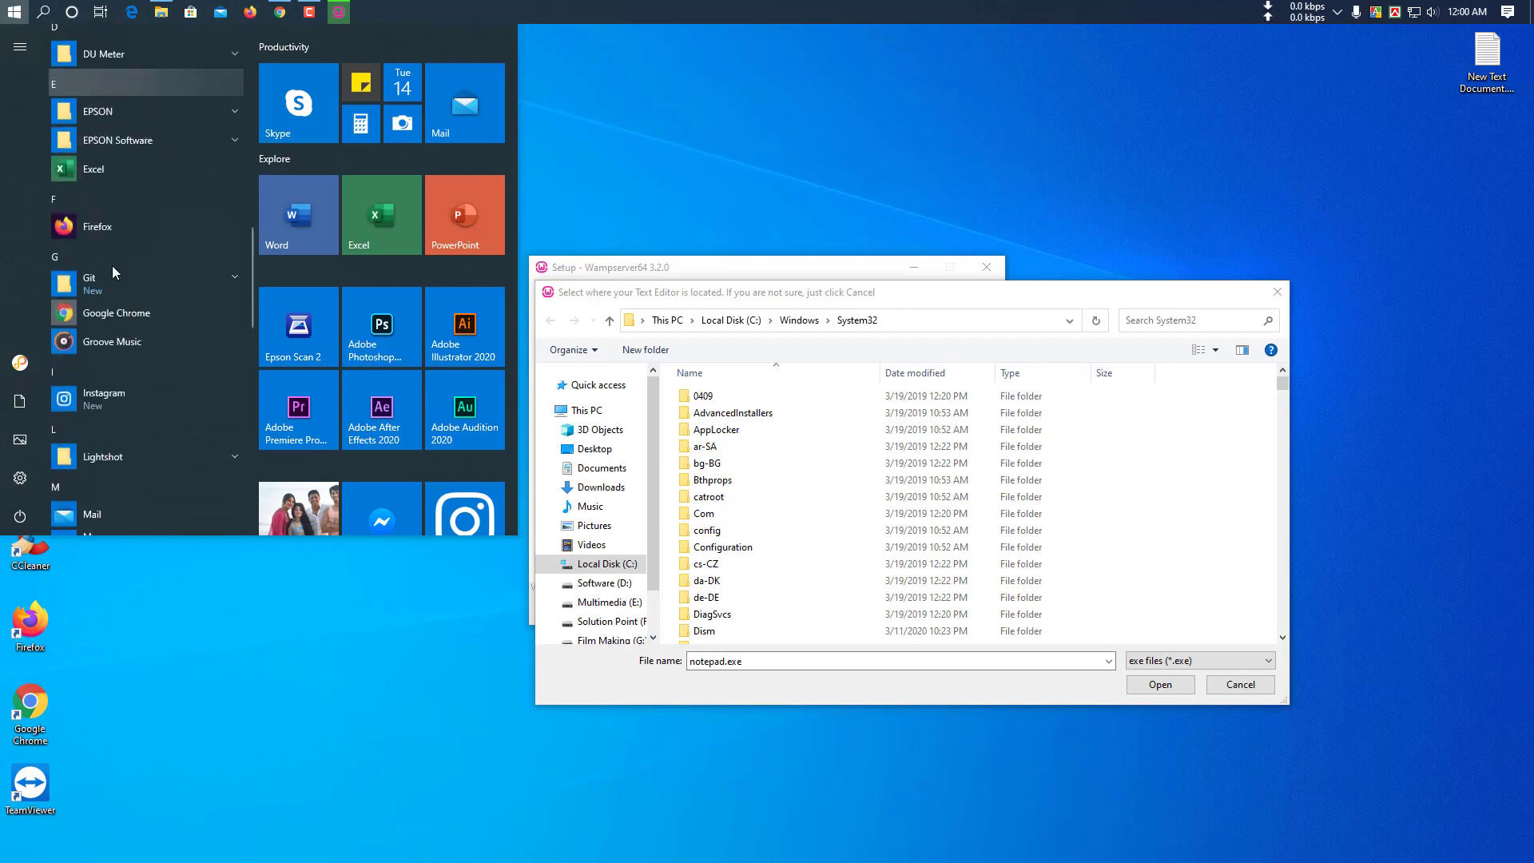
pyautogui.scroll(-5, 112, 266)
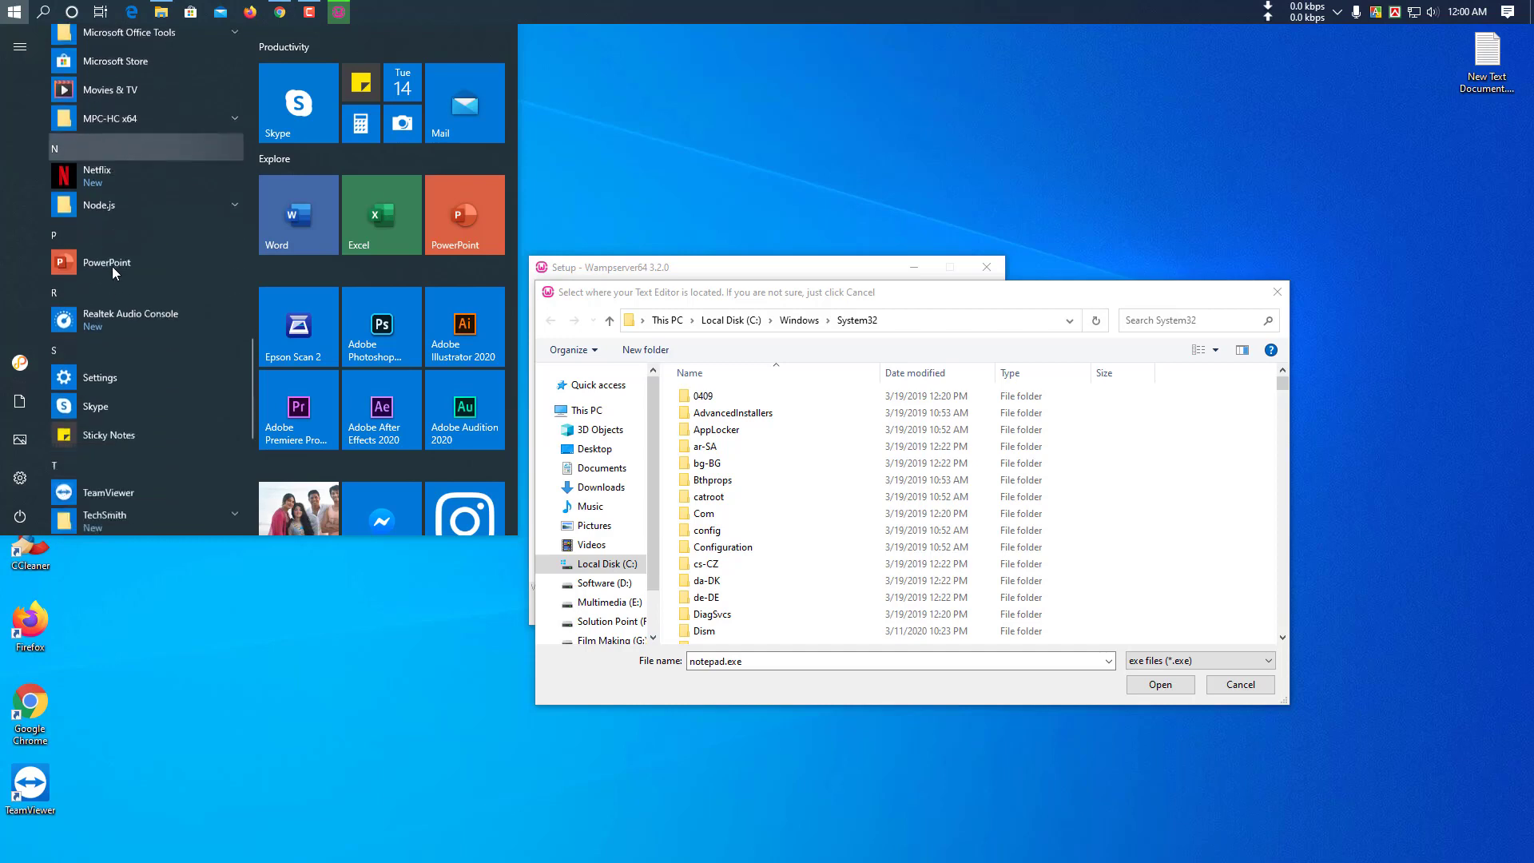
pyautogui.scroll(-1, 112, 266)
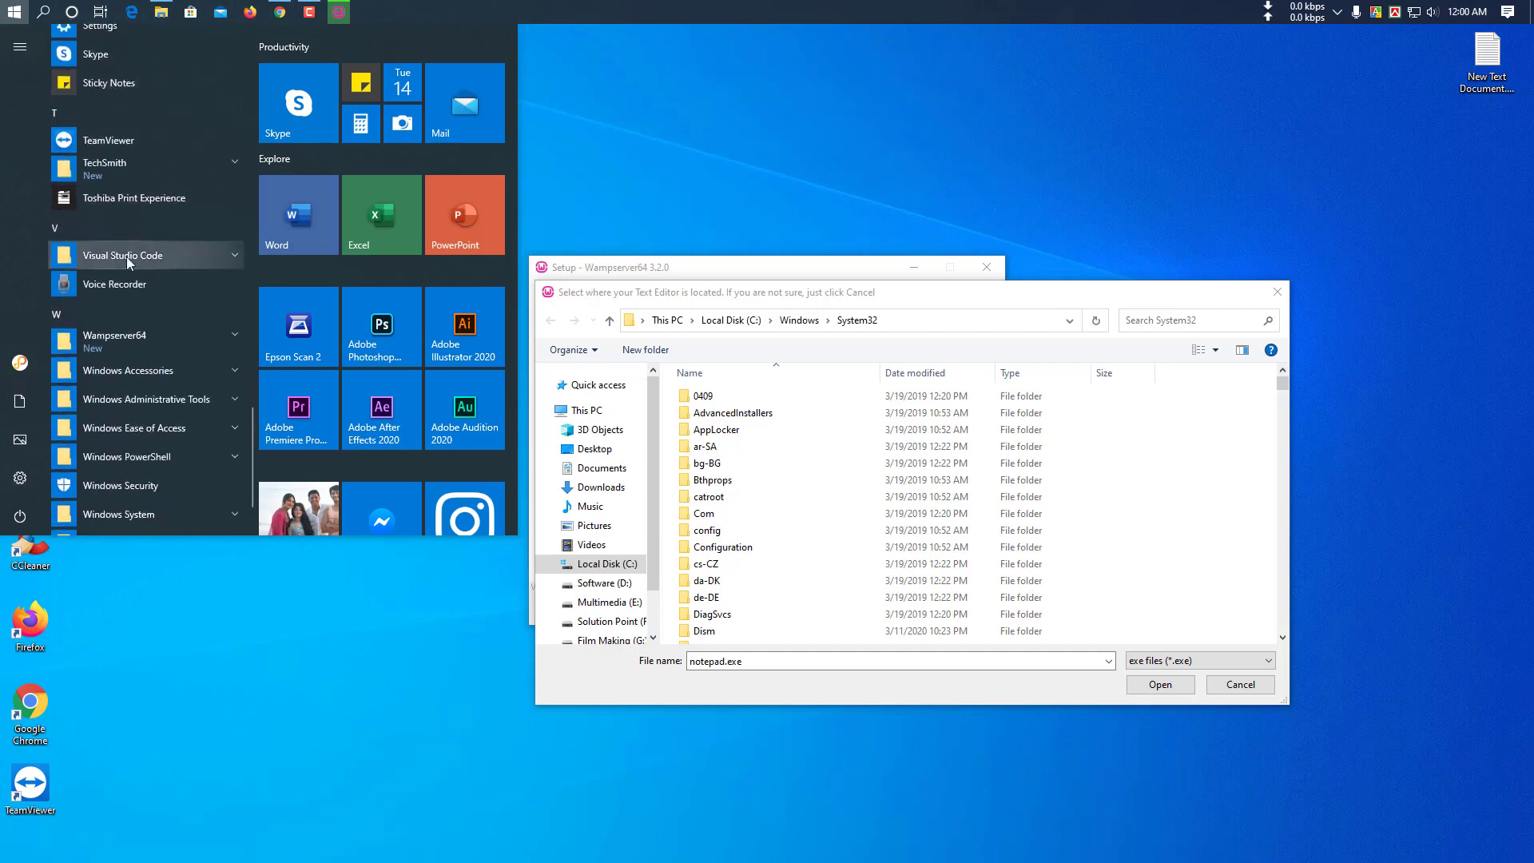
pyautogui.click(127, 256)
pyautogui.rightClick(121, 284)
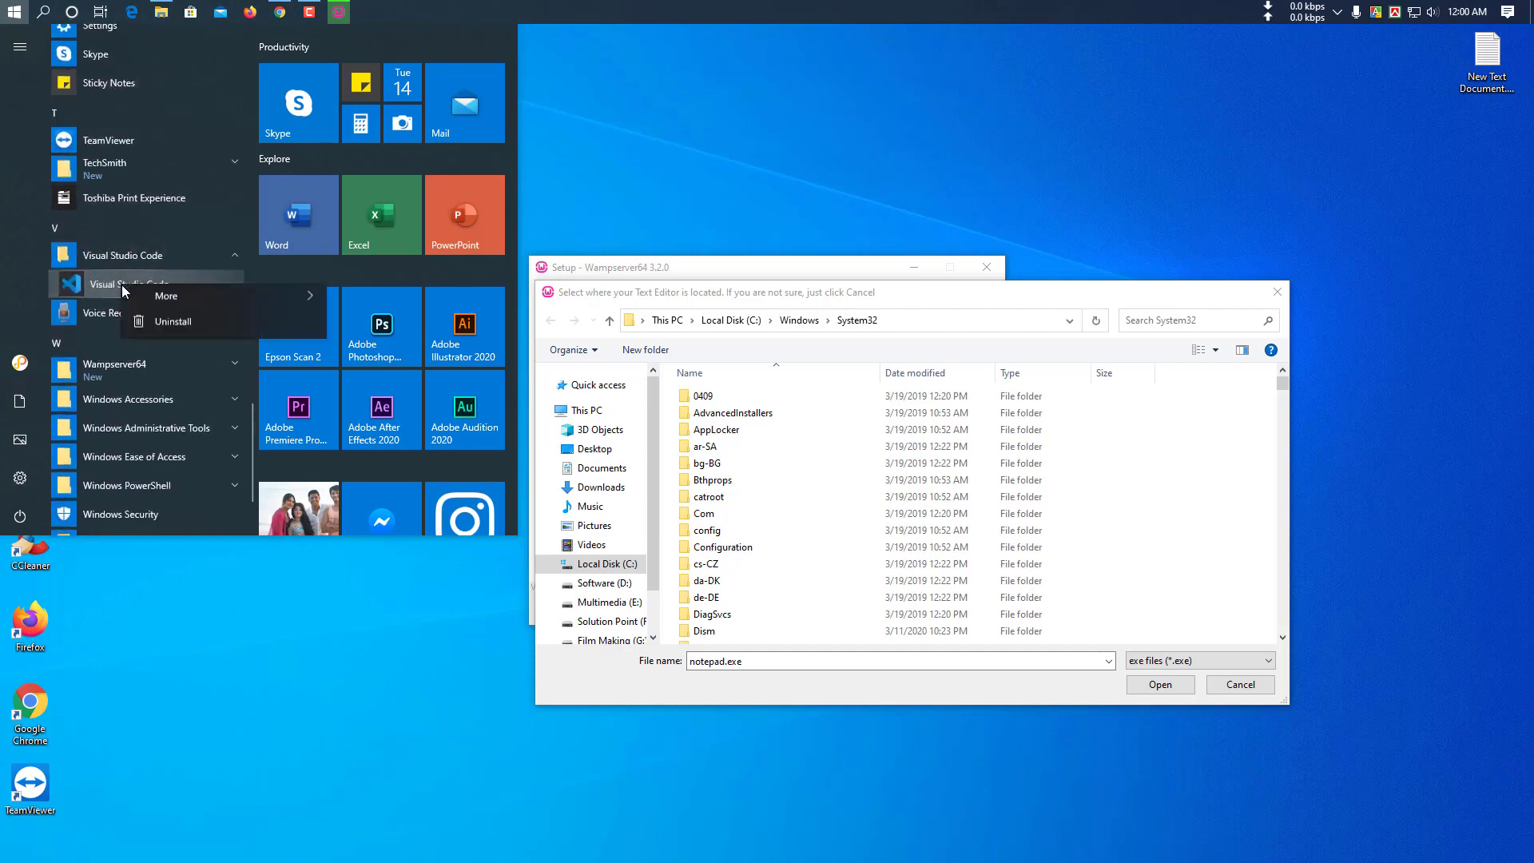
pyautogui.moveTo(296, 328)
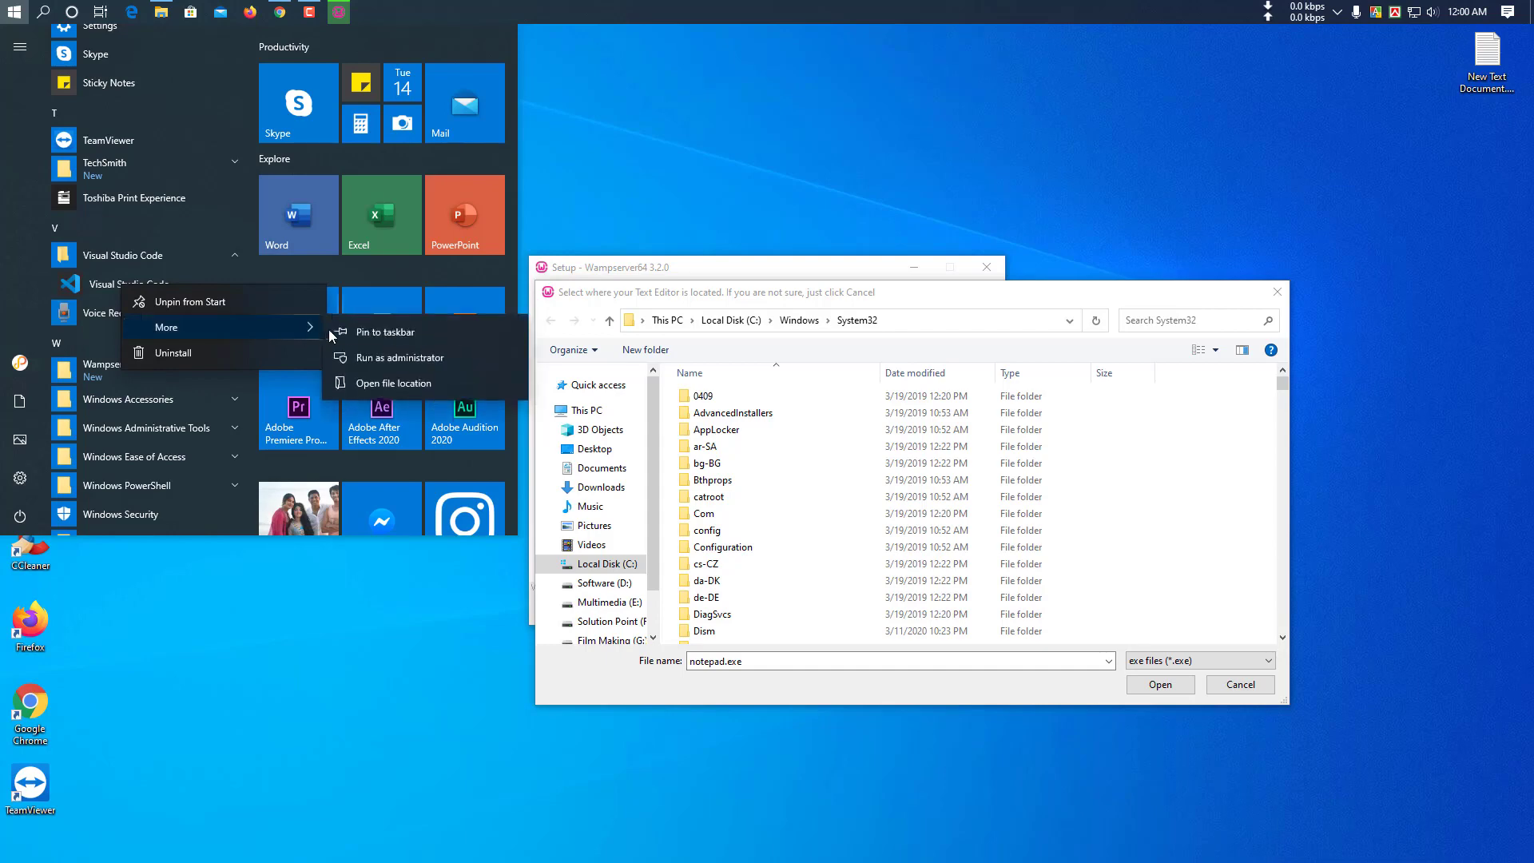
pyautogui.click(403, 382)
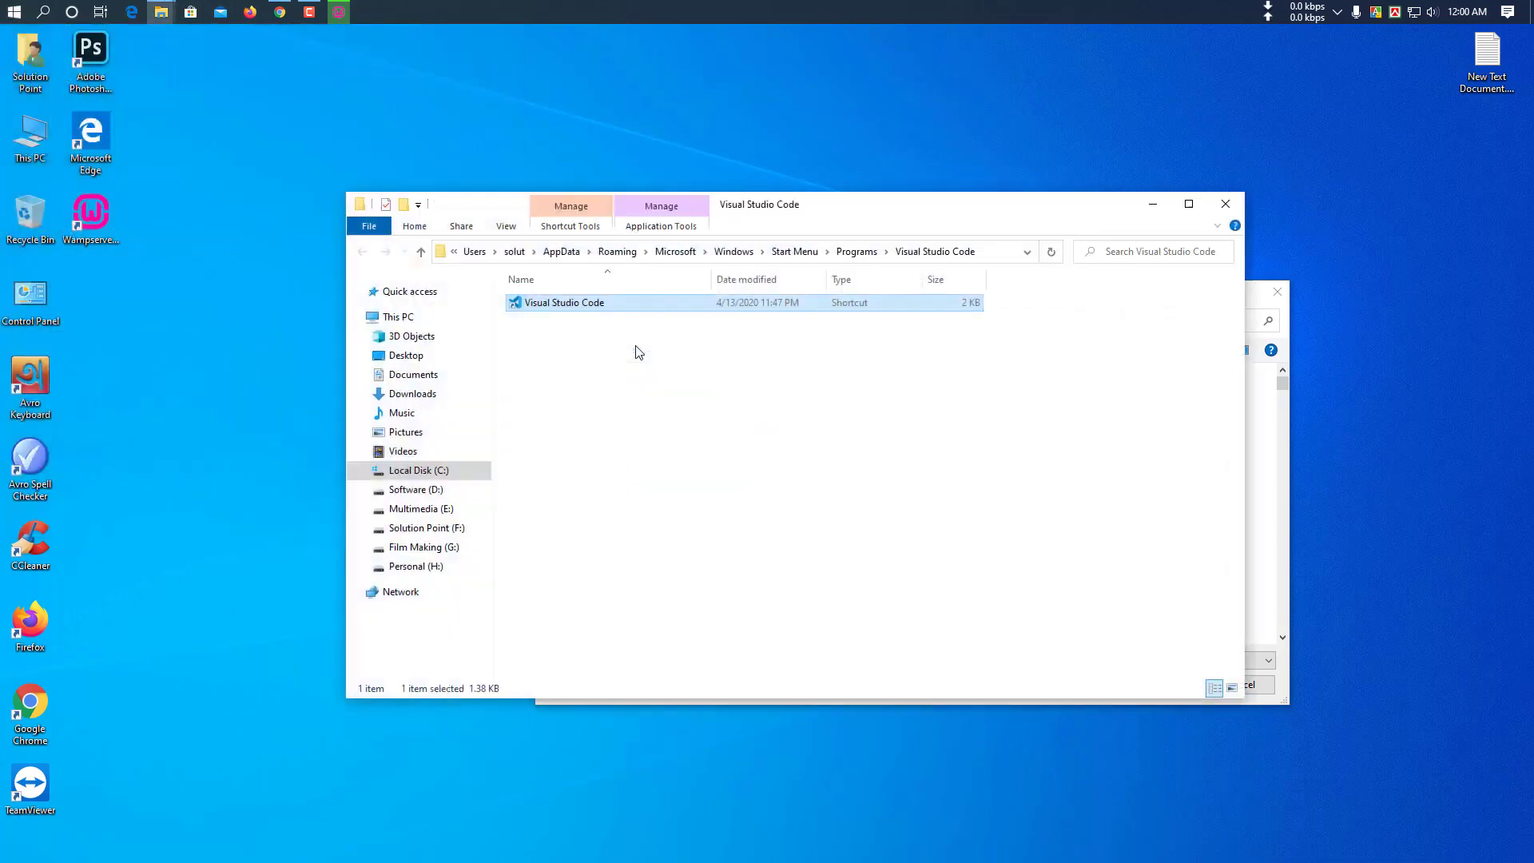
# Open the program folder that the Visual Studio Code shortcut points to and copy its folder path
pyautogui.rightClick(558, 310)
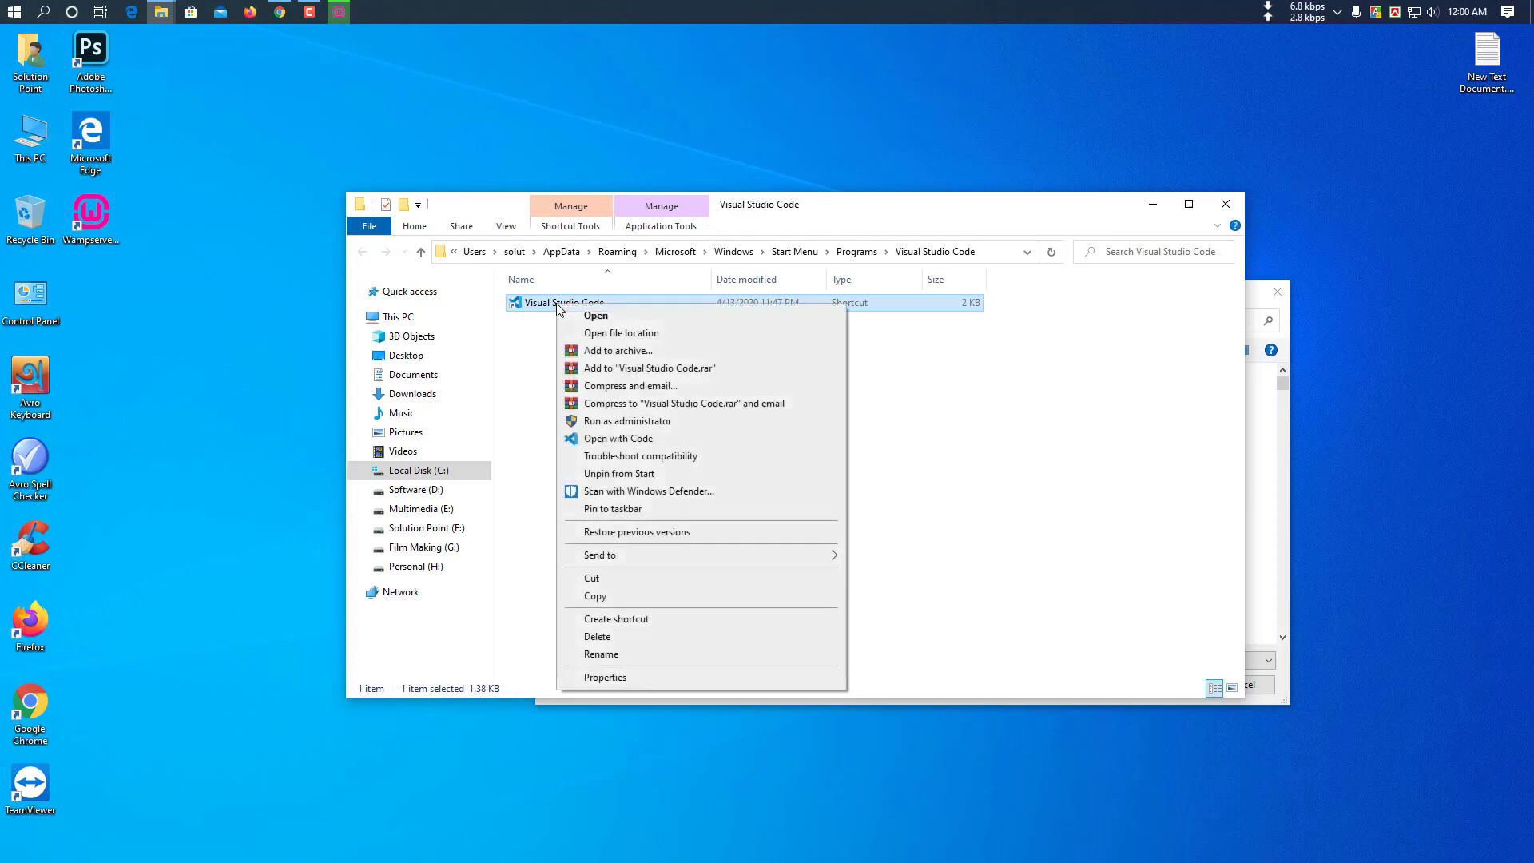
pyautogui.click(623, 335)
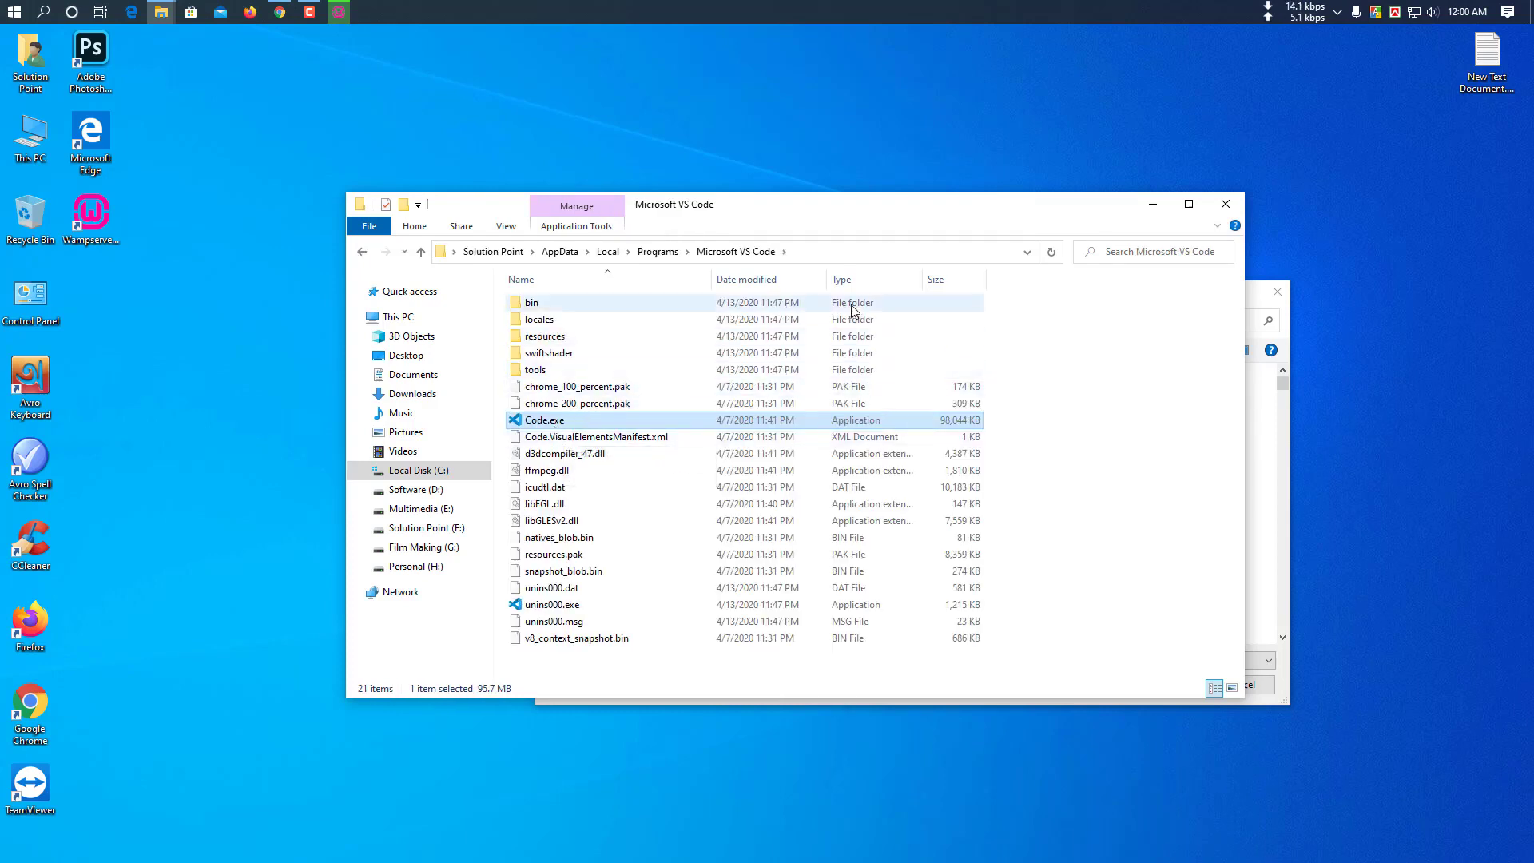
pyautogui.click(839, 251)
pyautogui.rightClick(839, 251)
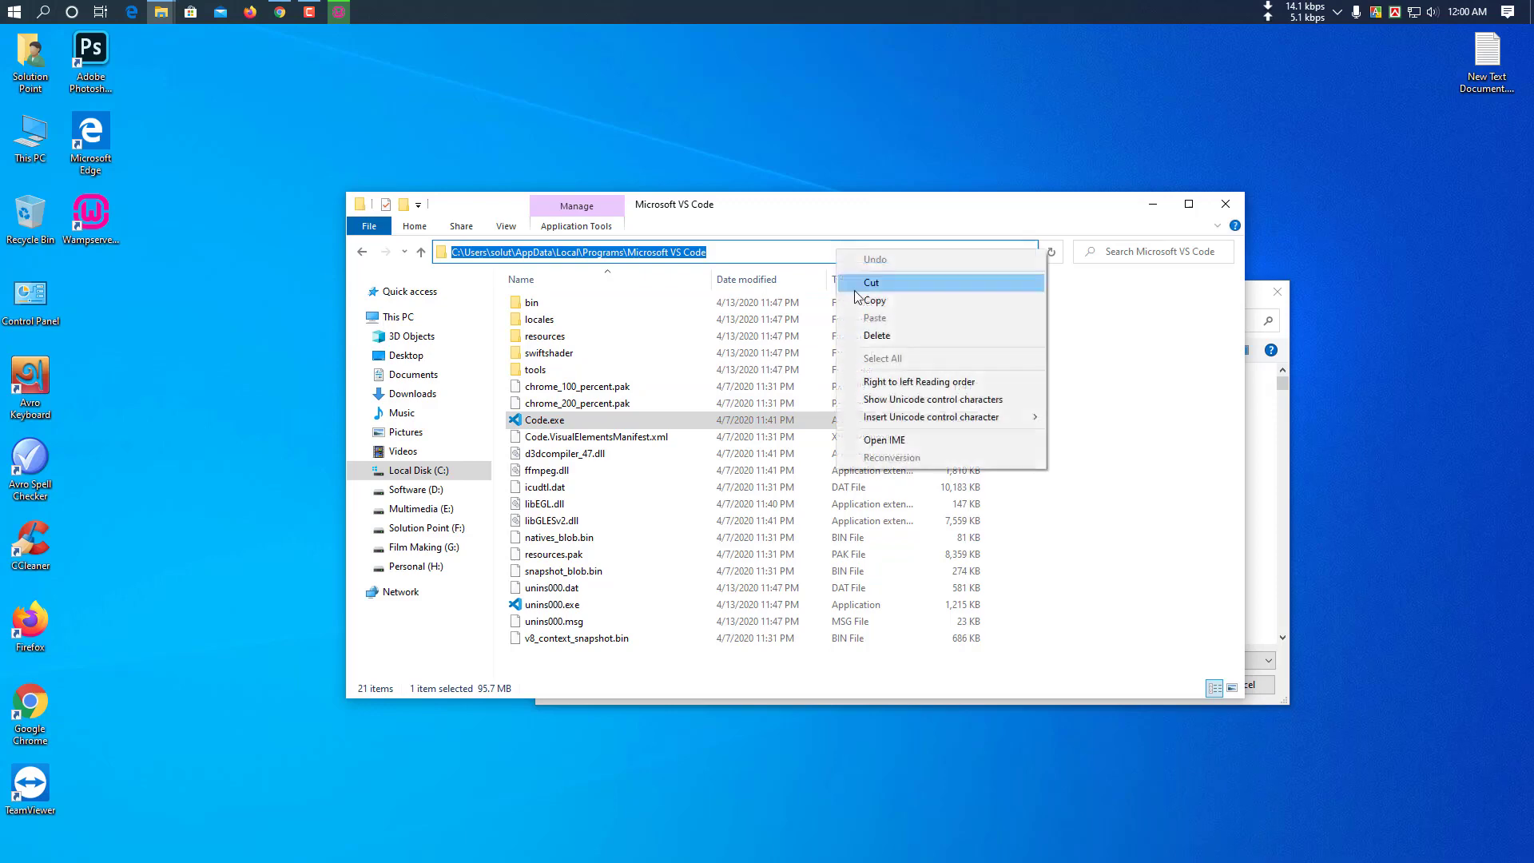
pyautogui.click(871, 300)
pyautogui.click(1153, 204)
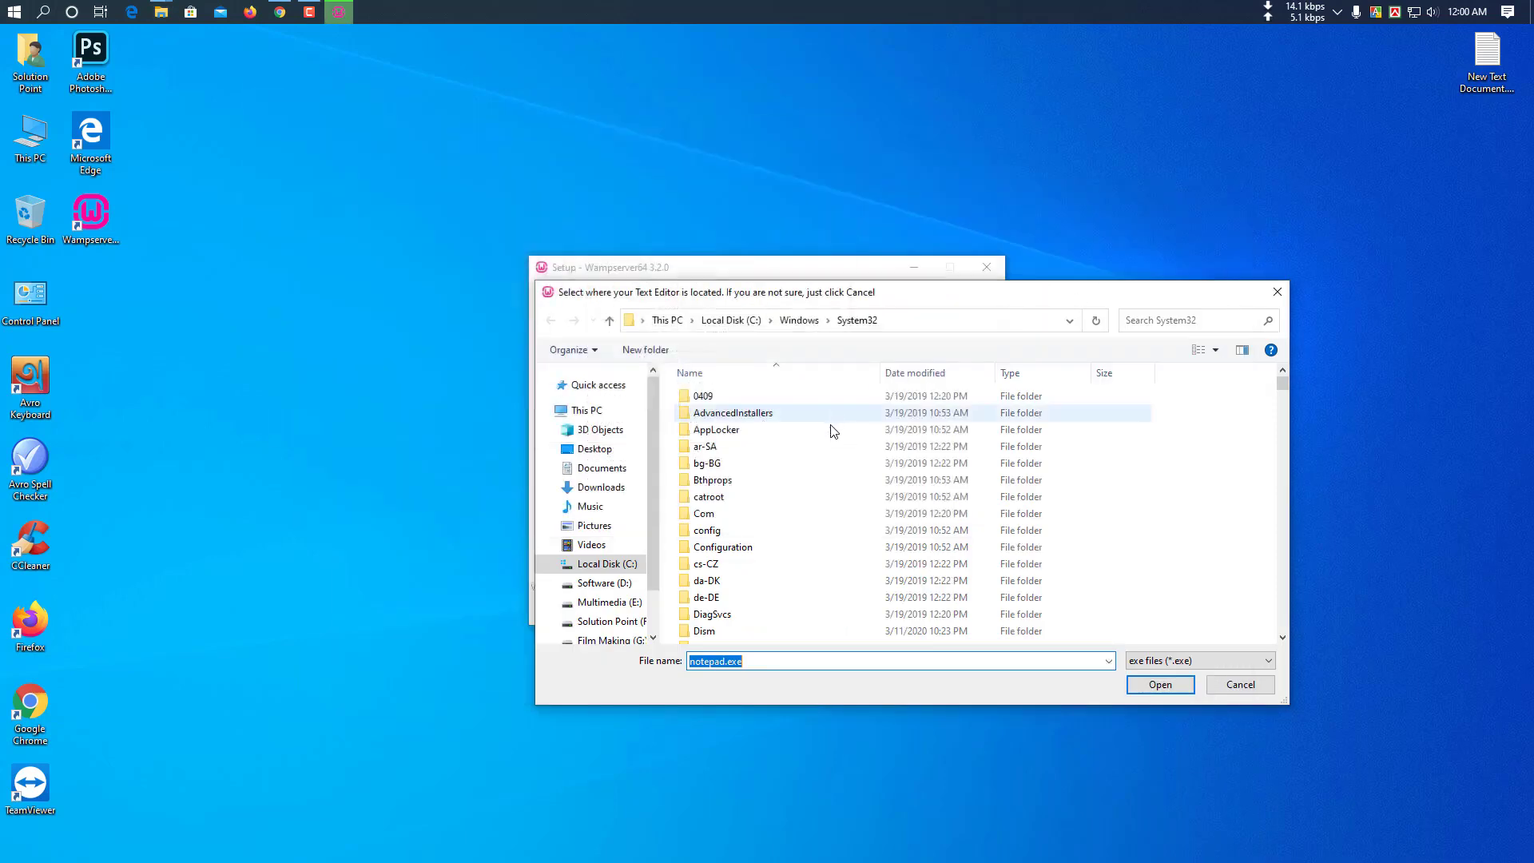
# Go to the copied Microsoft VS Code folder path in the text editor selection dialog and choose Code.exe
pyautogui.click(899, 321)
pyautogui.rightClick(901, 320)
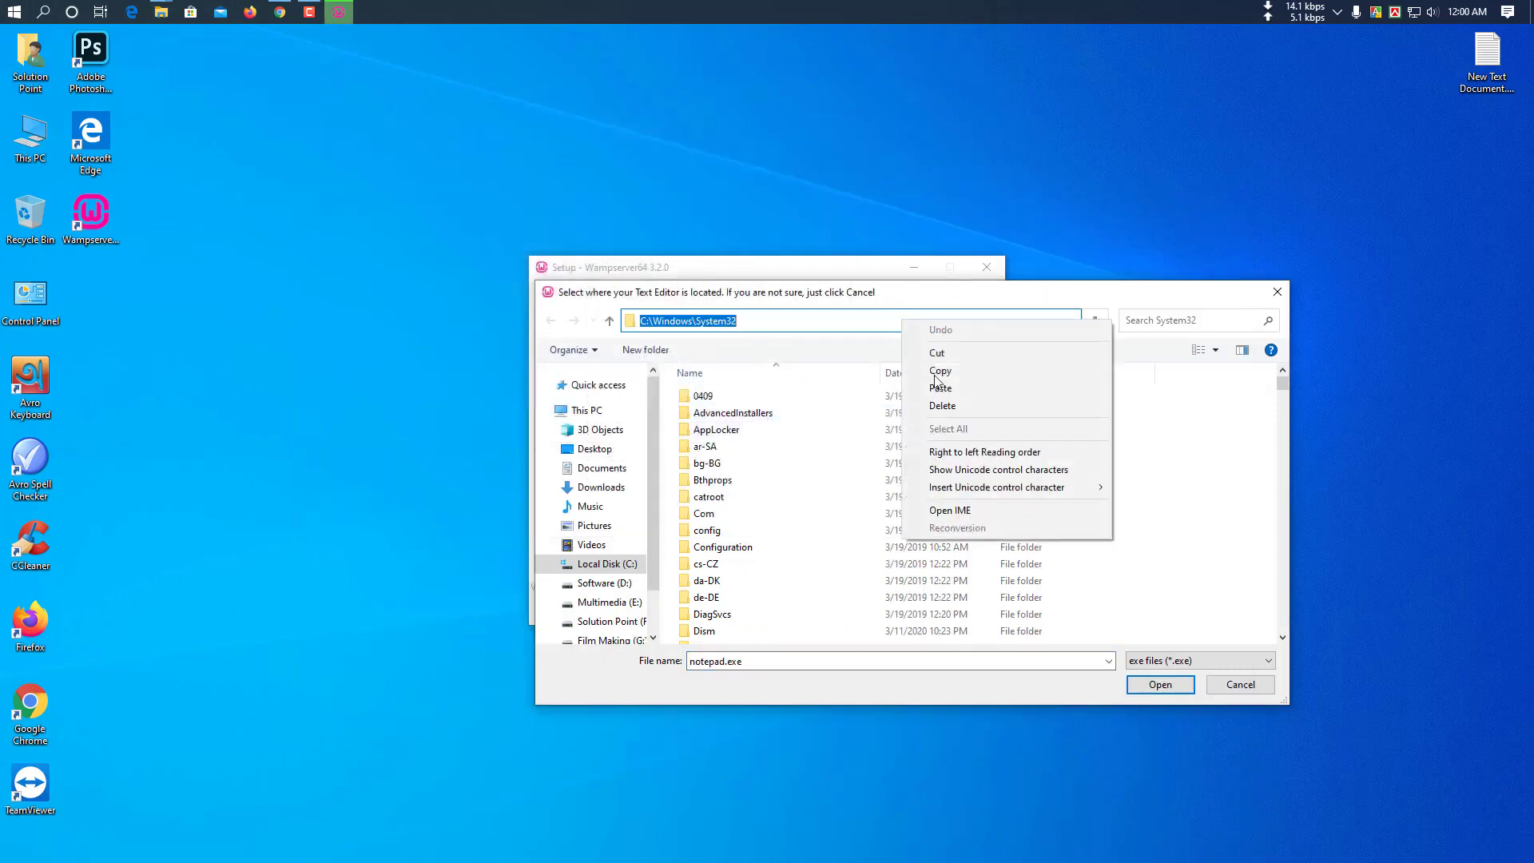
pyautogui.click(939, 387)
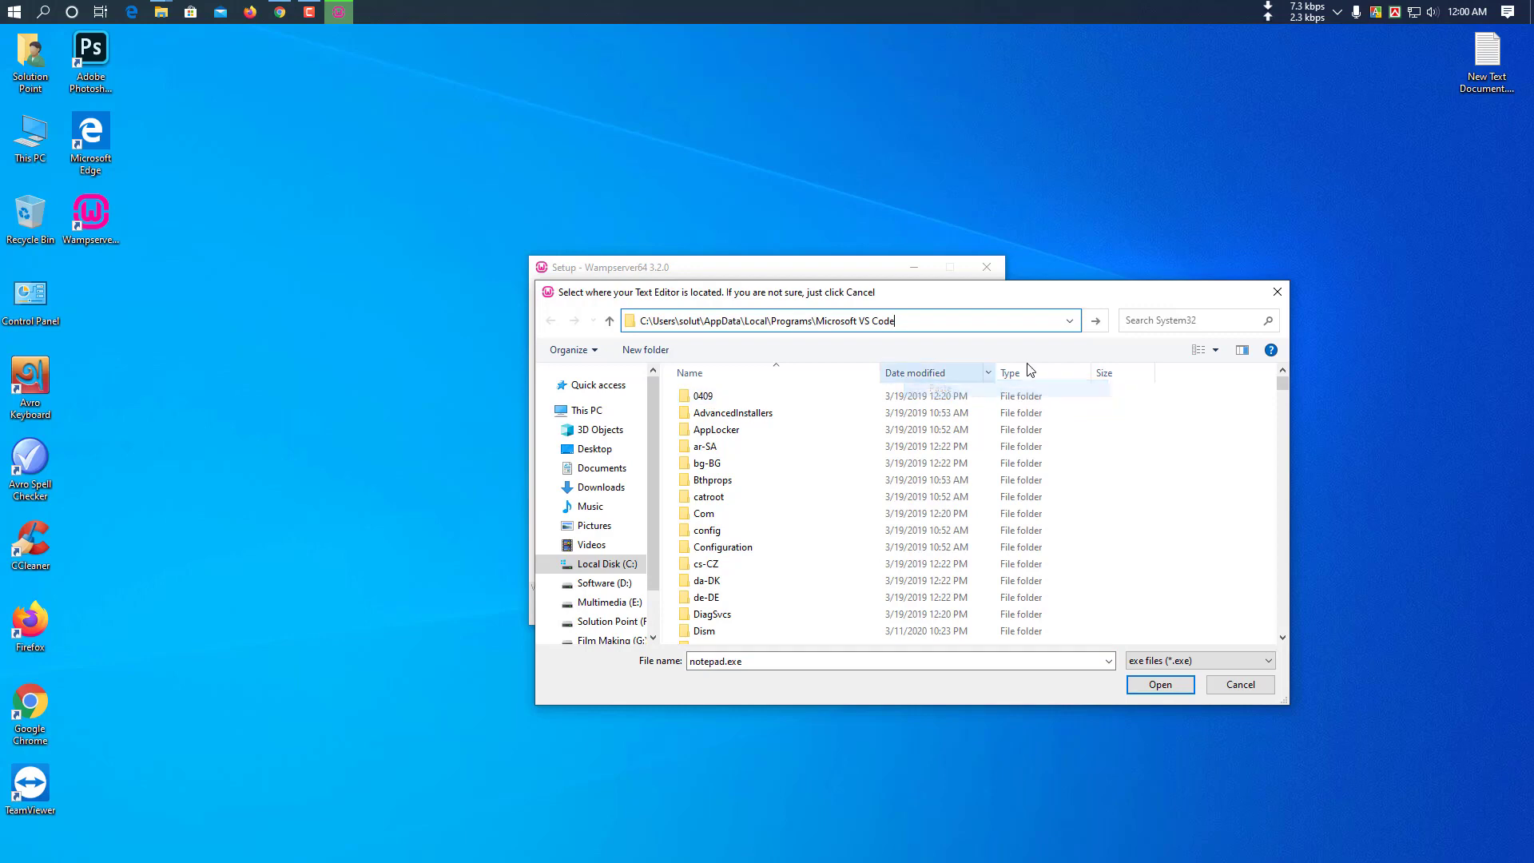
pyautogui.click(1095, 322)
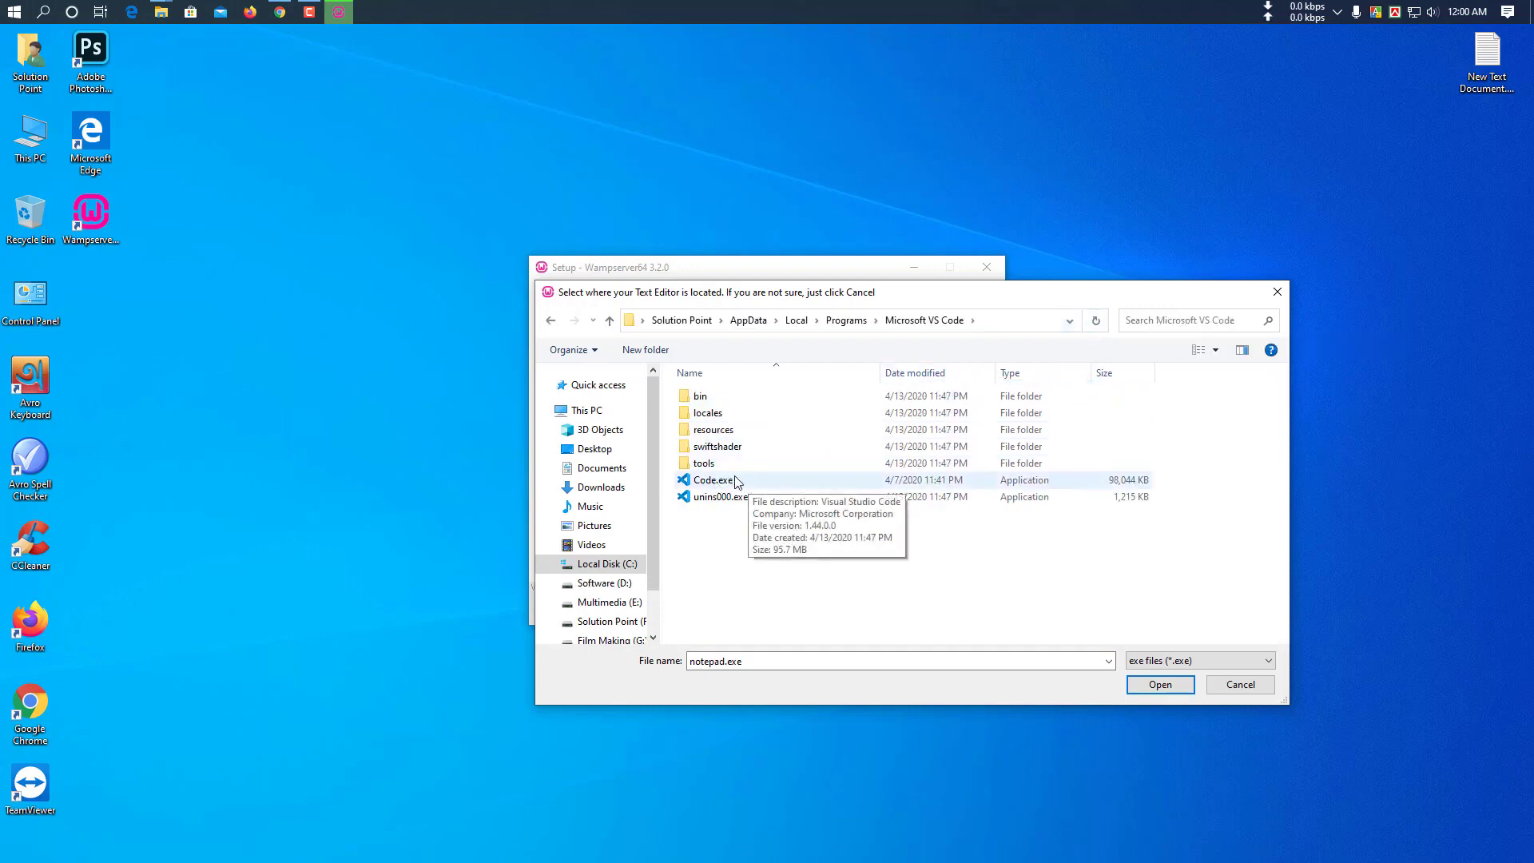
pyautogui.doubleClick(736, 481)
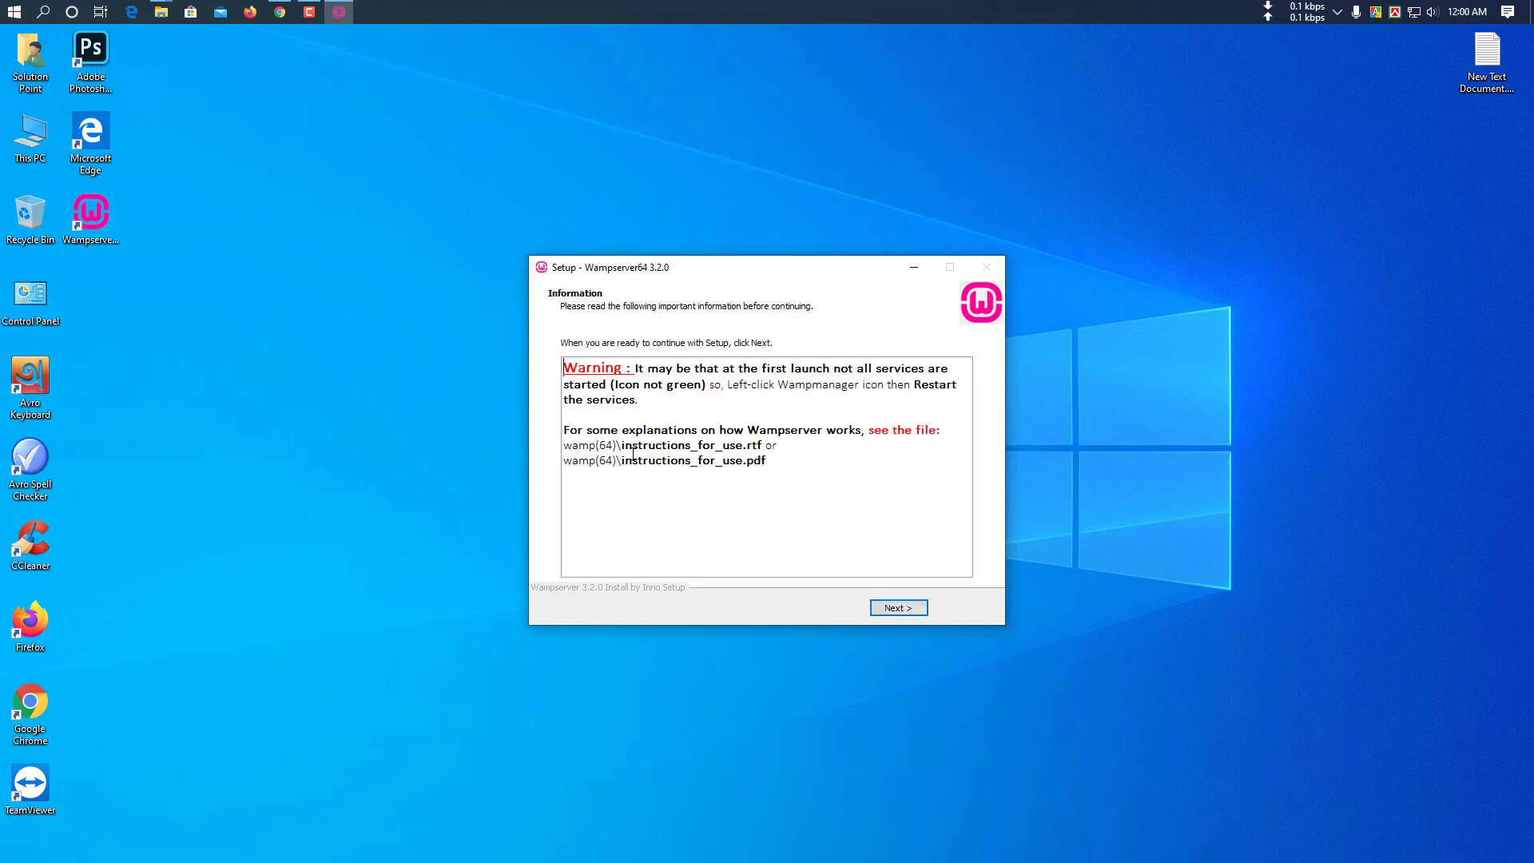
# Read the post-install note about the instructions_for_use files, finish the WampServer setup, and refresh the desktop
pyautogui.moveTo(636, 449); pyautogui.dragTo(593, 468)
pyautogui.click(764, 461)
pyautogui.click(754, 478)
pyautogui.click(909, 610)
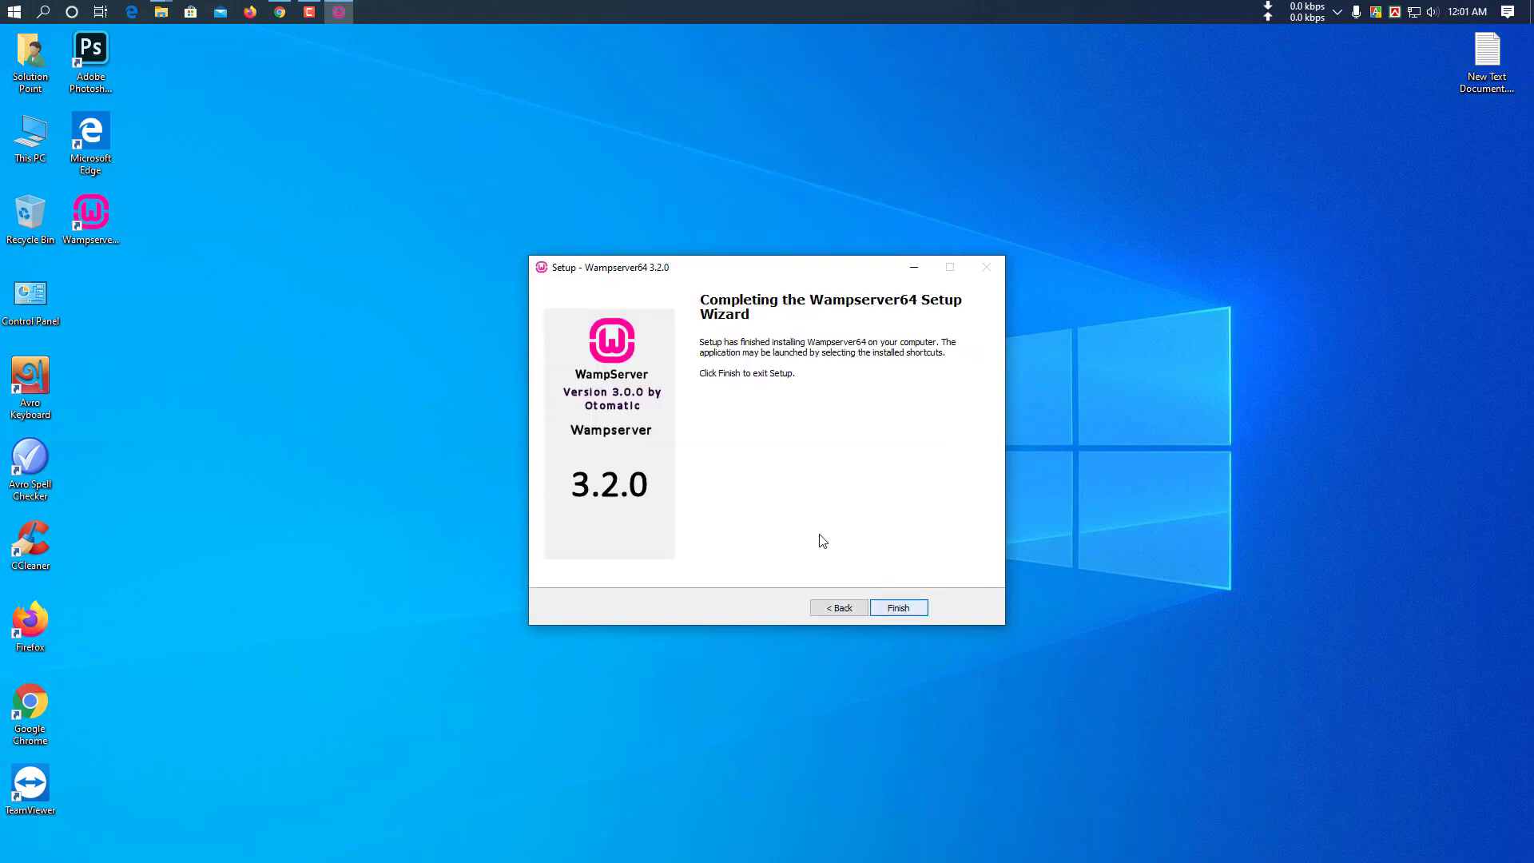
pyautogui.click(898, 607)
pyautogui.rightClick(637, 385)
pyautogui.click(679, 432)
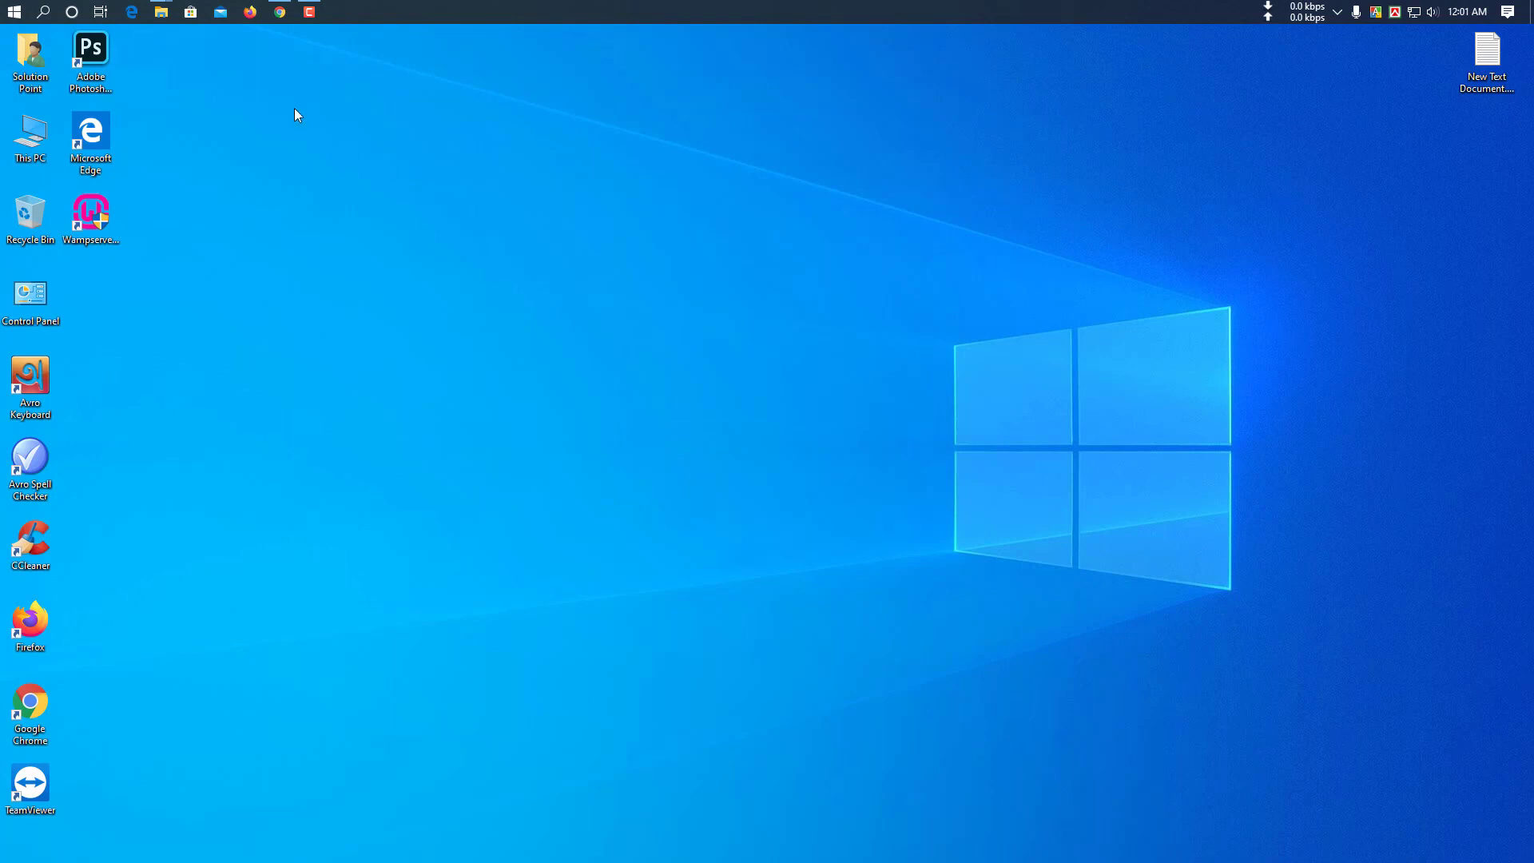
# Run Composer-Setup.exe from the installers folder, installing for all users and leaving Developer mode off
pyautogui.moveTo(166, 10)
pyautogui.click(118, 90)
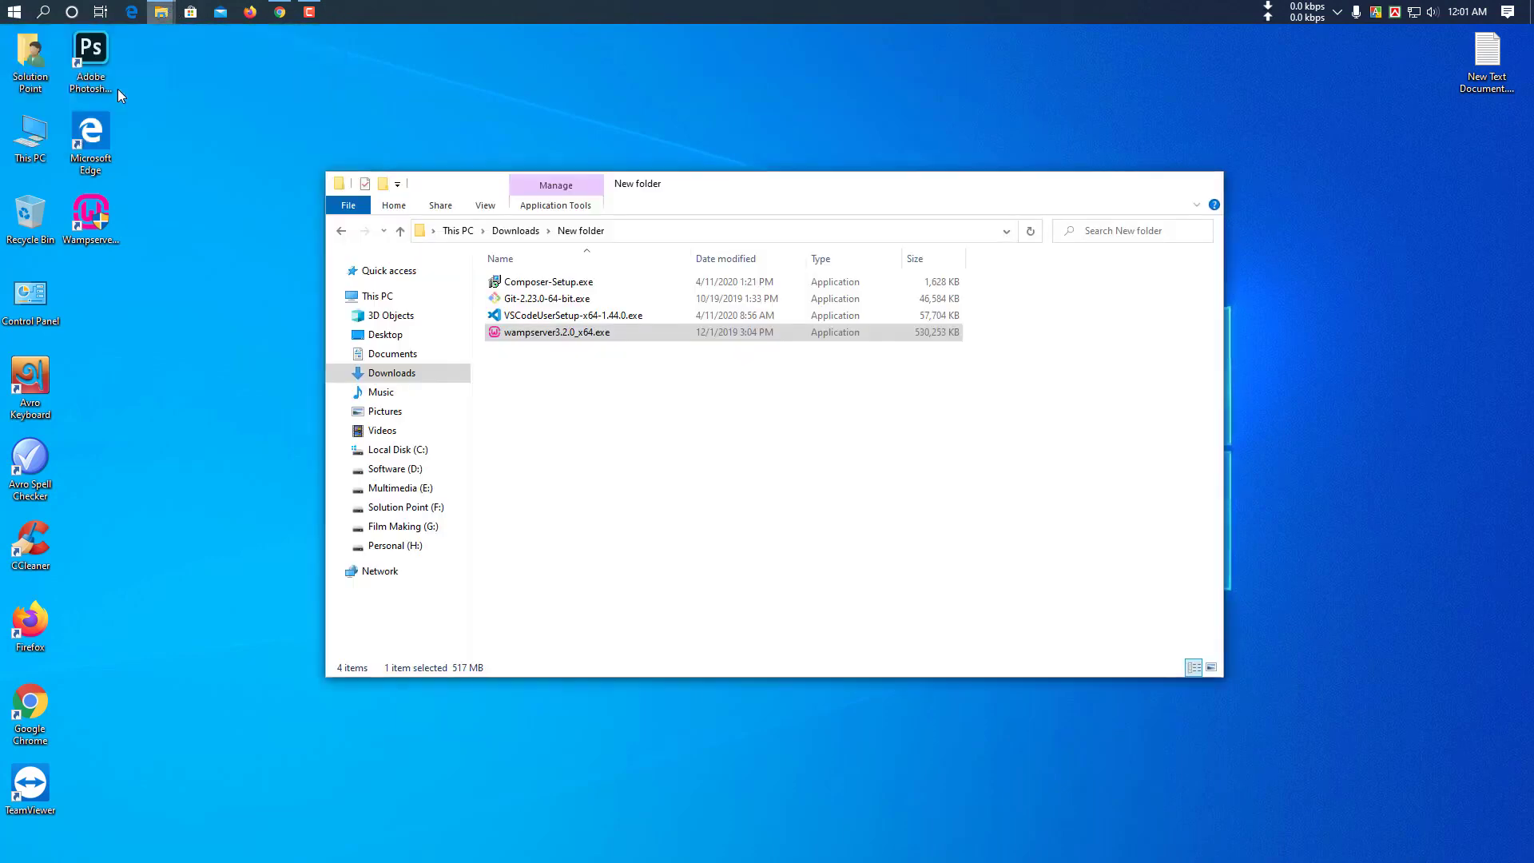
pyautogui.click(642, 384)
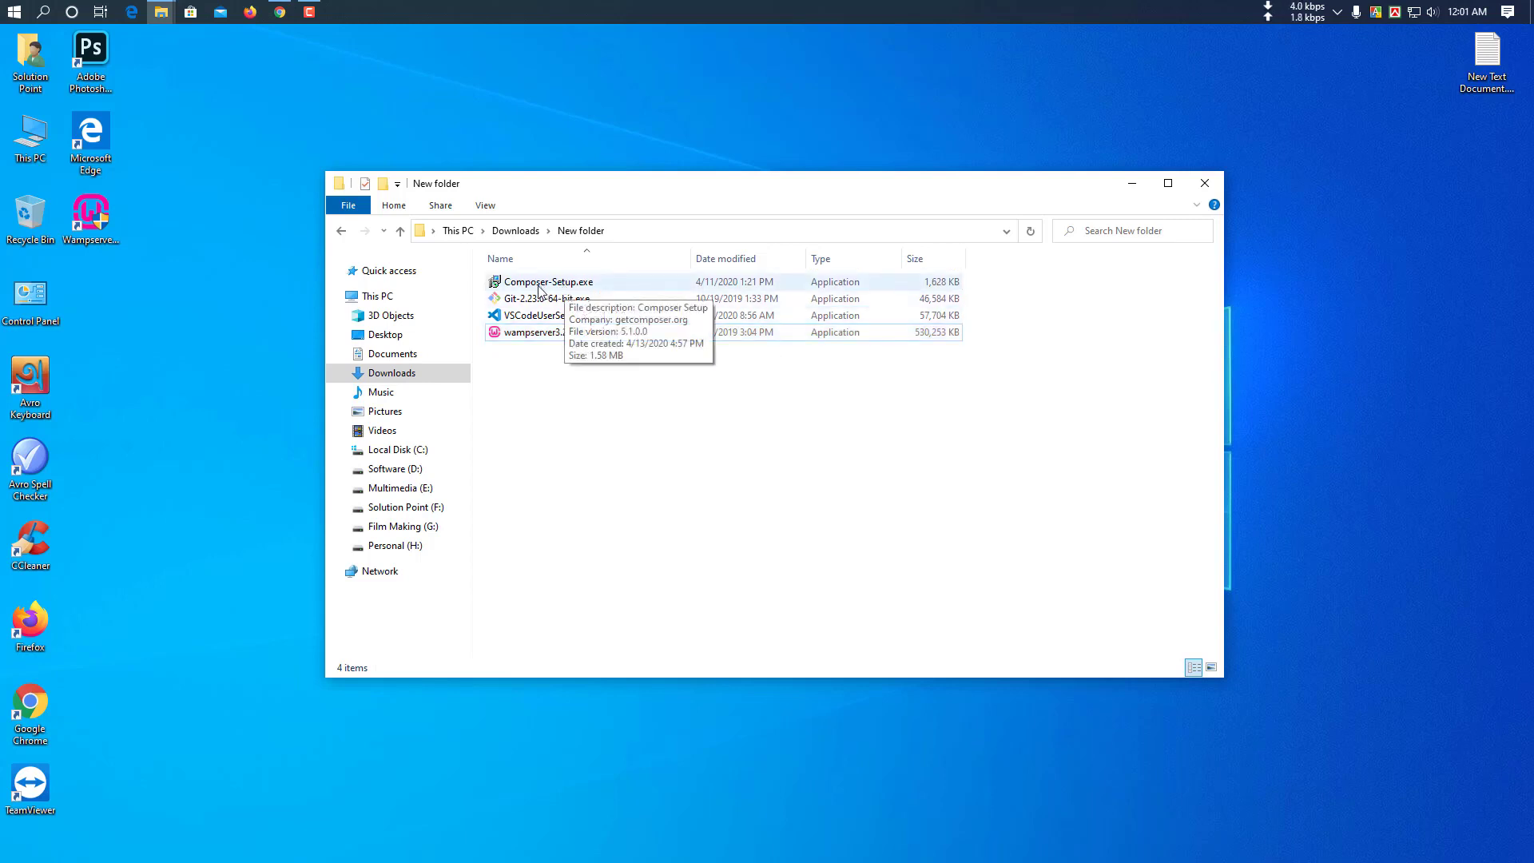
pyautogui.doubleClick(565, 283)
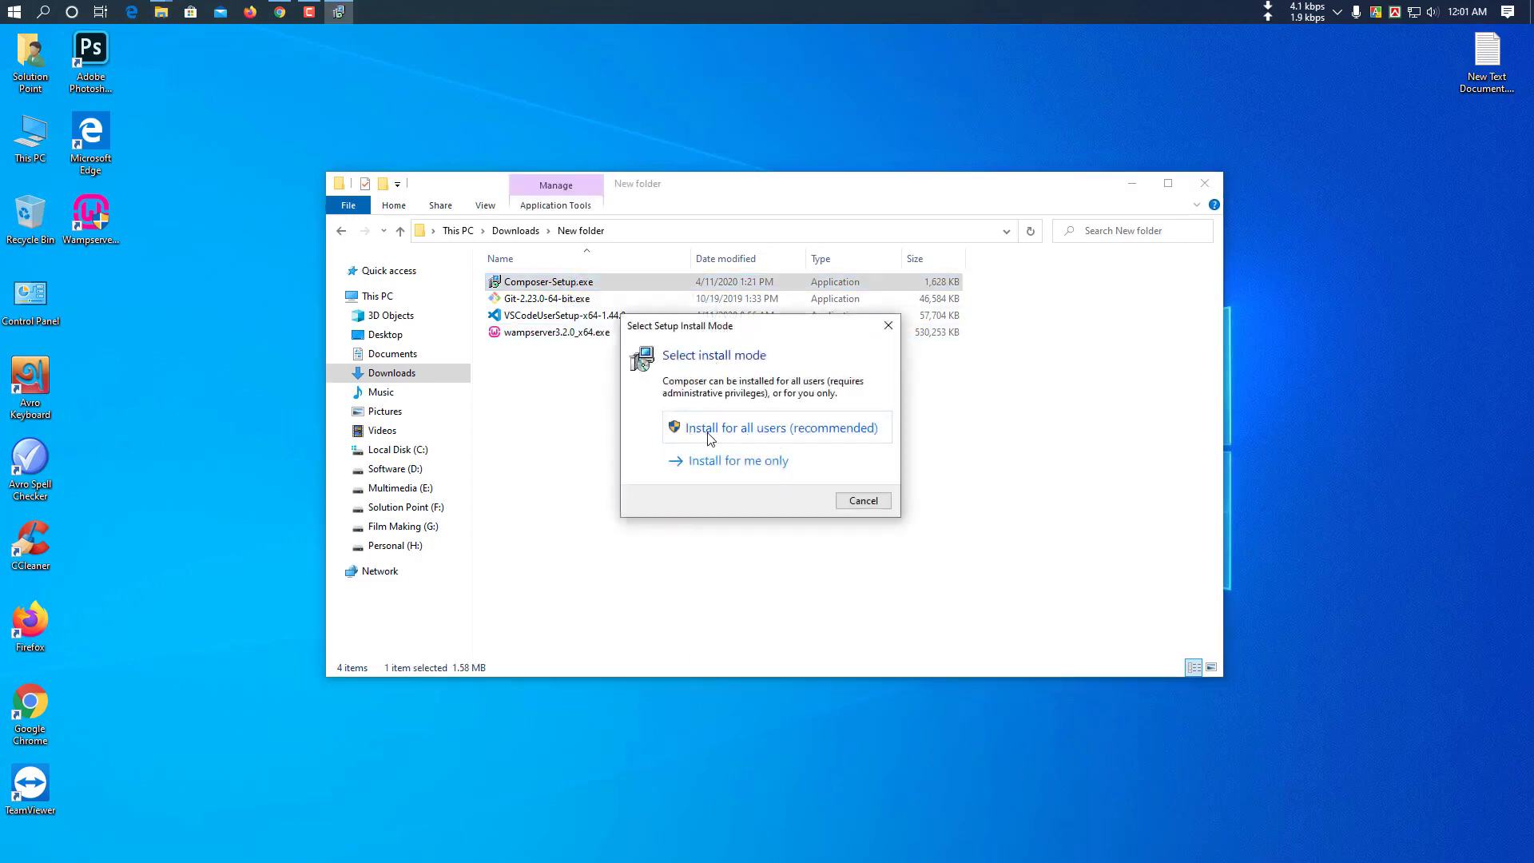
pyautogui.click(784, 435)
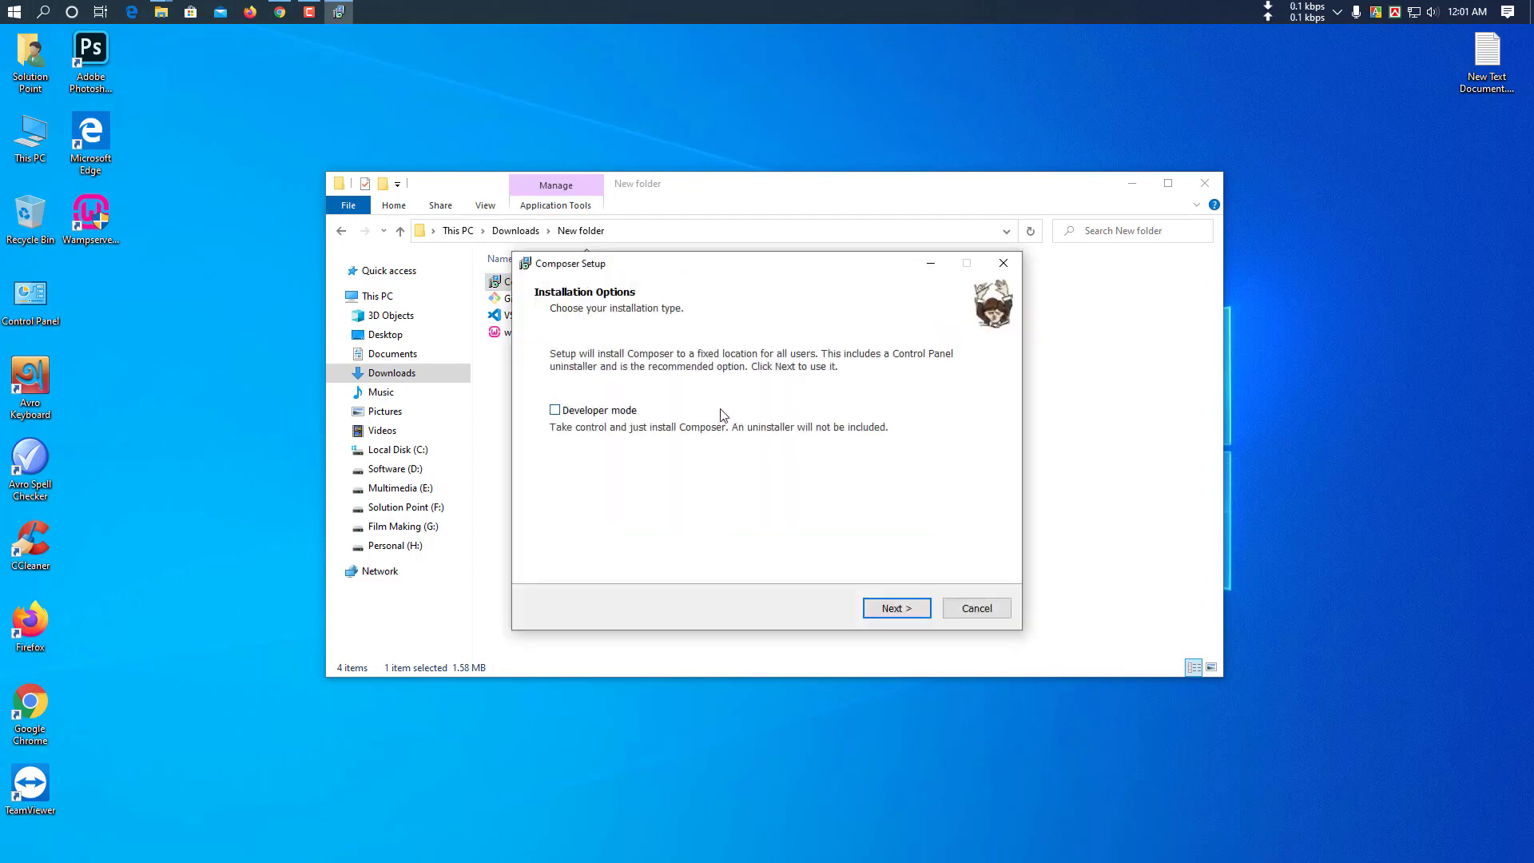
pyautogui.click(896, 608)
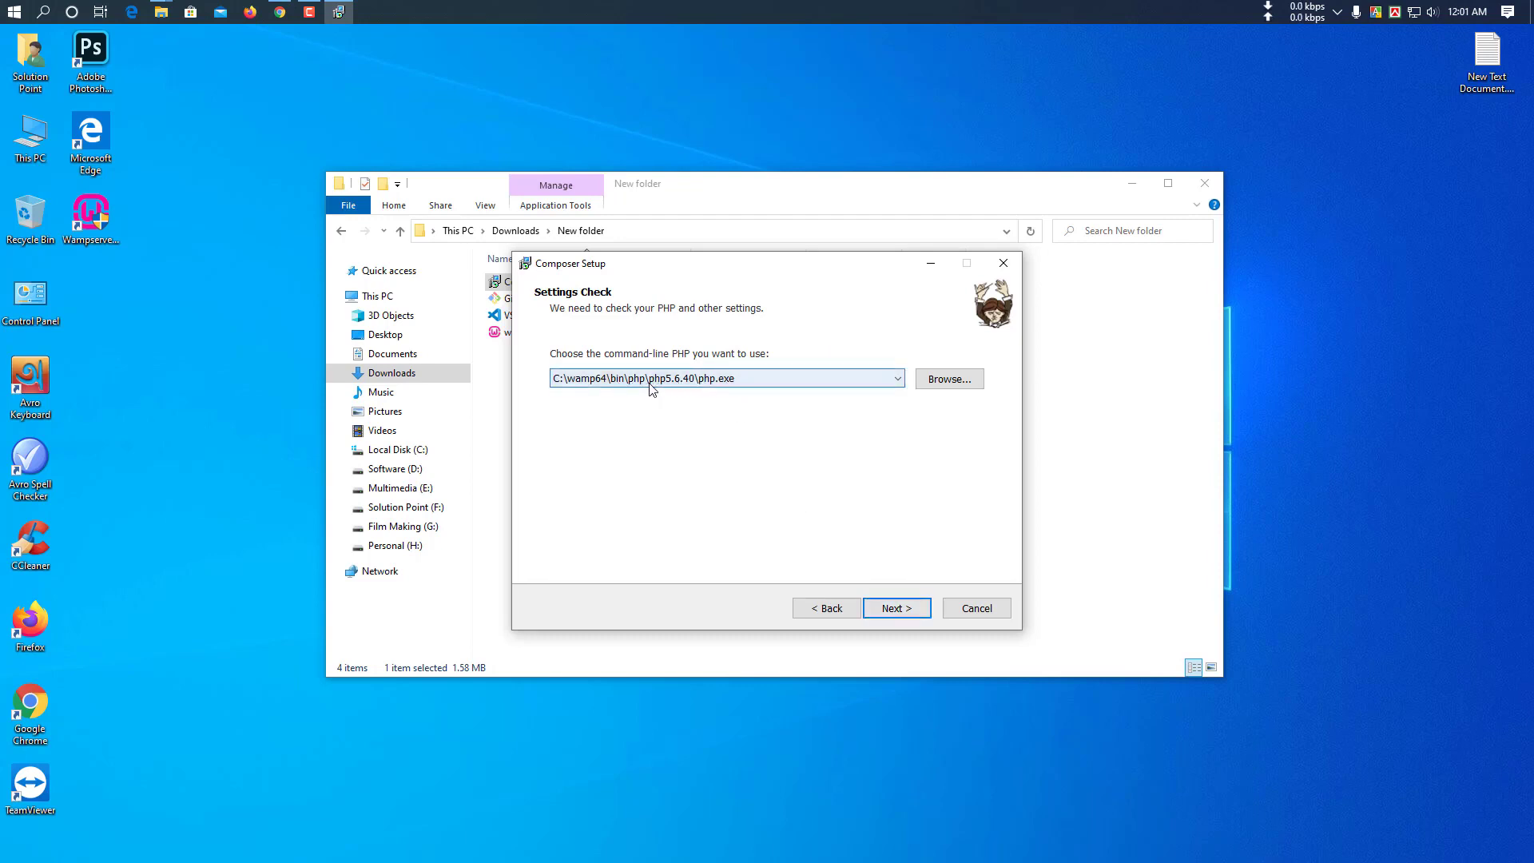
# Set Composer's command-line PHP to C:\wamp64\bin\php\php7.4.0\php.exe, leave the proxy off, and start the installation
pyautogui.click(706, 382)
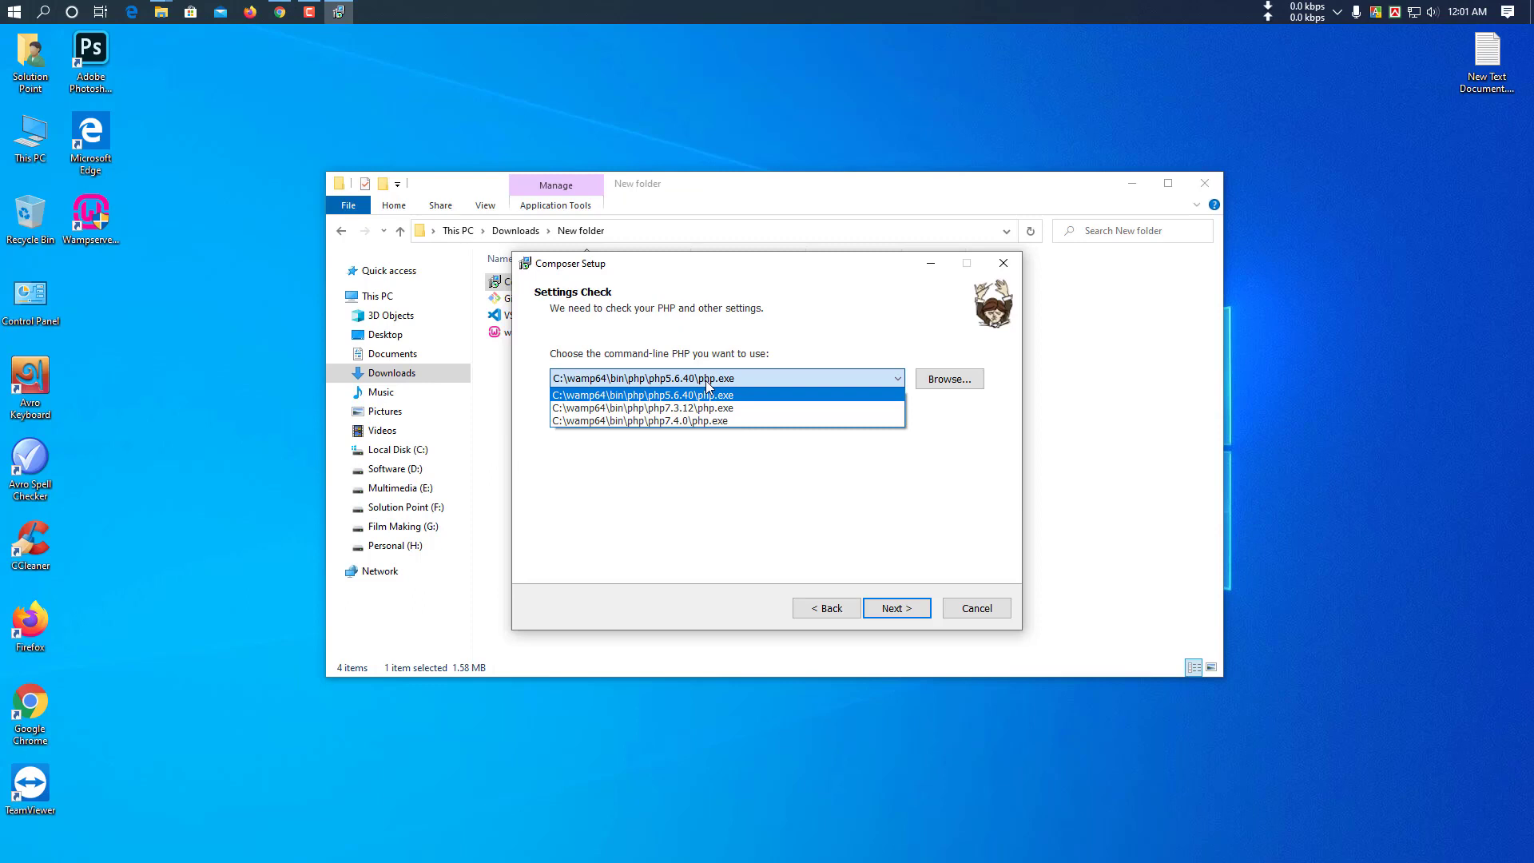
pyautogui.click(683, 421)
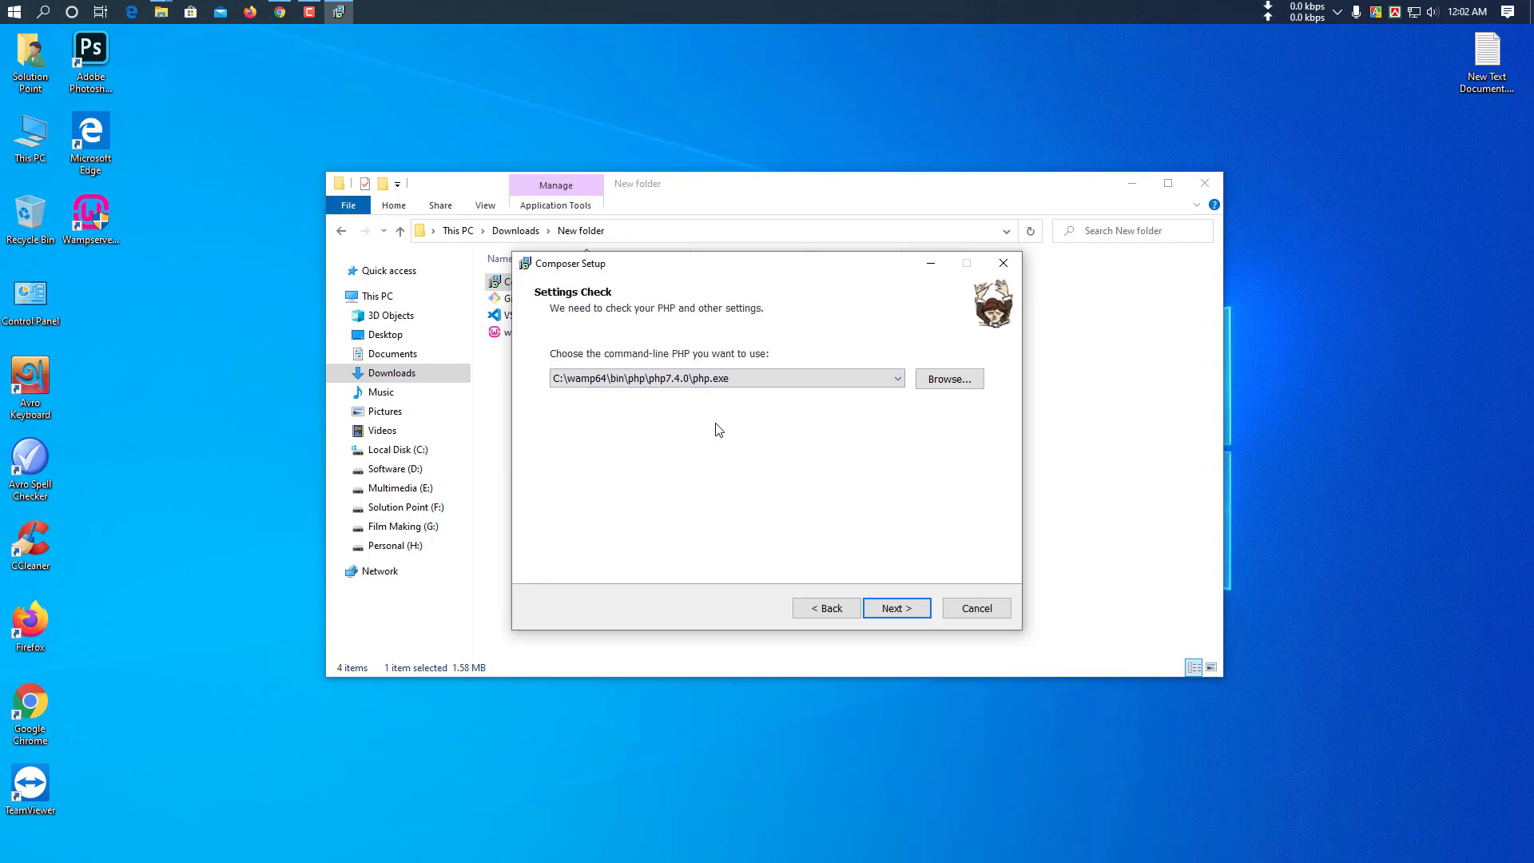
pyautogui.click(911, 612)
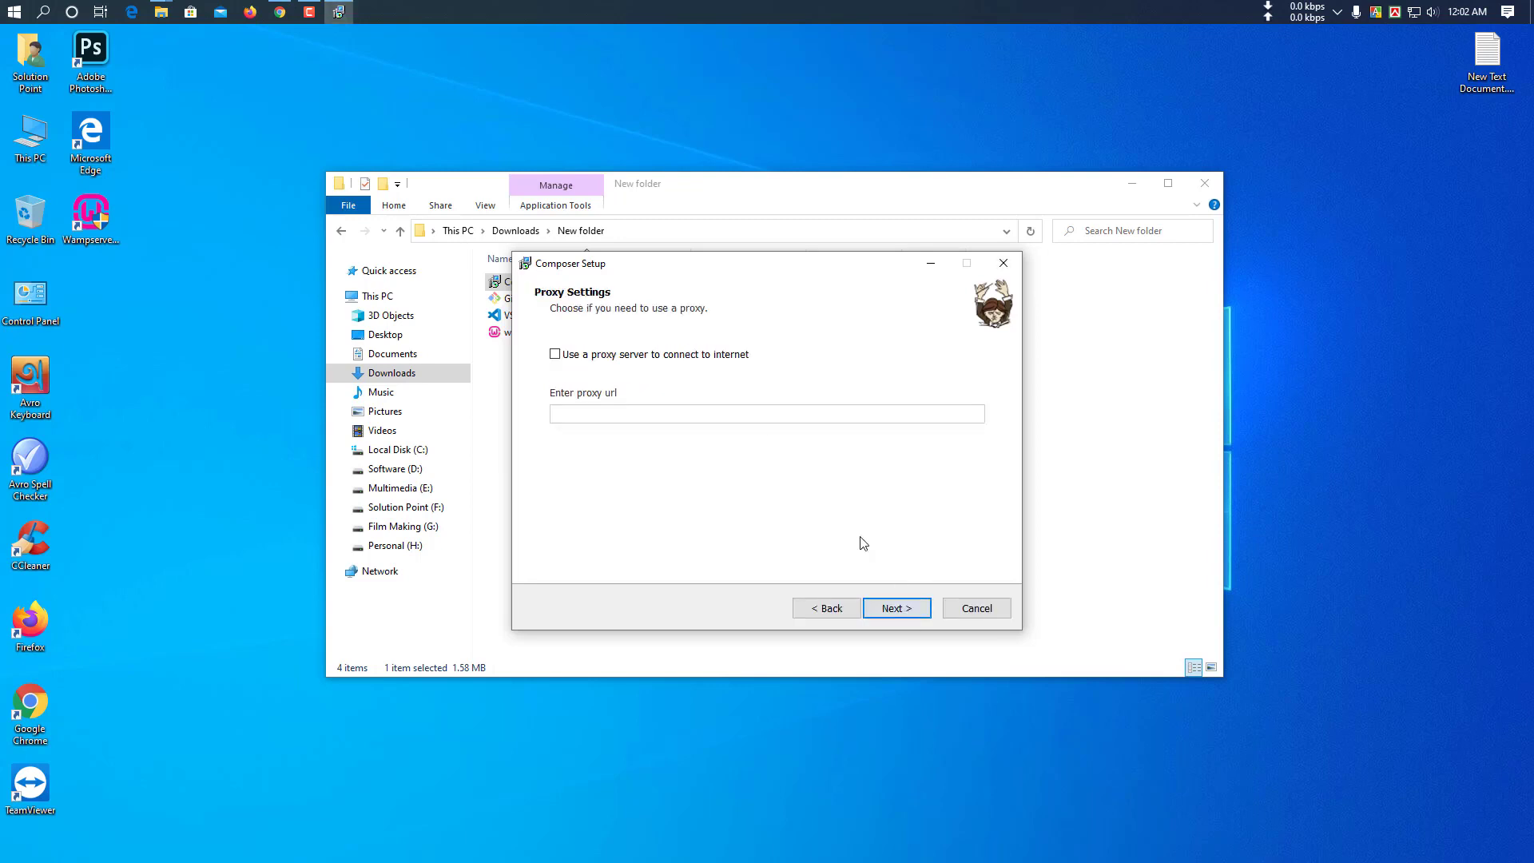
pyautogui.click(889, 607)
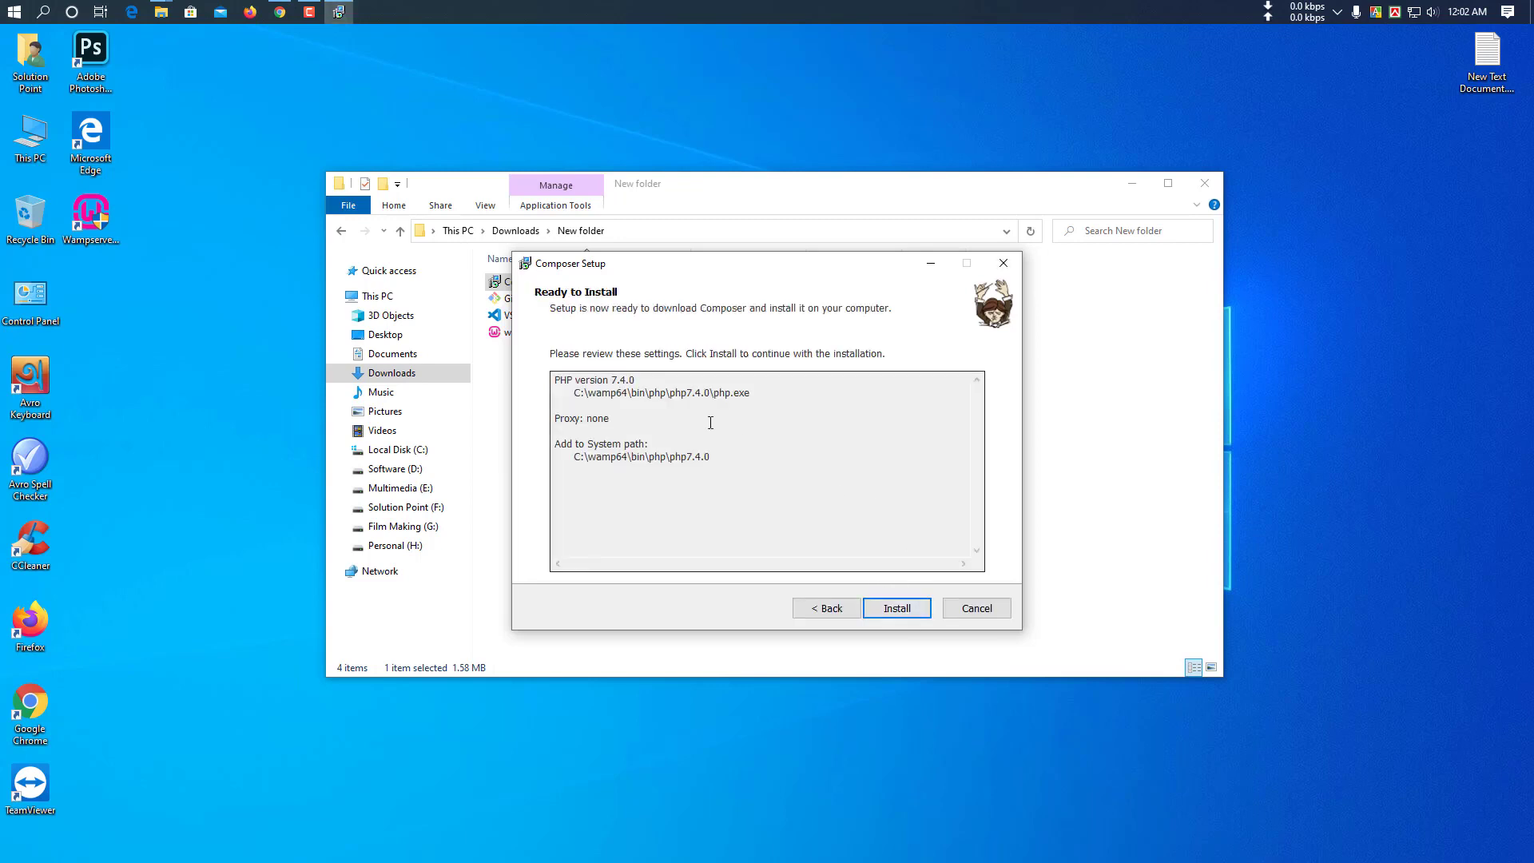
pyautogui.click(897, 608)
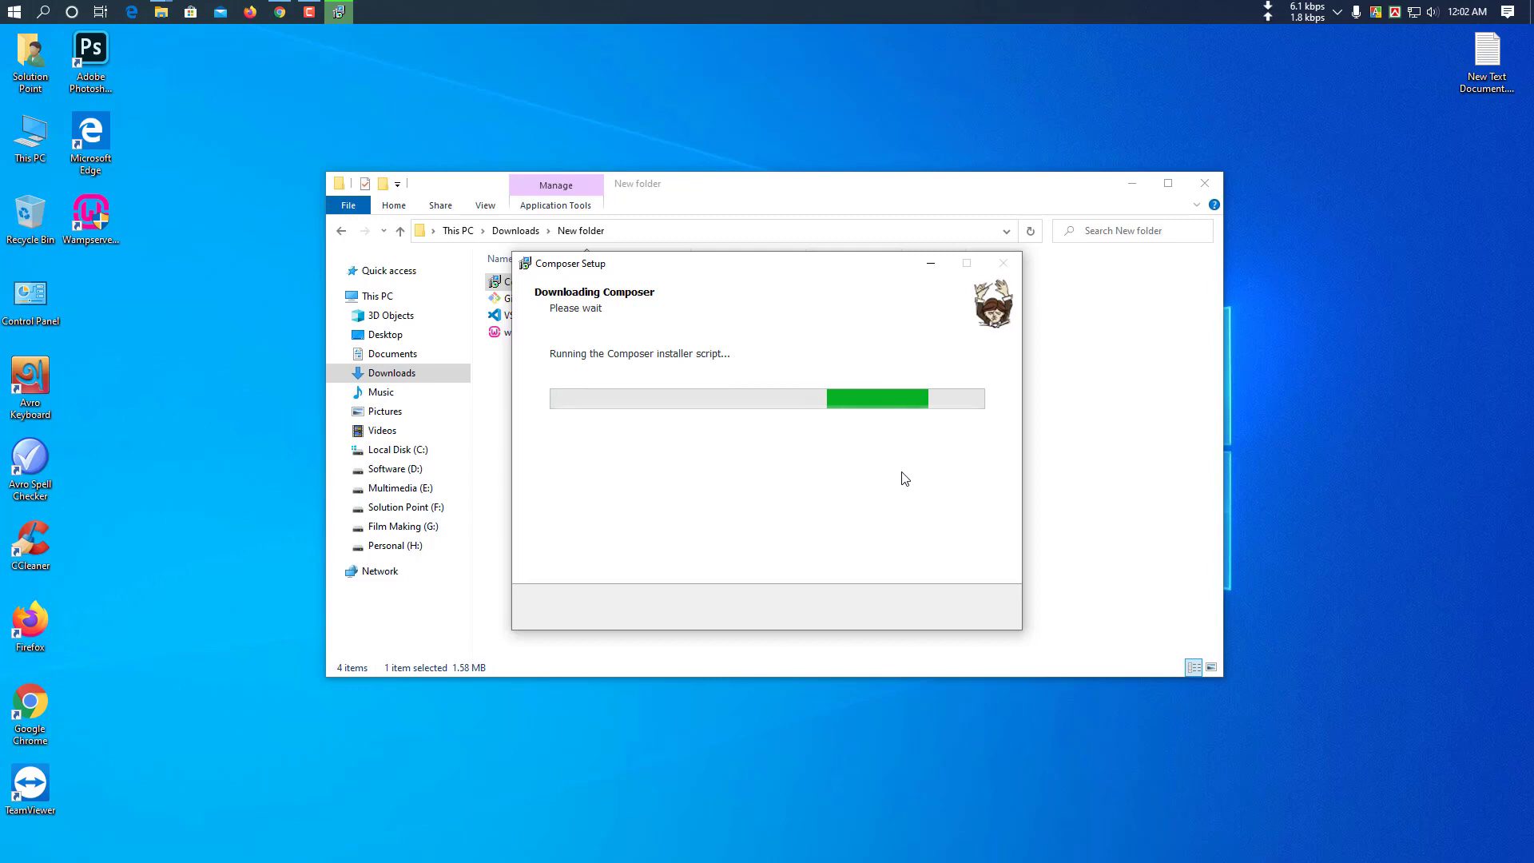
# Close the installers folder and finish the Composer setup without viewing the online documentation
pyautogui.click(1207, 184)
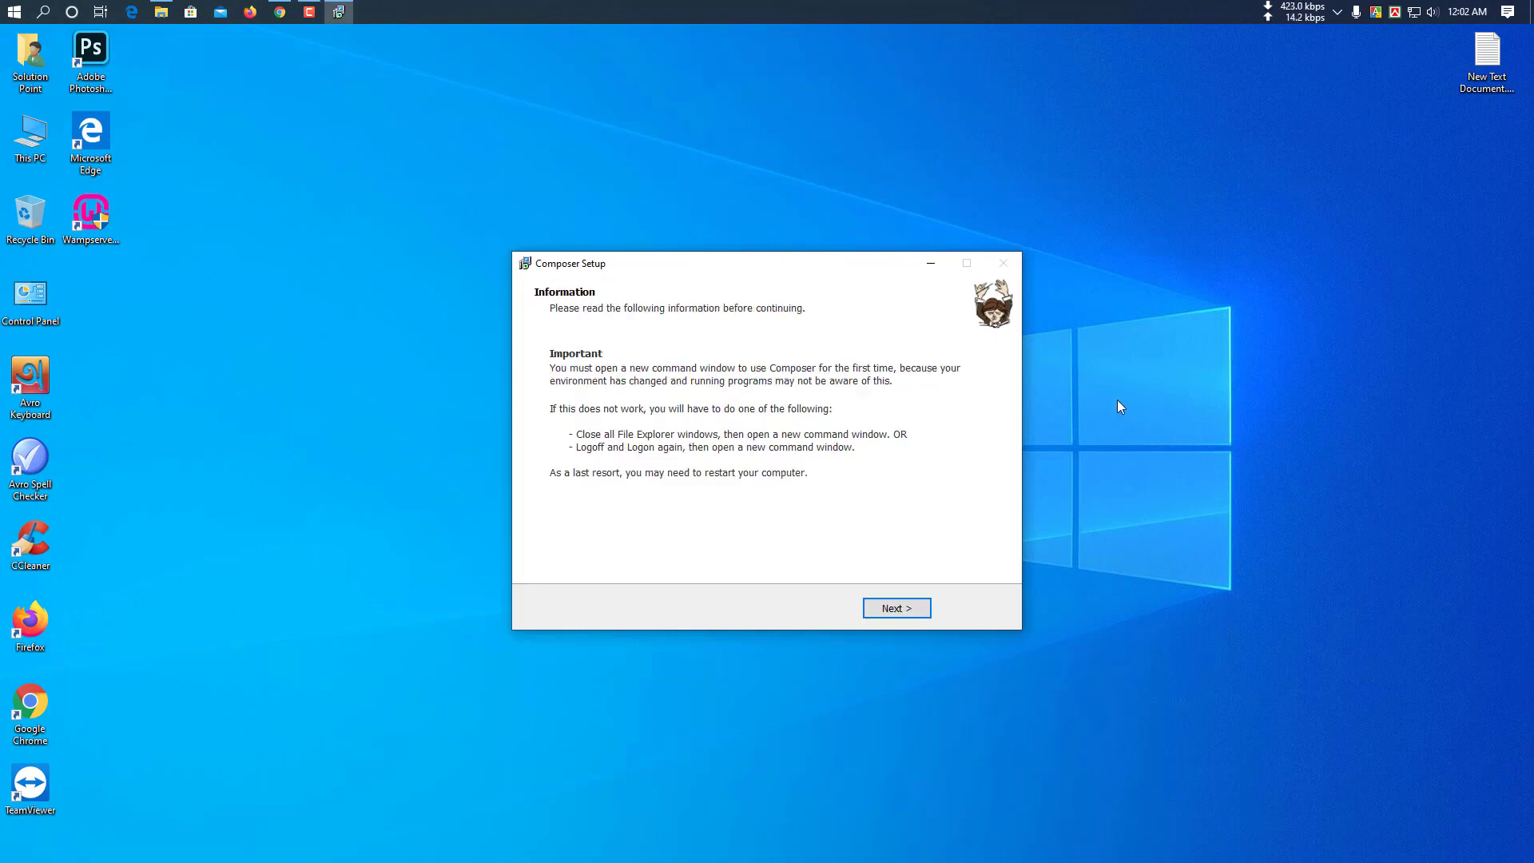
pyautogui.click(915, 609)
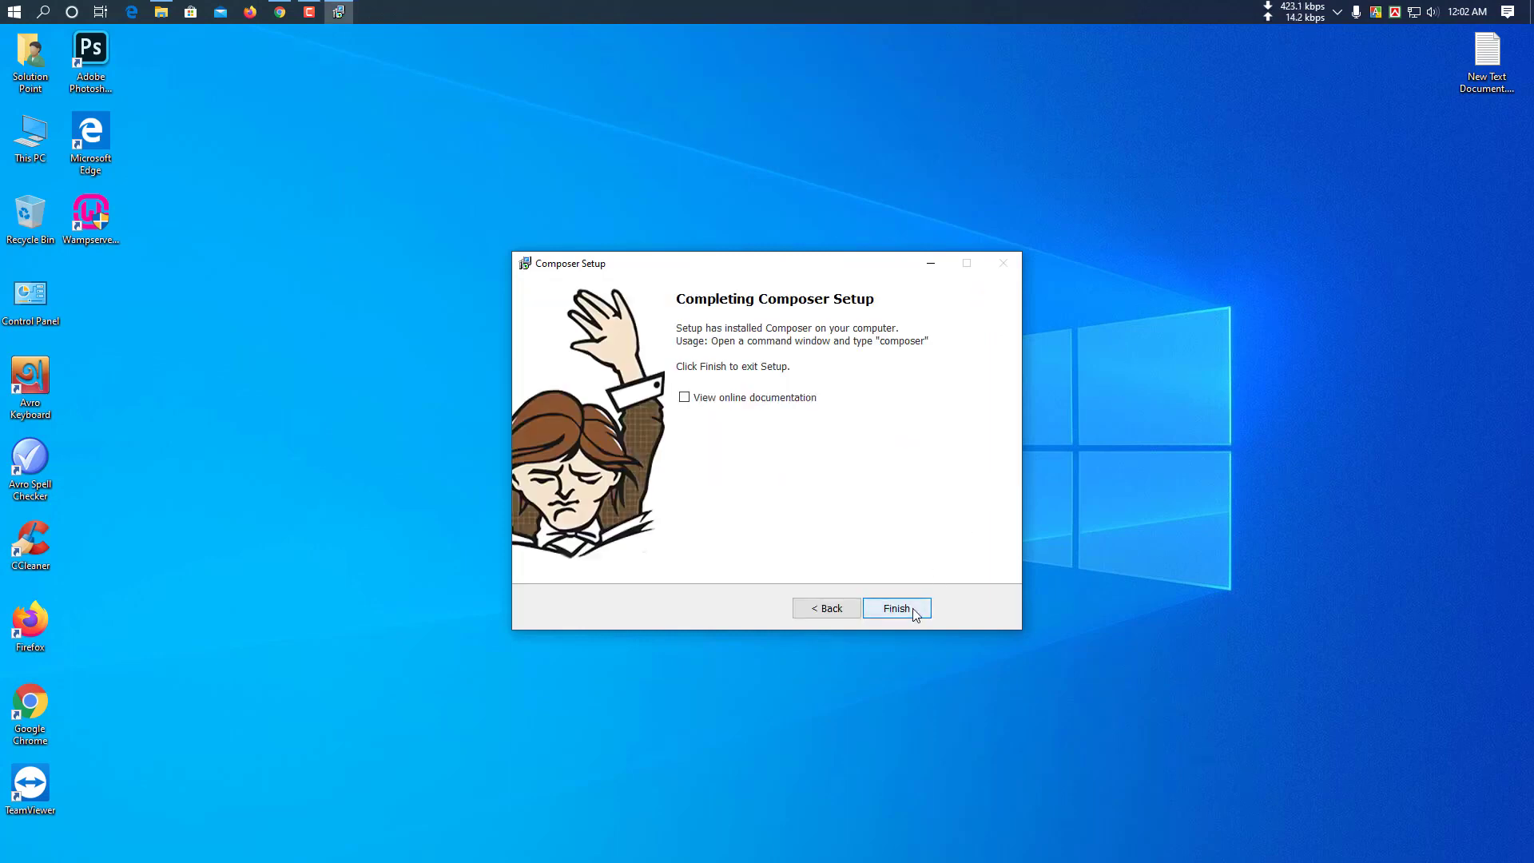
pyautogui.click(915, 609)
pyautogui.rightClick(705, 376)
pyautogui.click(749, 423)
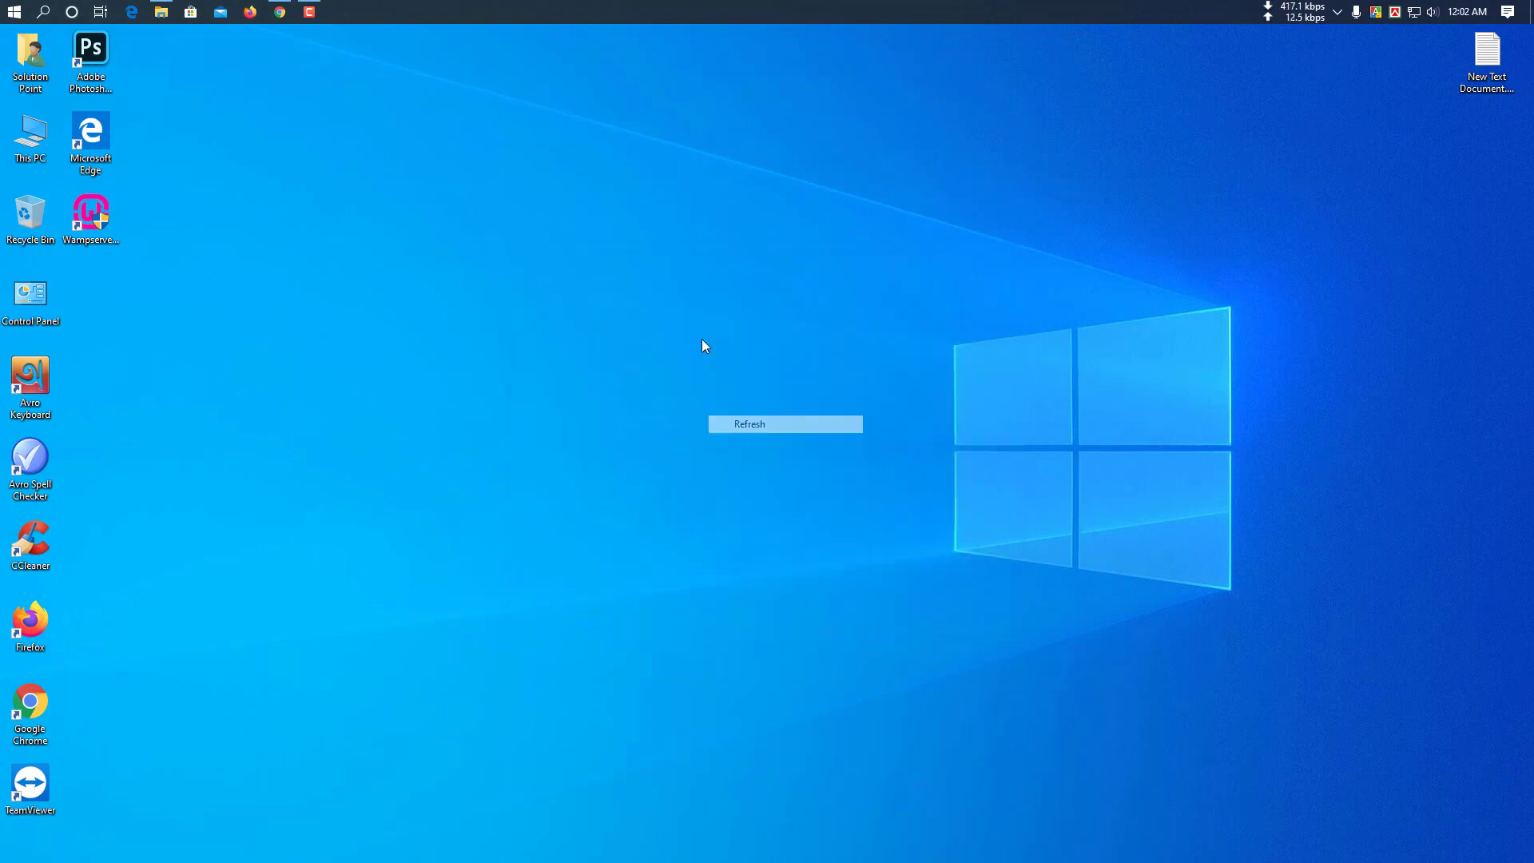
pyautogui.click(110, 216)
pyautogui.rightClick(170, 201)
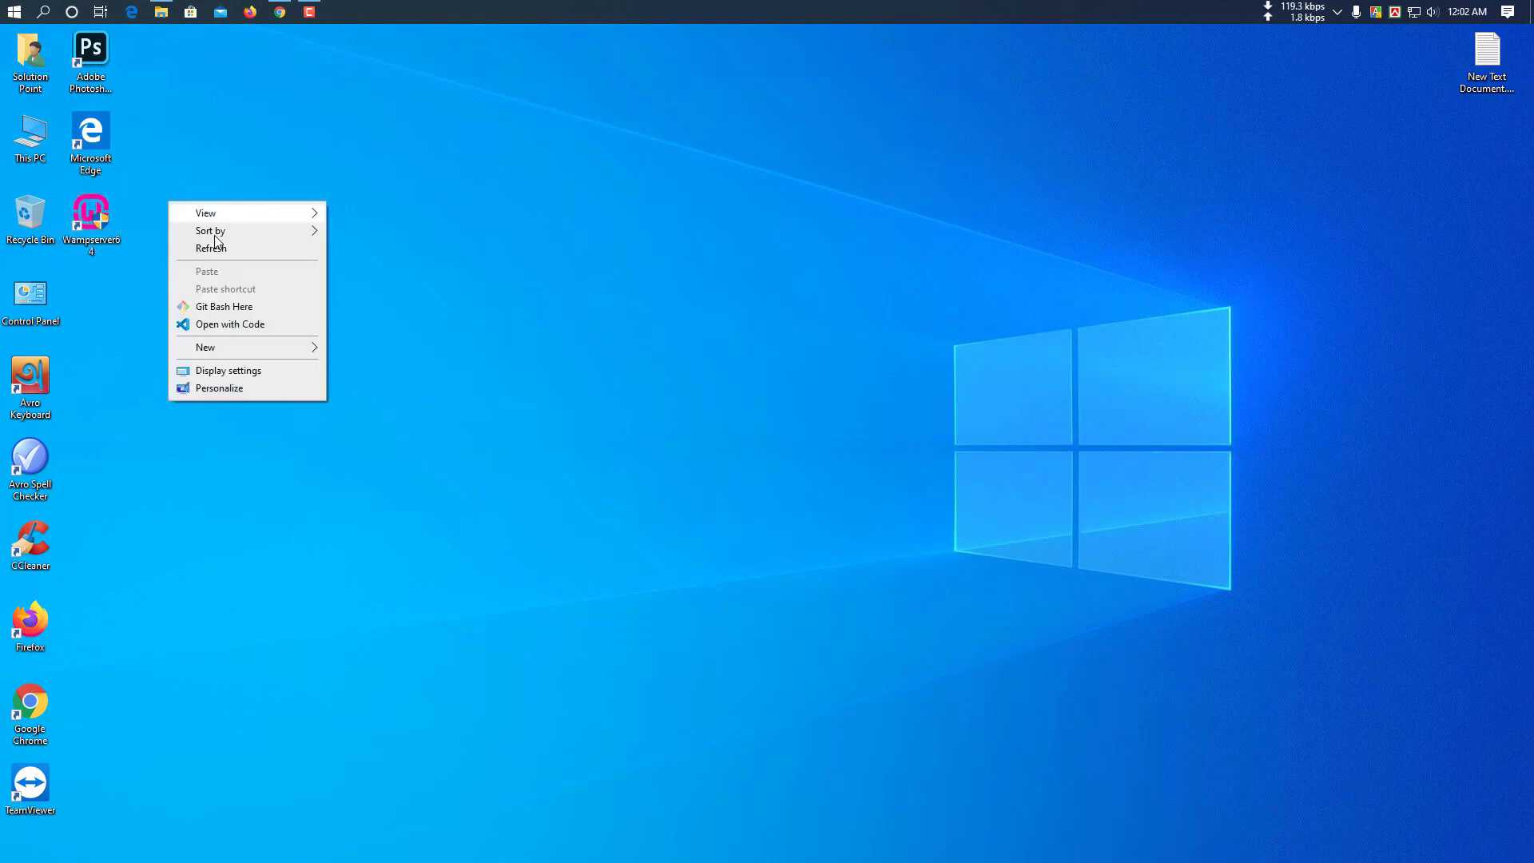
pyautogui.click(209, 247)
pyautogui.rightClick(270, 159)
pyautogui.click(319, 208)
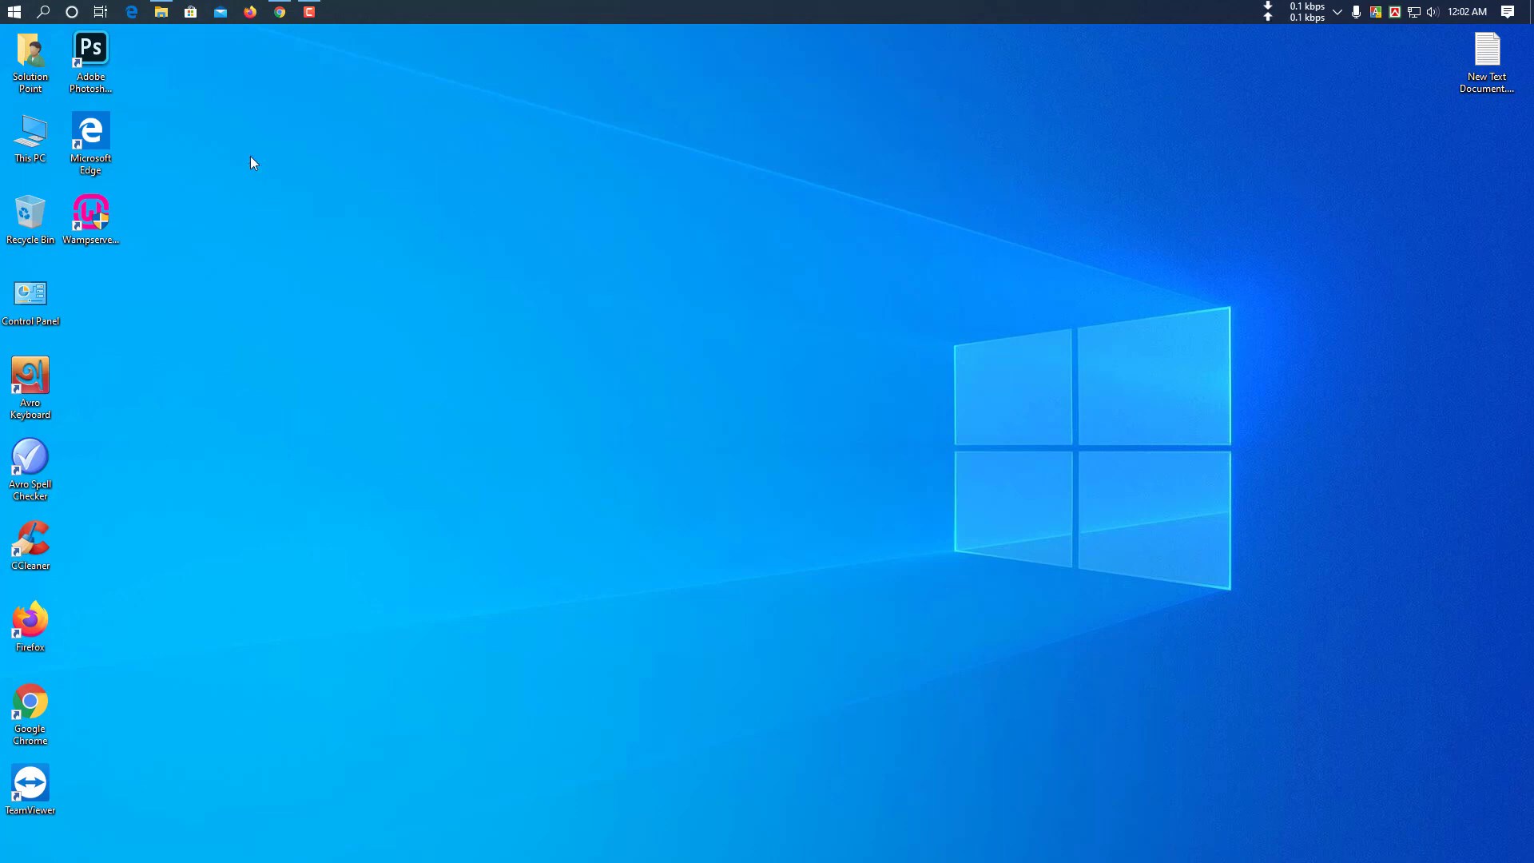
# Check the installed PHP version by running php --version in a new Command Prompt window, and close that window
pyautogui.rightClick(3, 7)
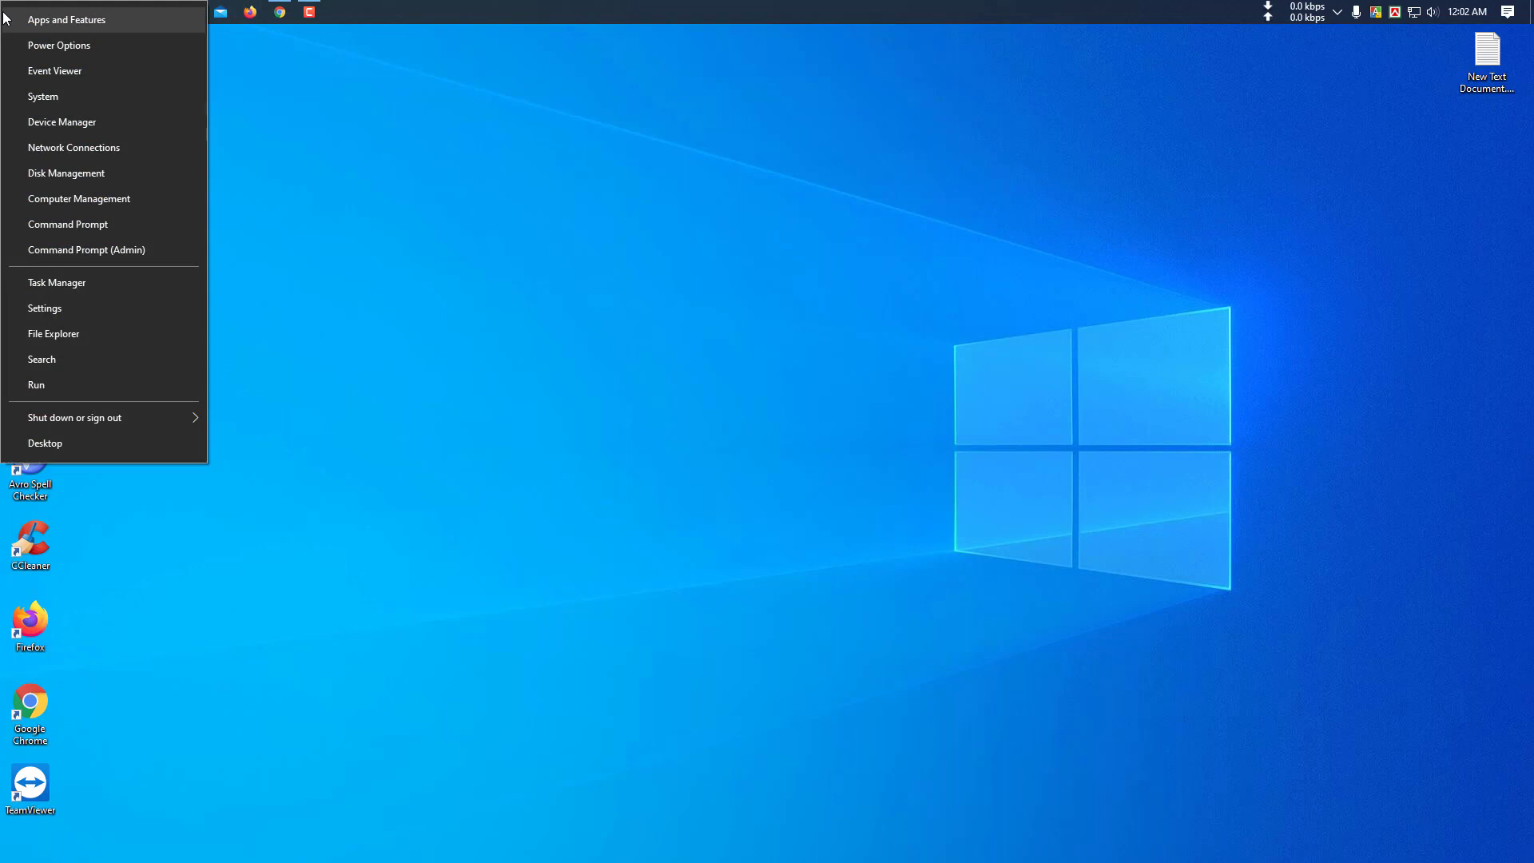
pyautogui.click(118, 227)
pyautogui.moveTo(303, 61); pyautogui.dragTo(617, 250)
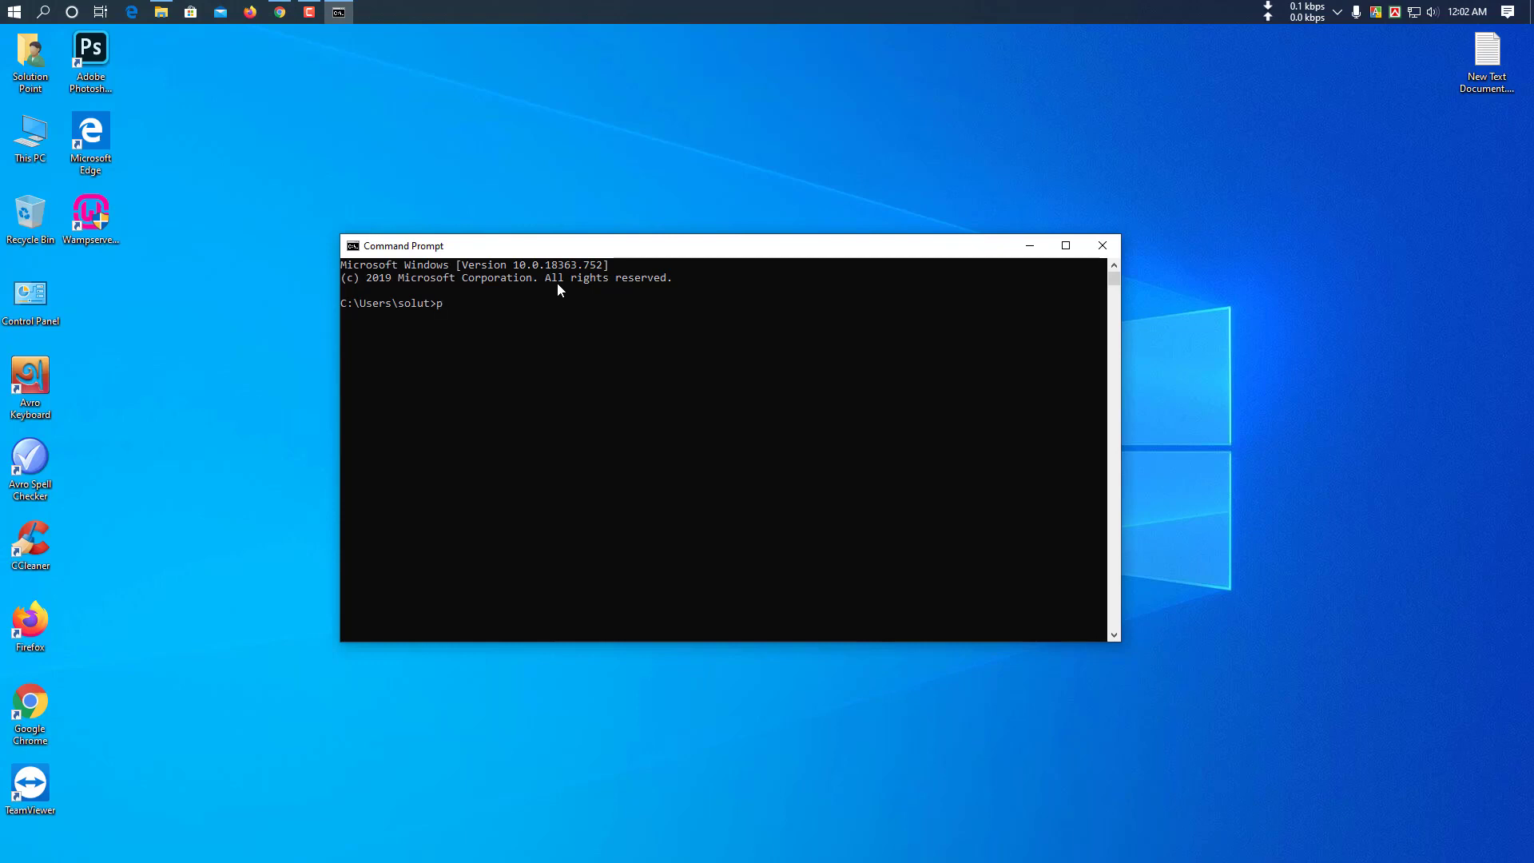
pyautogui.write('php --ve')
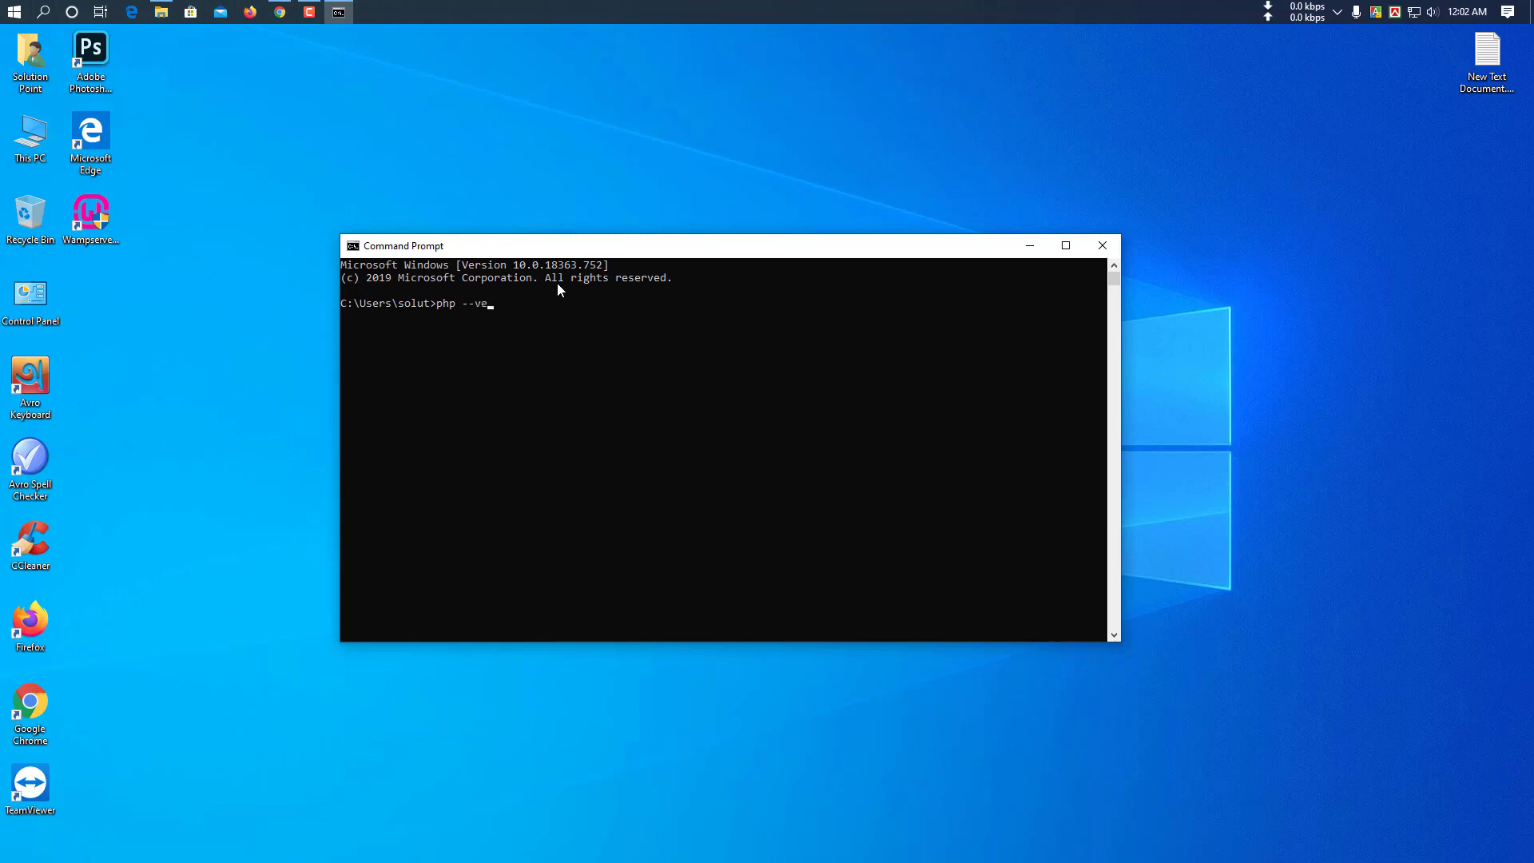
pyautogui.write('rsion')
pyautogui.press('Return')
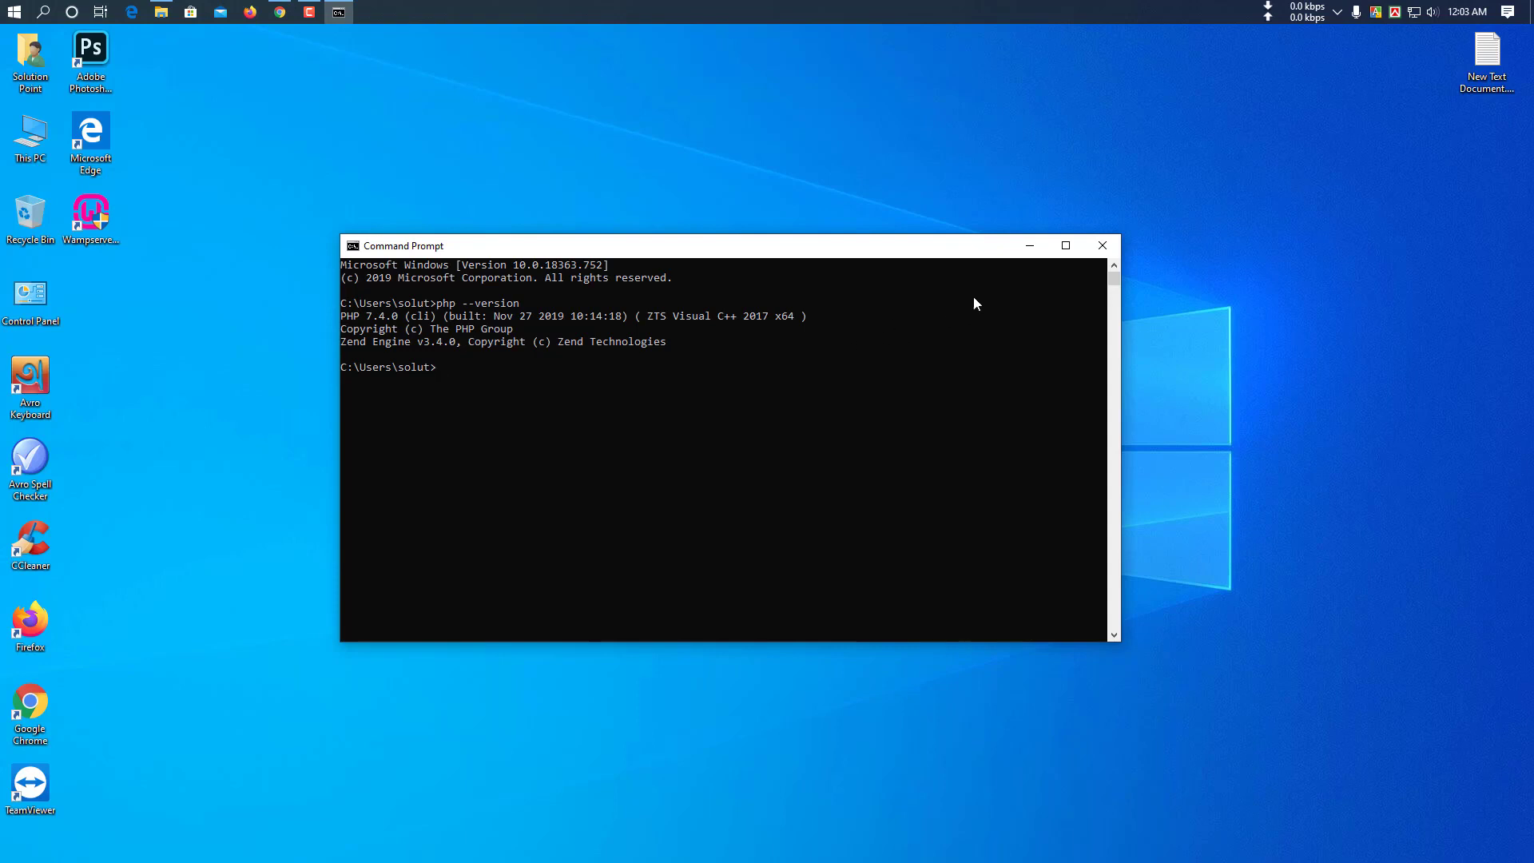
pyautogui.click(1103, 248)
pyautogui.rightClick(491, 216)
pyautogui.click(563, 267)
pyautogui.rightClick(477, 218)
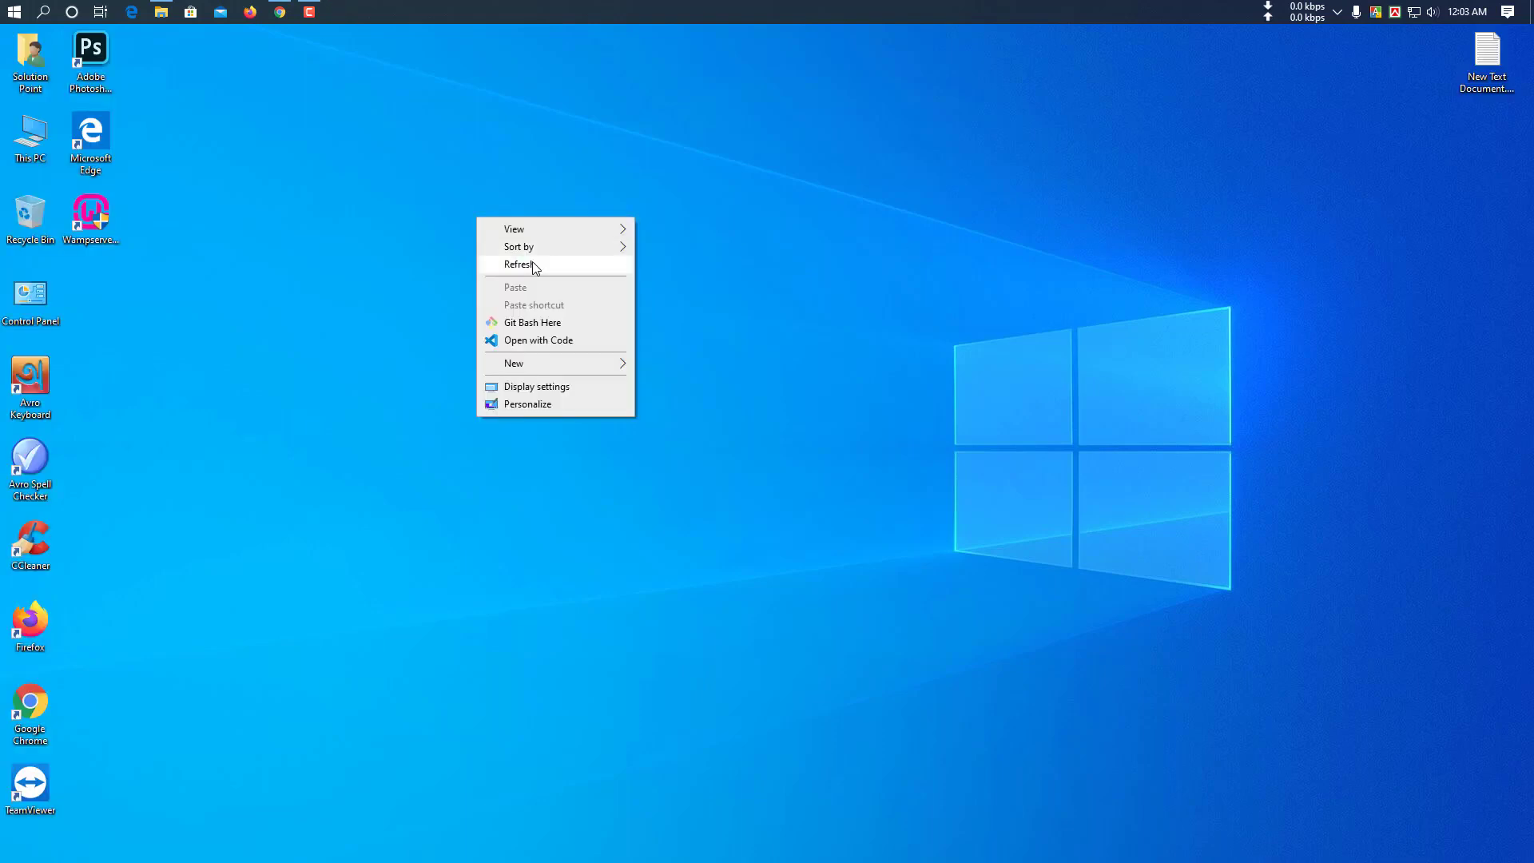
pyautogui.click(532, 266)
pyautogui.rightClick(444, 209)
pyautogui.click(496, 256)
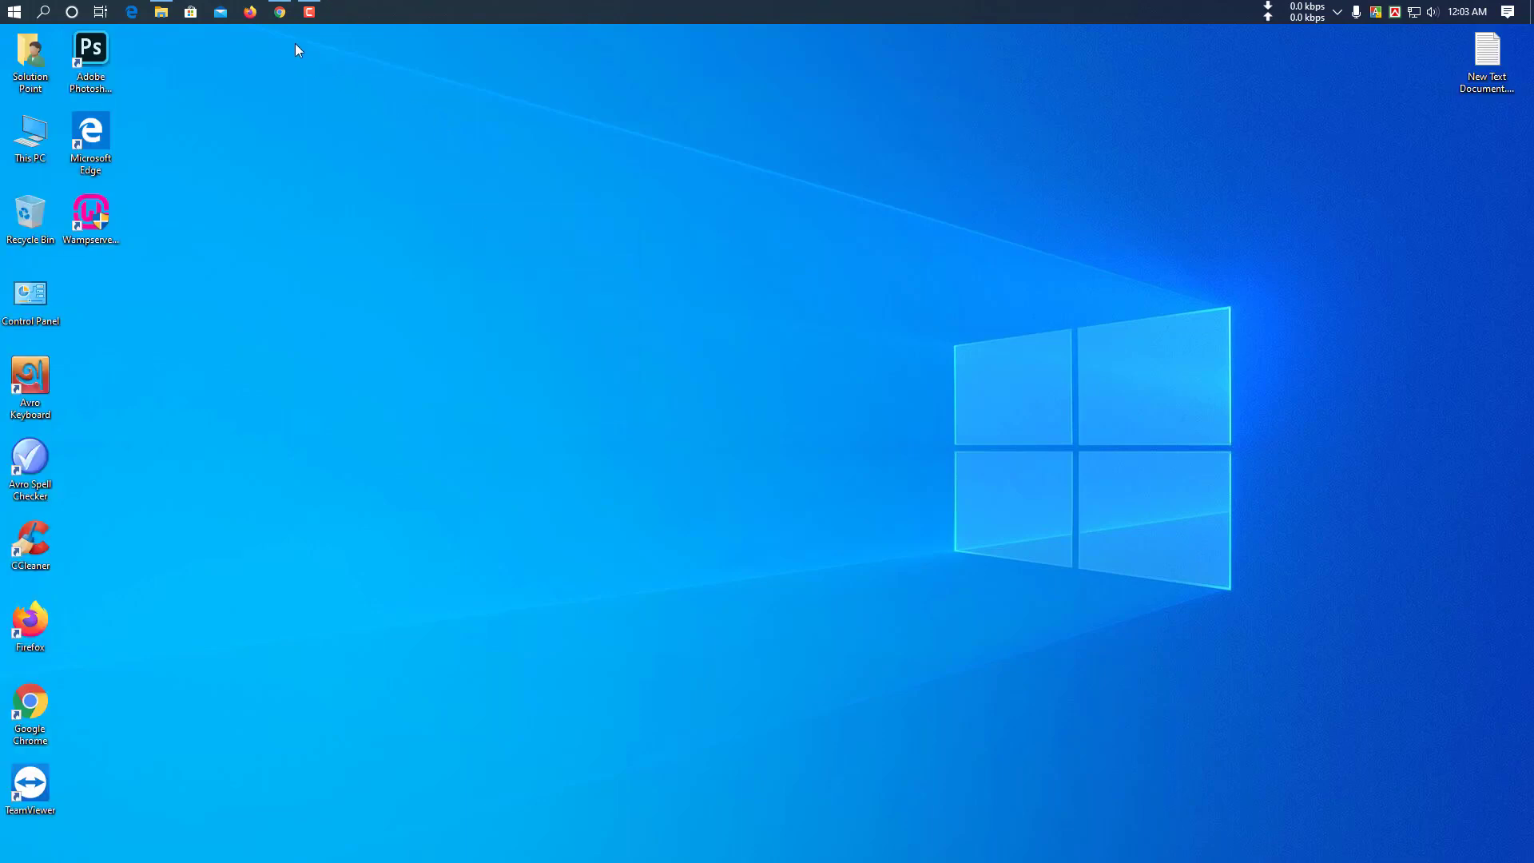
# Switch to Chrome and review the Server Requirements list in the Laravel 7.x installation documentation
pyautogui.click(281, 20)
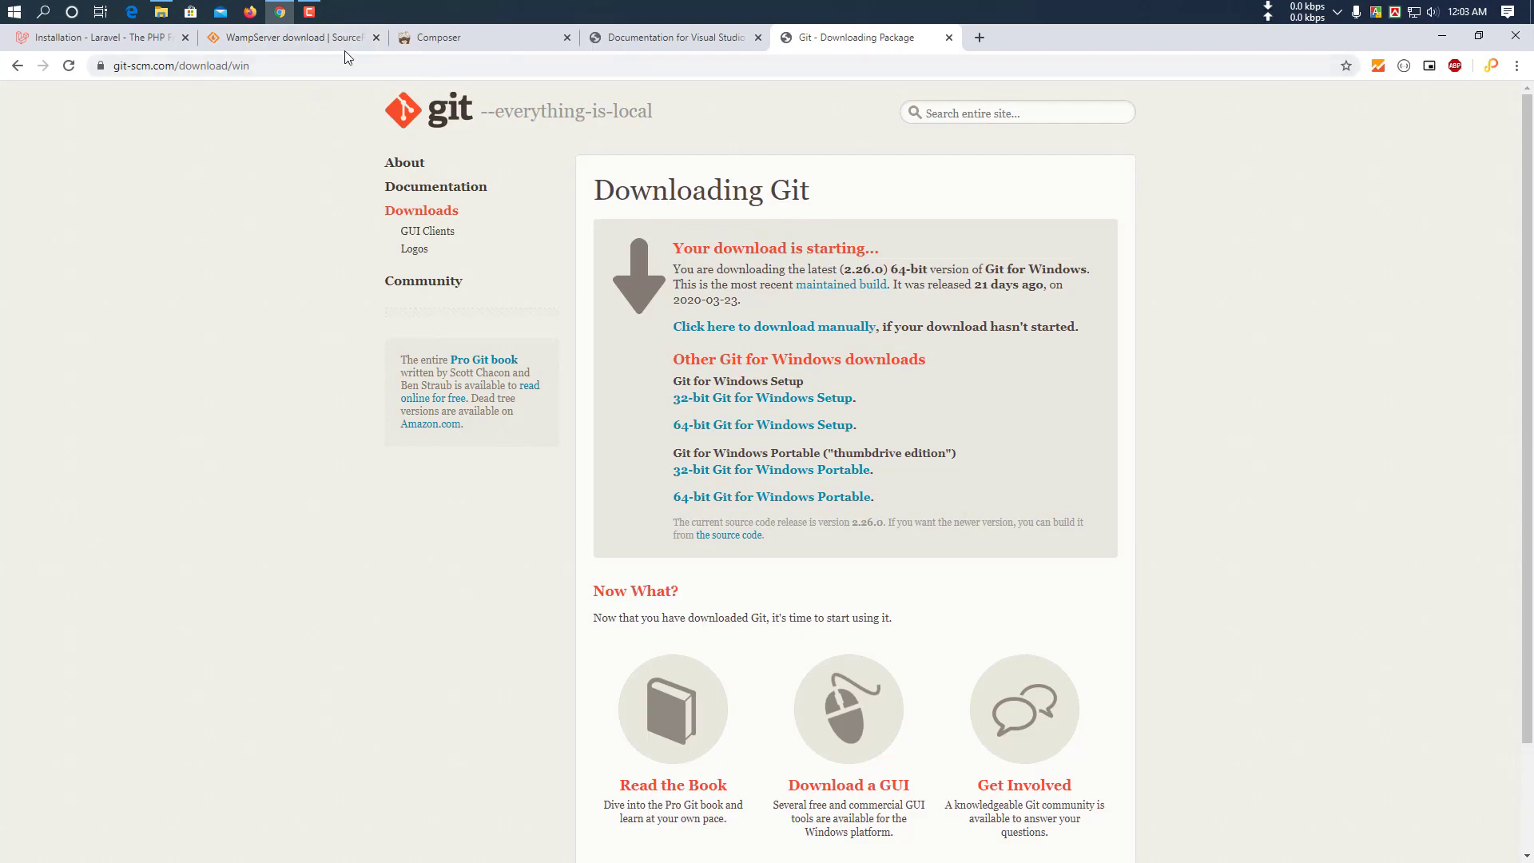
pyautogui.click(140, 38)
pyautogui.scroll(1, 645, 338)
pyautogui.scroll(4, 646, 338)
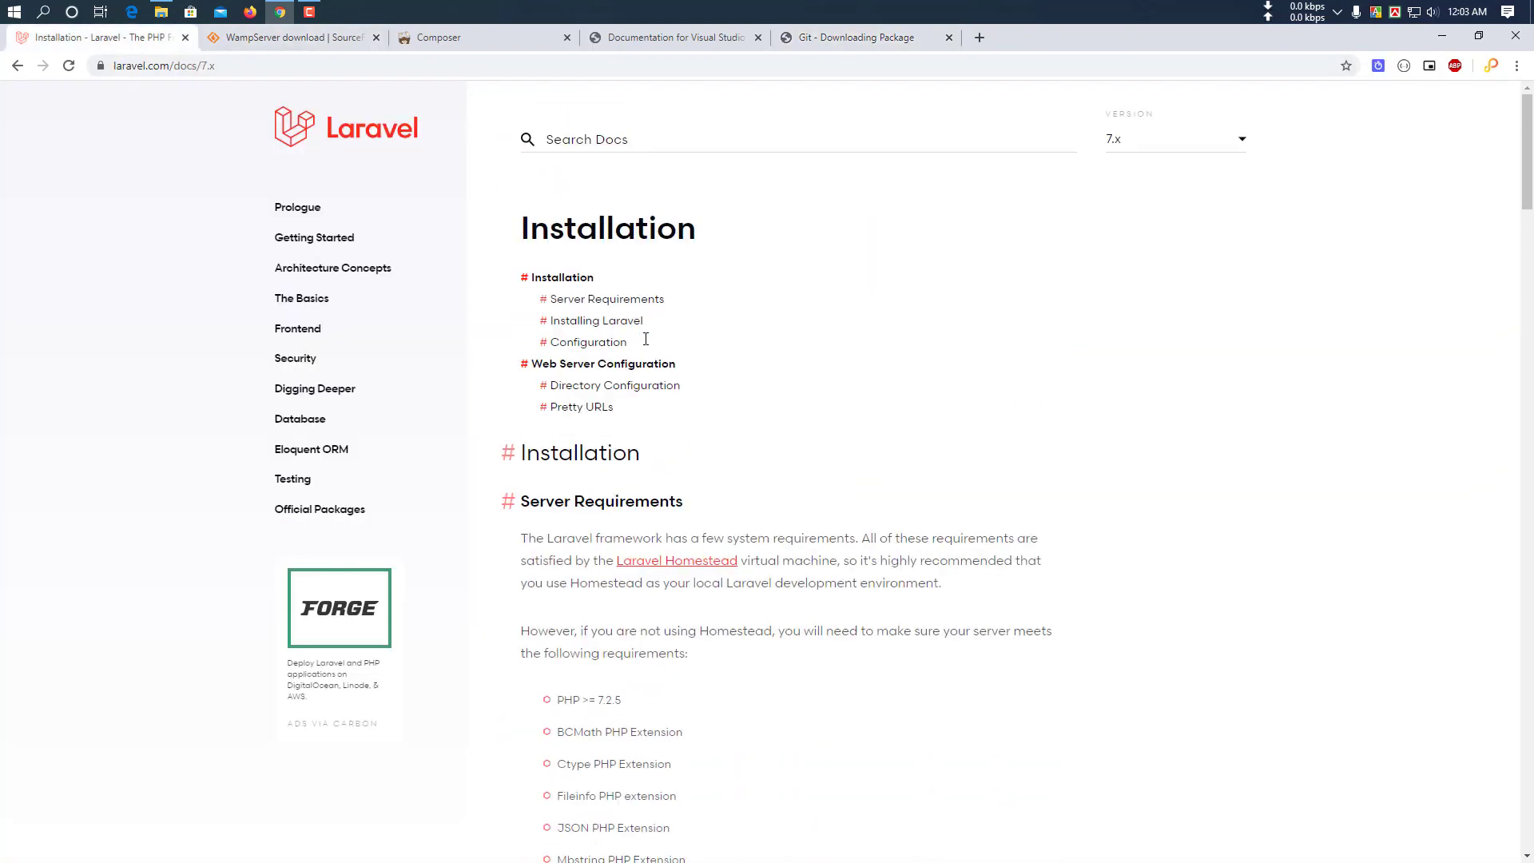
pyautogui.scroll(-8, 646, 338)
pyautogui.scroll(5, 645, 338)
pyautogui.scroll(-3, 689, 304)
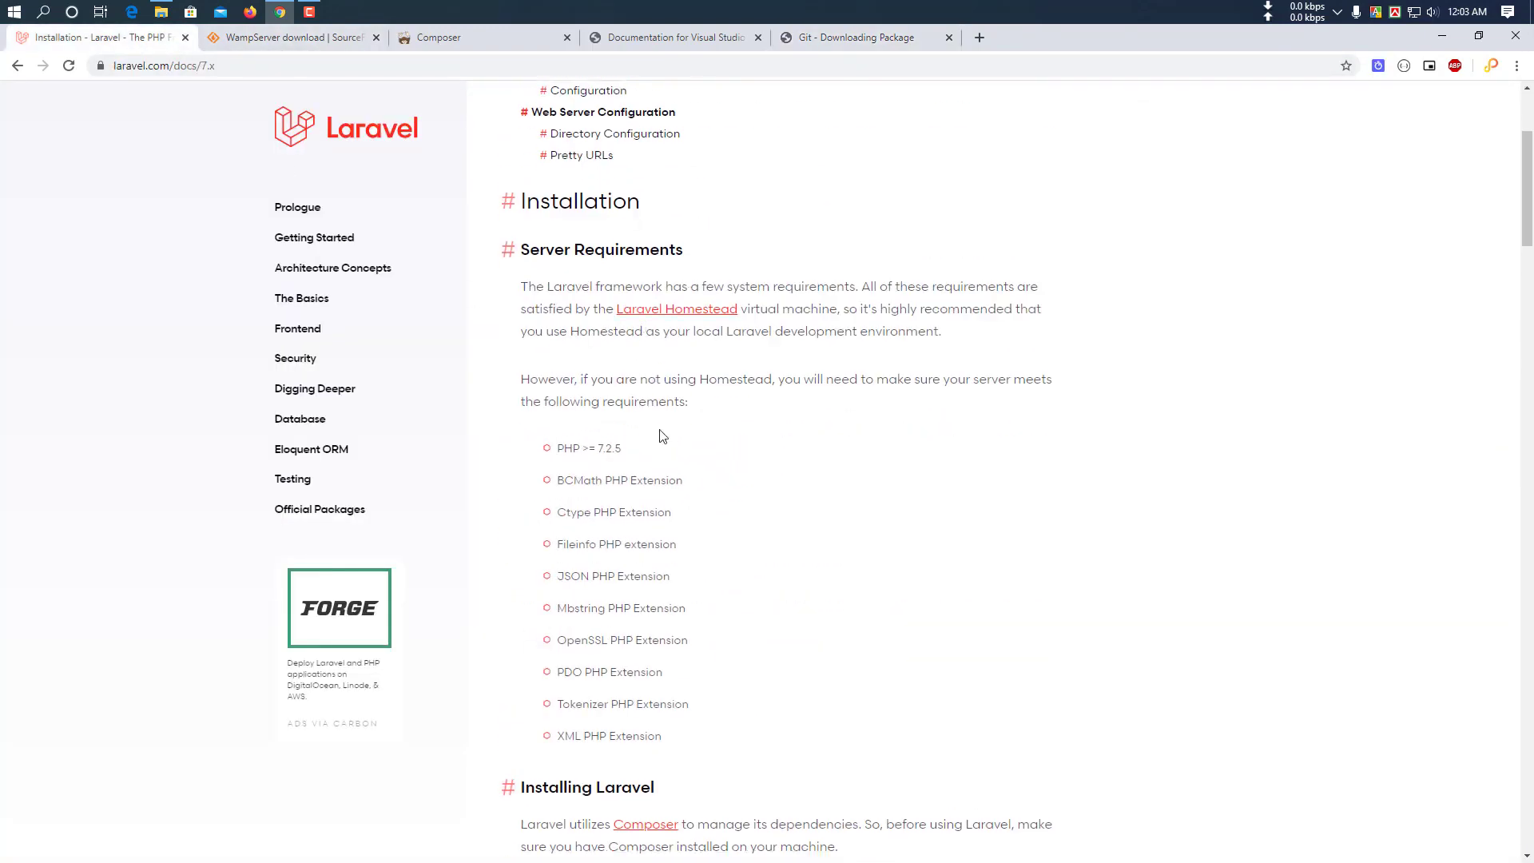
pyautogui.moveTo(582, 221); pyautogui.dragTo(649, 493)
pyautogui.scroll(-2, 649, 493)
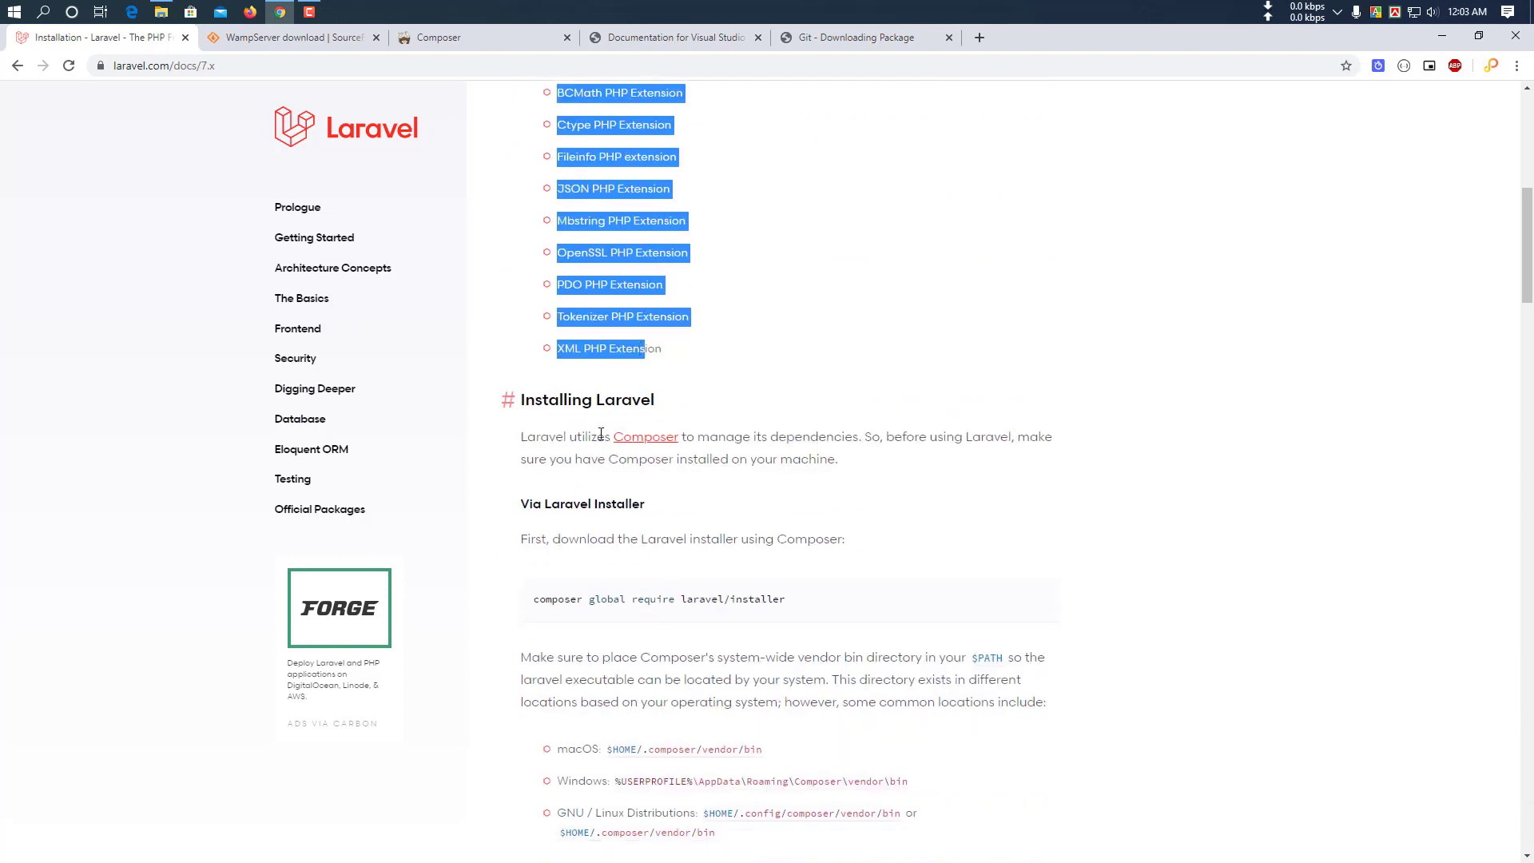
# Examine the Laravel installation methods, highlighting the Via Composer Create-Project heading and its composer create-project --prefer-dist laravel/laravel blog command
pyautogui.scroll(-2, 628, 432)
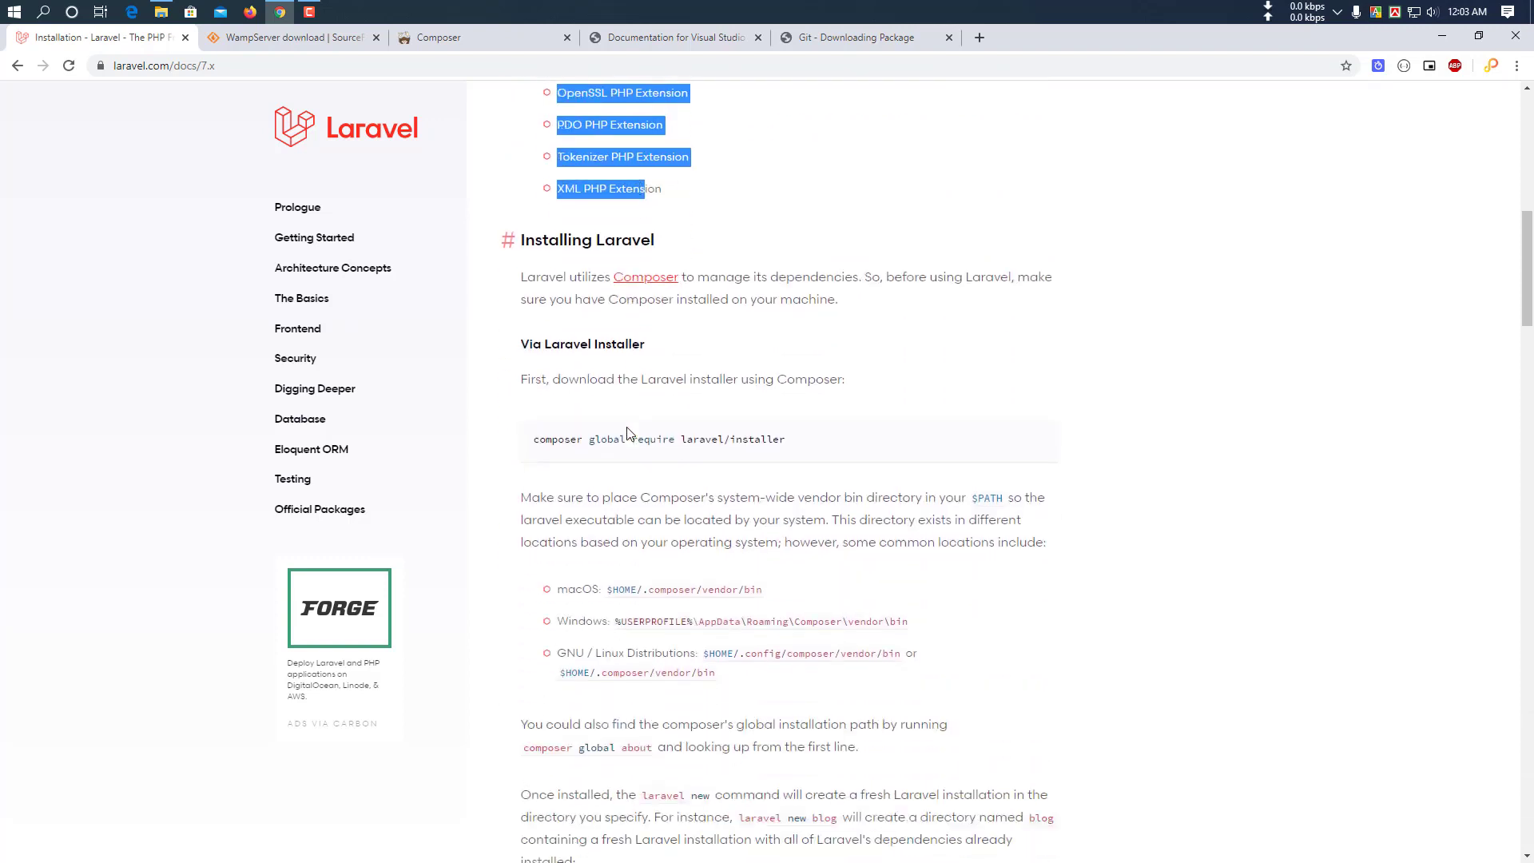
pyautogui.scroll(-8, 628, 432)
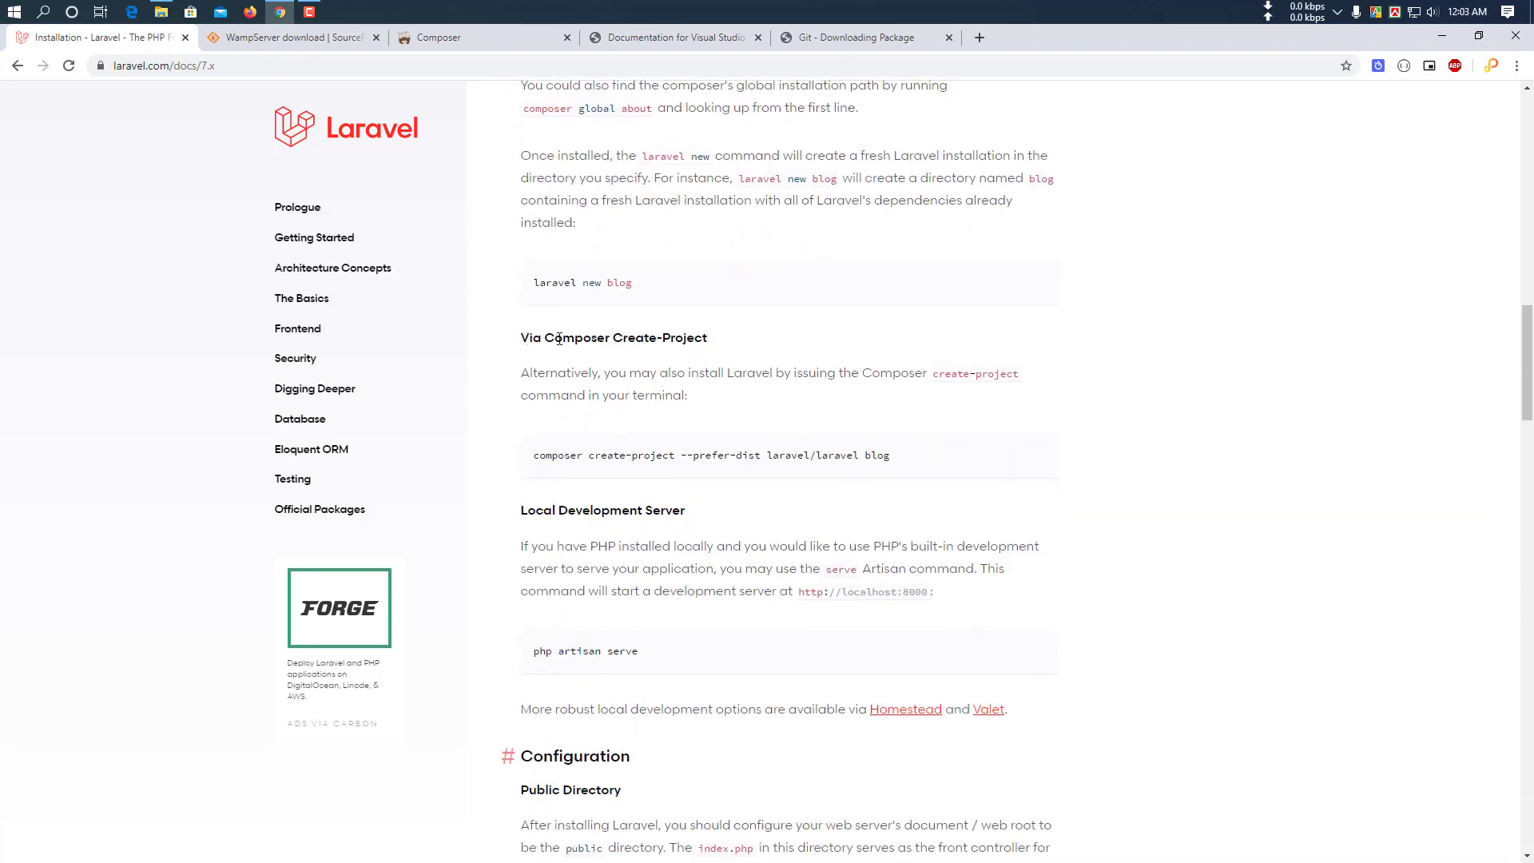
pyautogui.moveTo(520, 337)
pyautogui.mouseDown()
pyautogui.moveTo(743, 343)
pyautogui.moveTo(520, 337)
pyautogui.mouseUp()
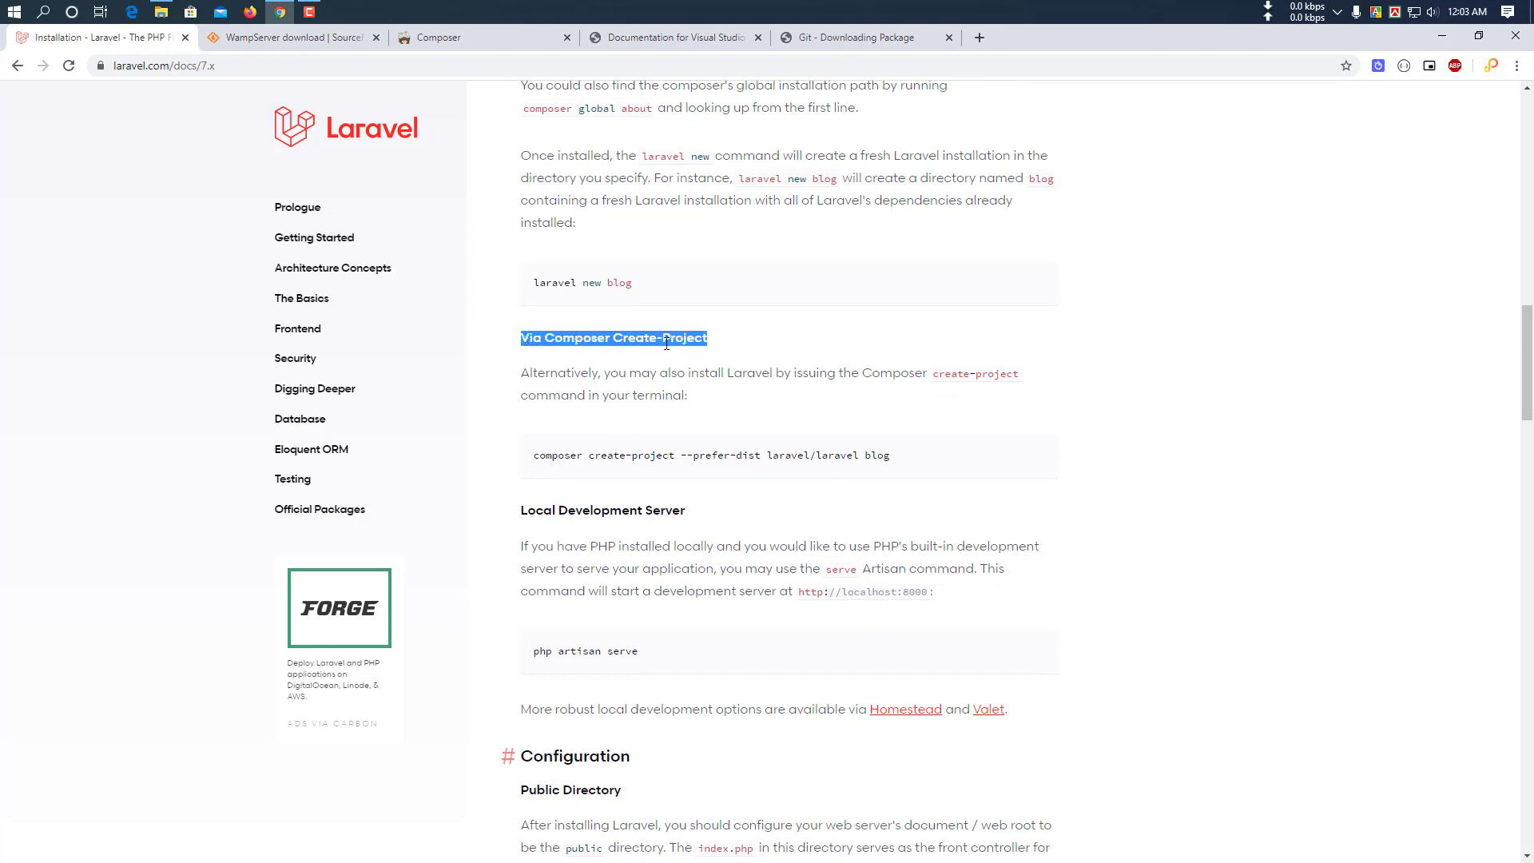
pyautogui.moveTo(709, 338); pyautogui.dragTo(520, 337)
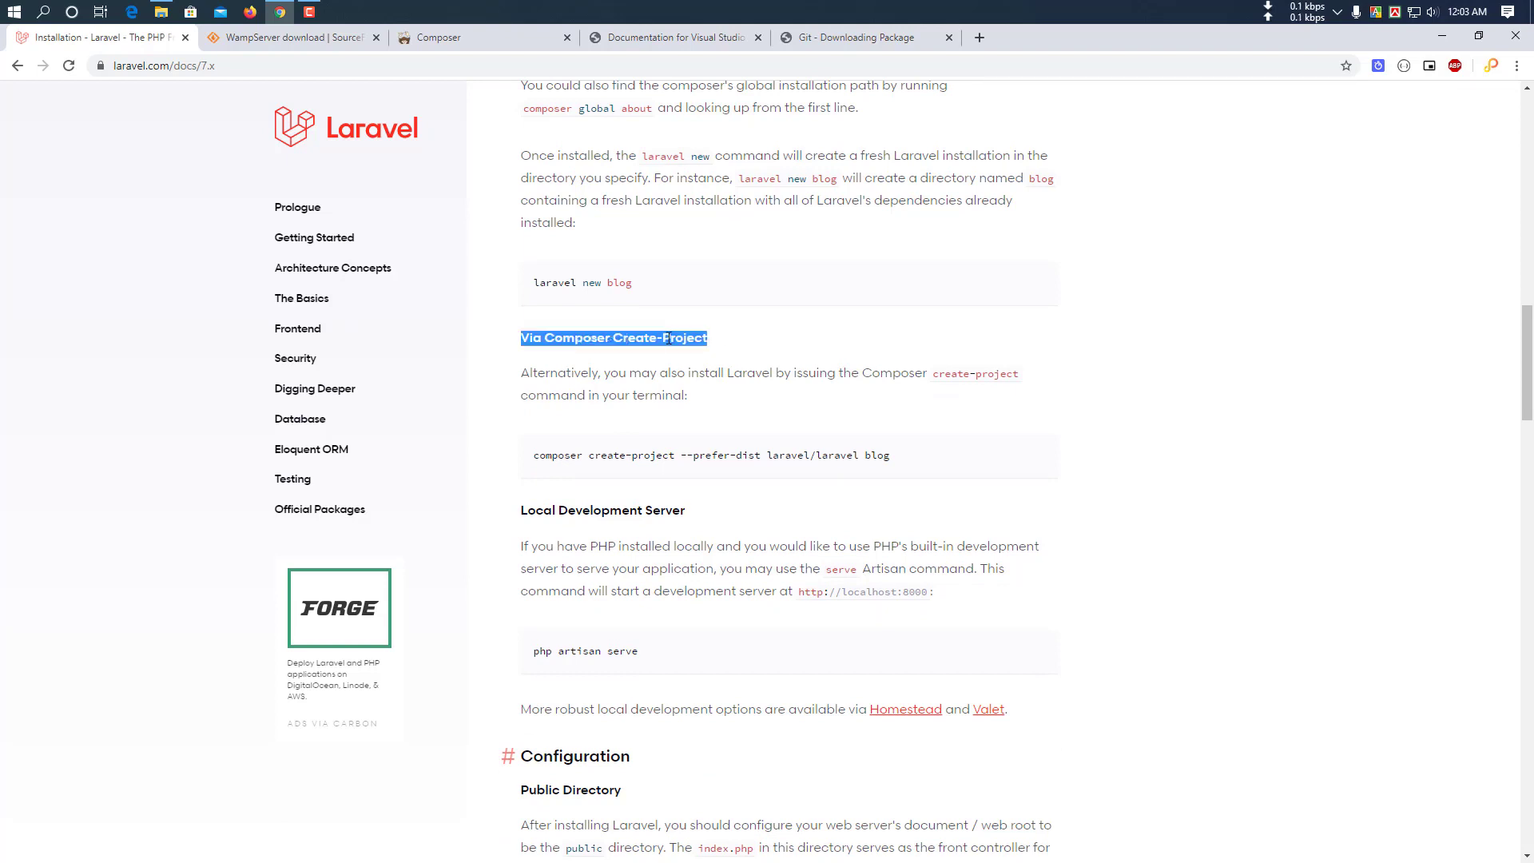
pyautogui.tripleClick(713, 453)
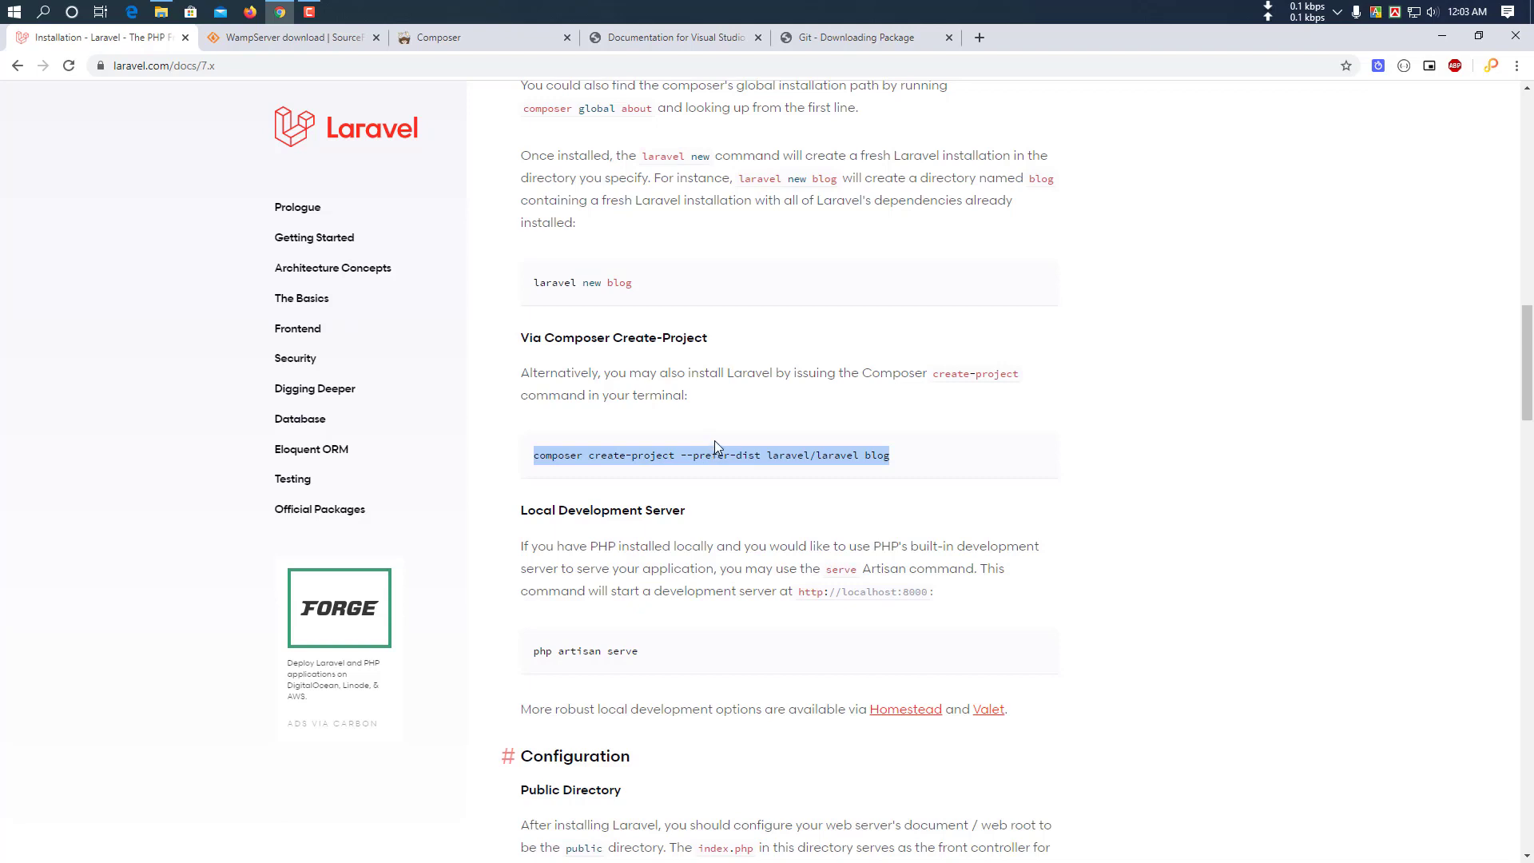
pyautogui.scroll(3, 715, 445)
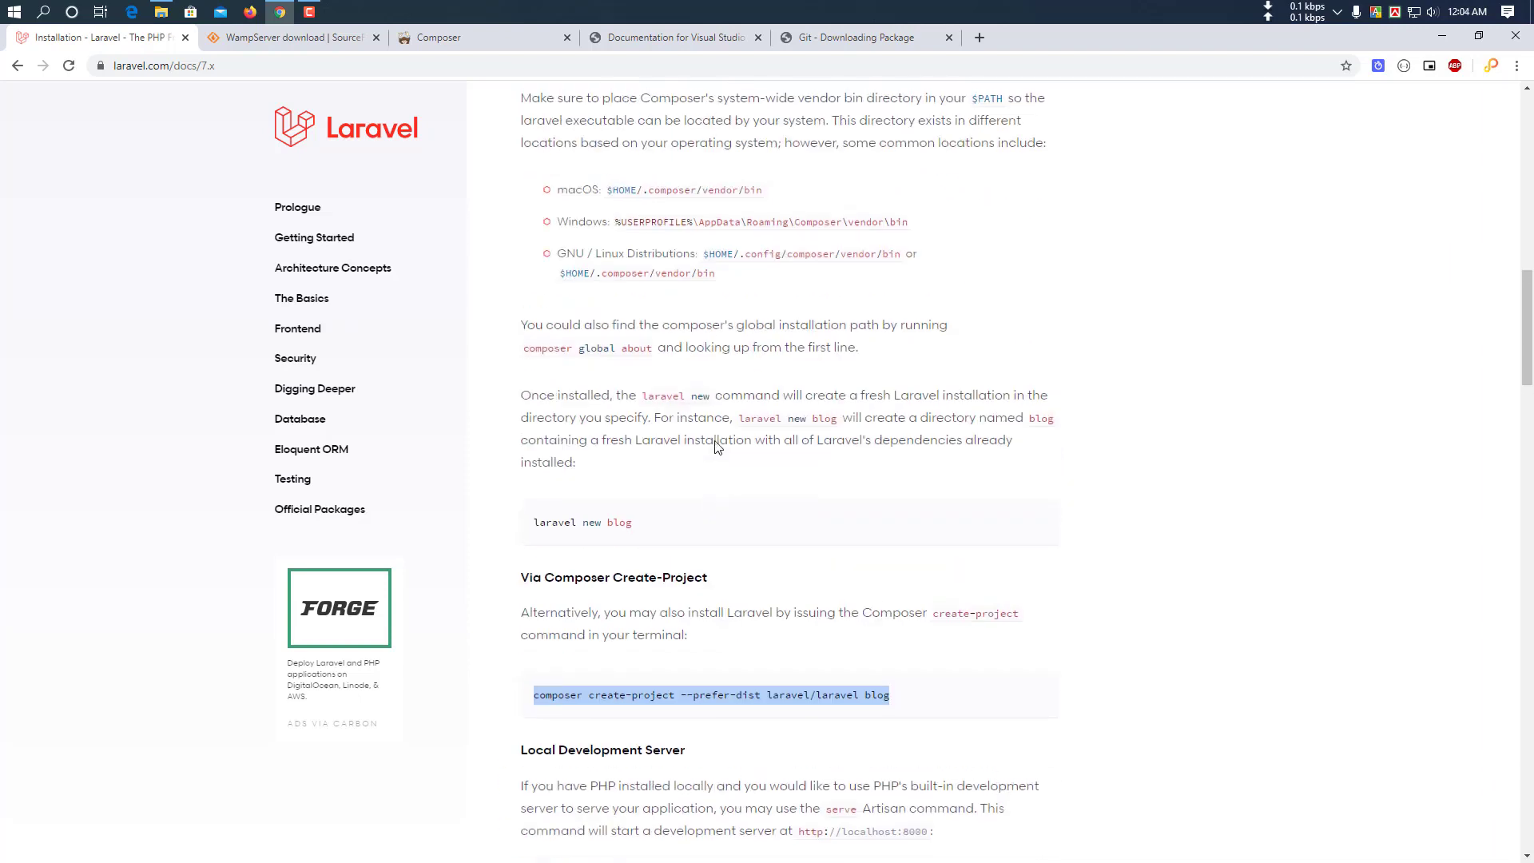